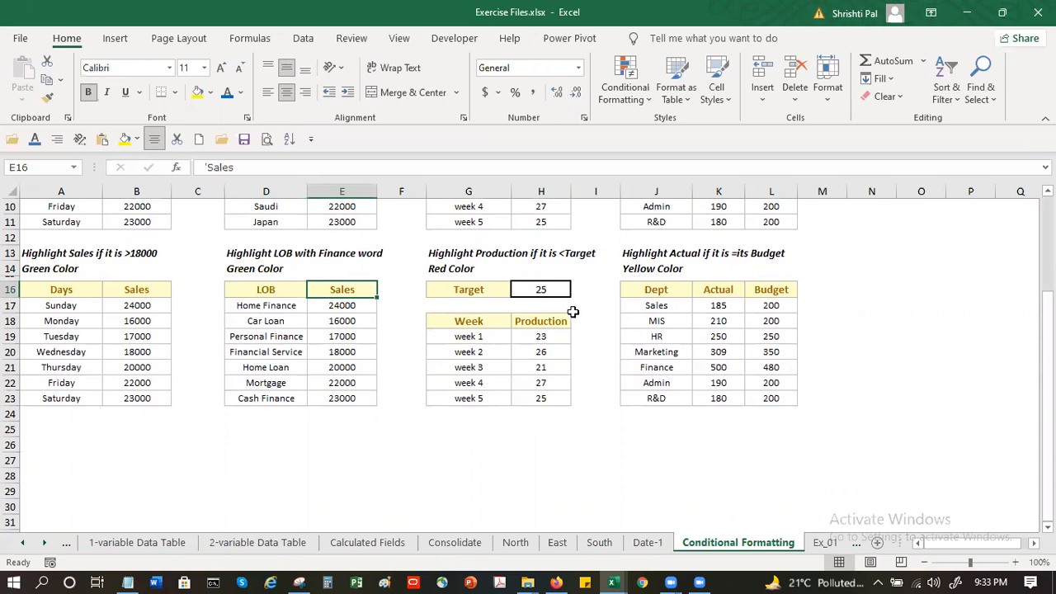
# - Look over the conditional formatting exercise tables and switch to the Book2 workbook
pyautogui.scroll(1, 553, 352)
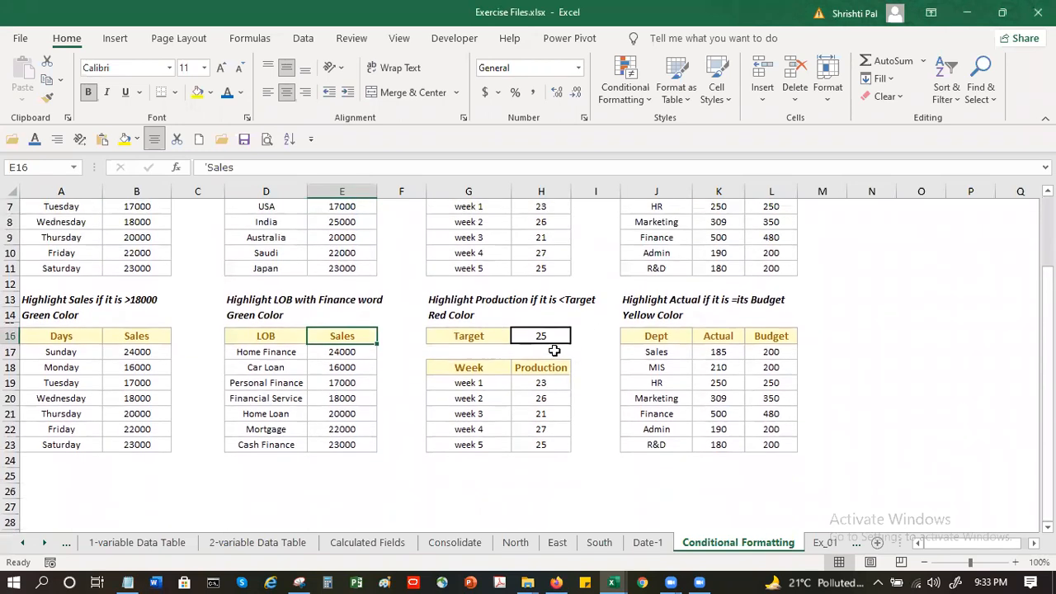
pyautogui.scroll(2, 784, 374)
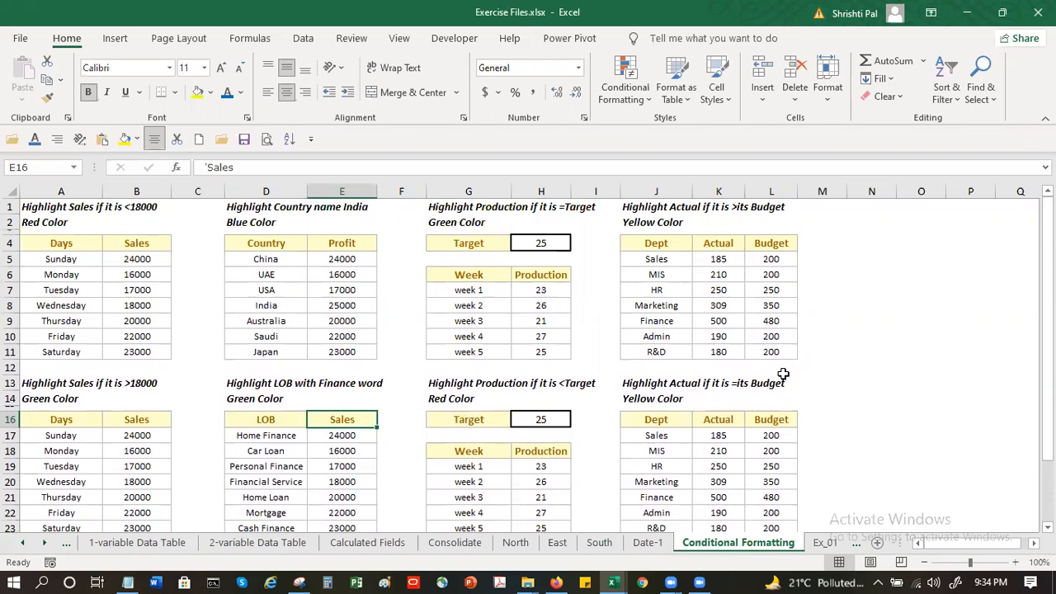
pyautogui.scroll(-3, 784, 374)
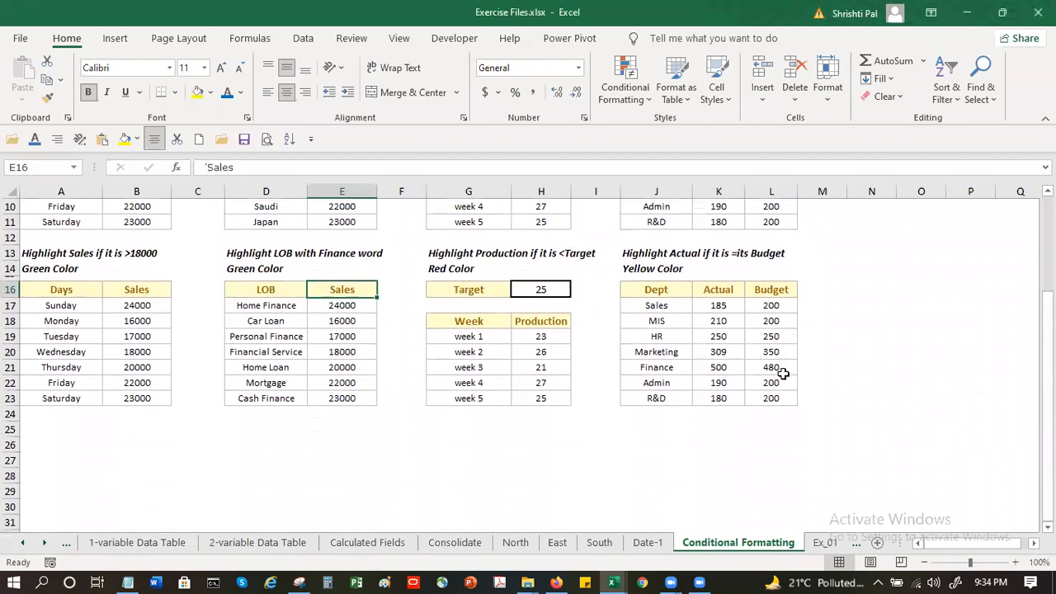
pyautogui.scroll(3, 782, 374)
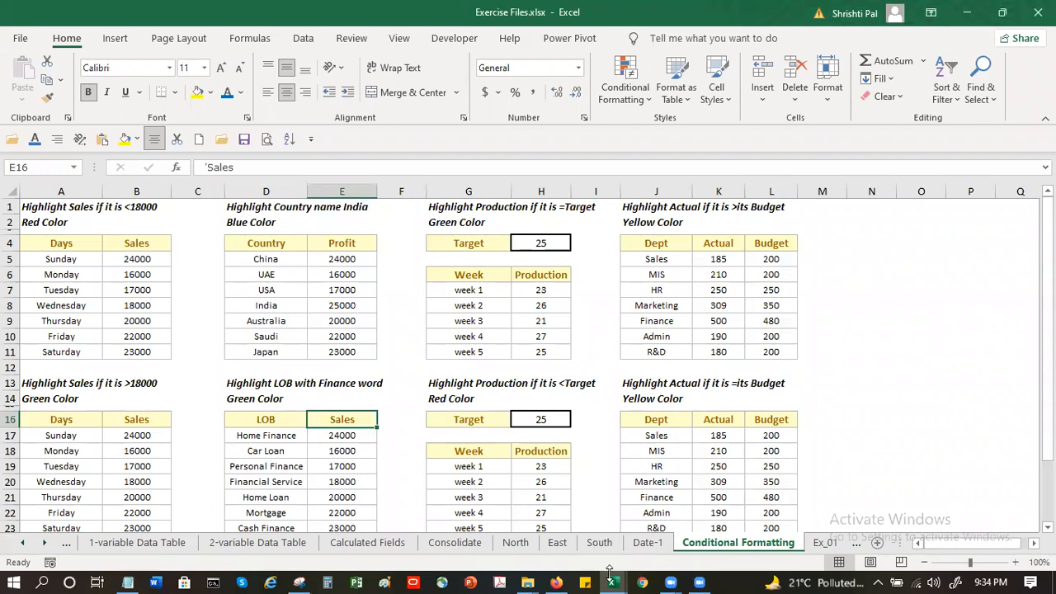
pyautogui.moveTo(612, 581)
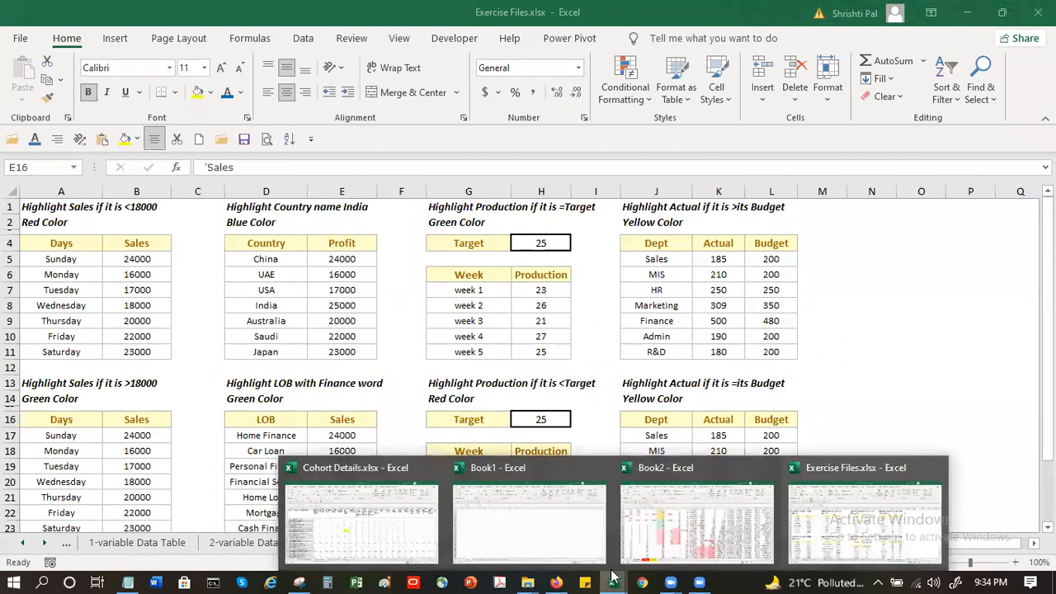
pyautogui.click(671, 540)
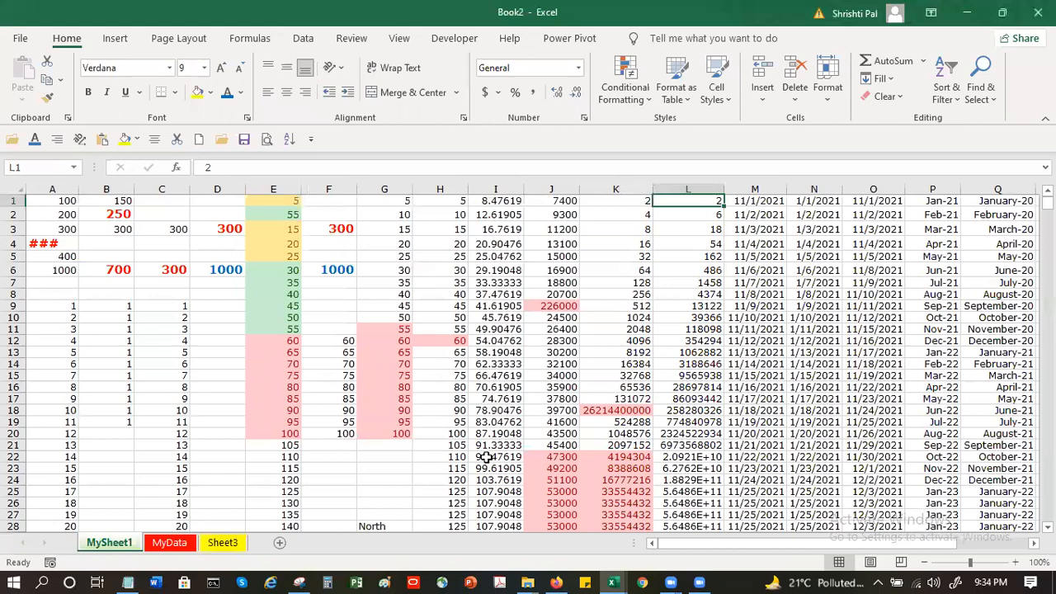
# - Apply orange gradient-fill data bars to the numbers in C9:C33 on MySheet1
pyautogui.scroll(-11, 485, 458)
pyautogui.scroll(11, 485, 458)
pyautogui.scroll(-2, 486, 458)
pyautogui.moveTo(161, 225); pyautogui.dragTo(140, 498)
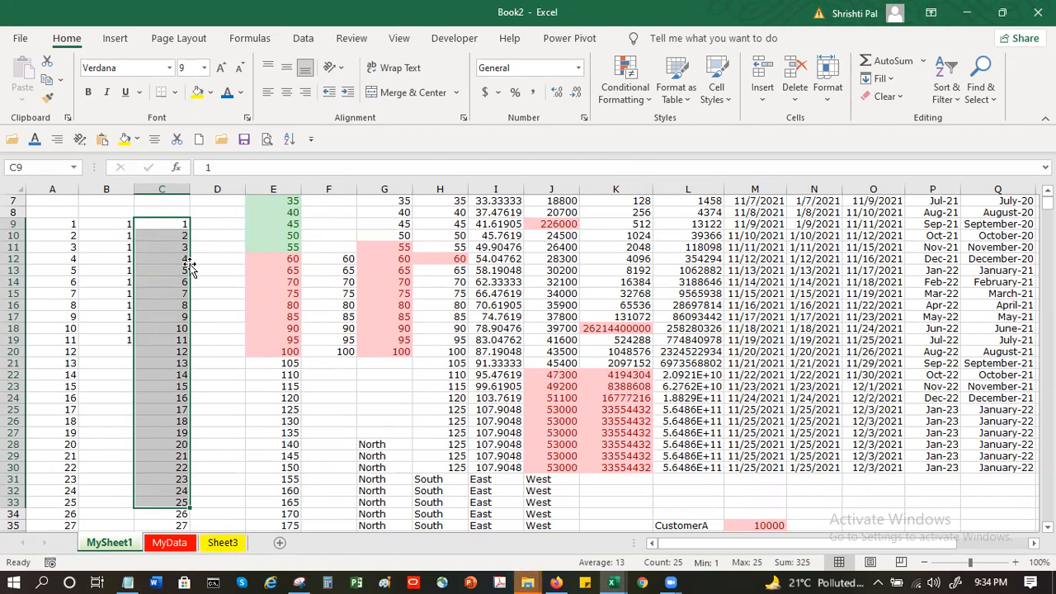
pyautogui.click(632, 98)
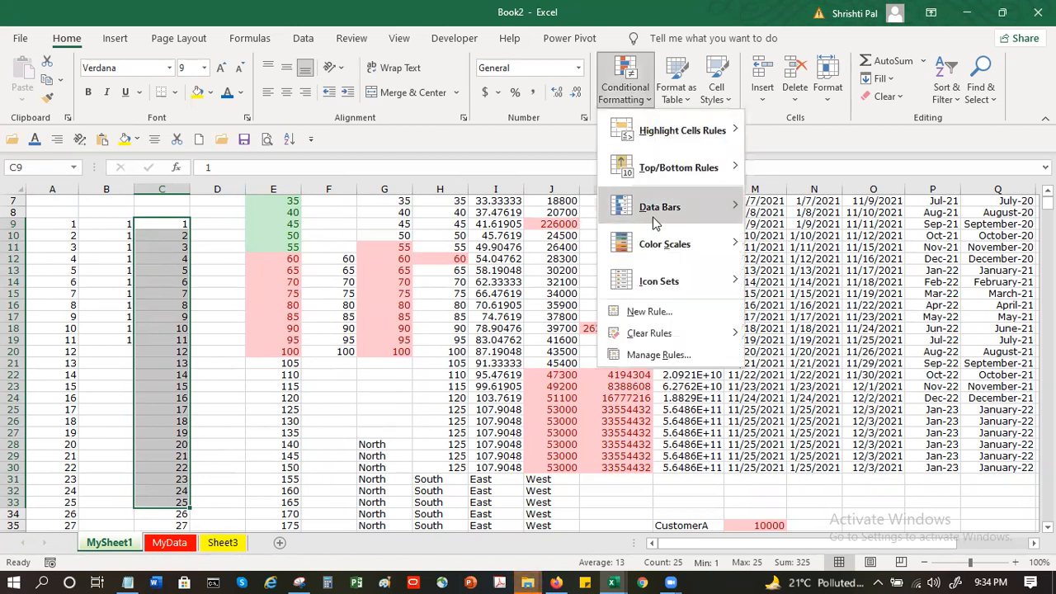
pyautogui.moveTo(654, 223)
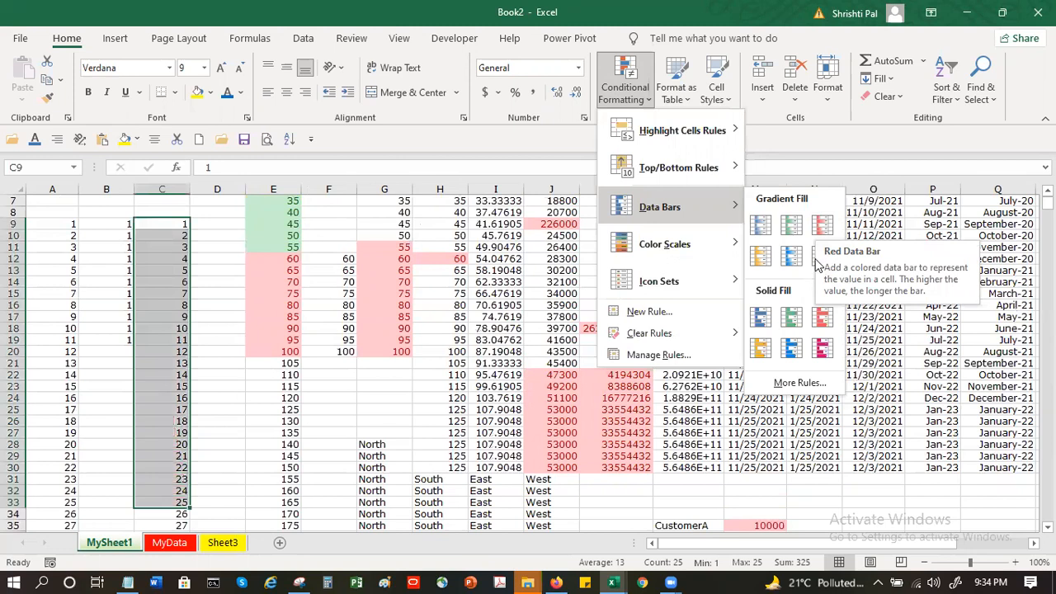
pyautogui.click(769, 259)
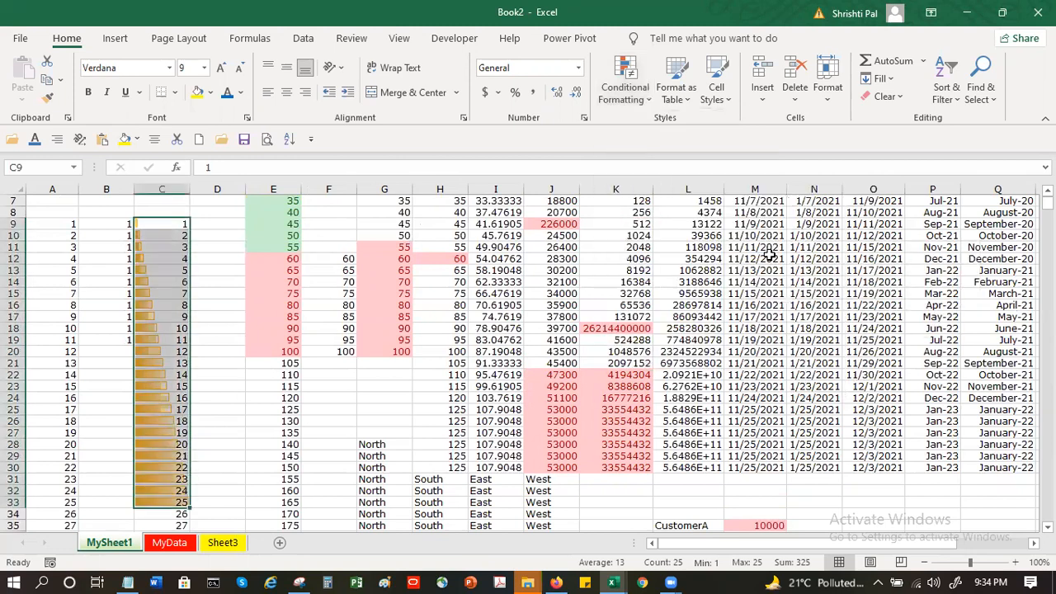
# - Change the value in C16 to 80 and the value in C25 to 5
pyautogui.click(153, 305)
pyautogui.click(282, 167)
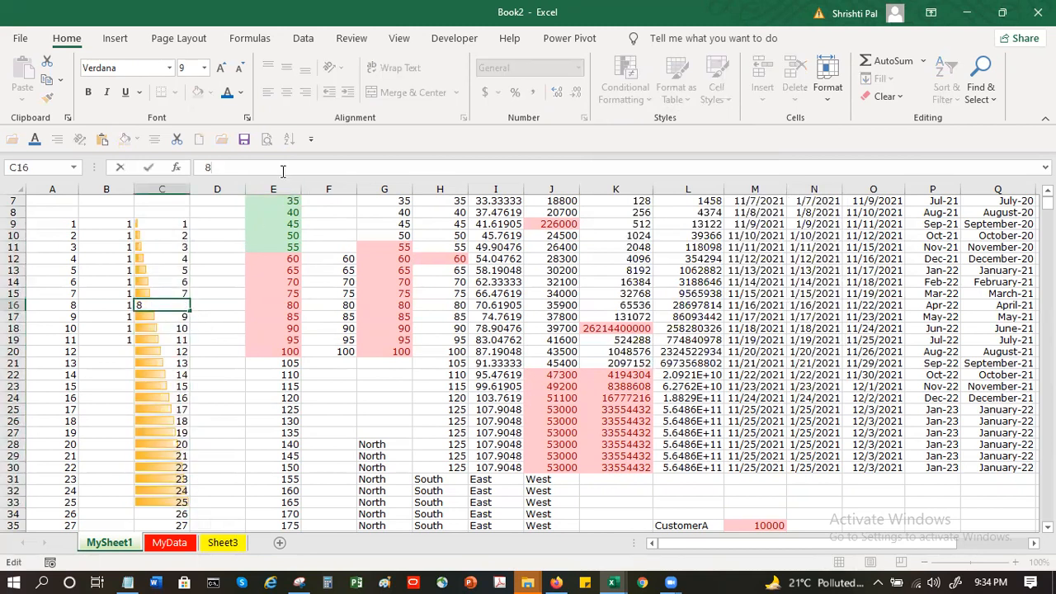
pyautogui.write('0')
pyautogui.press('Return')
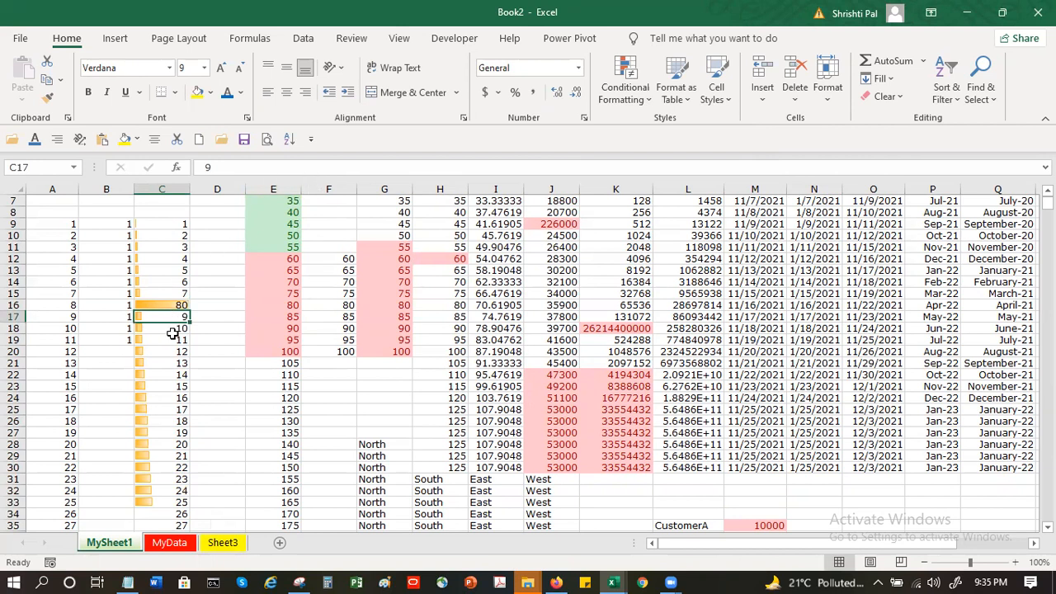
pyautogui.click(172, 409)
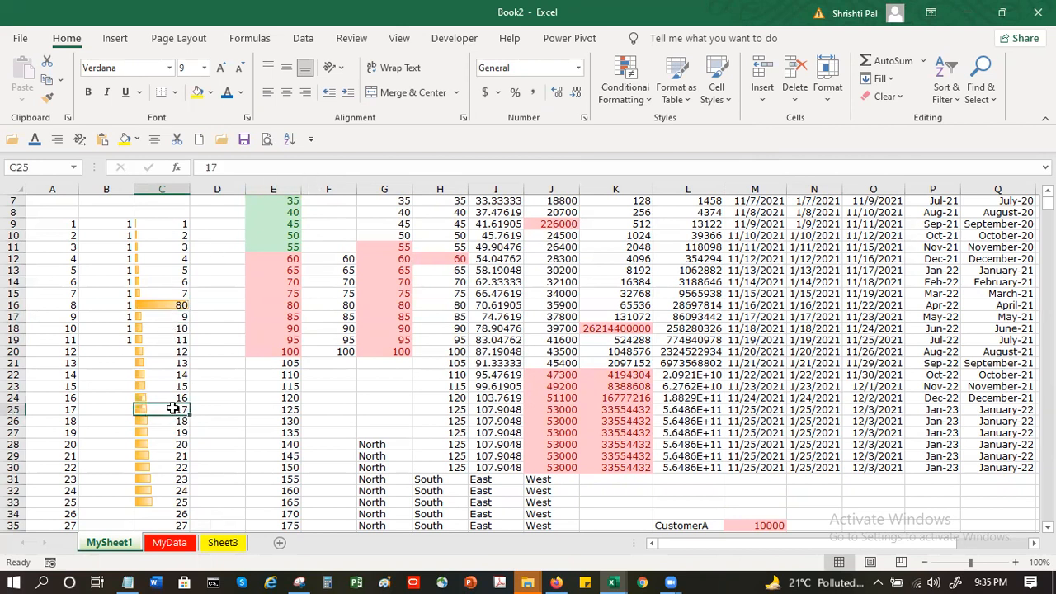
pyautogui.press('Down')
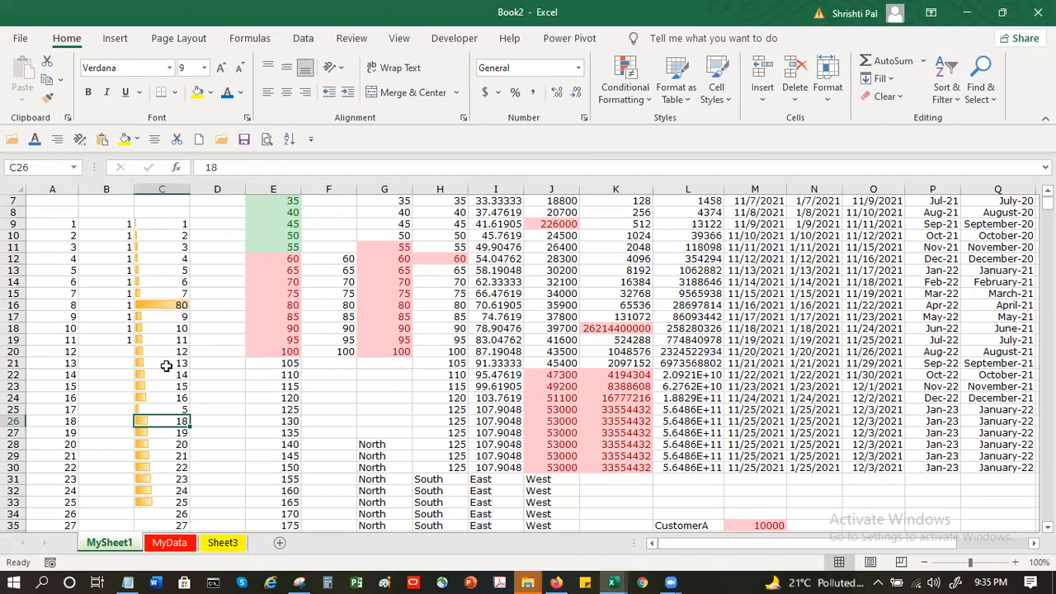
# - Format C9:C33 with green solid-fill data bars
pyautogui.click(165, 226)
pyautogui.moveTo(165, 226); pyautogui.dragTo(189, 503)
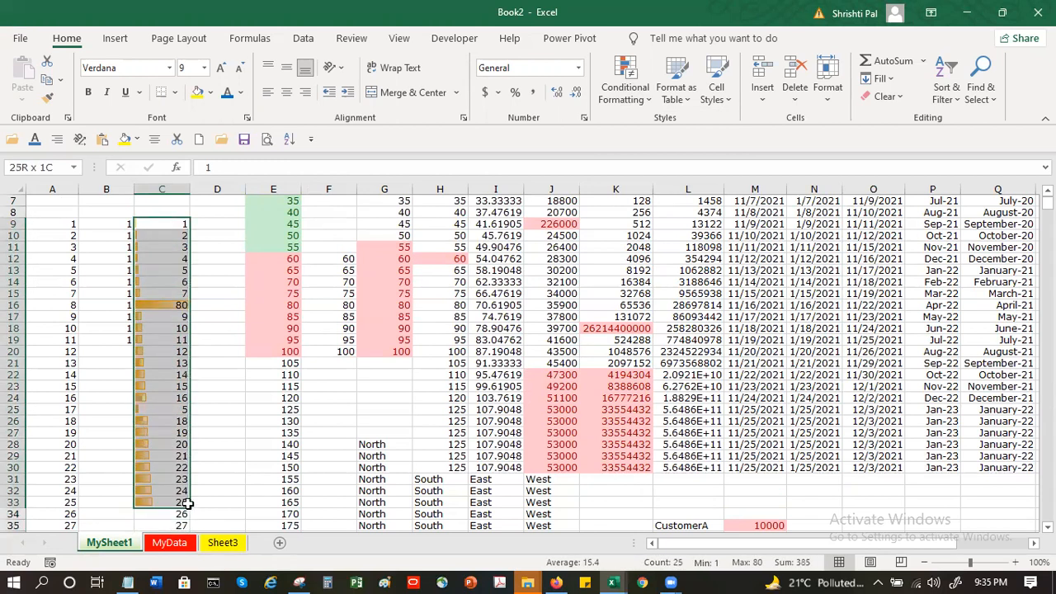
pyautogui.click(626, 95)
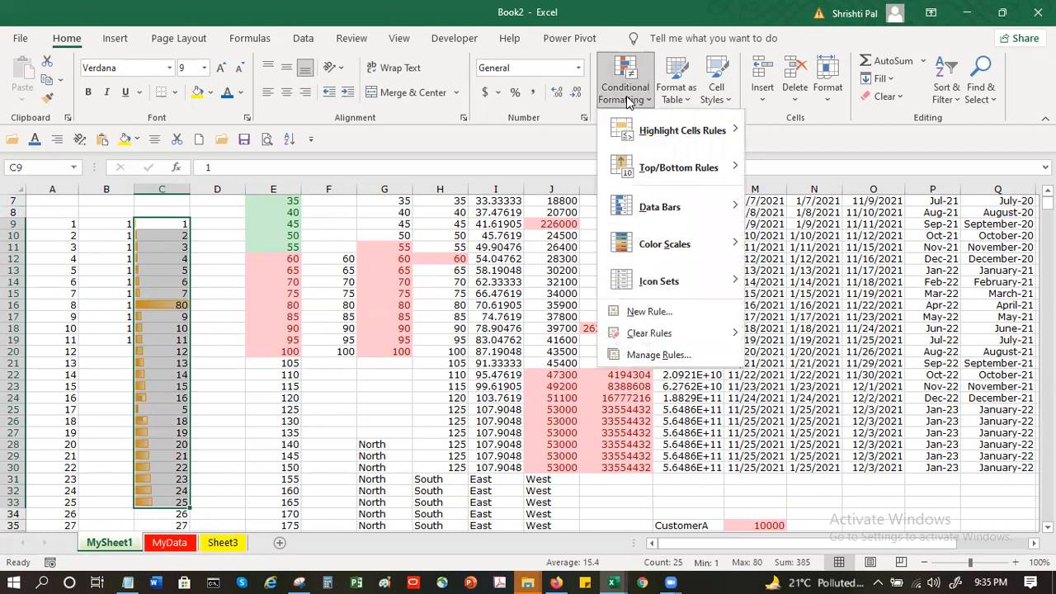
pyautogui.moveTo(675, 213)
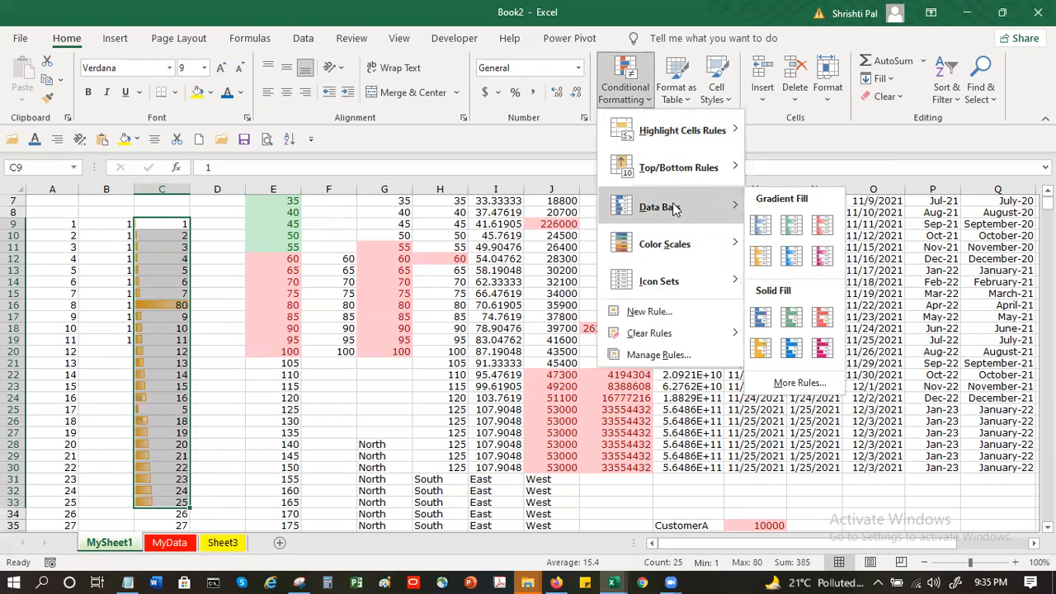
pyautogui.click(790, 323)
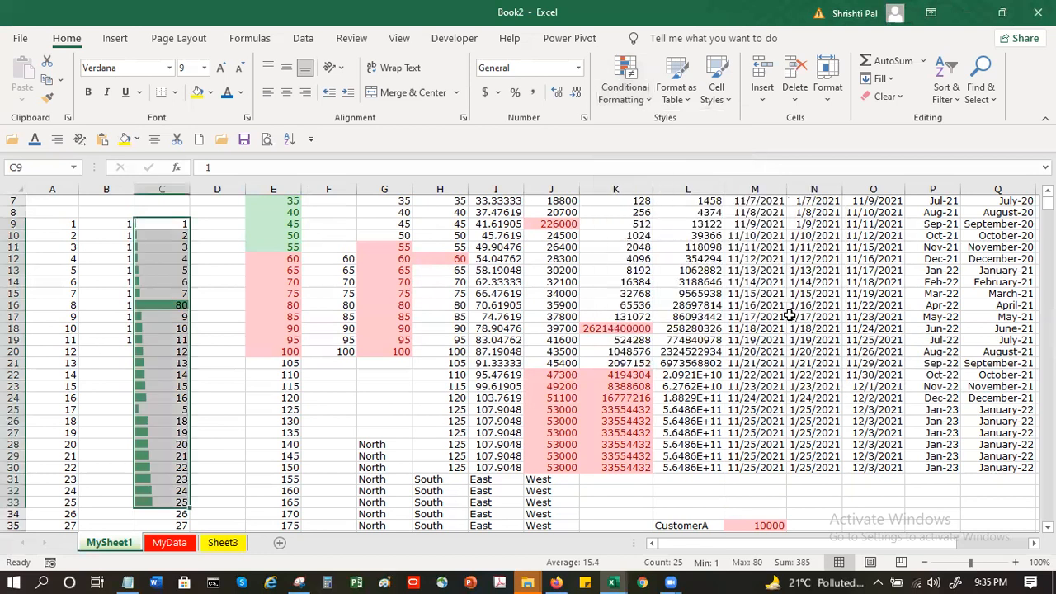
pyautogui.click(227, 402)
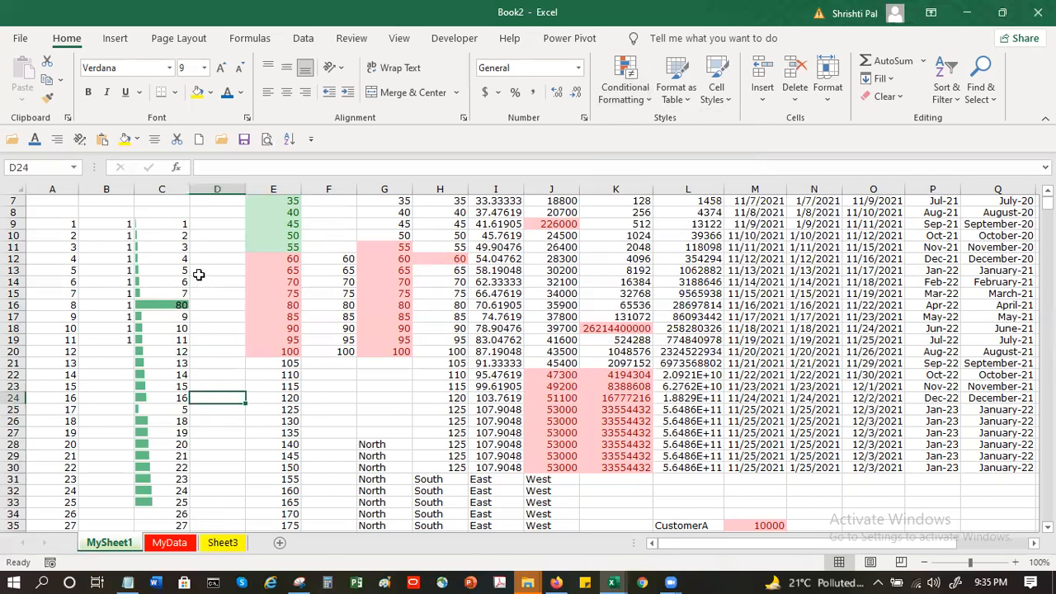
# - Enter 1, 2 and 3 in cells D9 to D11
pyautogui.click(160, 228)
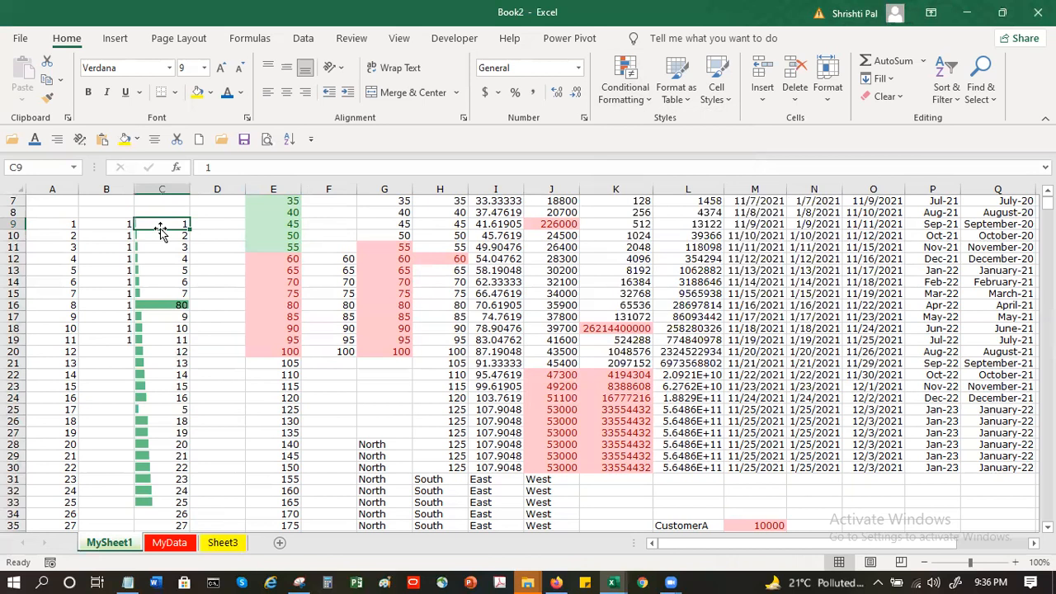
pyautogui.click(228, 227)
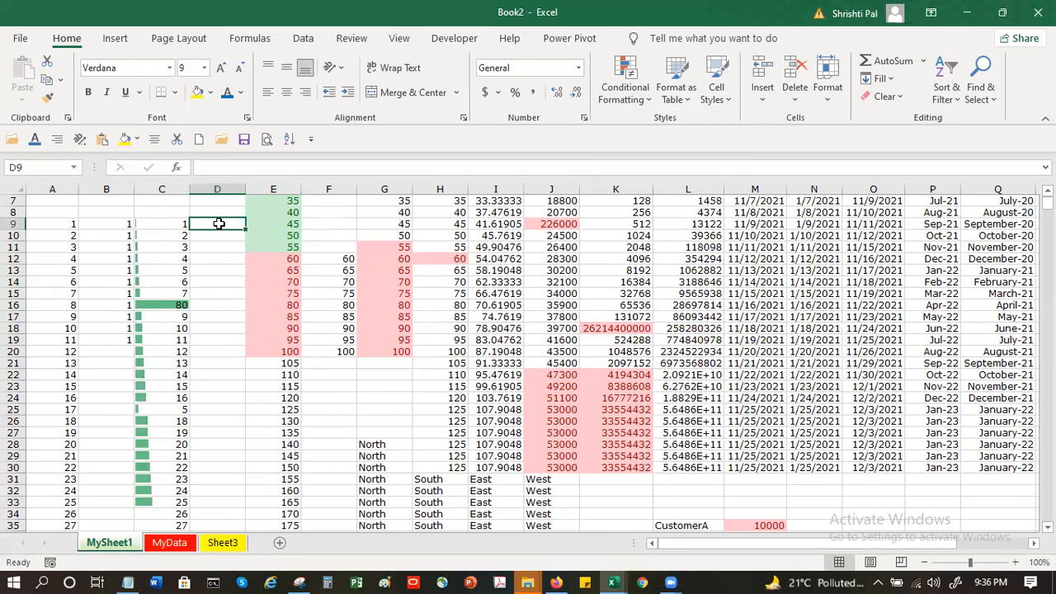
pyautogui.write('1')
pyautogui.press('Return')
pyautogui.write('2')
pyautogui.press('Return')
pyautogui.write('3')
pyautogui.press('Return')
# - Fill D9:D33 down the column with a linear series using a stop value of 25
pyautogui.moveTo(218, 224); pyautogui.dragTo(209, 503)
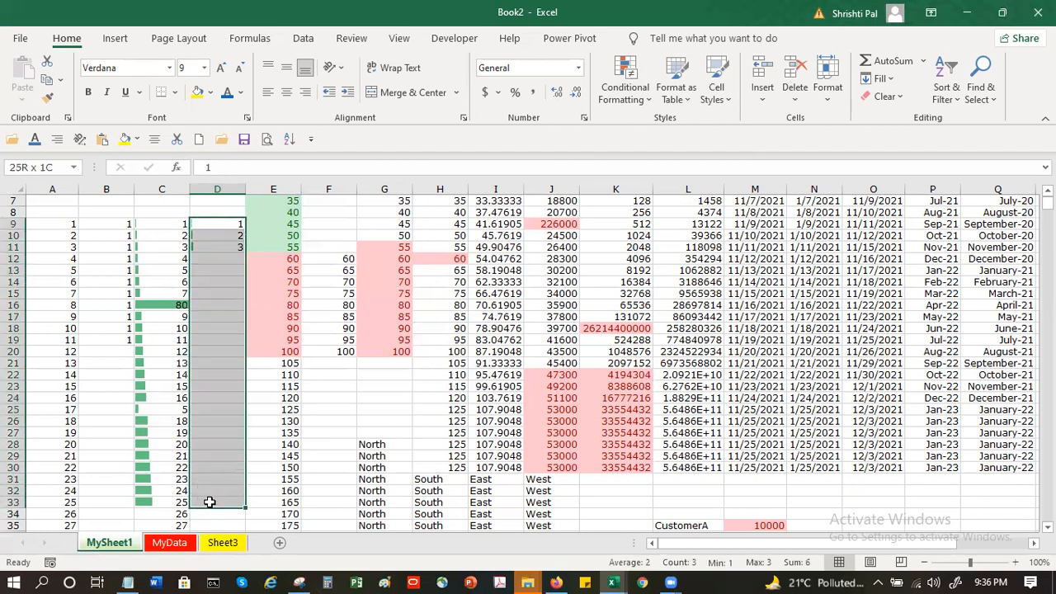
pyautogui.moveTo(213, 228); pyautogui.dragTo(226, 245)
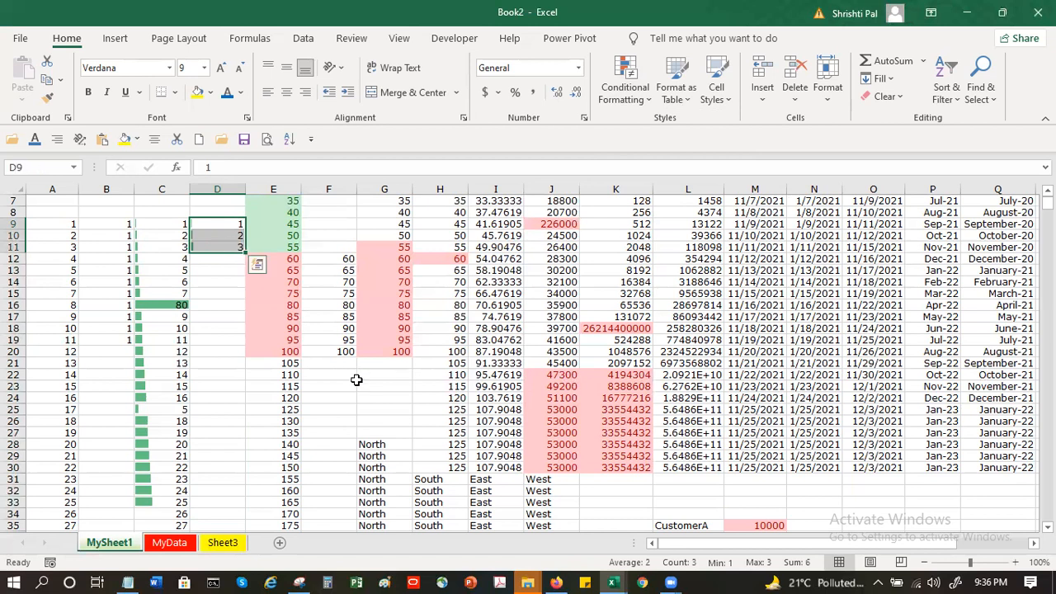
pyautogui.keyDown('shift'); pyautogui.click(222, 504); pyautogui.keyUp('shift')
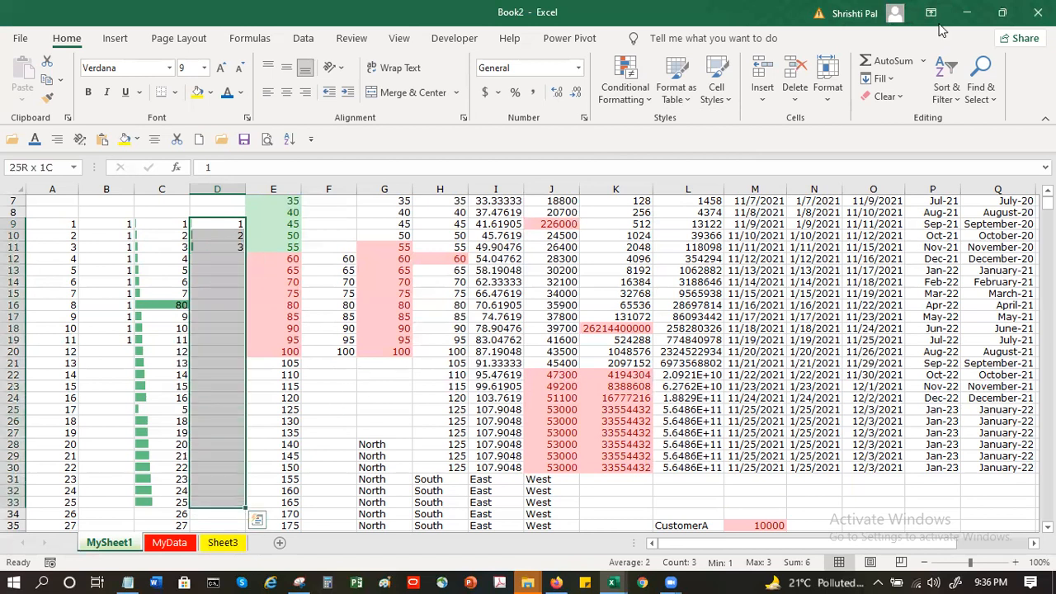
pyautogui.click(864, 86)
pyautogui.click(924, 216)
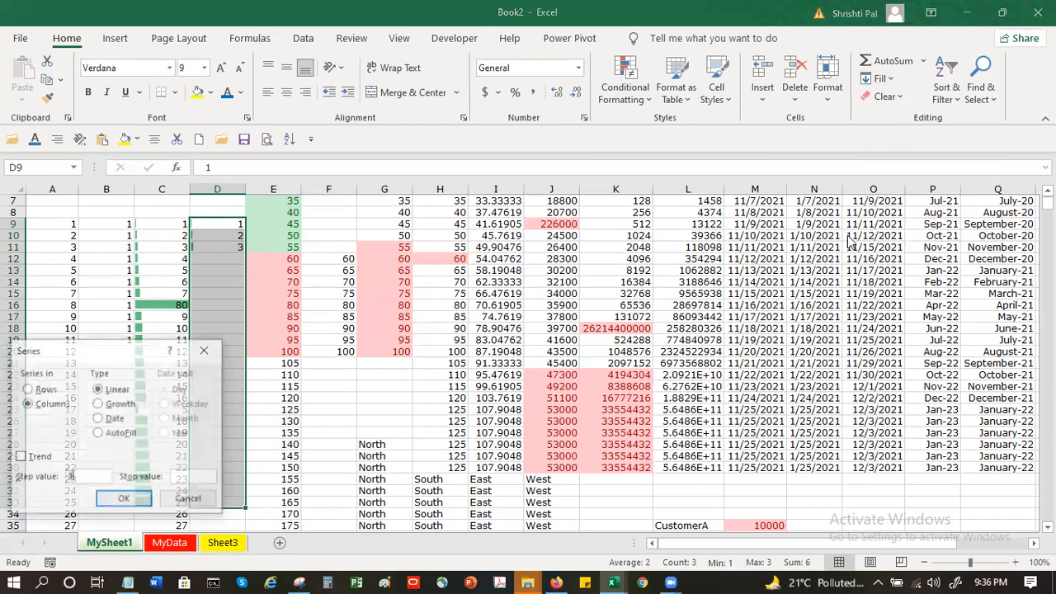
pyautogui.click(185, 478)
pyautogui.write('25')
pyautogui.click(120, 499)
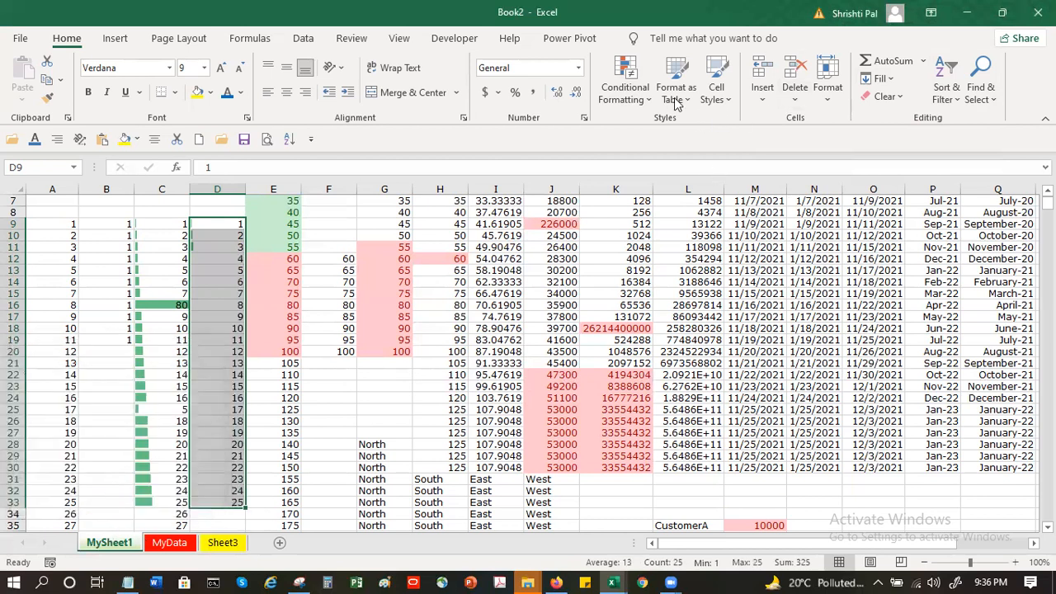
# - Apply pink gradient-fill data bars to D9:D33 and edit the rule to show only the bars
pyautogui.click(628, 89)
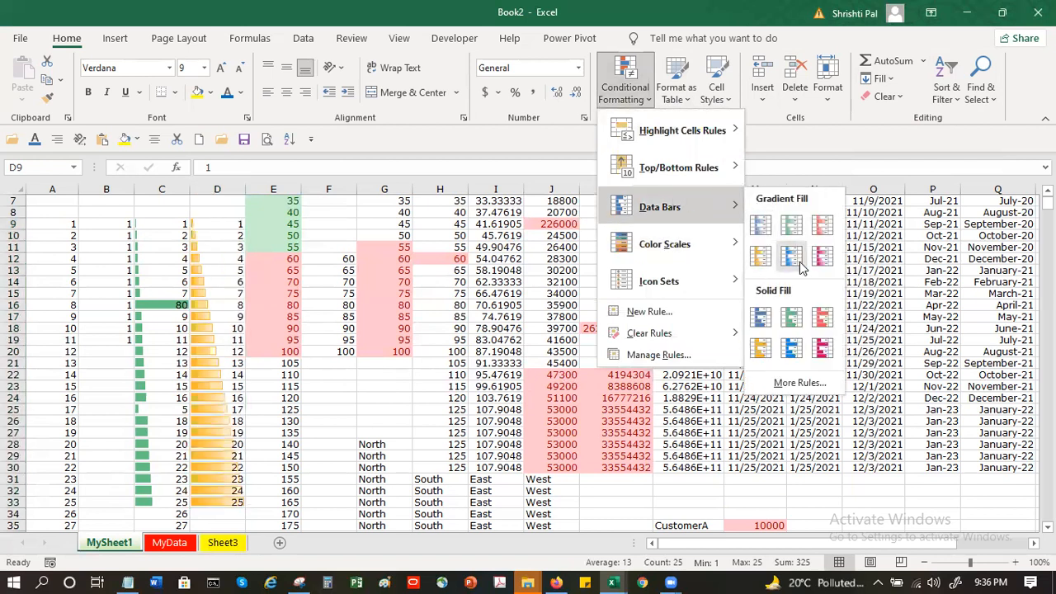
pyautogui.click(824, 256)
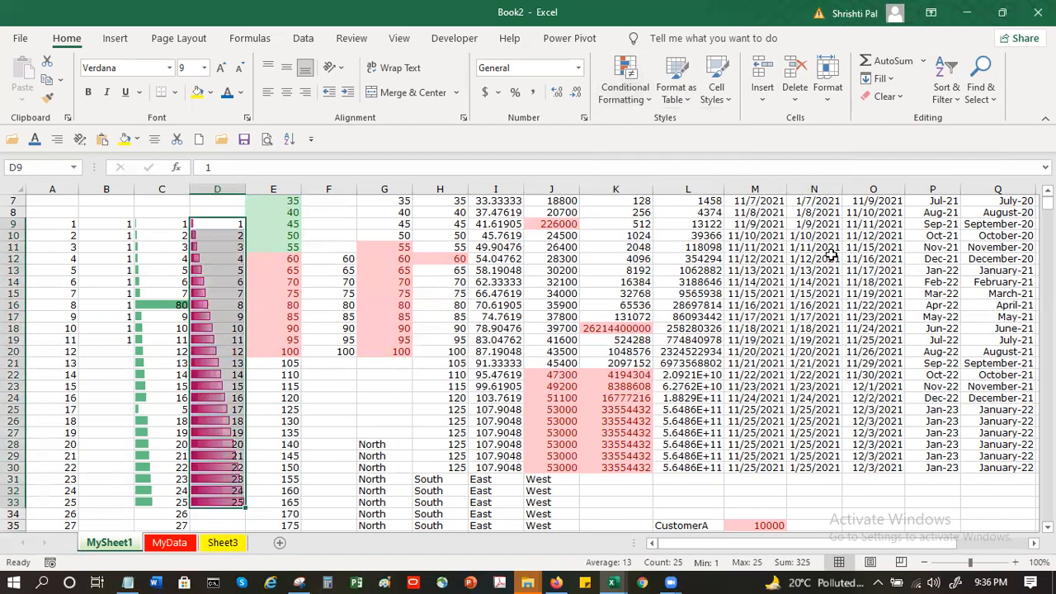
pyautogui.click(625, 82)
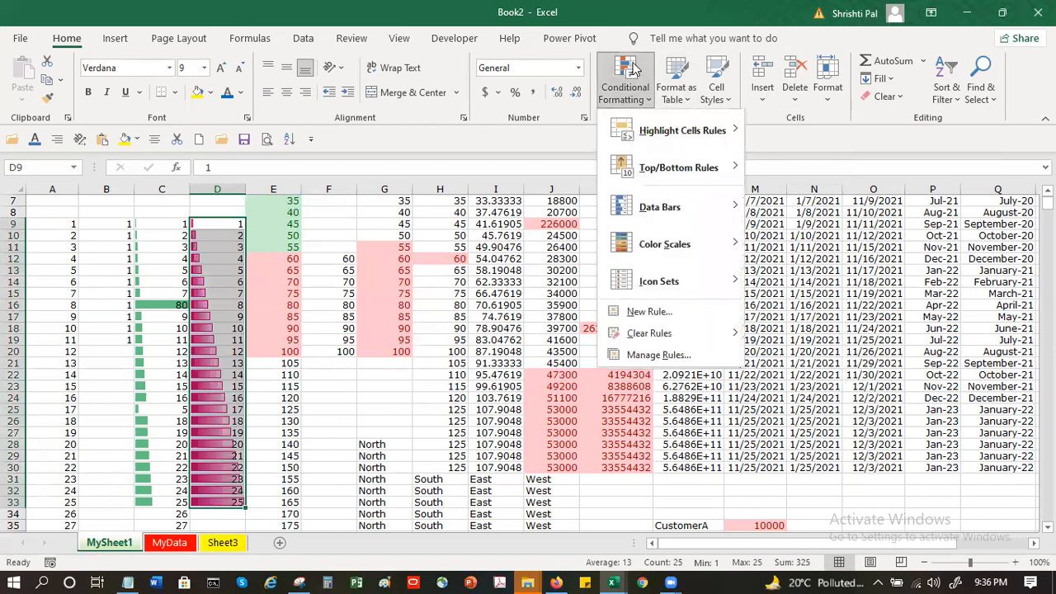
pyautogui.click(659, 355)
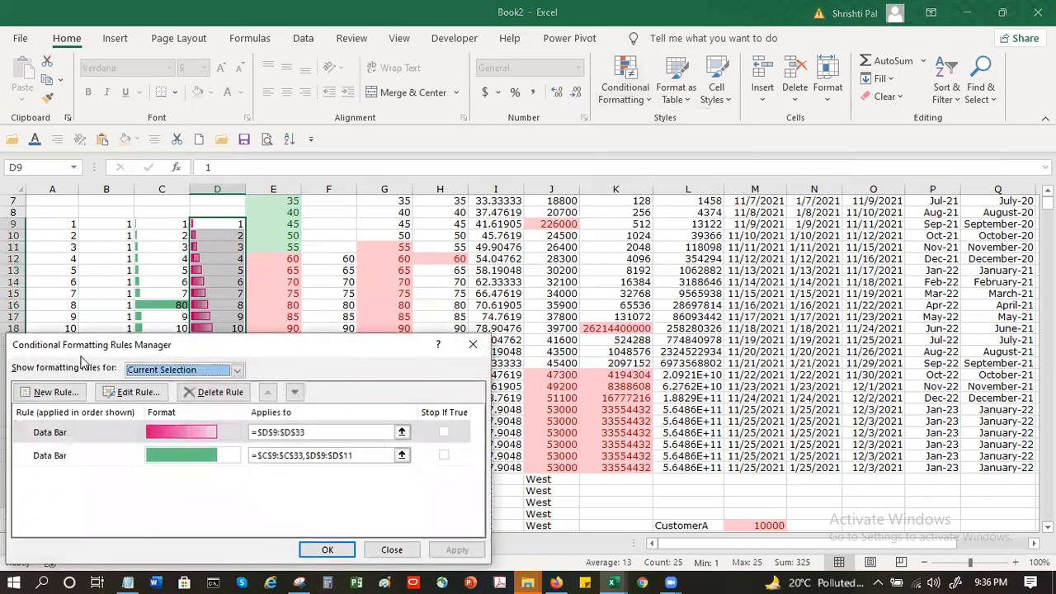
pyautogui.click(76, 438)
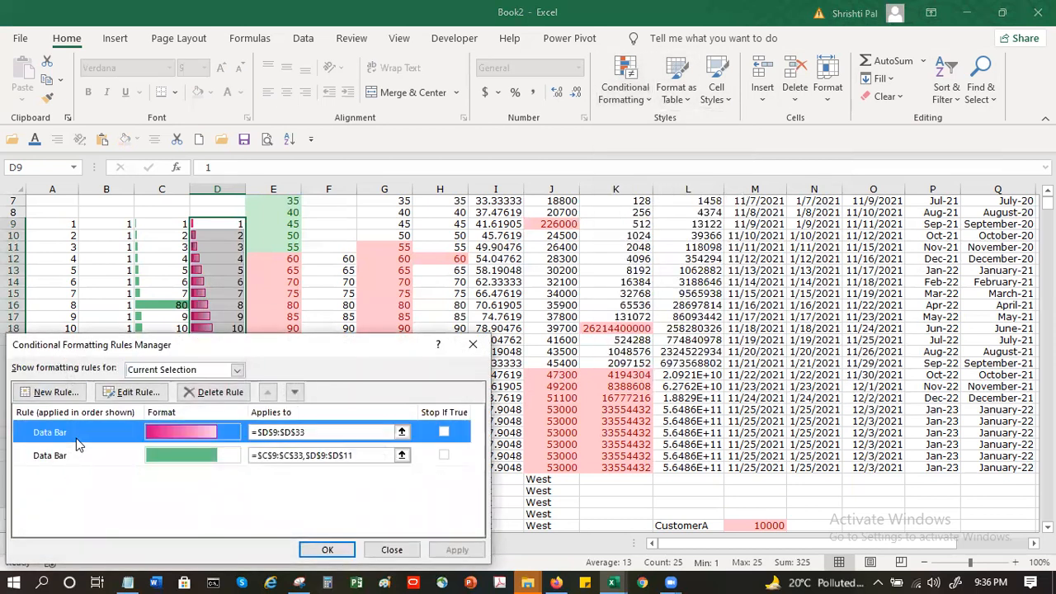
pyautogui.click(132, 393)
pyautogui.click(285, 360)
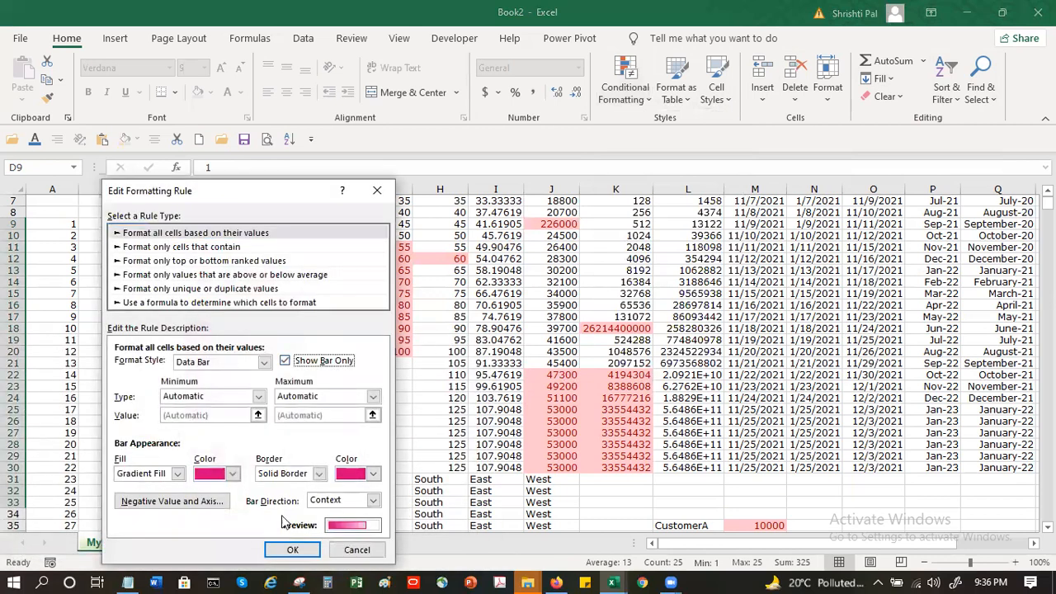
pyautogui.click(292, 549)
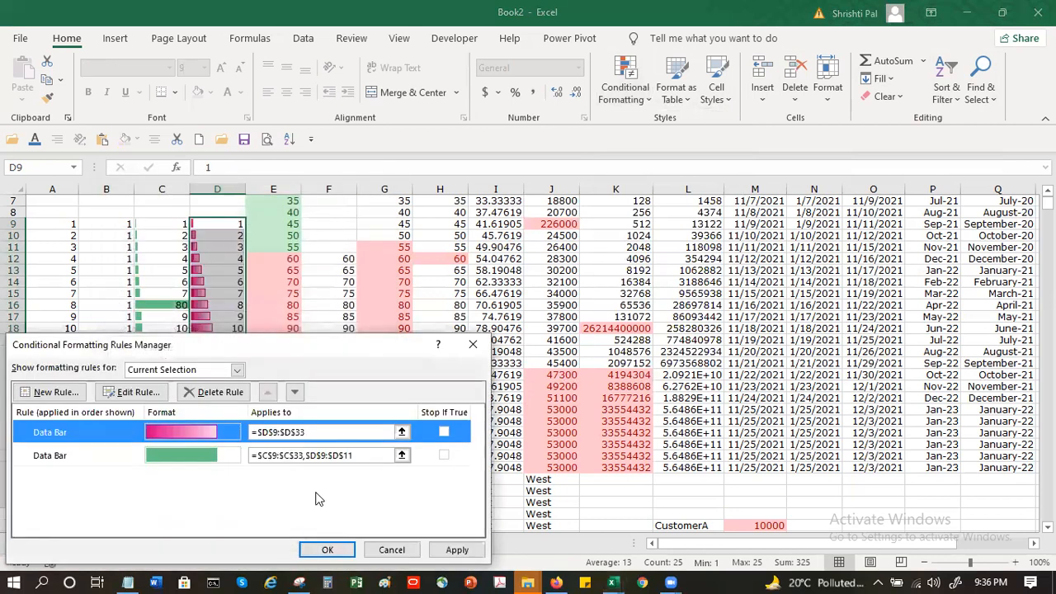
pyautogui.click(328, 551)
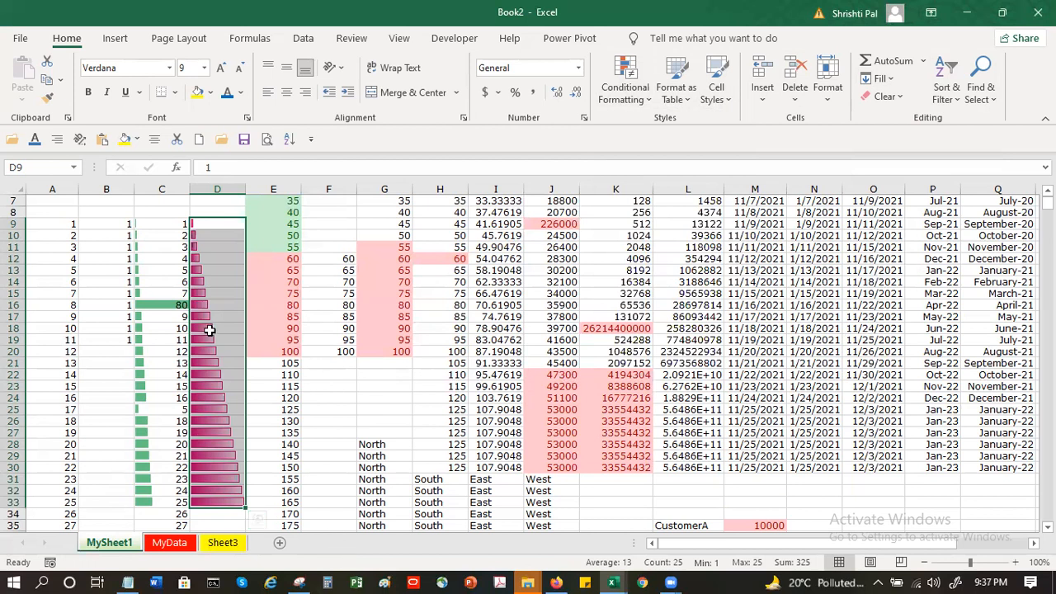
pyautogui.click(307, 388)
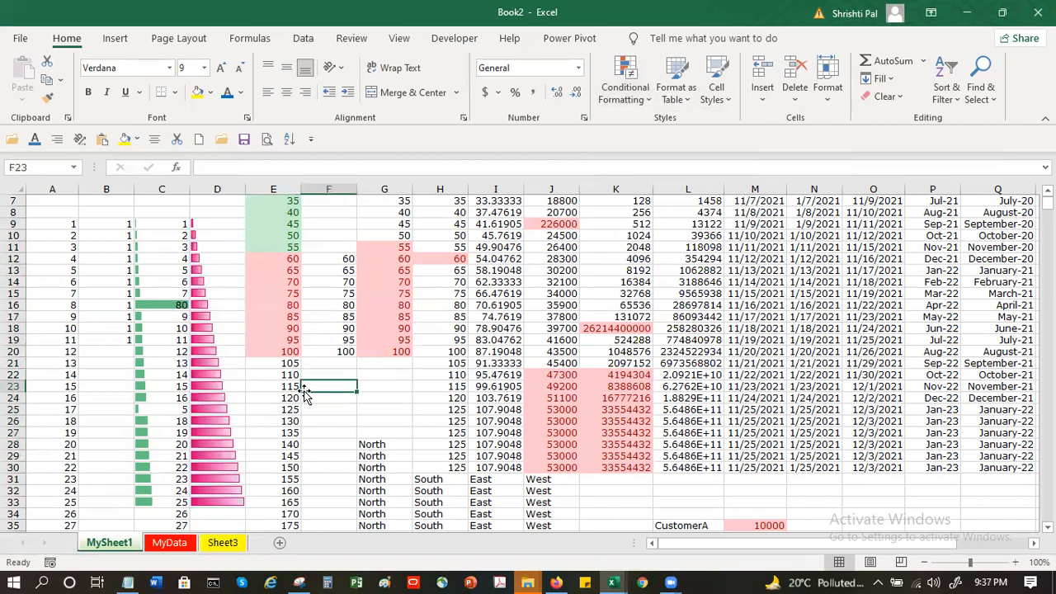
pyautogui.click(226, 235)
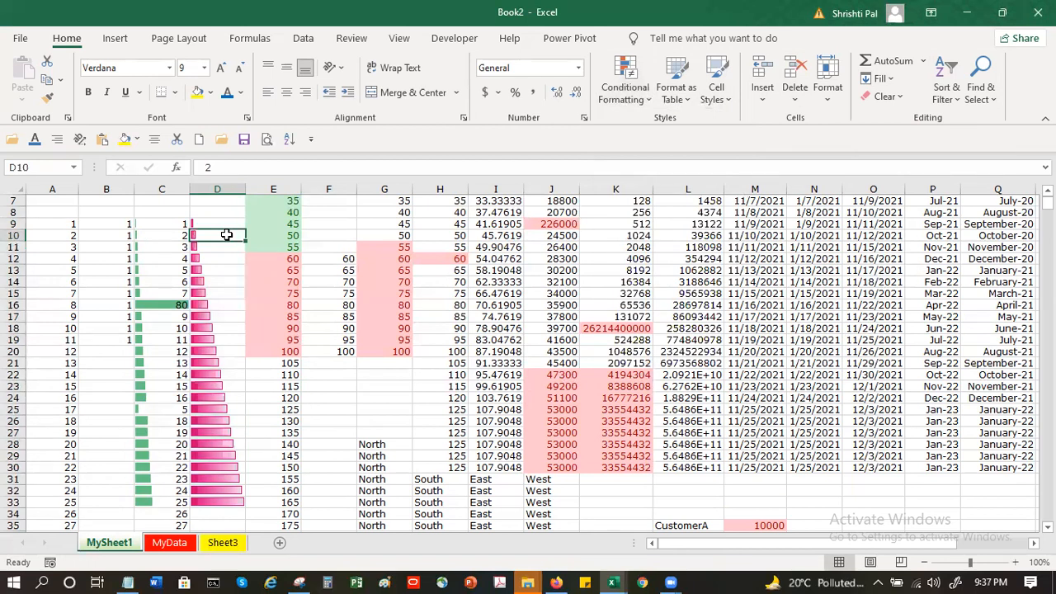
pyautogui.click(341, 399)
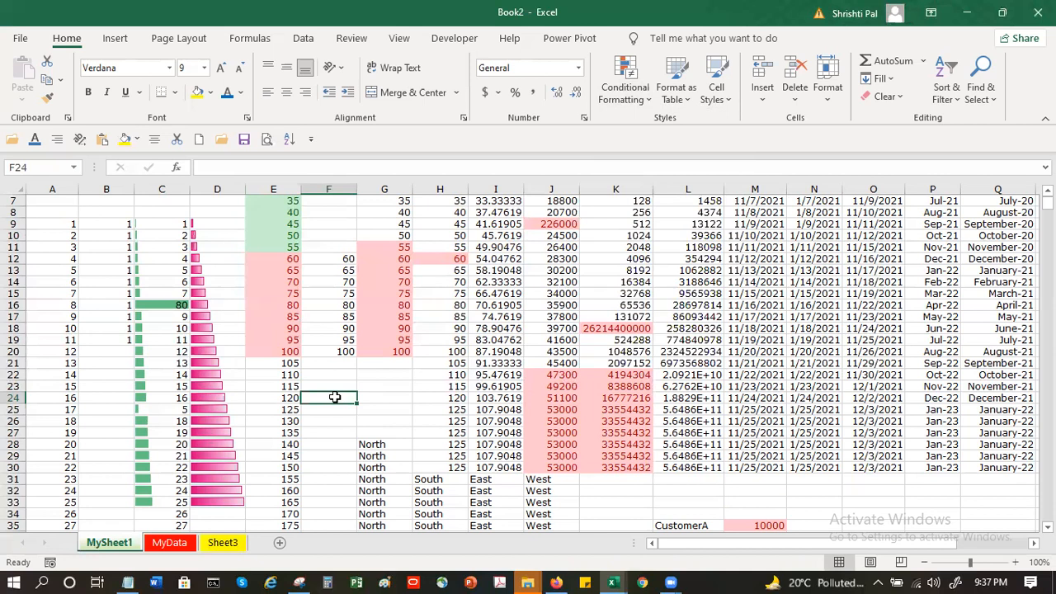
pyautogui.click(214, 374)
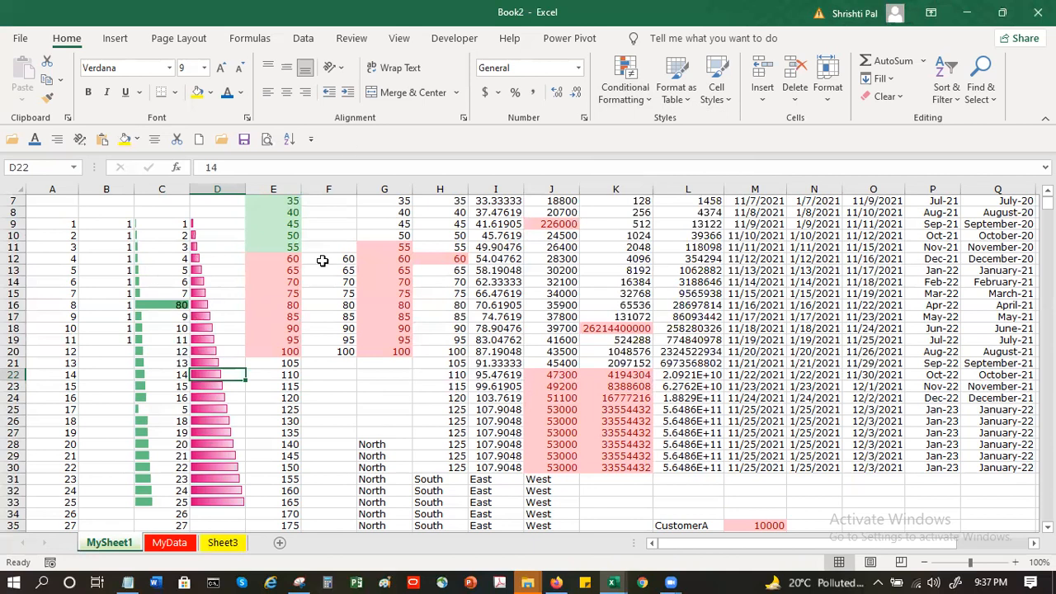
# - Insert blank cells in column E from E7 downward, shifting the existing data one column over
pyautogui.click(291, 198)
pyautogui.hotkey('ctrl', 'shift', 'Down')
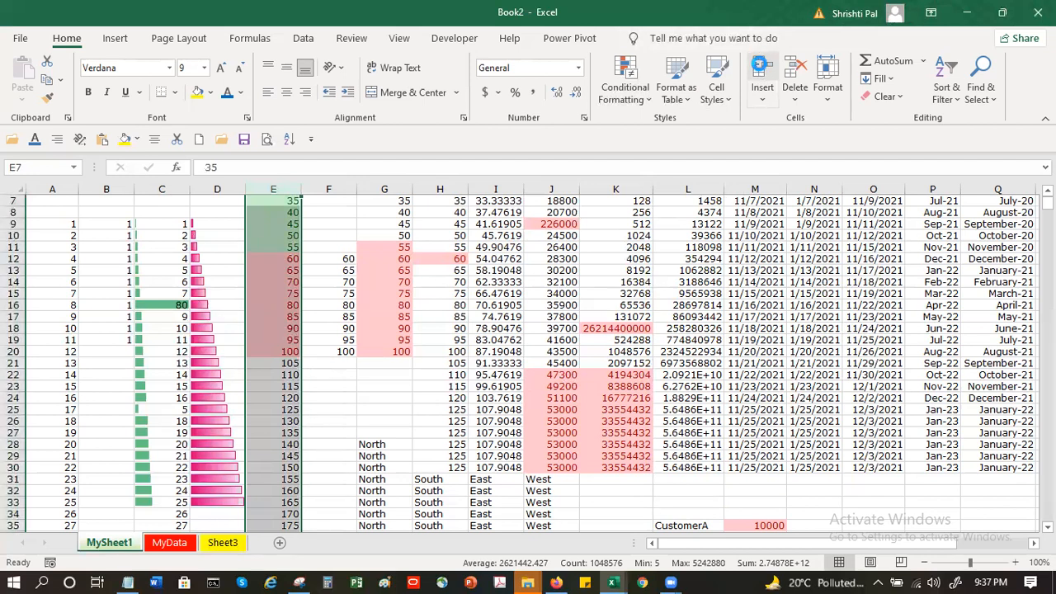
pyautogui.click(761, 68)
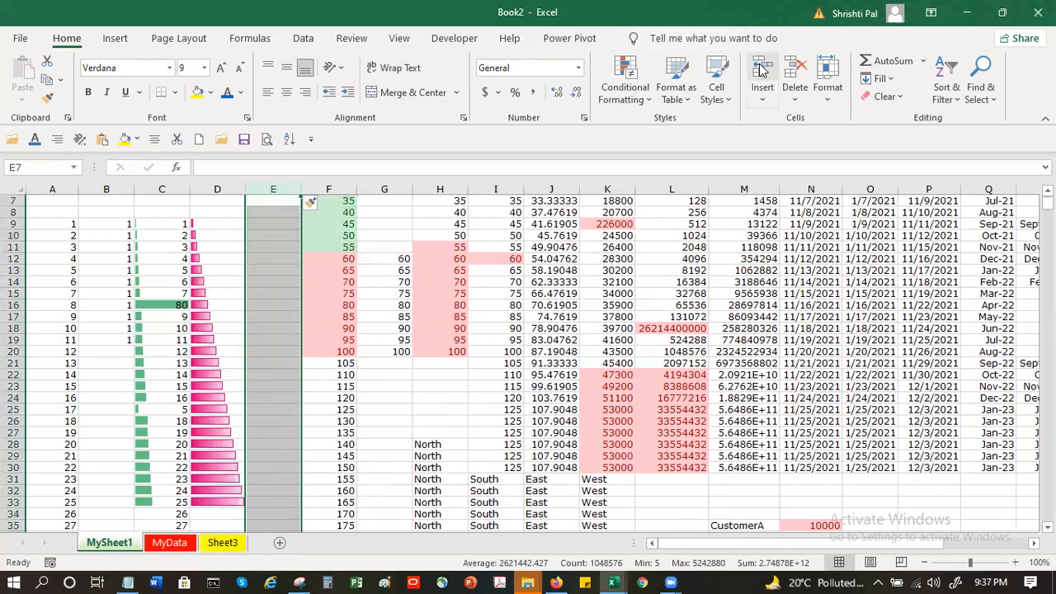
# - Change the value in cell D15 to 70
pyautogui.click(212, 223)
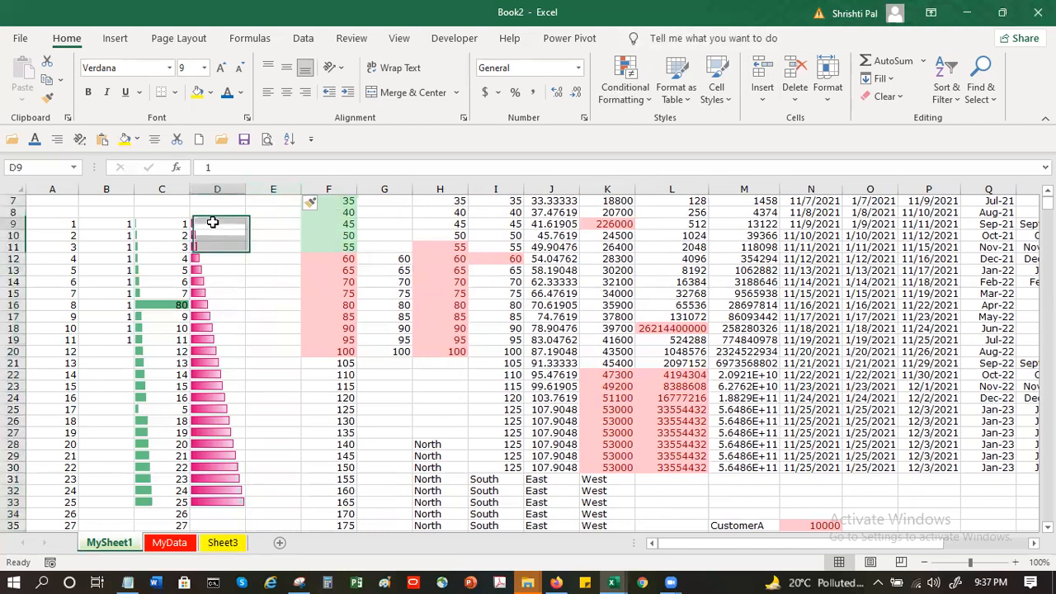
pyautogui.click(226, 293)
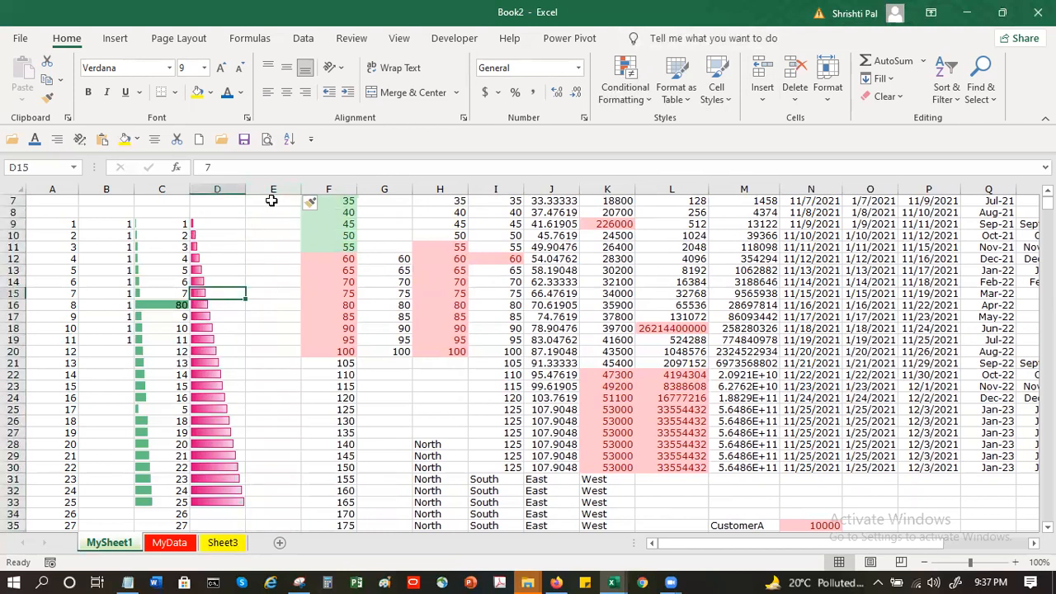
pyautogui.click(240, 169)
pyautogui.write('0')
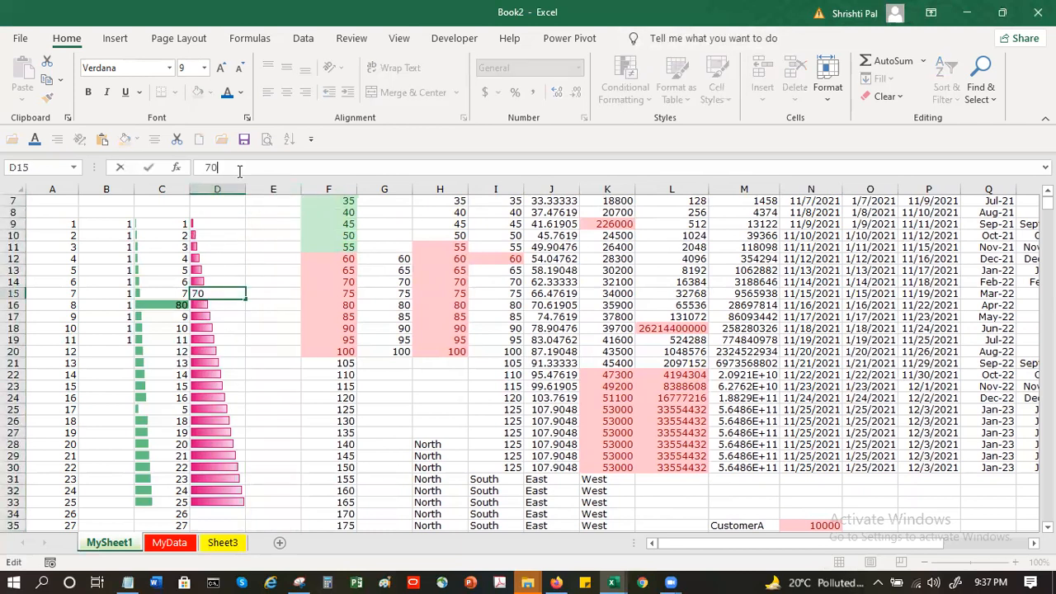
pyautogui.press('Return')
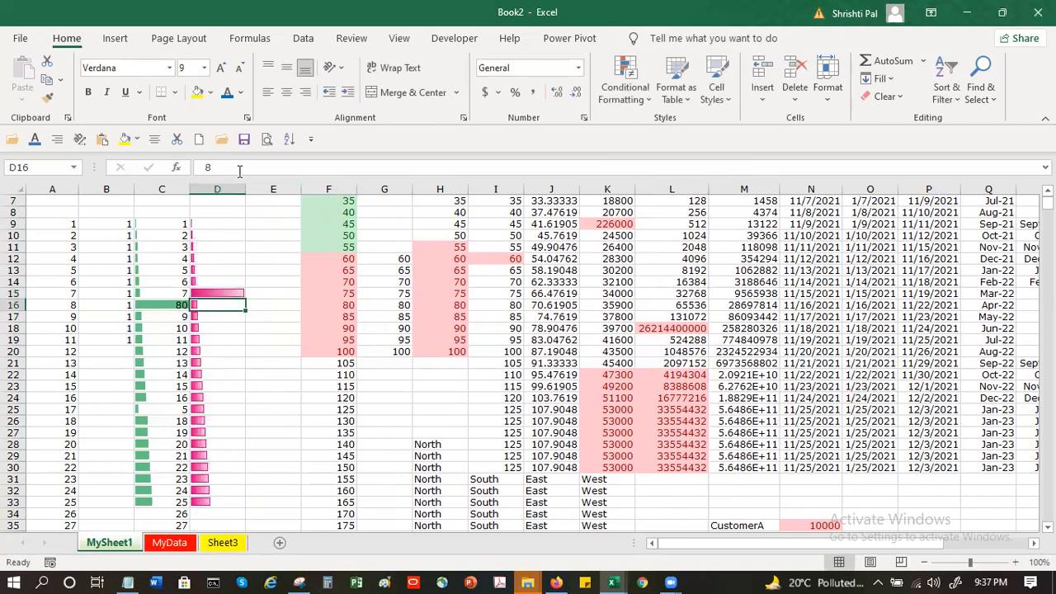
# - Change the value in cell C15 to 70
pyautogui.click(137, 295)
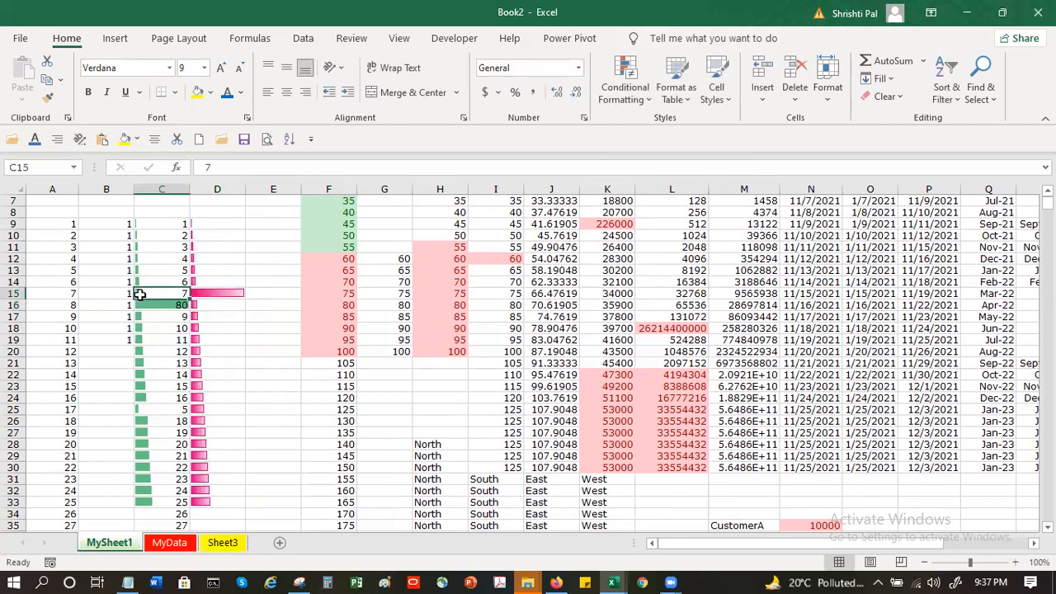
pyautogui.click(221, 167)
pyautogui.write('0')
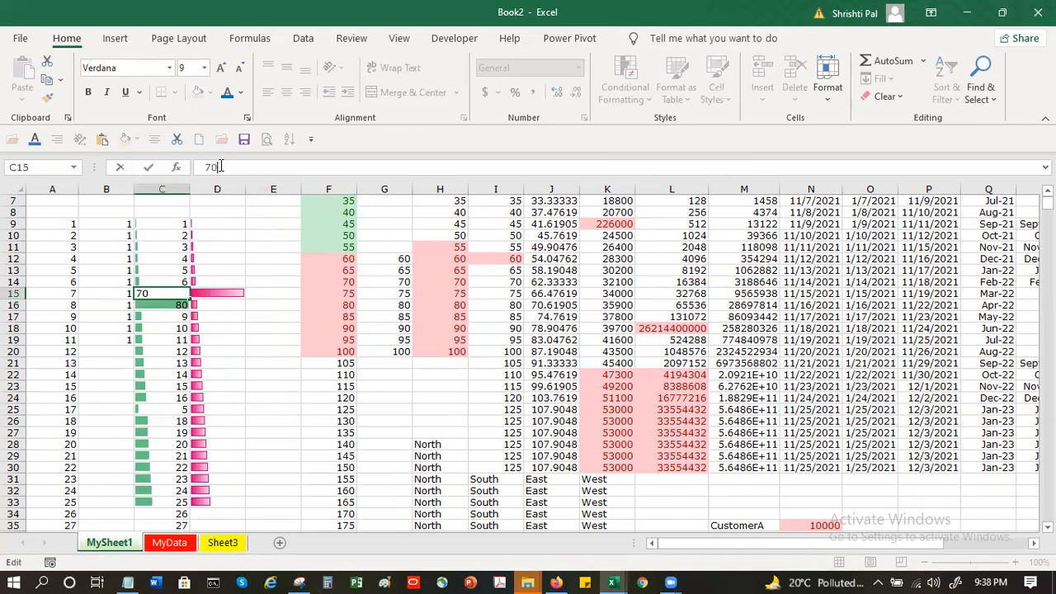
pyautogui.press('Return')
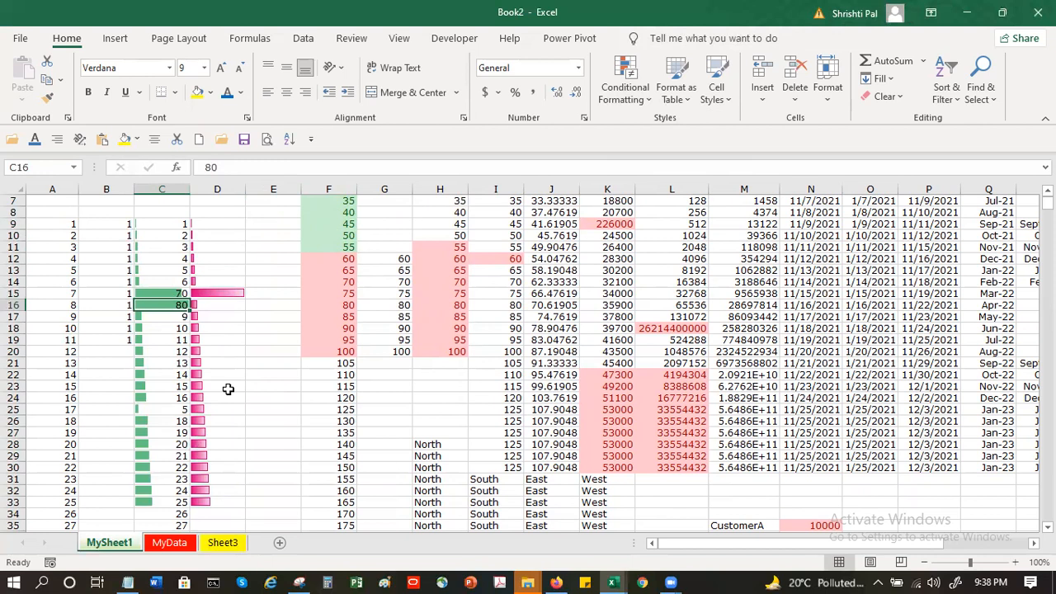
# - Clear the conditional formatting rules from cells C9:C33
pyautogui.click(168, 221)
pyautogui.moveTo(168, 221); pyautogui.dragTo(170, 501)
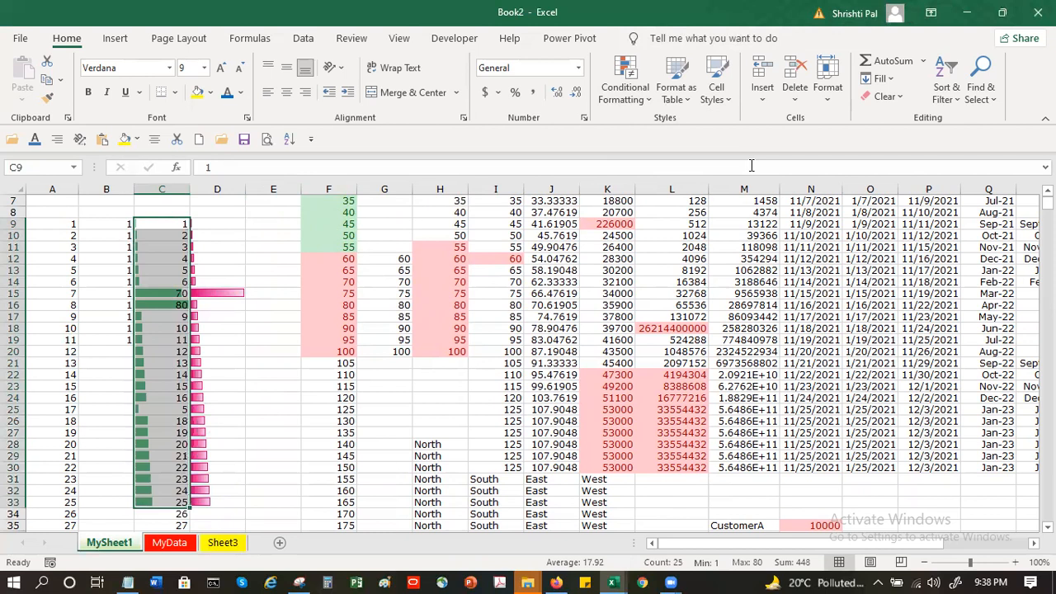
pyautogui.click(648, 103)
pyautogui.moveTo(660, 333)
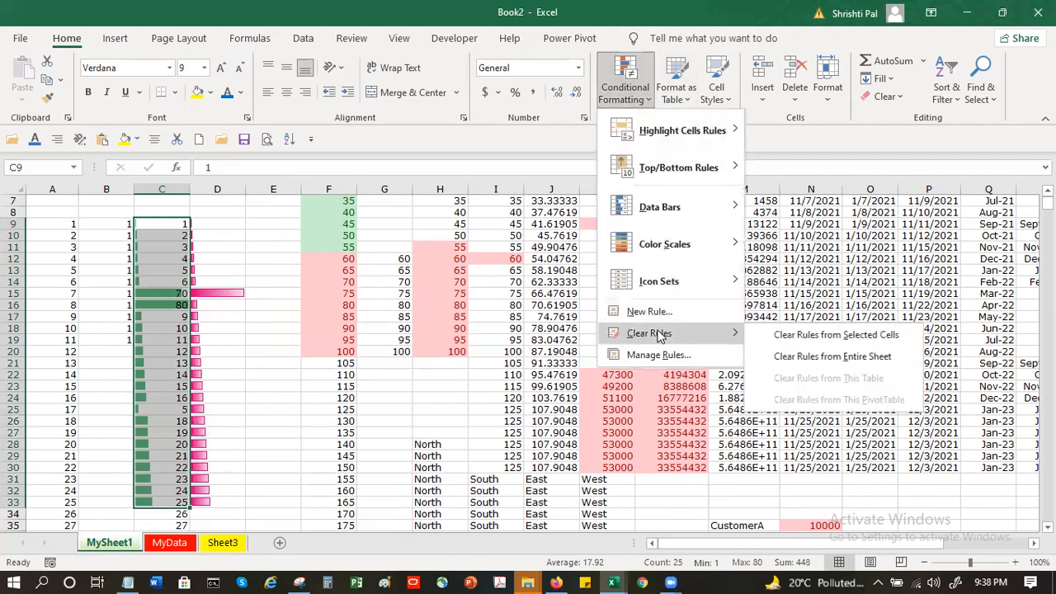
pyautogui.click(783, 336)
pyautogui.click(249, 339)
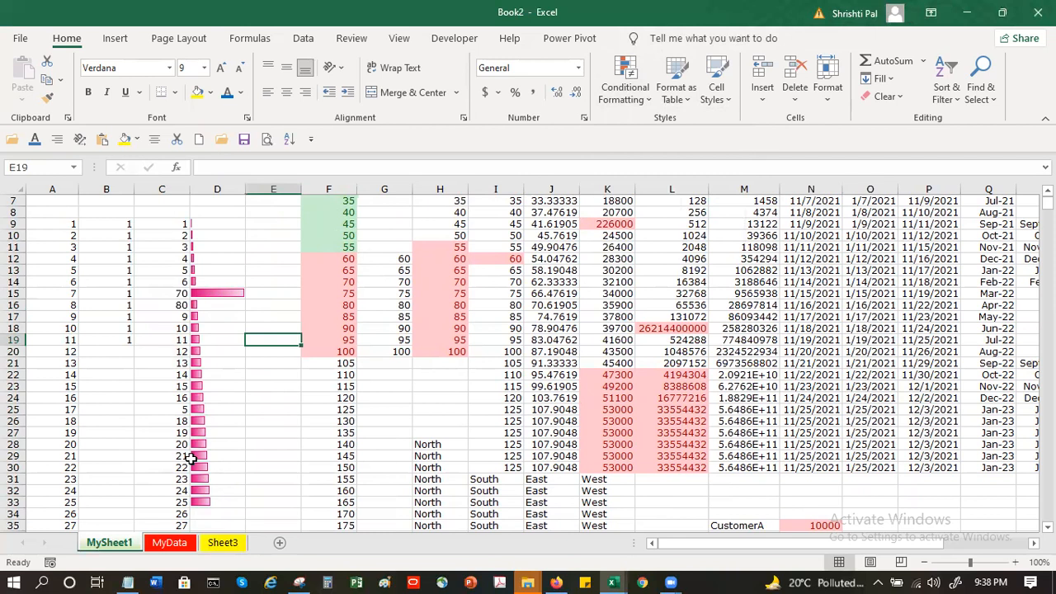
# - Enter the formula =C9 in cell E9 to link it to column C
pyautogui.click(273, 224)
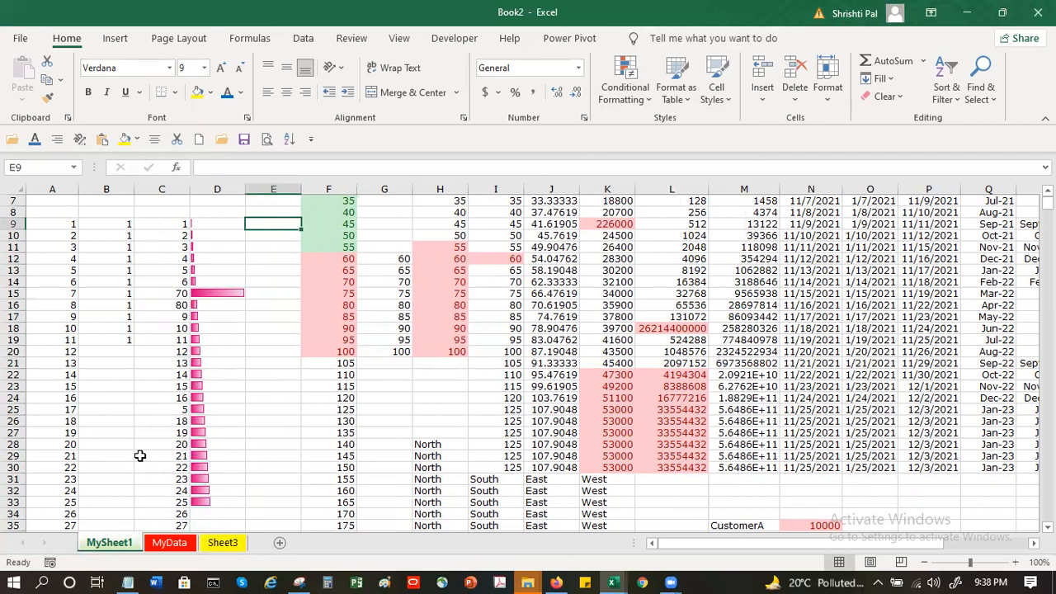
pyautogui.write('=')
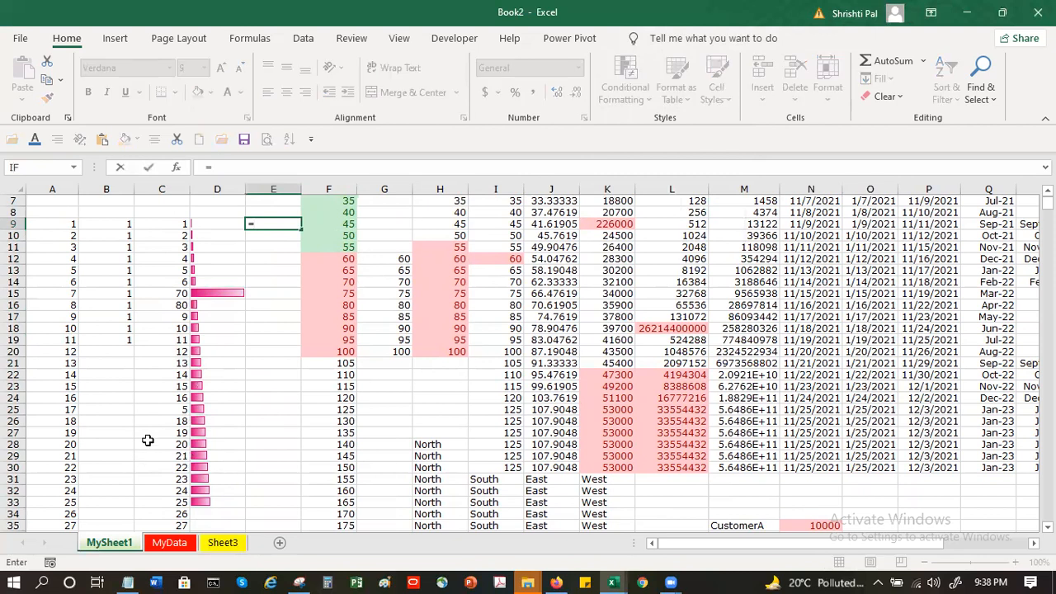
pyautogui.click(157, 219)
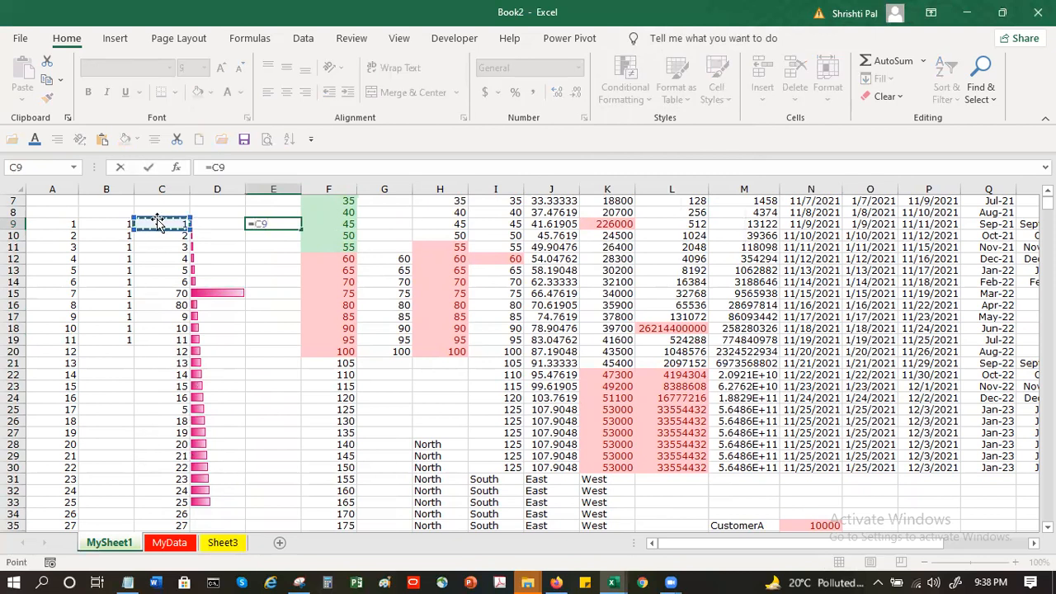
pyautogui.press('Return')
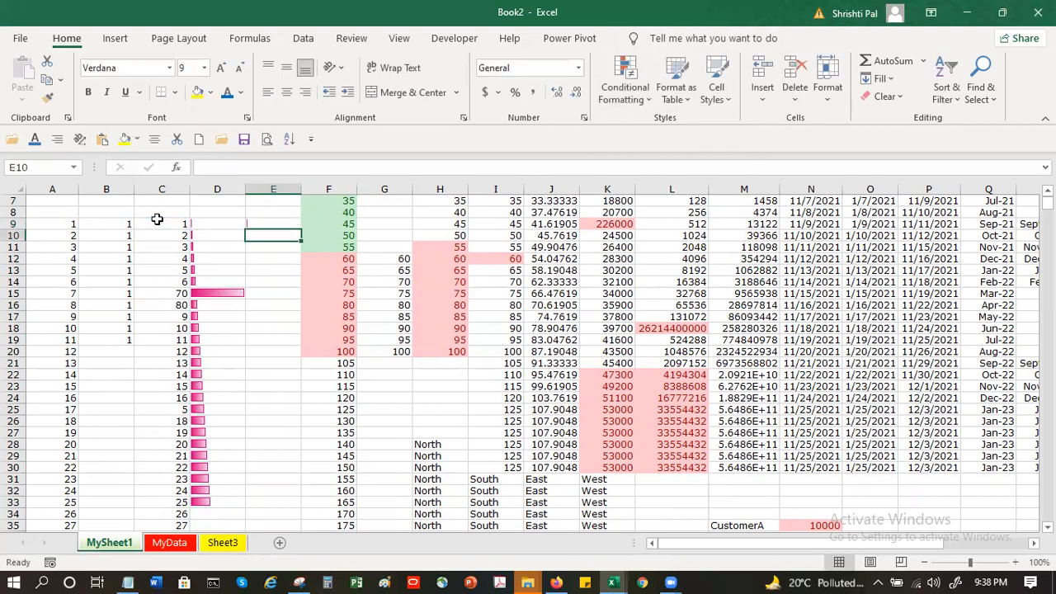
# - Clear the inherited conditional formatting rules from cell E9
pyautogui.click(291, 224)
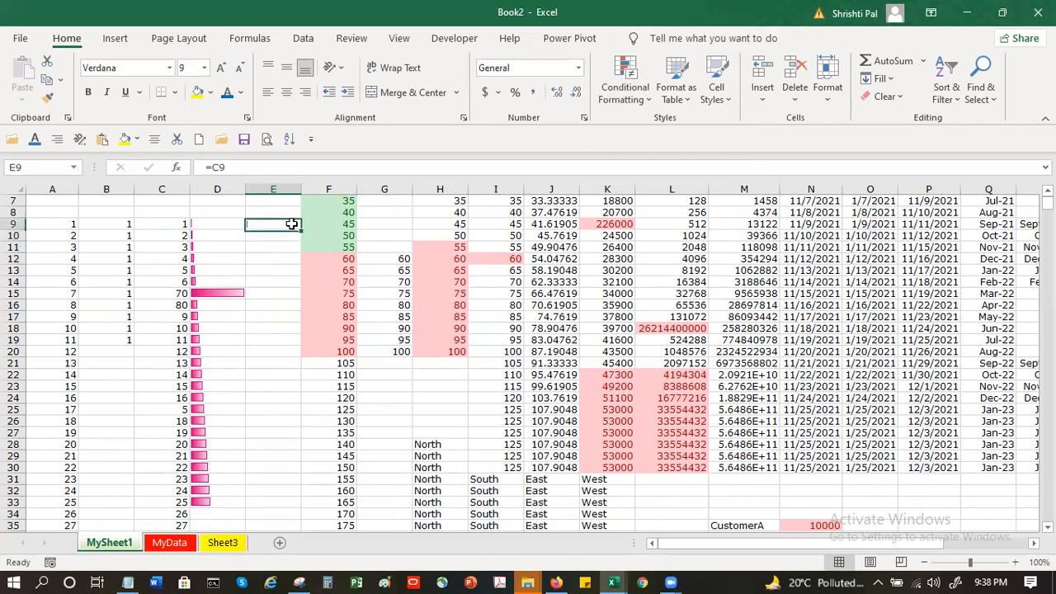
pyautogui.click(625, 91)
pyautogui.moveTo(718, 334)
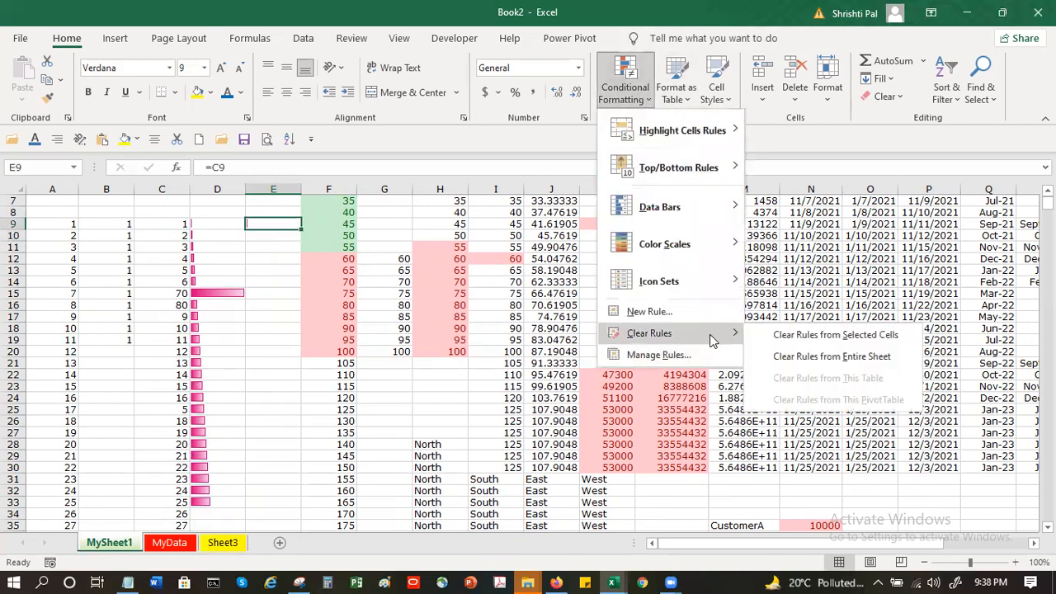
pyautogui.click(793, 335)
pyautogui.click(299, 282)
# - Fill the E9 formula down through E33 and compare the linked cells with column C
pyautogui.click(289, 223)
pyautogui.moveTo(302, 230); pyautogui.dragTo(303, 505)
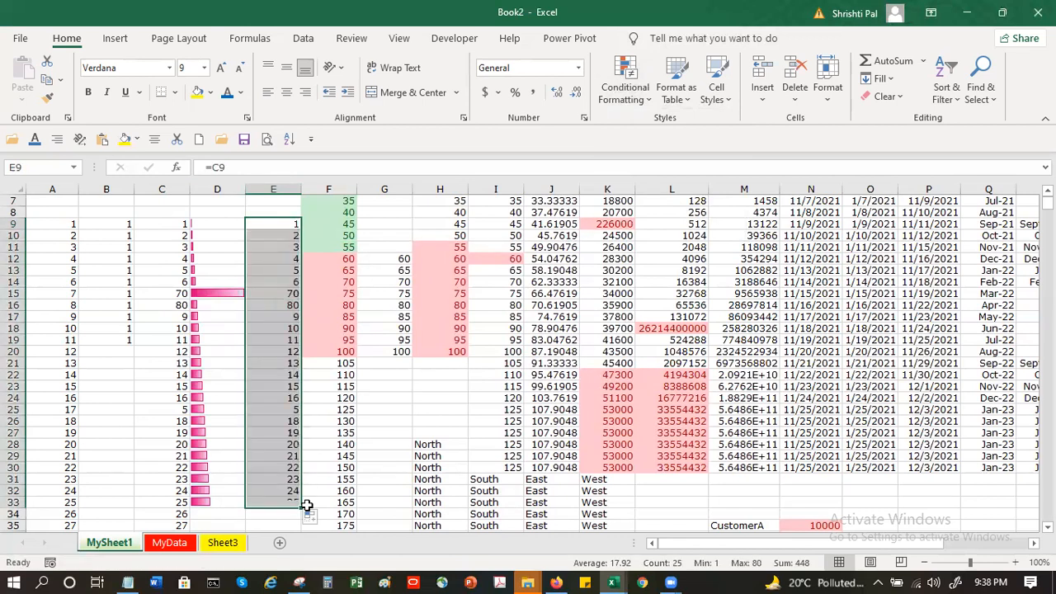
pyautogui.click(179, 237)
pyautogui.click(170, 247)
pyautogui.click(165, 258)
pyautogui.click(166, 305)
pyautogui.click(167, 317)
pyautogui.click(291, 315)
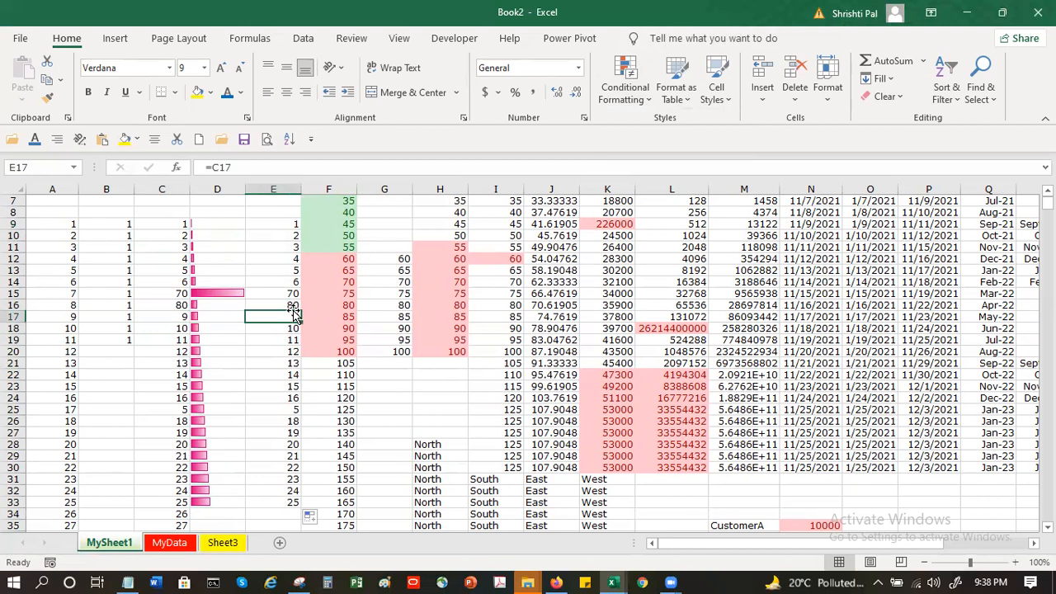
# - Change cell C18 to 100 and check the linked cell E18 against D18
pyautogui.click(155, 328)
pyautogui.write('100')
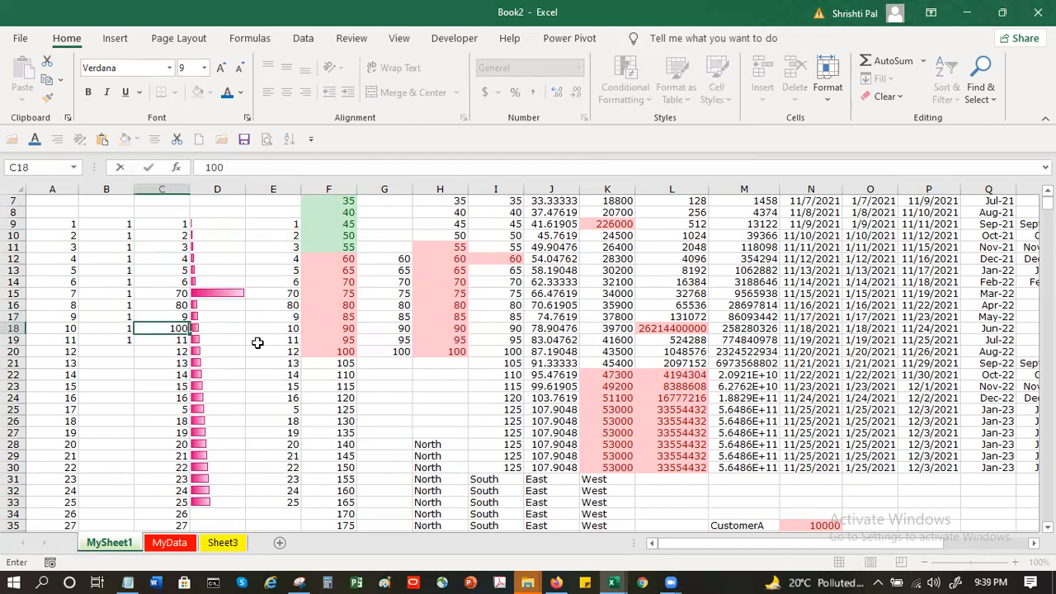
pyautogui.press('Return')
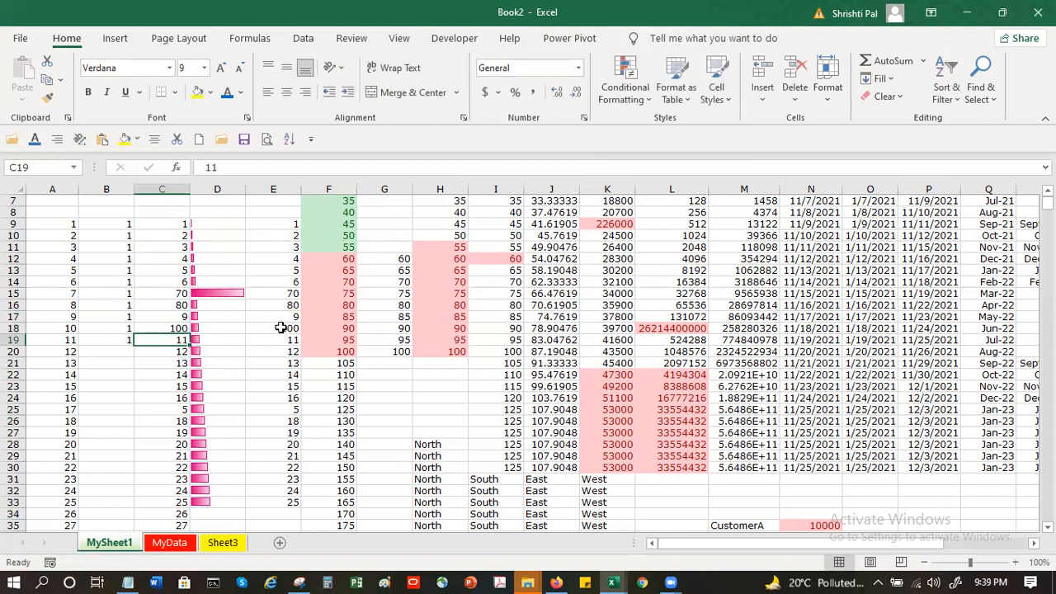
pyautogui.click(281, 327)
pyautogui.click(211, 325)
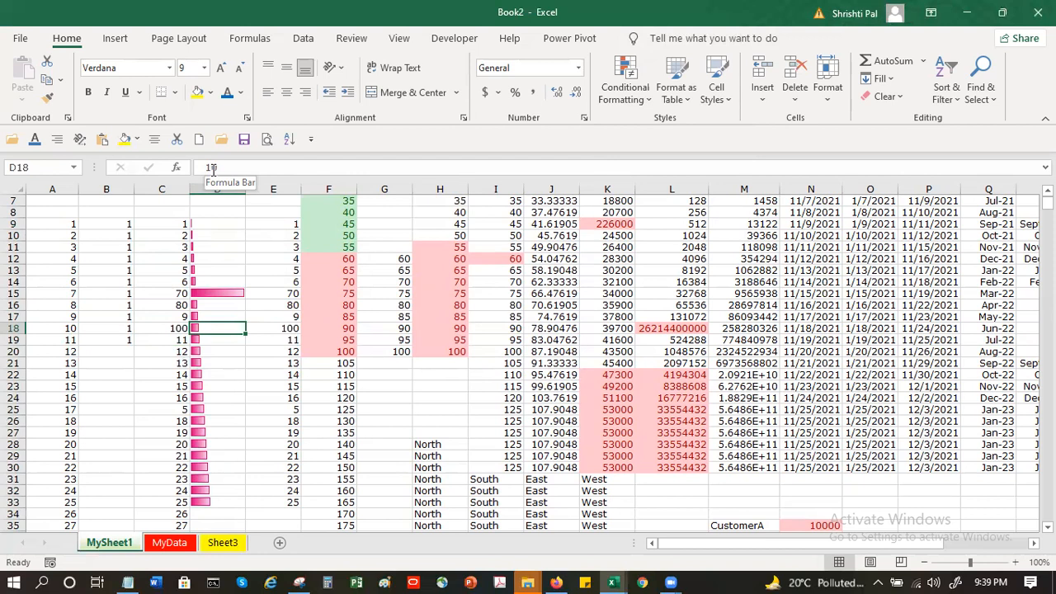
# - Change cell C25 to 500 and compare the linked cell E25 with D25
pyautogui.click(159, 409)
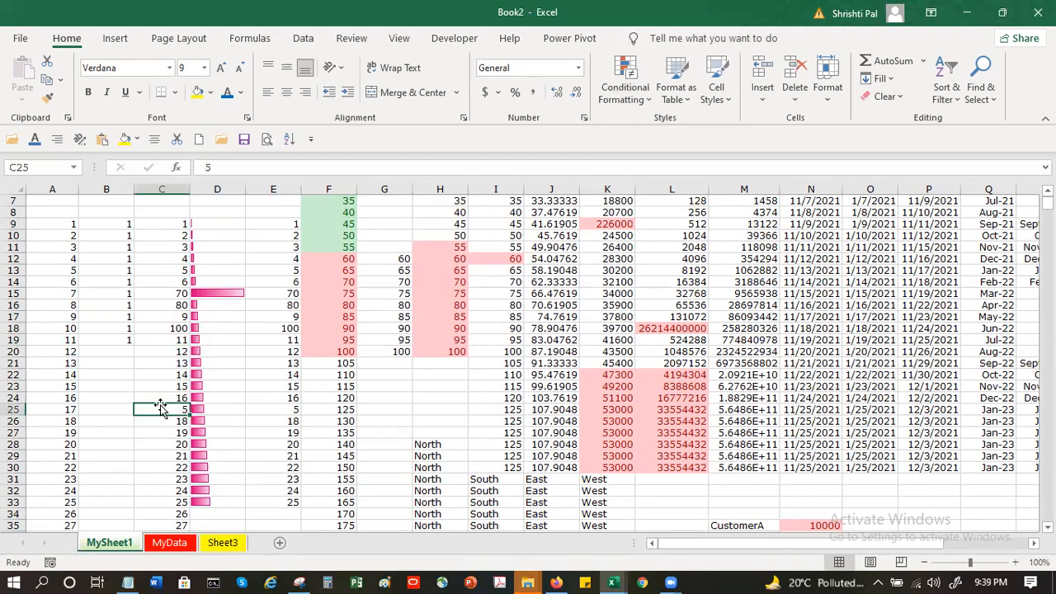
pyautogui.write('500')
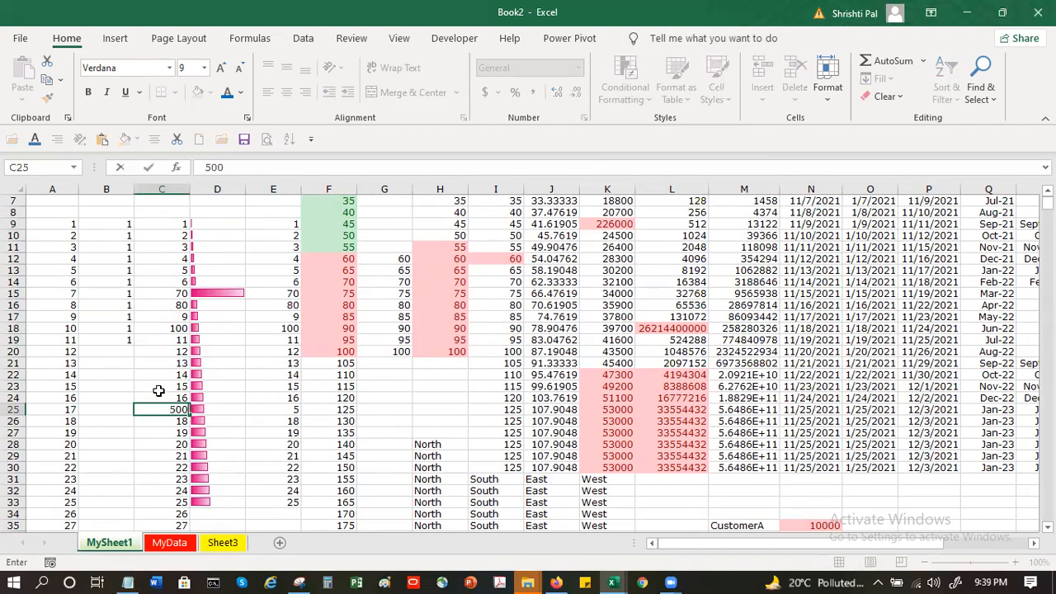
pyautogui.press('Return')
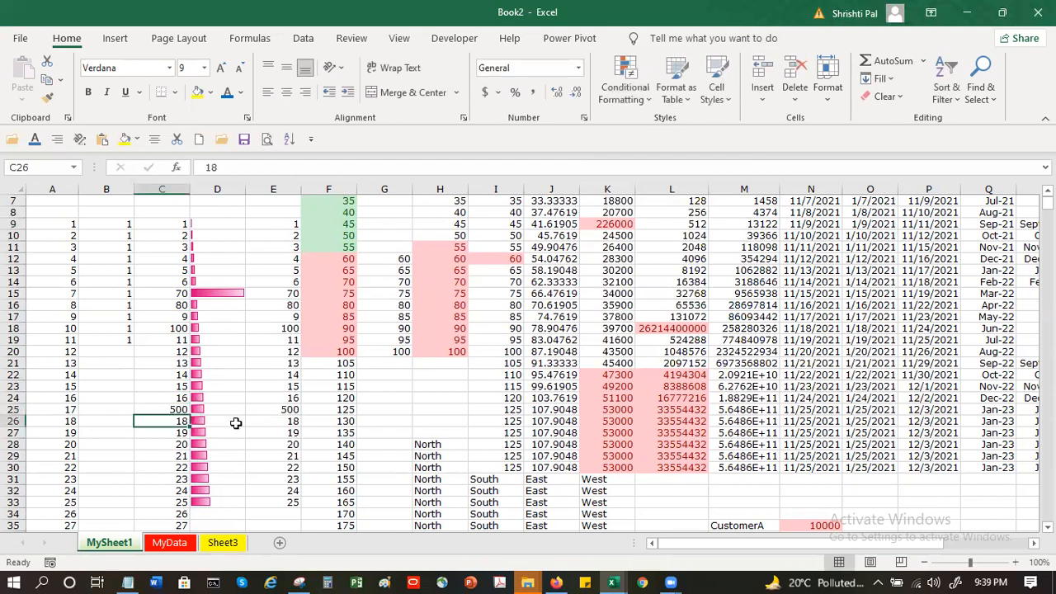
pyautogui.click(280, 408)
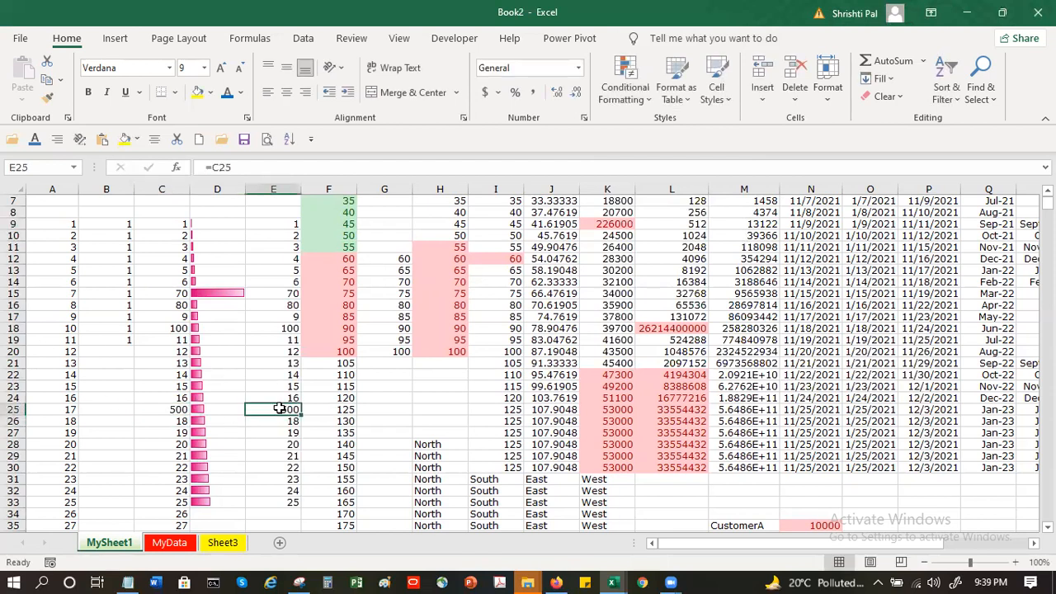
pyautogui.click(231, 400)
pyautogui.click(230, 409)
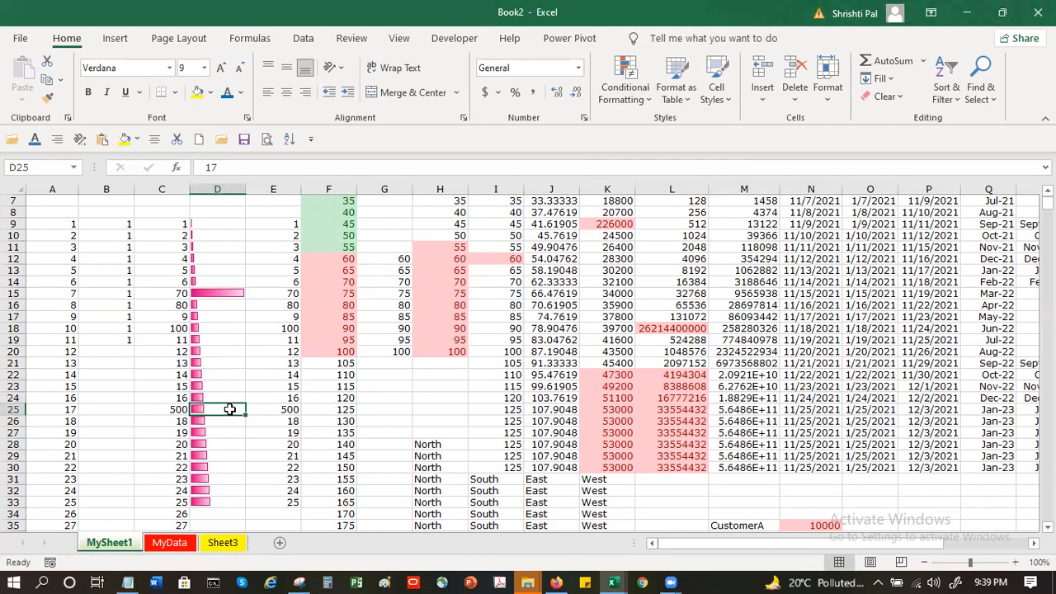
# - Apply pink gradient-fill data bars to the linked values in E9:E33
pyautogui.moveTo(285, 224); pyautogui.dragTo(268, 500)
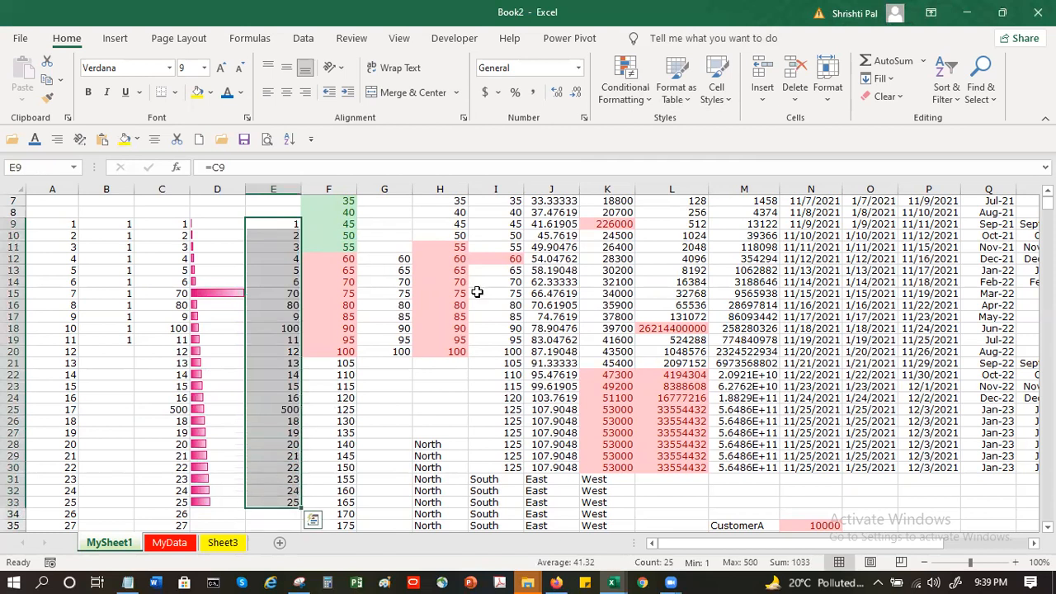
pyautogui.click(628, 92)
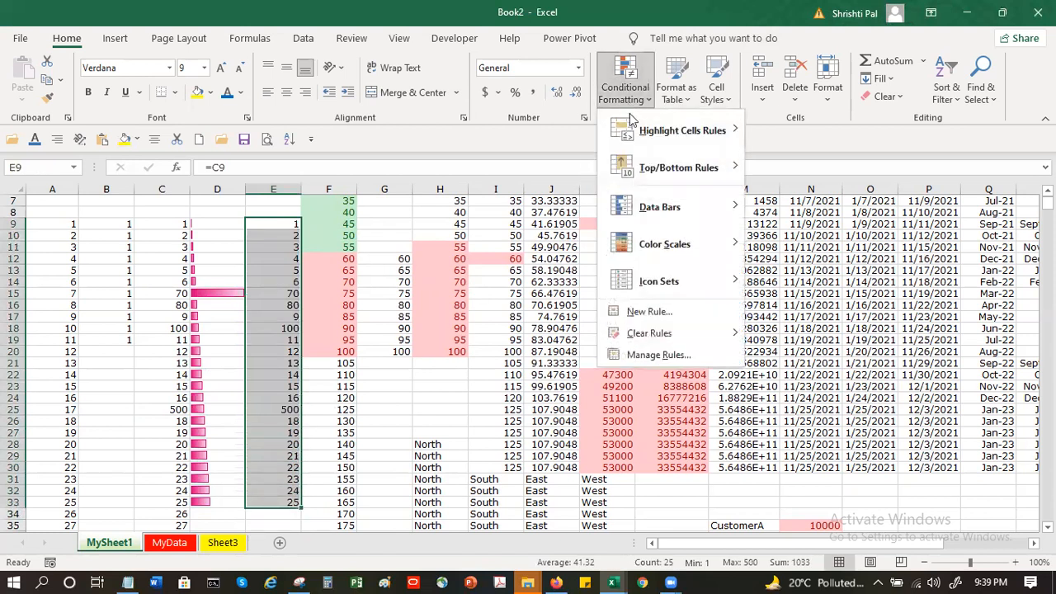
pyautogui.moveTo(660, 207)
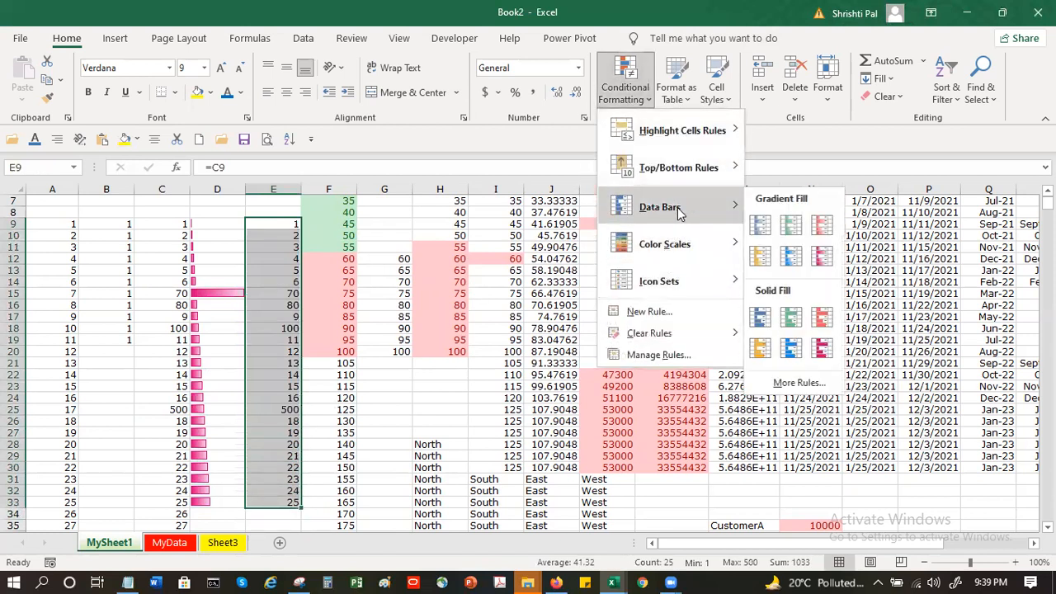
pyautogui.click(815, 254)
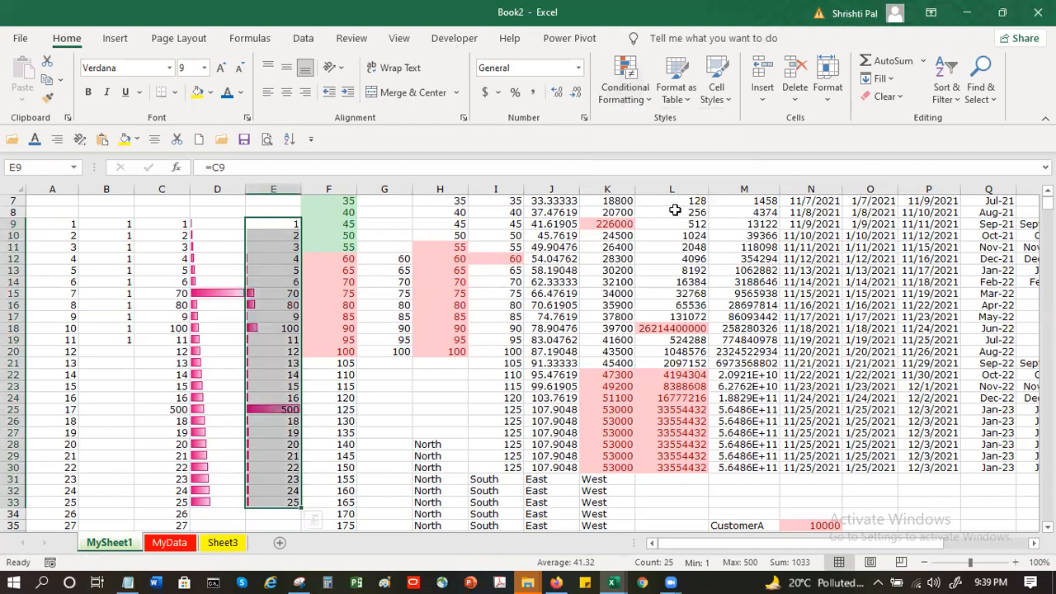
# - Edit the data bar rule for E9:E33 to show only the bars, without the numbers
pyautogui.click(650, 104)
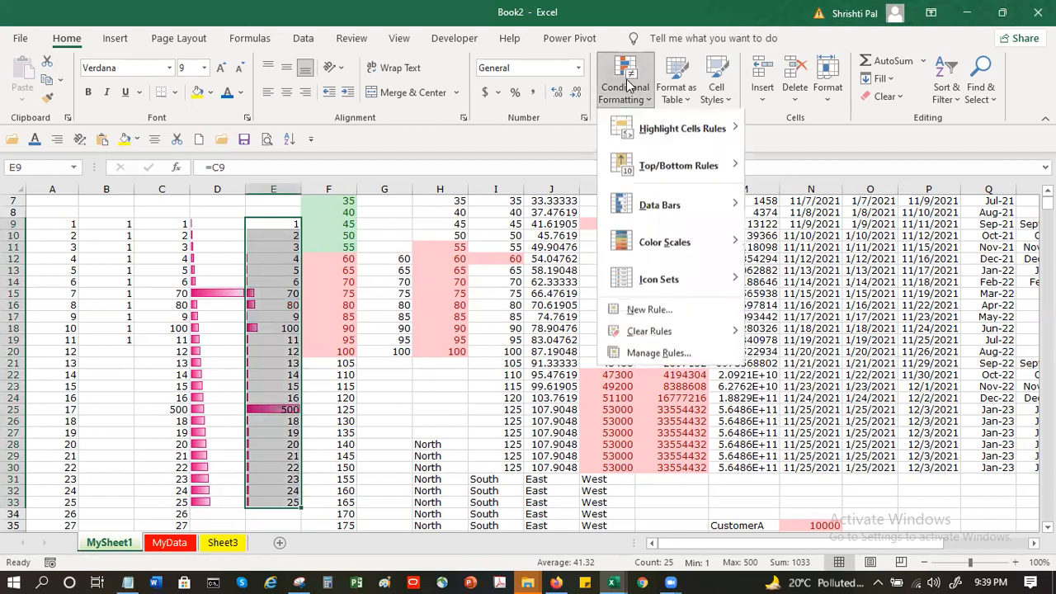
pyautogui.click(660, 363)
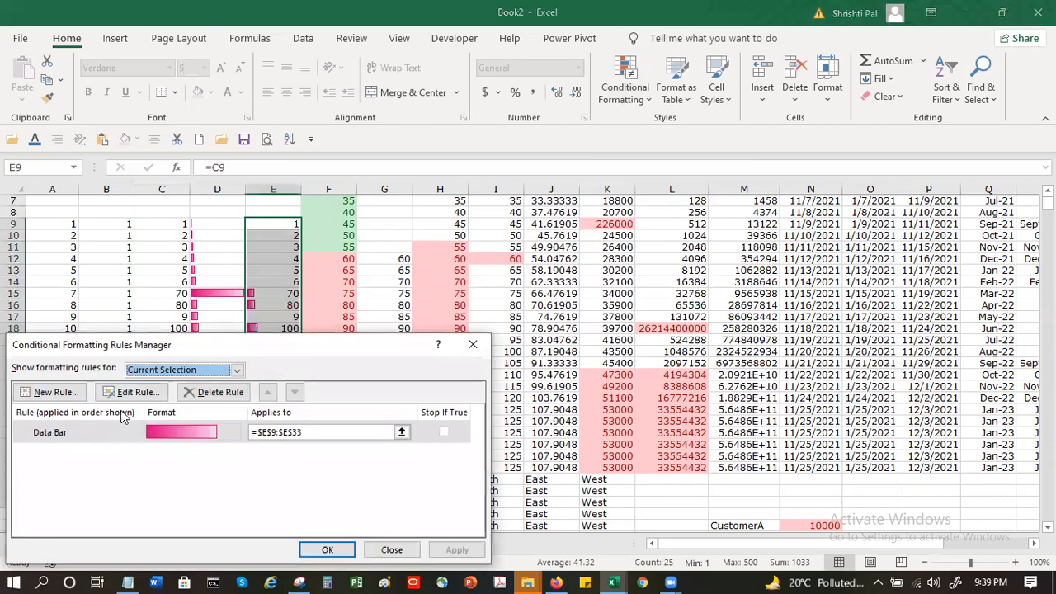
pyautogui.click(129, 394)
pyautogui.click(306, 361)
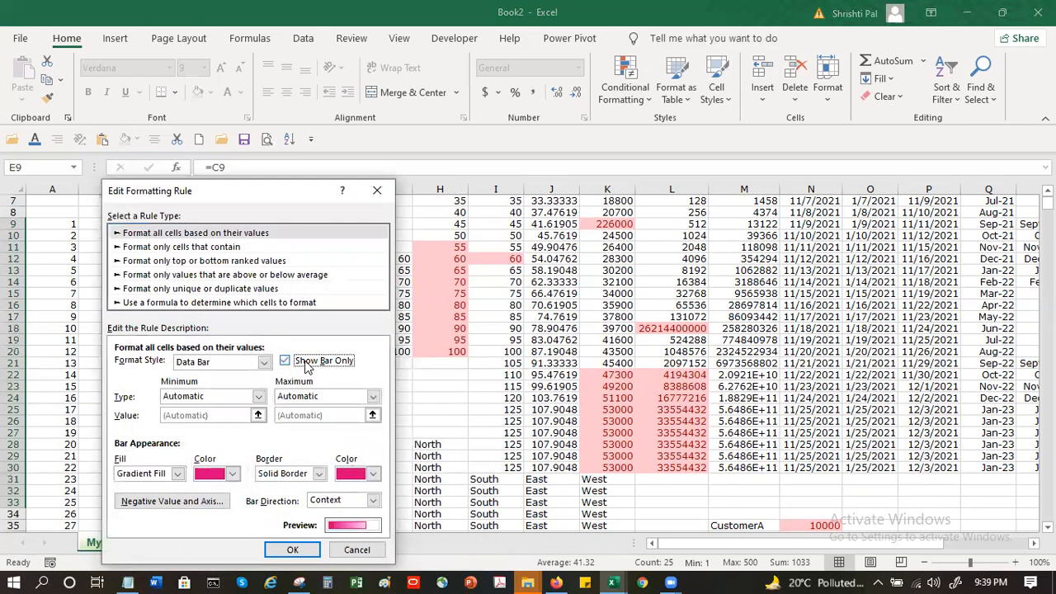
pyautogui.click(318, 551)
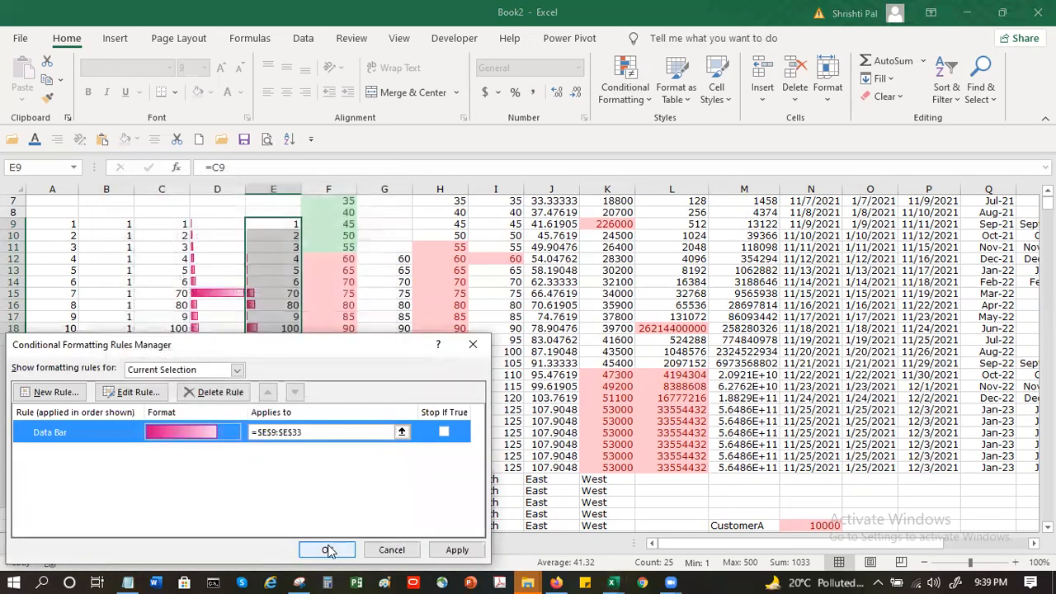
pyautogui.click(331, 547)
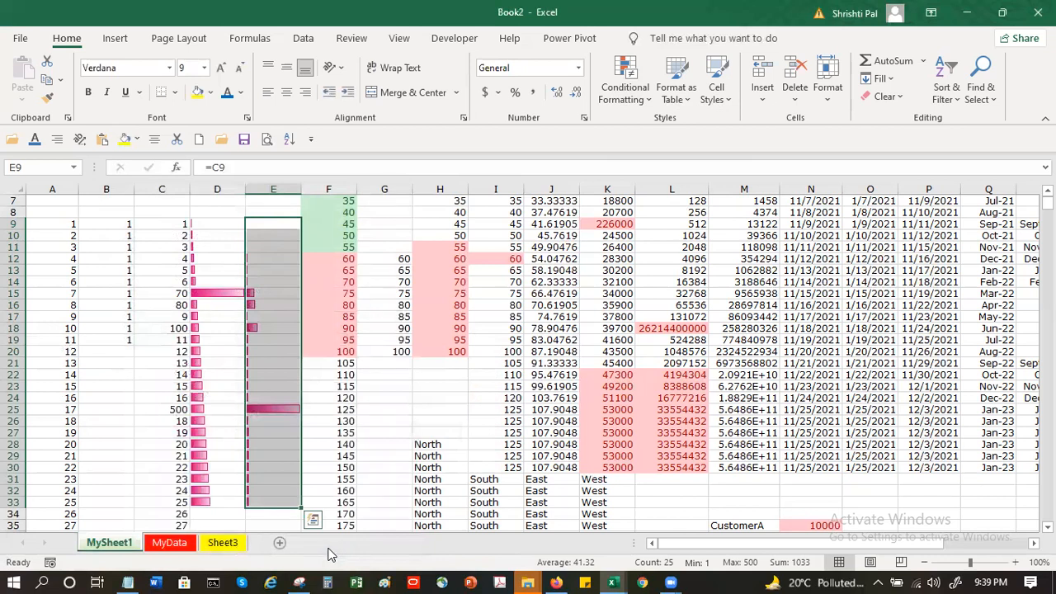
# - Change the source values in column C to 50 in C25, 20 in C26 and 45 in C27
pyautogui.click(170, 408)
pyautogui.write('50')
pyautogui.press('Return')
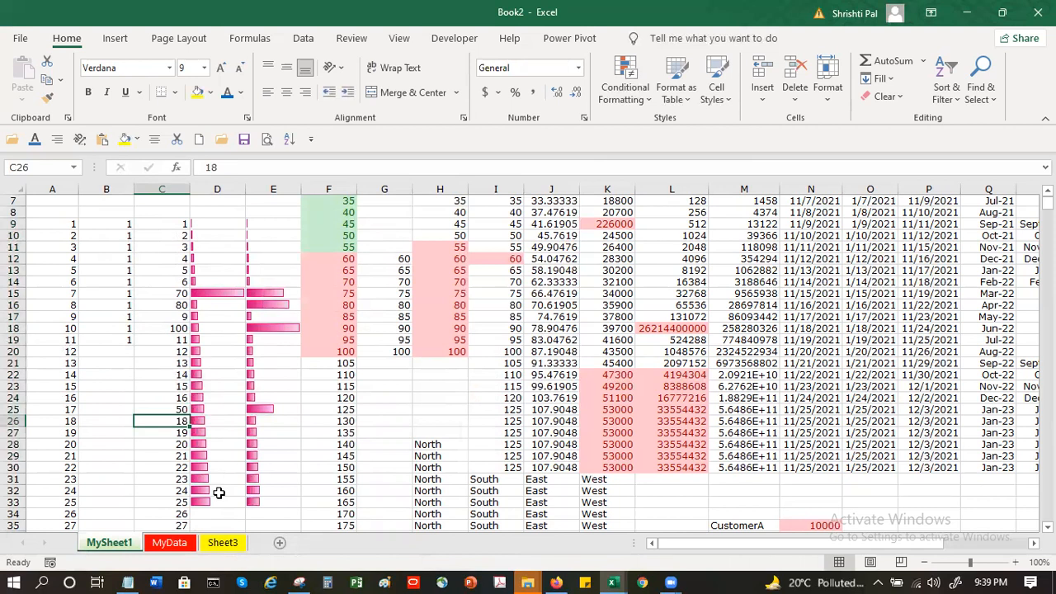
pyautogui.write('20')
pyautogui.press('Return')
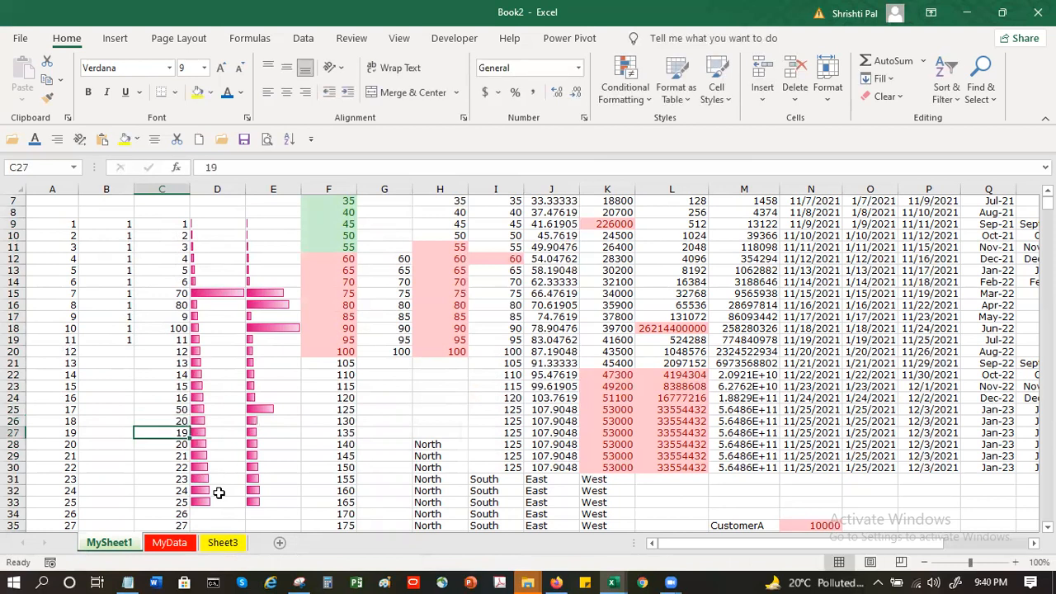
pyautogui.write('45')
pyautogui.press('Return')
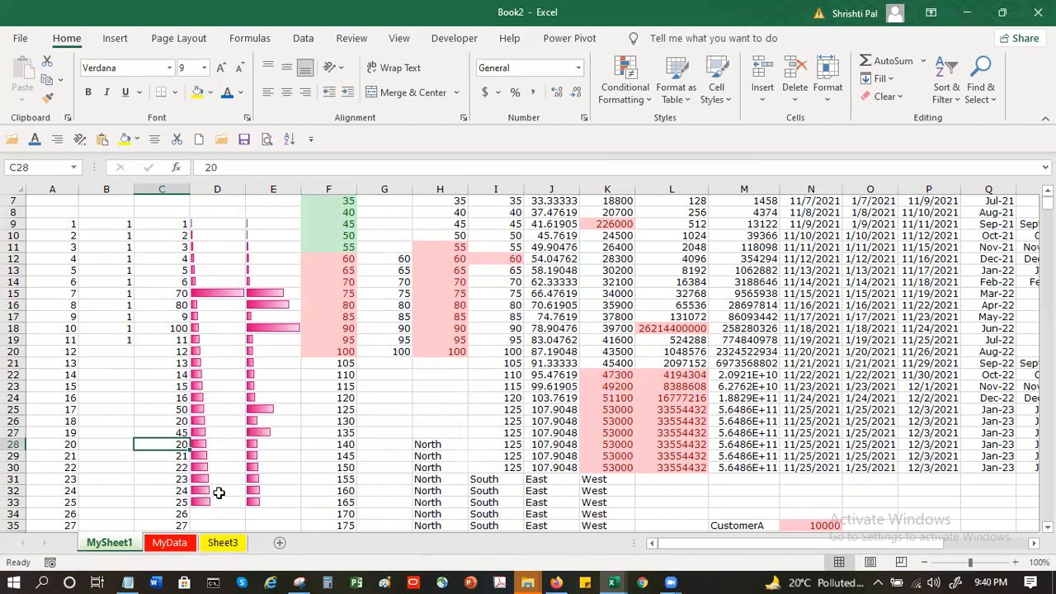
# - Set source cell C15 to 100 and check the linked bar in E15
pyautogui.click(157, 294)
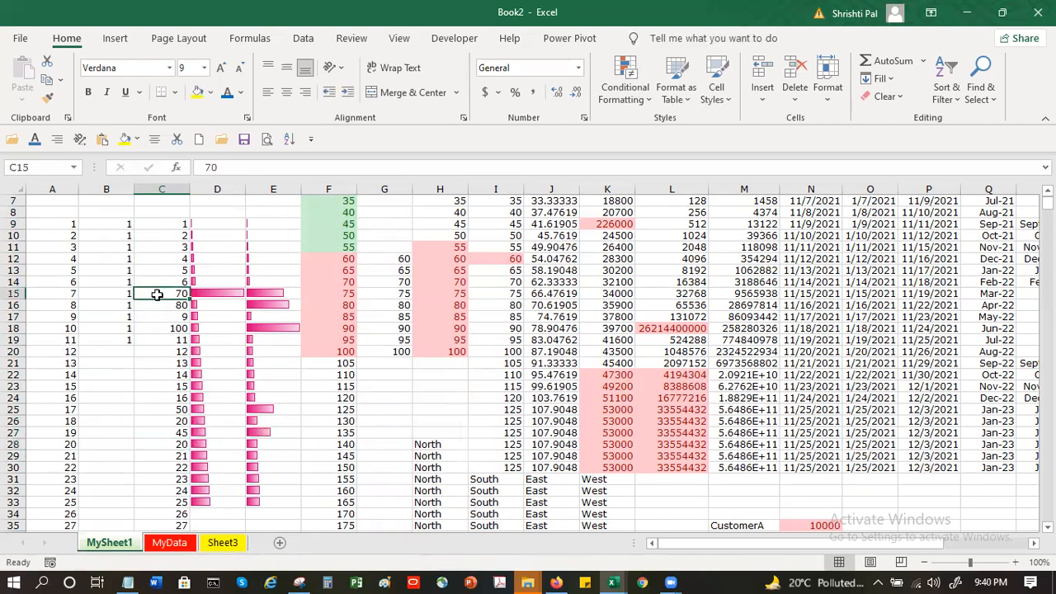
pyautogui.write('100')
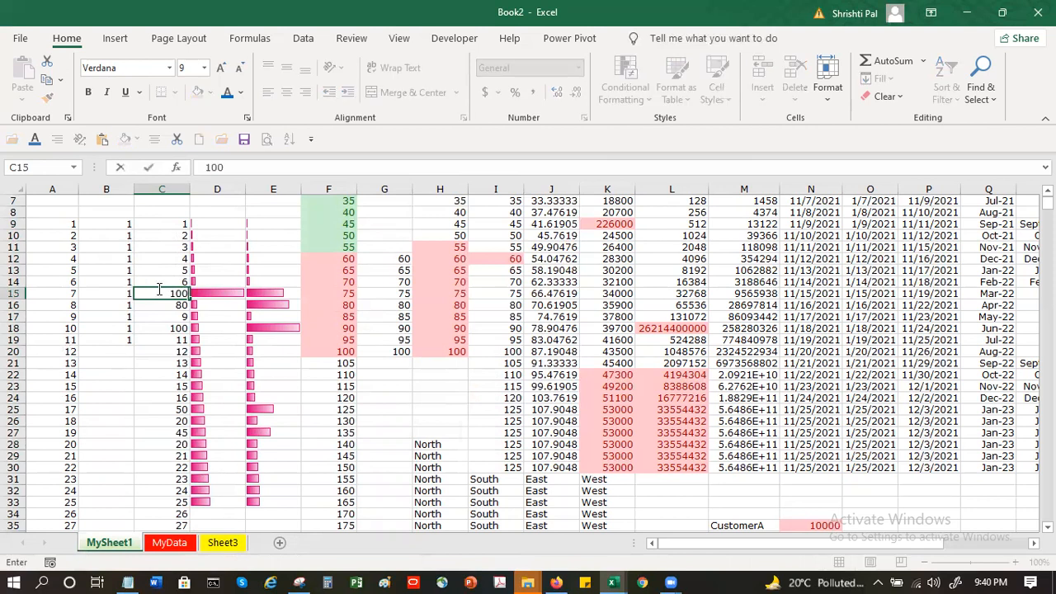
pyautogui.press('Return')
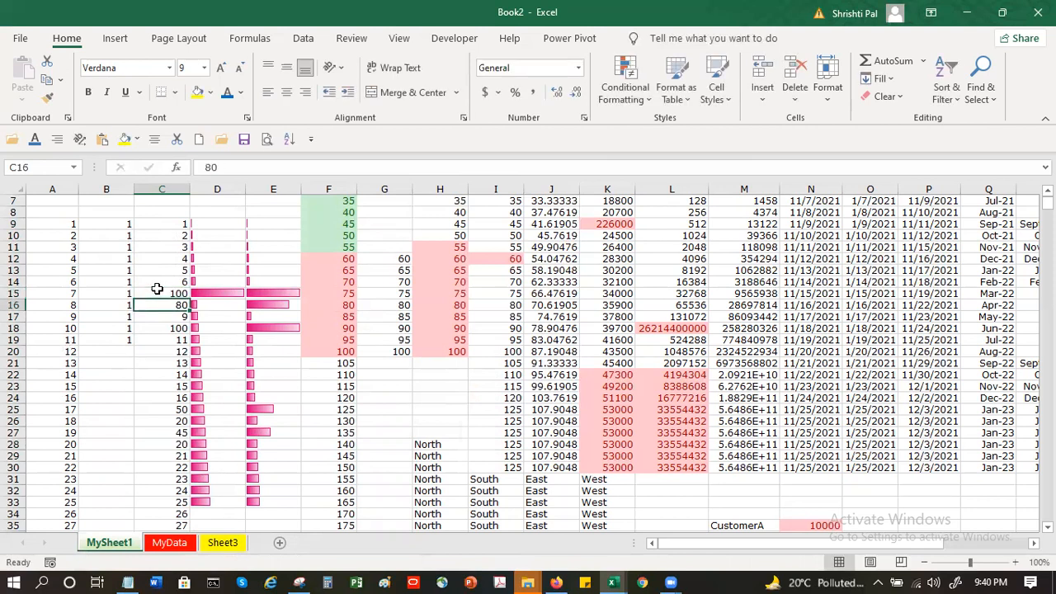
# - Compare the source values in C9:C33 with the linked bars in E9:E33 and review the available data bar styles
pyautogui.moveTo(162, 224); pyautogui.dragTo(153, 499)
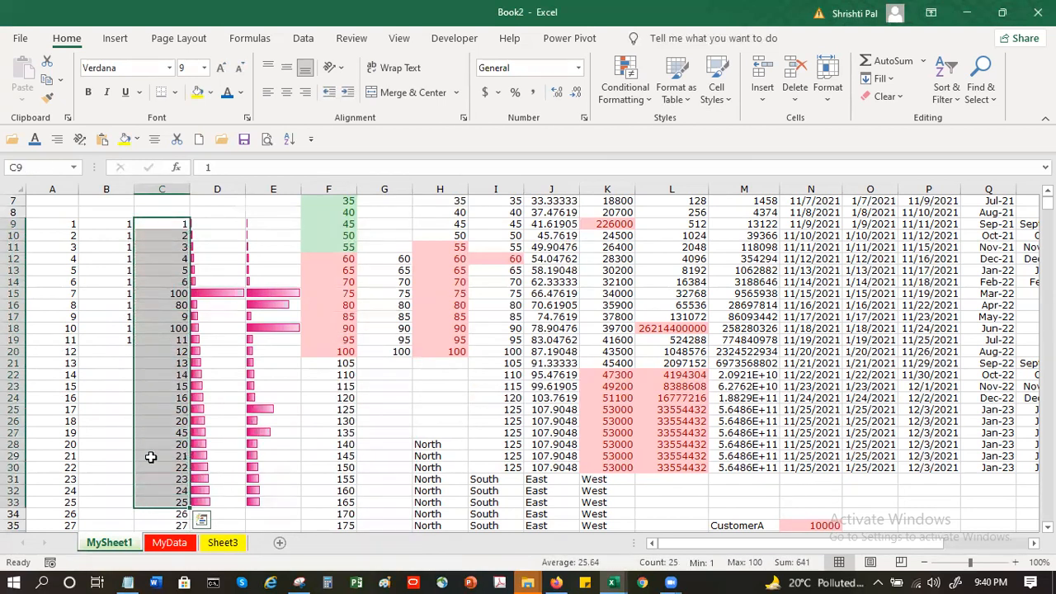
pyautogui.moveTo(286, 224); pyautogui.dragTo(274, 505)
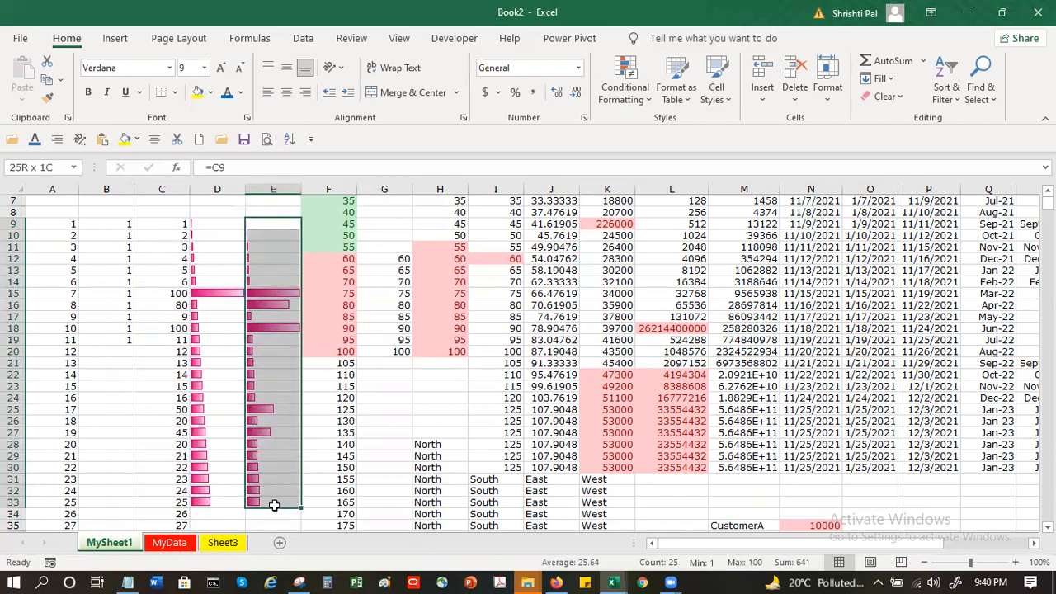
pyautogui.moveTo(274, 505); pyautogui.dragTo(274, 505)
pyautogui.click(265, 223)
pyautogui.moveTo(265, 223); pyautogui.dragTo(267, 494)
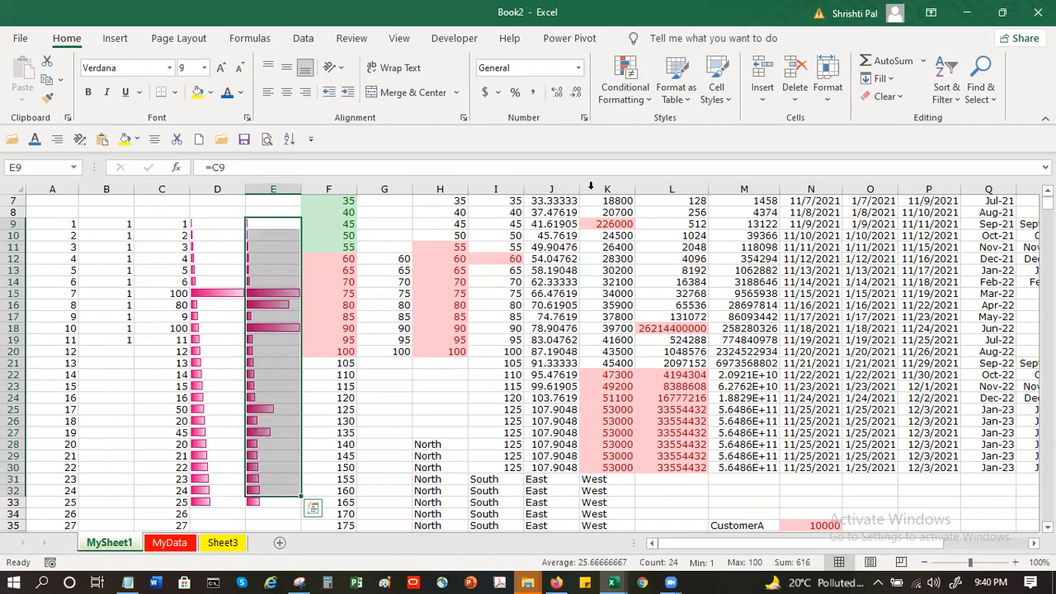
pyautogui.click(629, 86)
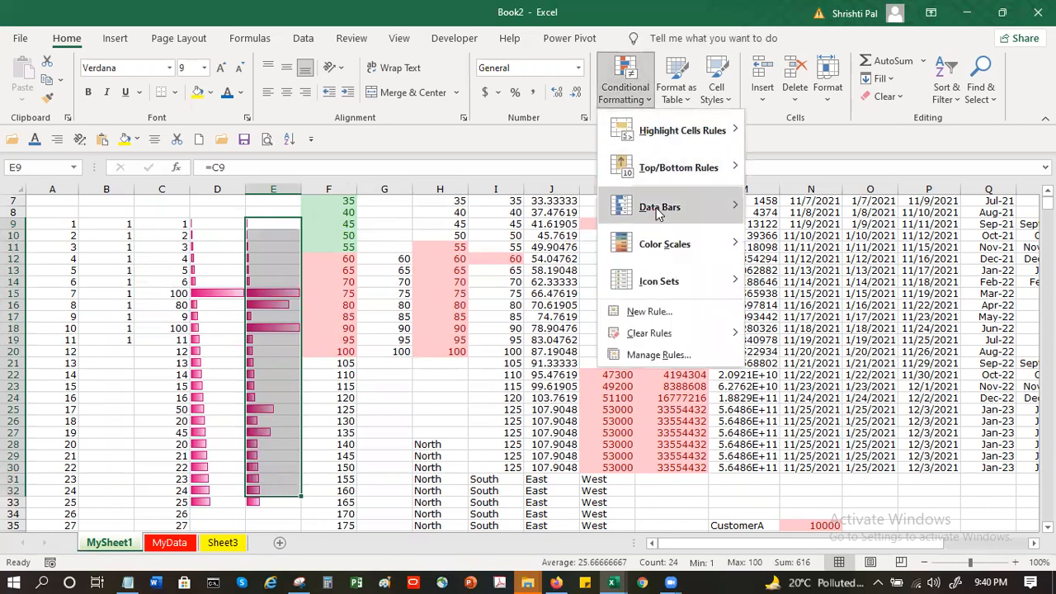
pyautogui.moveTo(659, 213)
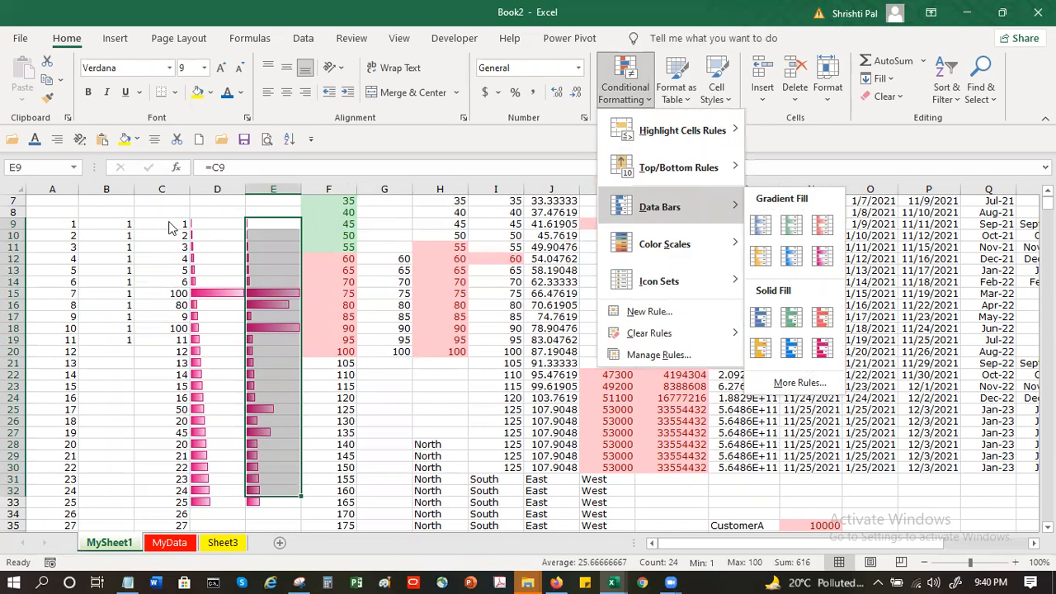
pyautogui.click(208, 224)
pyautogui.click(281, 223)
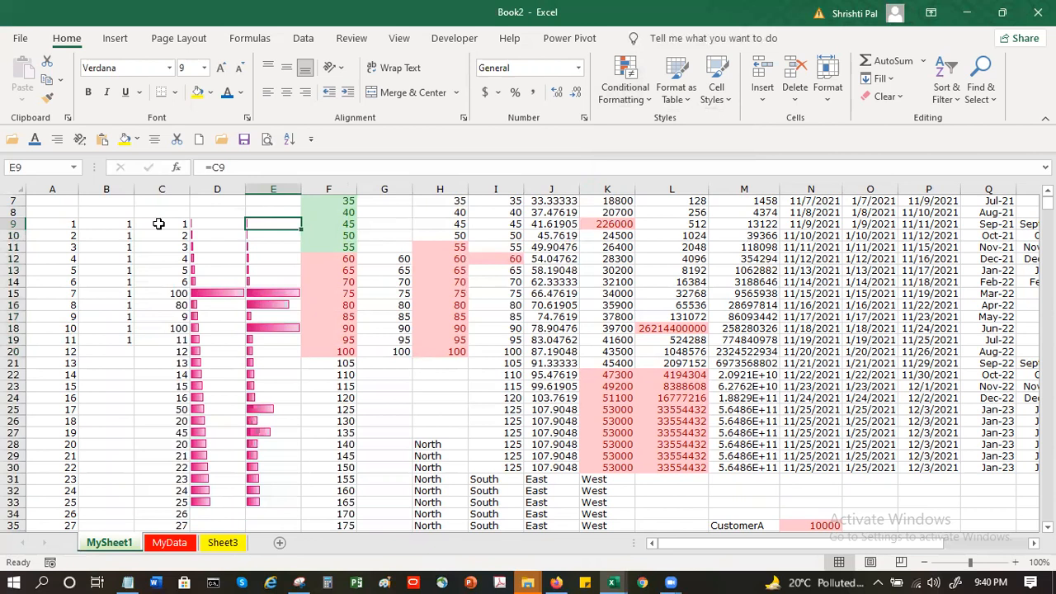
pyautogui.click(159, 224)
# - Insert a blank column before column F and link its cell F9 to the source value with =C9
pyautogui.click(329, 189)
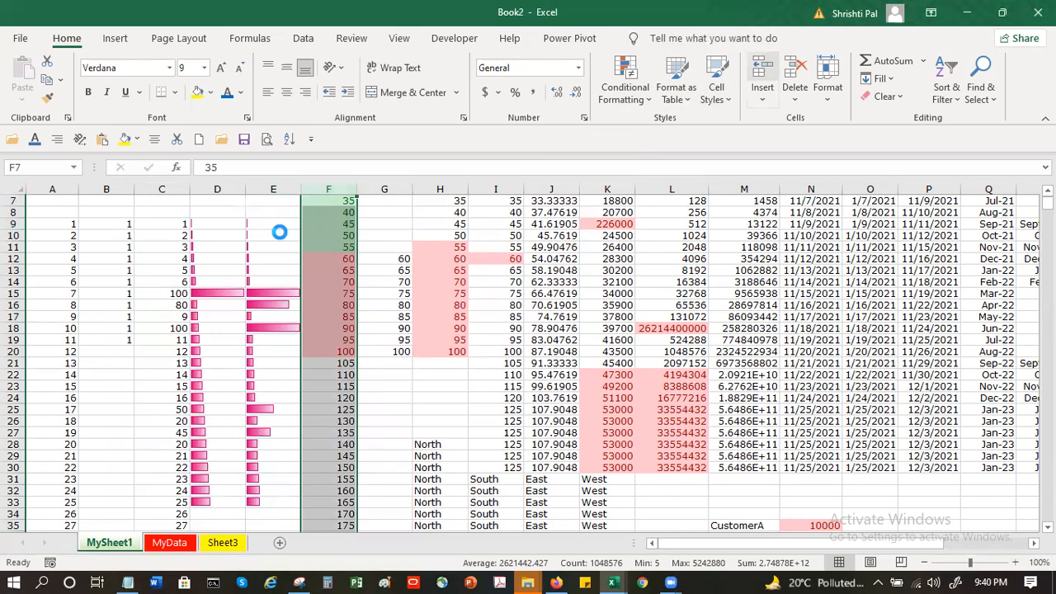
pyautogui.click(322, 224)
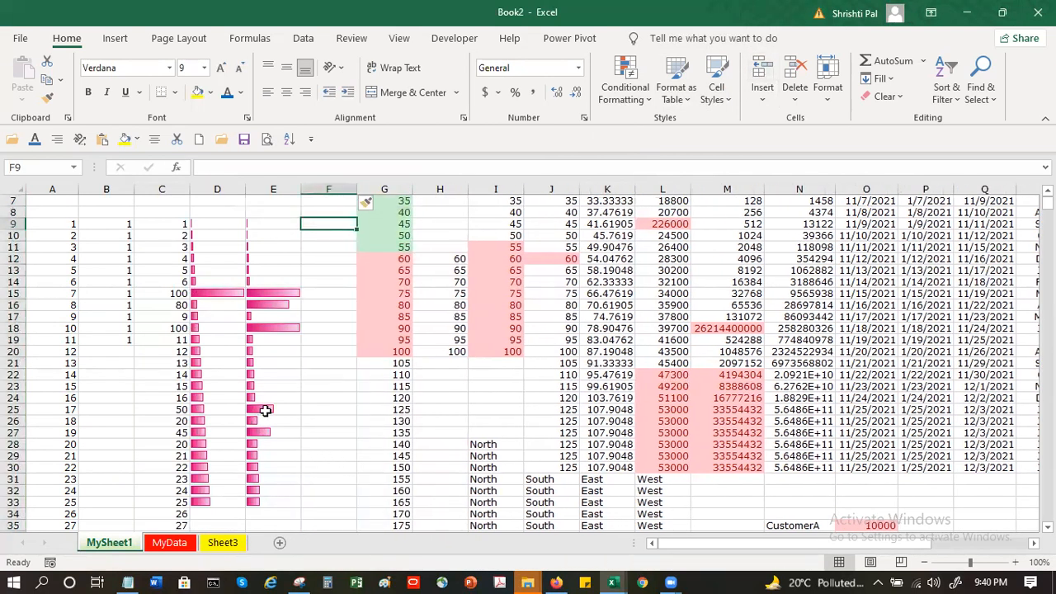
pyautogui.write('=')
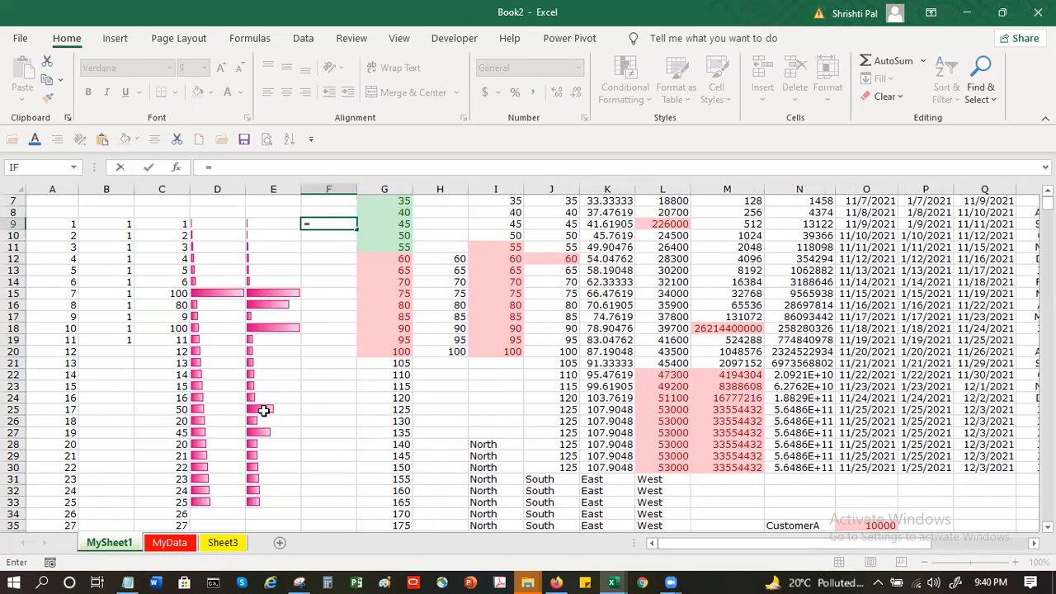
pyautogui.click(169, 222)
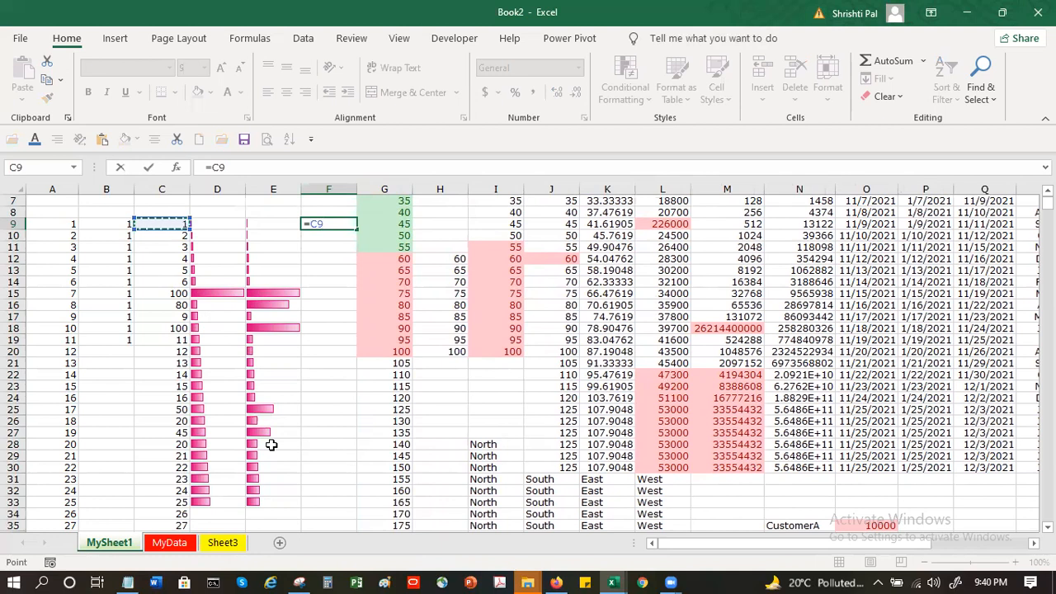
pyautogui.press('Return')
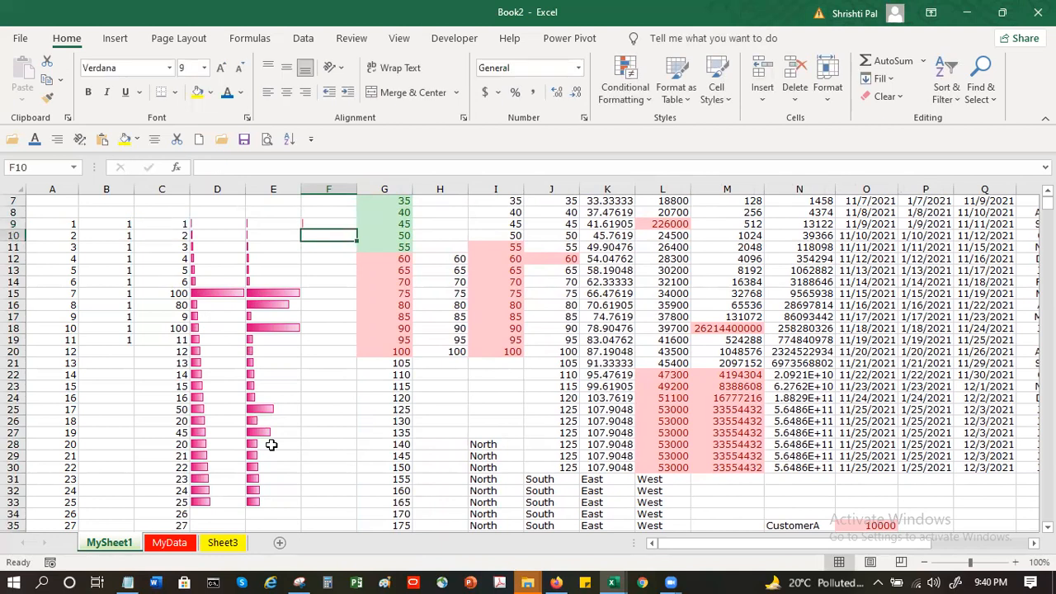
# - Fill the F9 formula down through F33 and check the linked cells against their source cells in column C
pyautogui.click(311, 221)
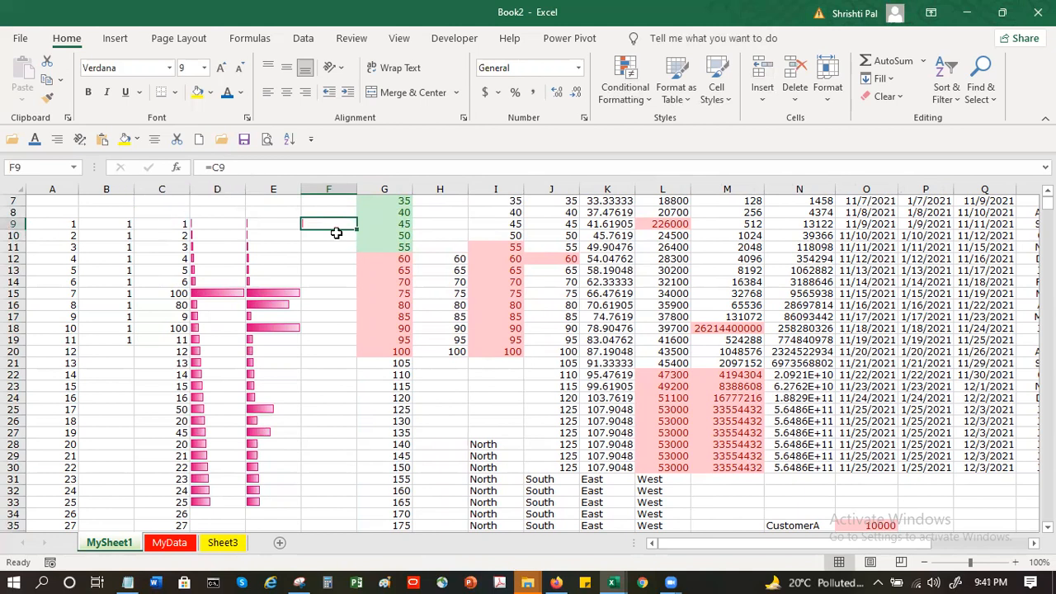
pyautogui.moveTo(354, 228); pyautogui.dragTo(341, 511)
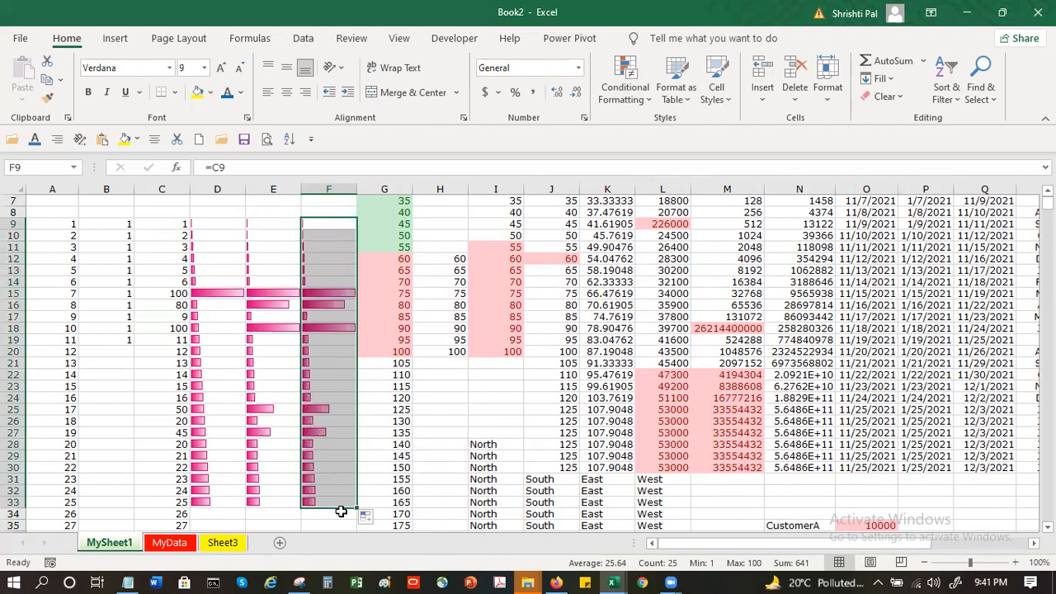
pyautogui.click(341, 487)
pyautogui.click(343, 499)
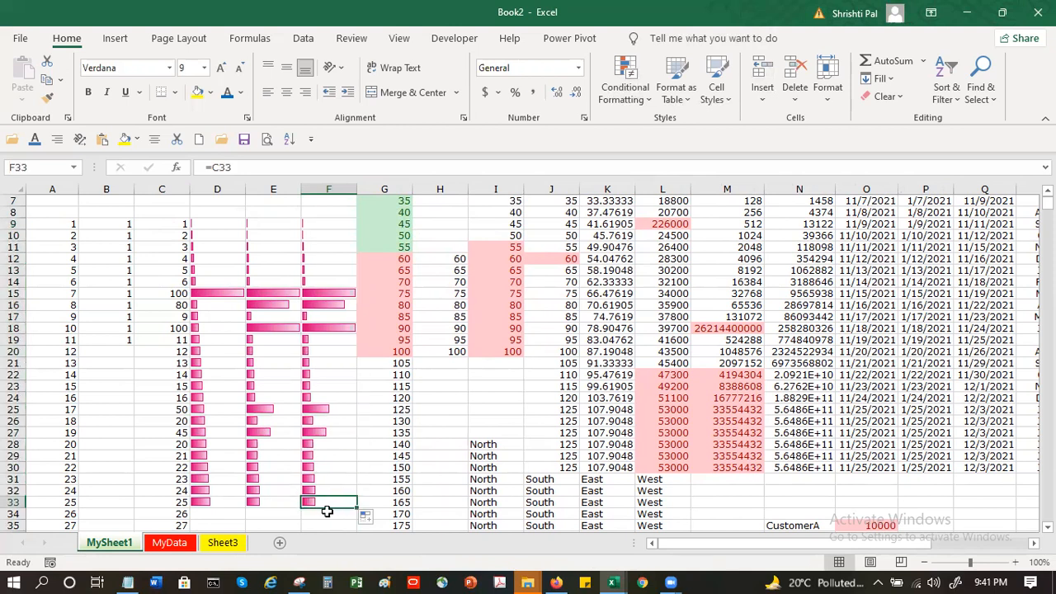
pyautogui.click(163, 499)
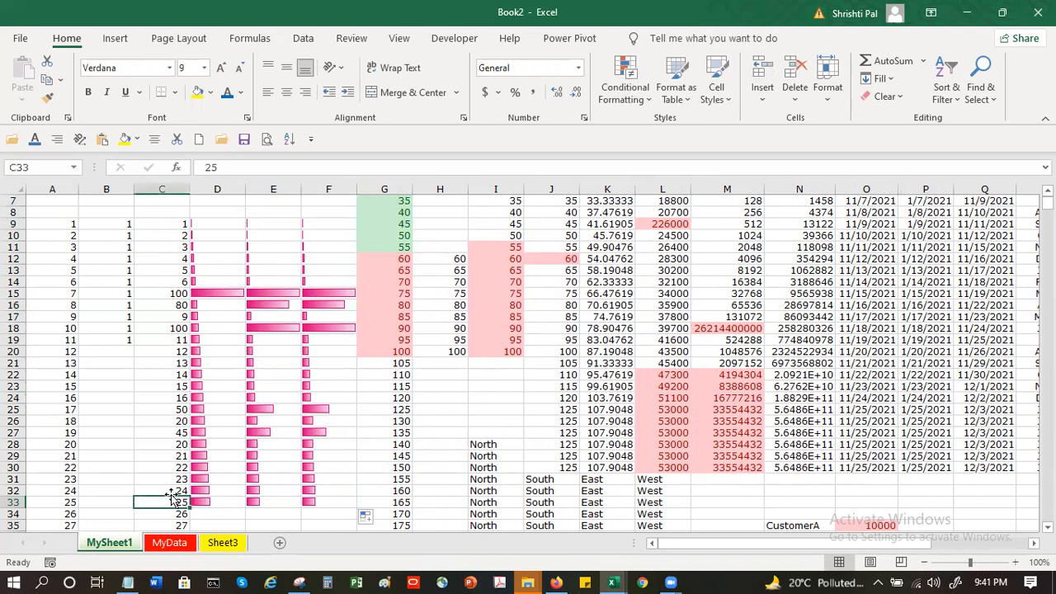
pyautogui.click(350, 489)
pyautogui.click(163, 490)
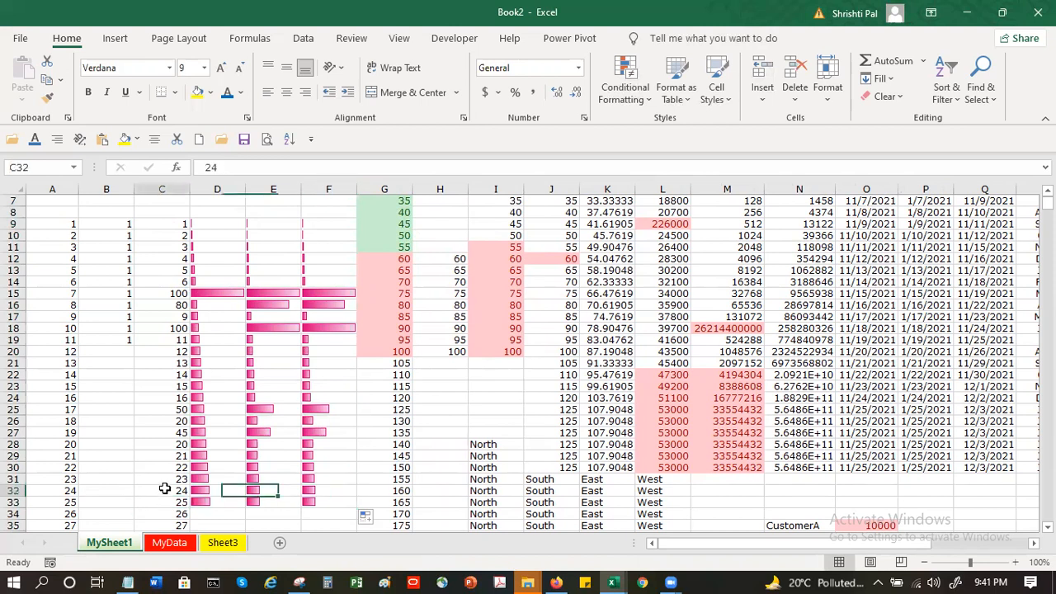
pyautogui.click(339, 477)
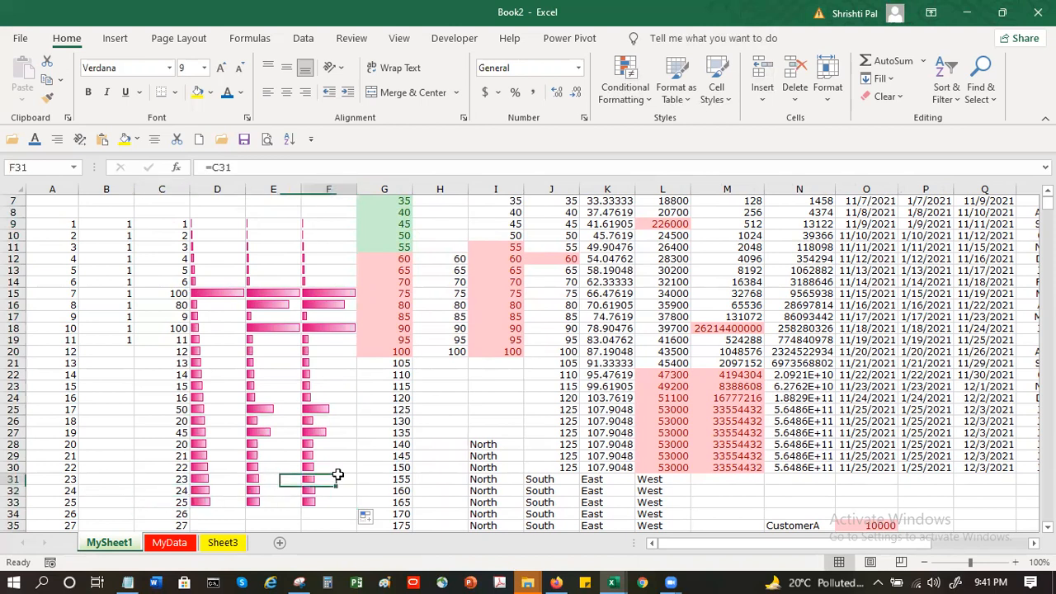
pyautogui.click(162, 467)
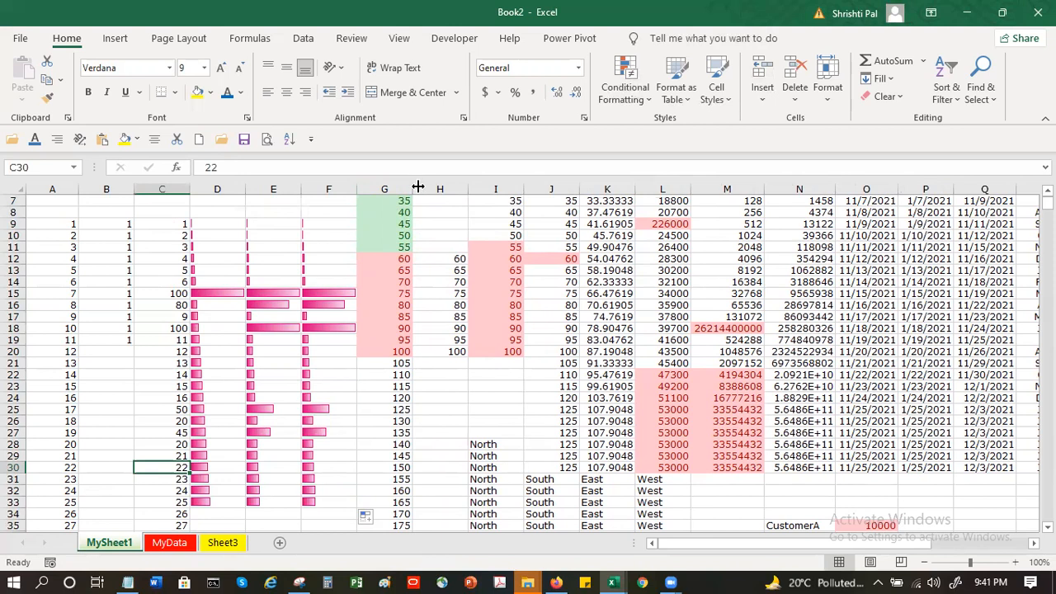
# - Insert a blank column before column G and select cell G9 in it
pyautogui.click(374, 189)
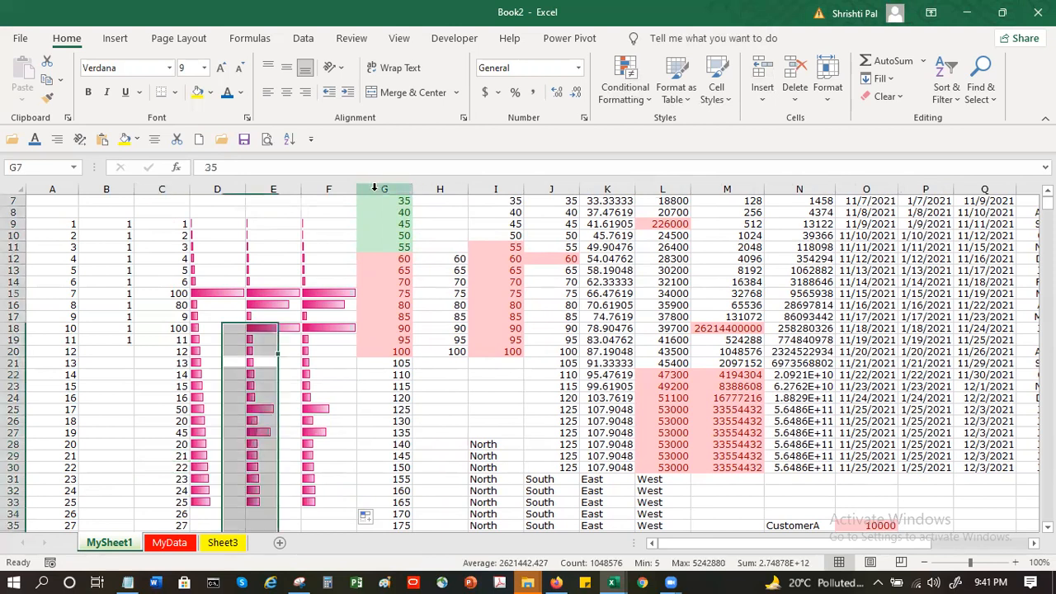
pyautogui.click(329, 217)
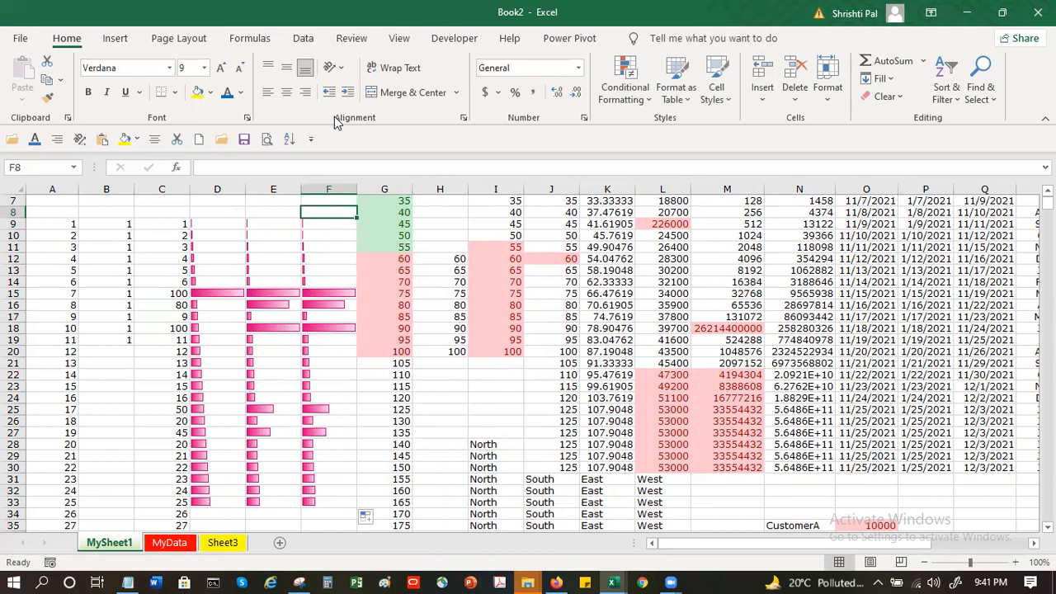
pyautogui.click(341, 224)
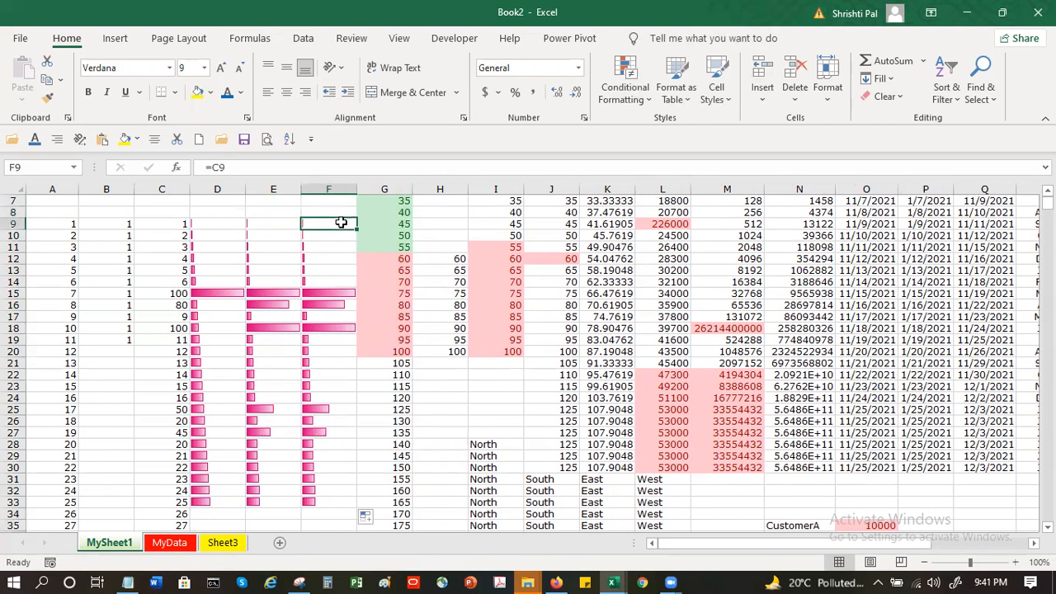
pyautogui.click(389, 188)
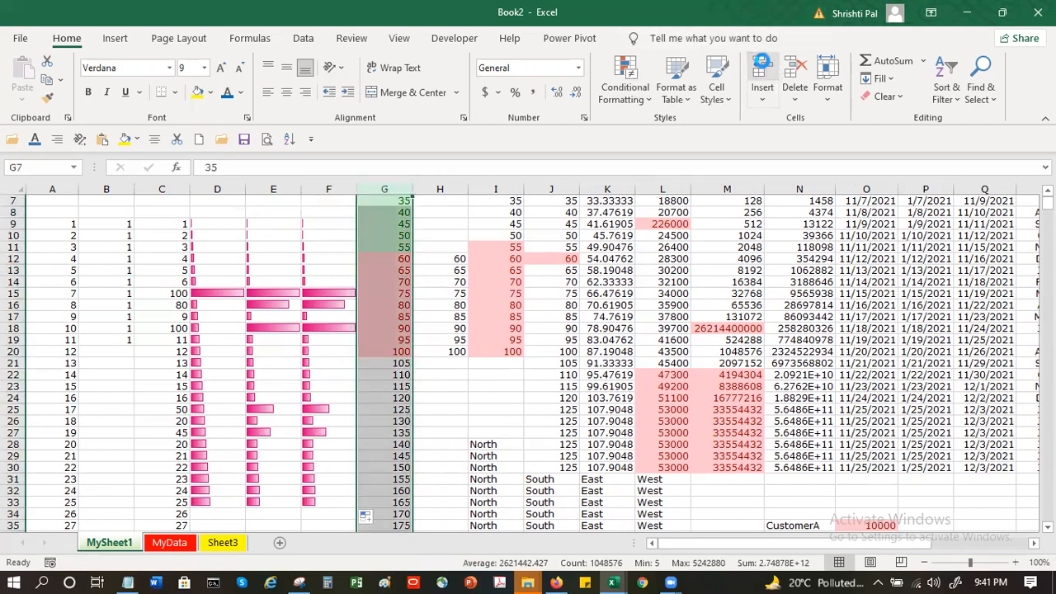
pyautogui.click(761, 64)
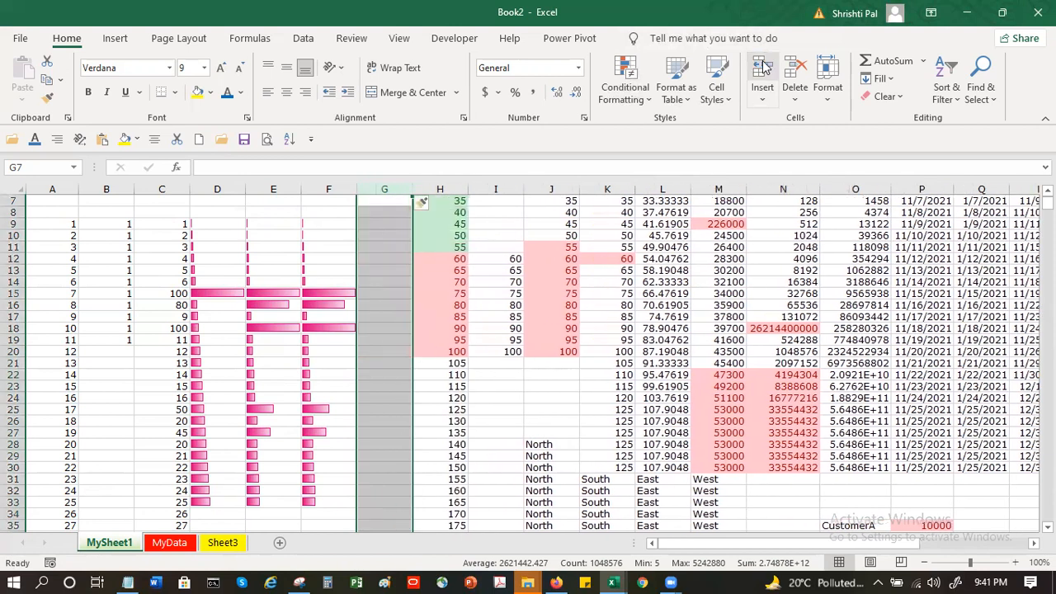
pyautogui.click(380, 222)
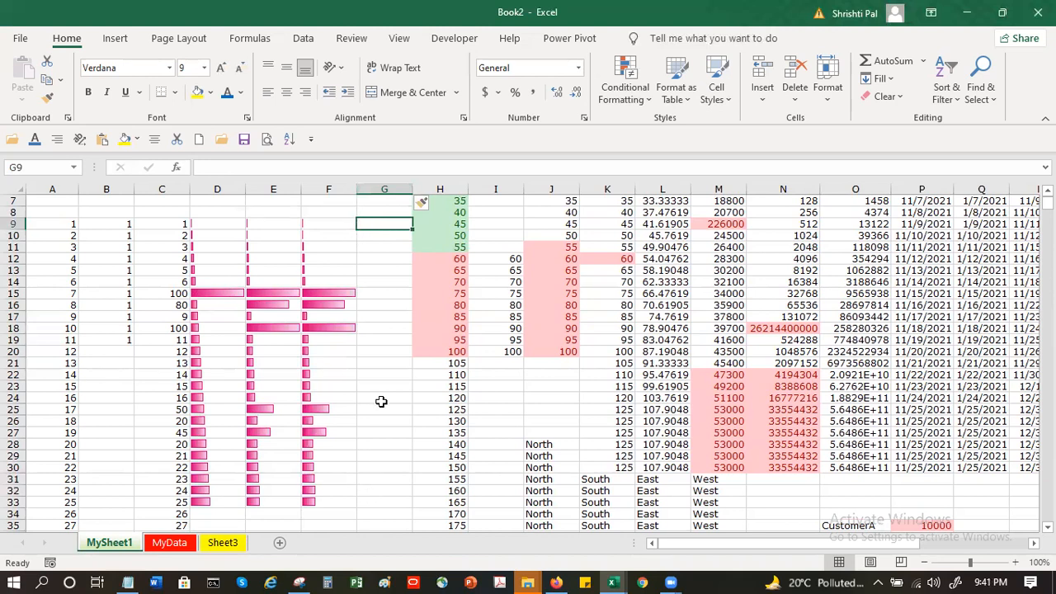
pyautogui.write('=')
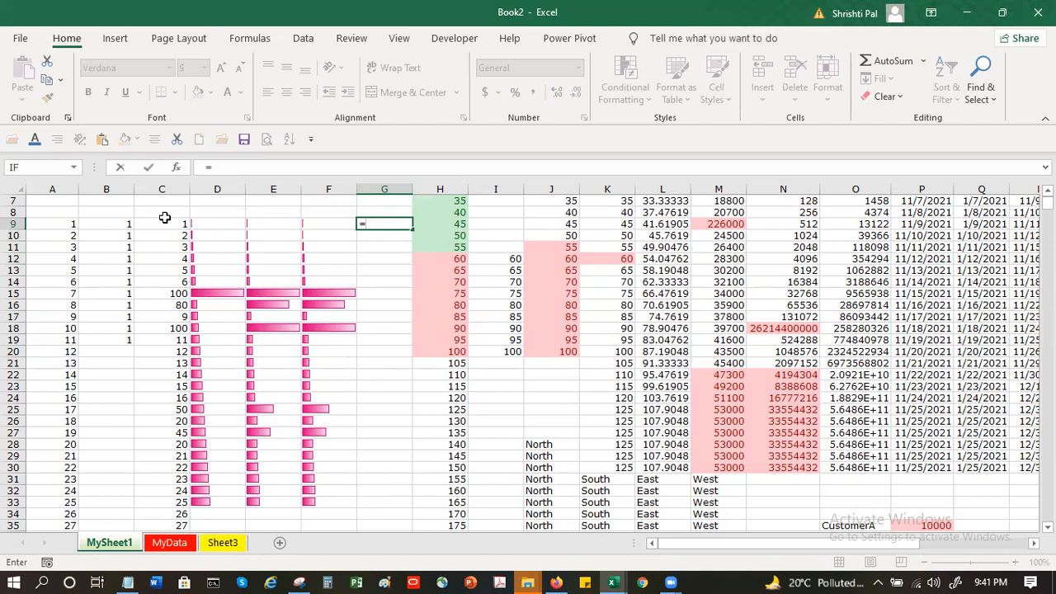
pyautogui.click(161, 225)
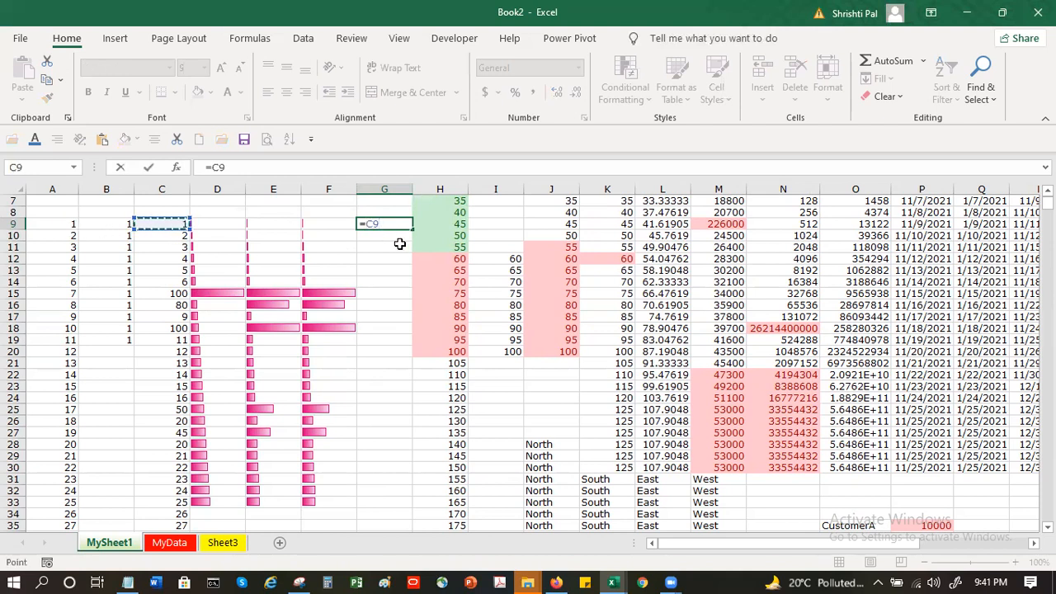
pyautogui.press('Escape')
# - Link cell G9 to the source value with =C9
pyautogui.write('=')
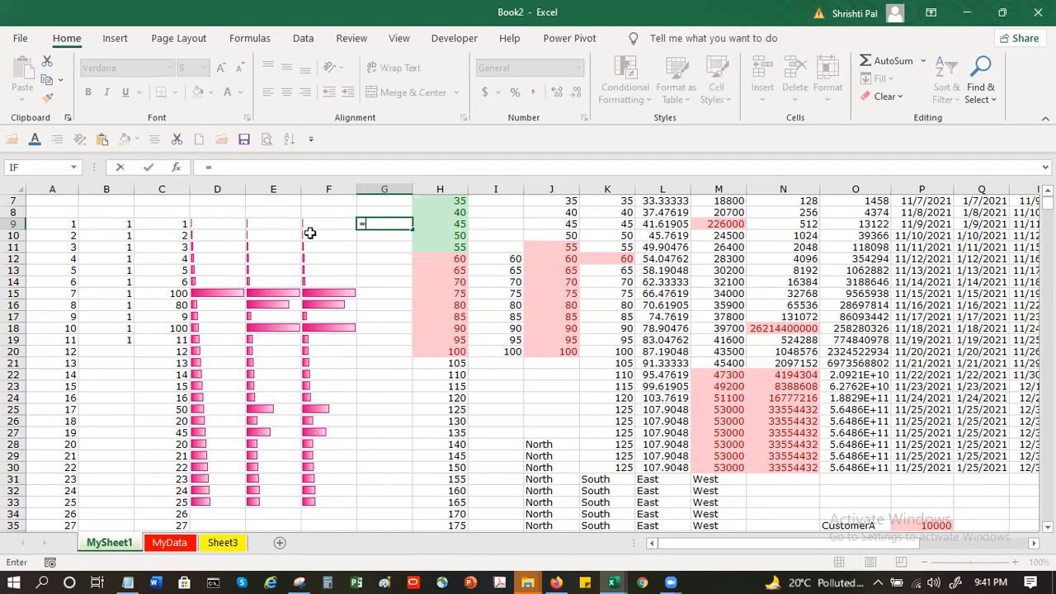
pyautogui.click(173, 223)
pyautogui.press('Return')
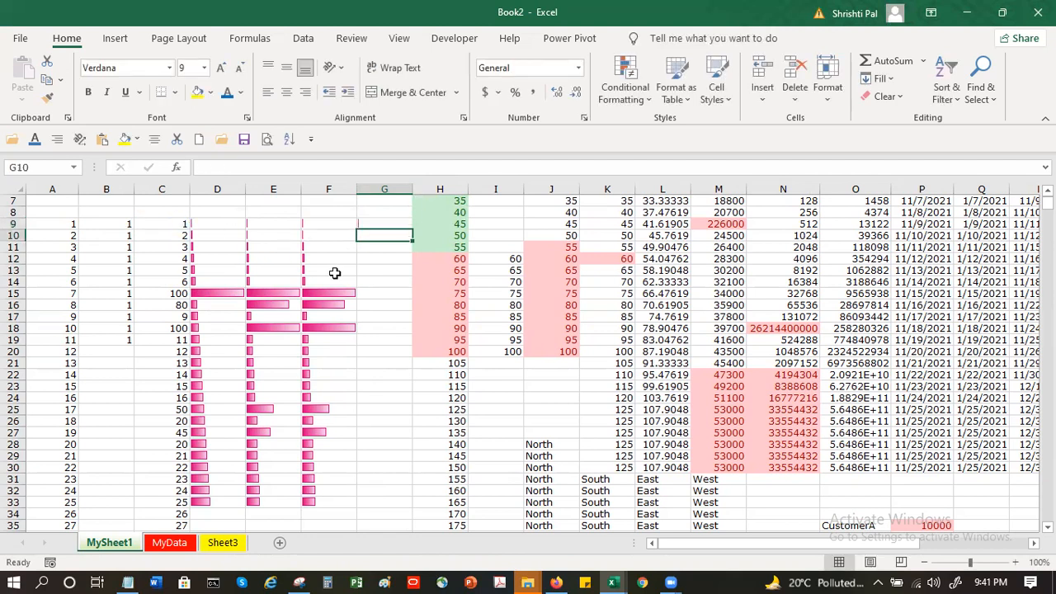
# - Clear the conditional formatting rules from G9:G33 and fill the G9 formula down through G33
pyautogui.click(377, 223)
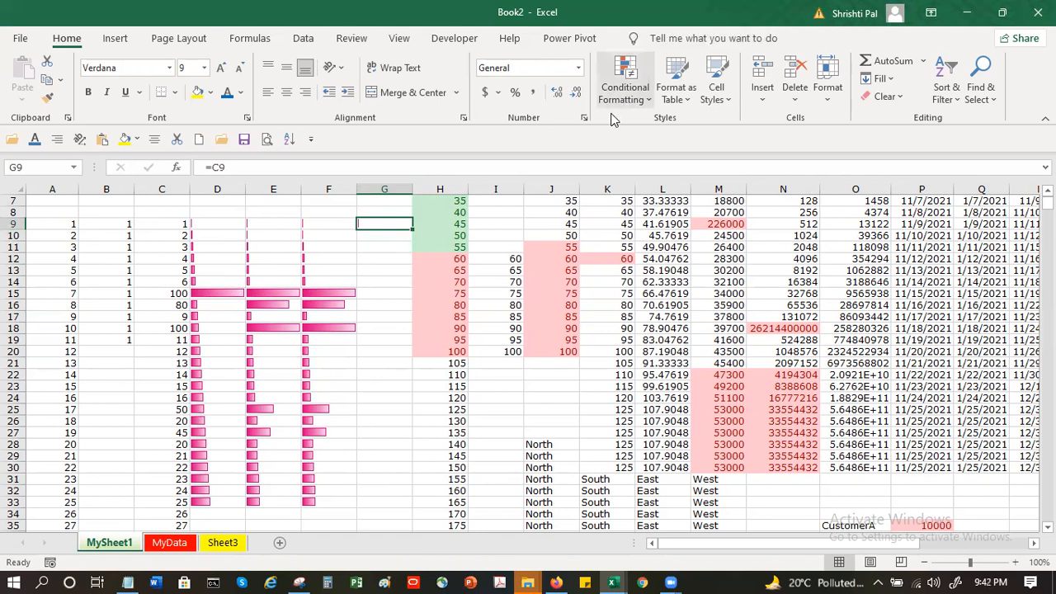
pyautogui.keyDown('shift'); pyautogui.click(378, 503); pyautogui.keyUp('shift')
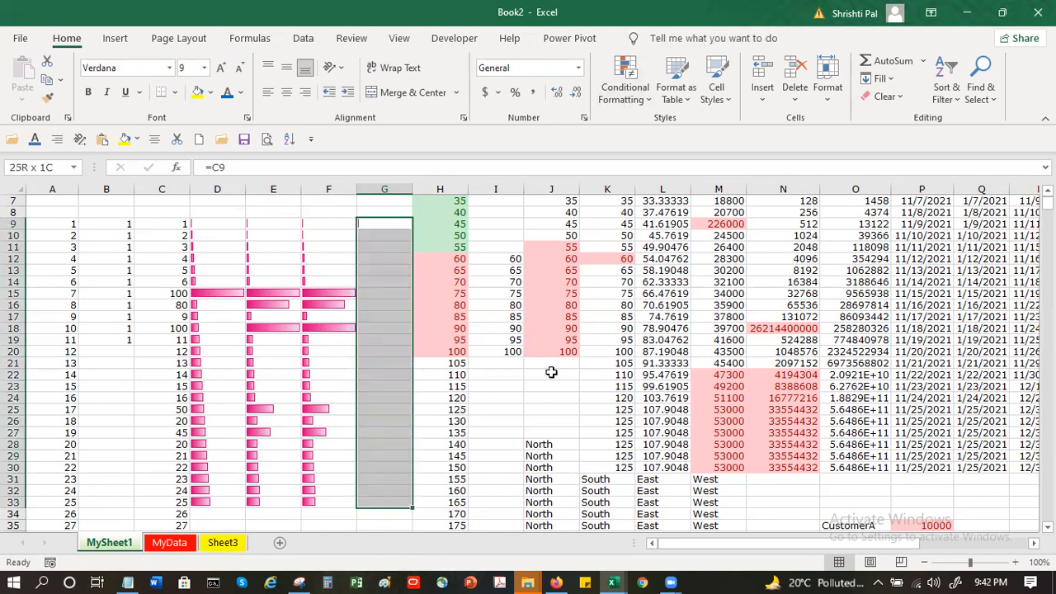
pyautogui.click(625, 87)
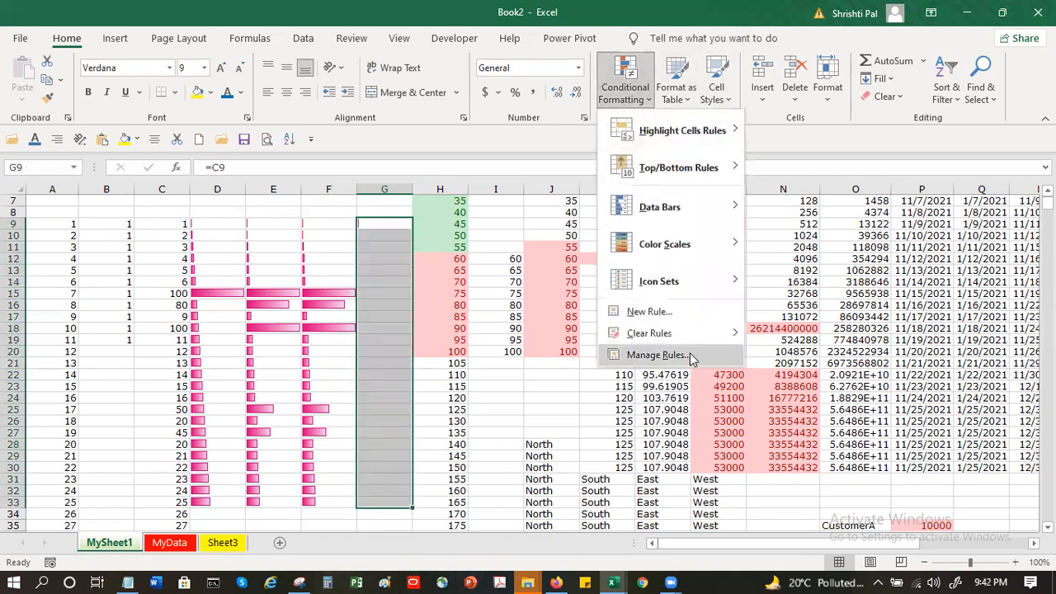
pyautogui.moveTo(689, 334)
pyautogui.click(801, 338)
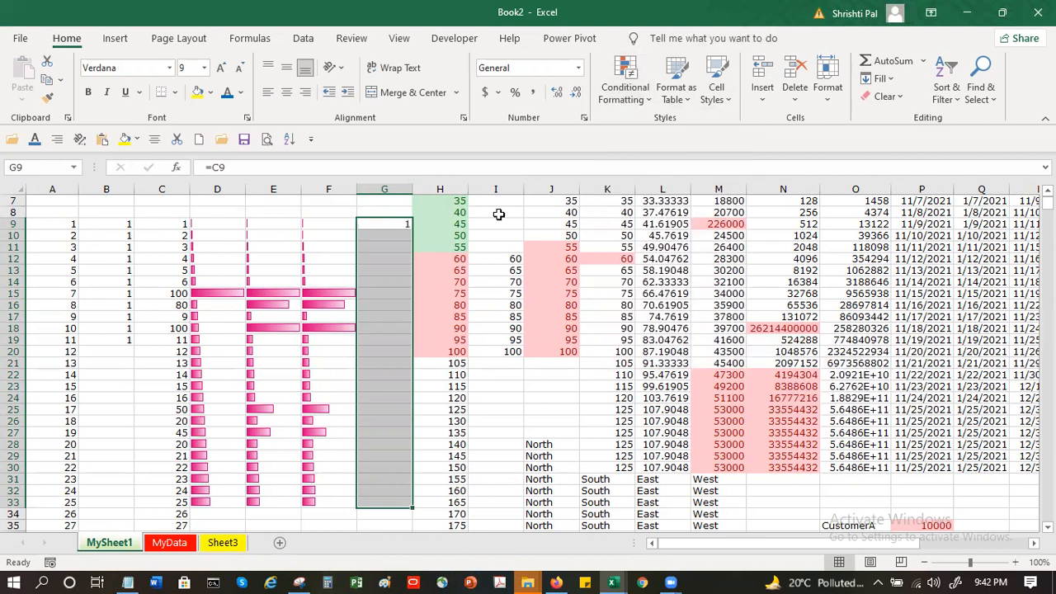
pyautogui.click(371, 222)
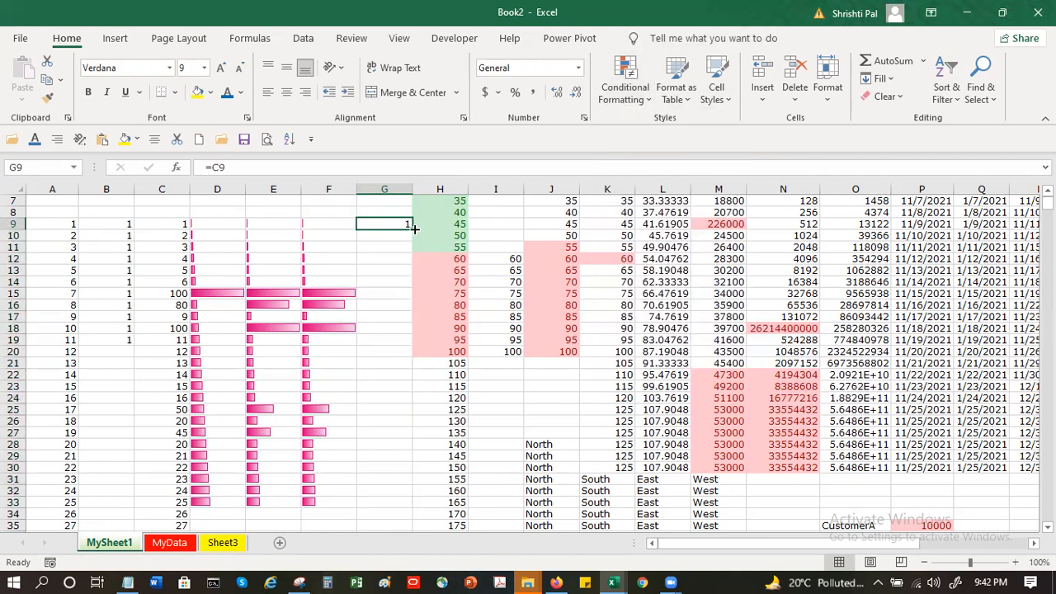
pyautogui.moveTo(410, 278); pyautogui.dragTo(394, 502)
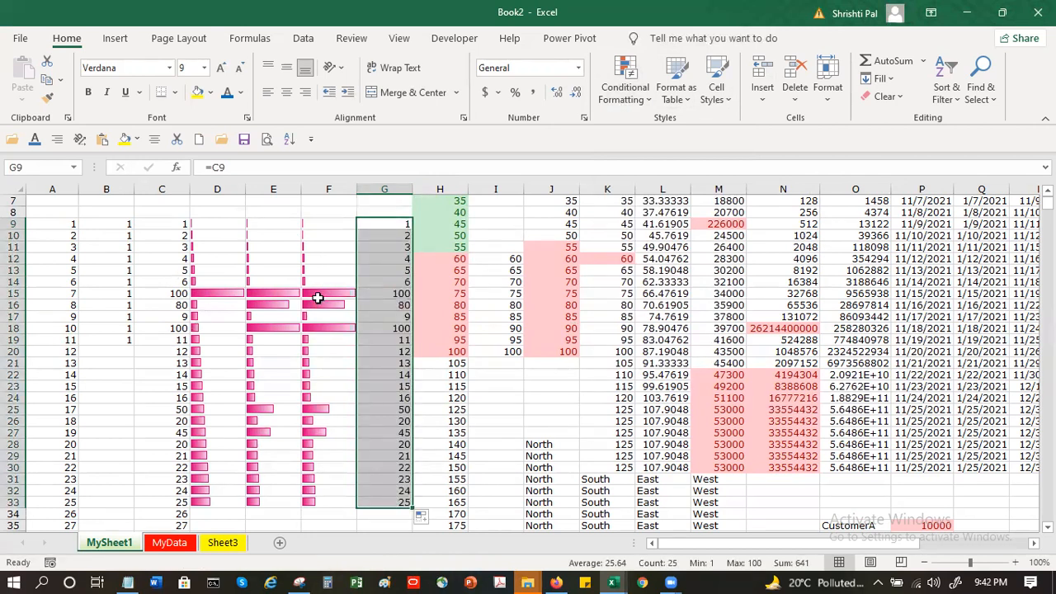
# - Apply light blue gradient-fill data bars to G9:G33 and widen column G
pyautogui.click(626, 87)
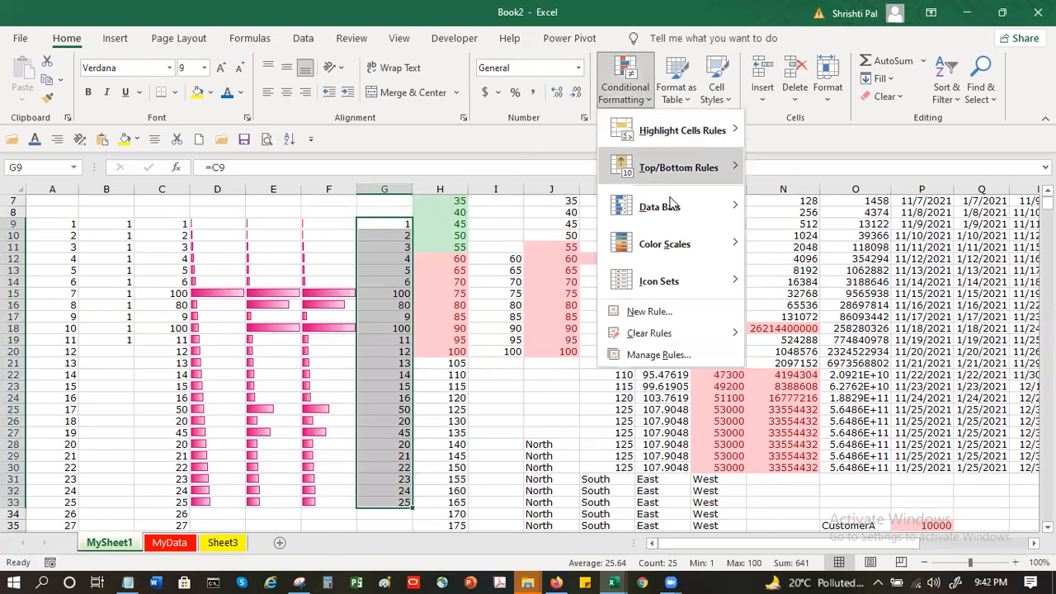
pyautogui.moveTo(673, 207)
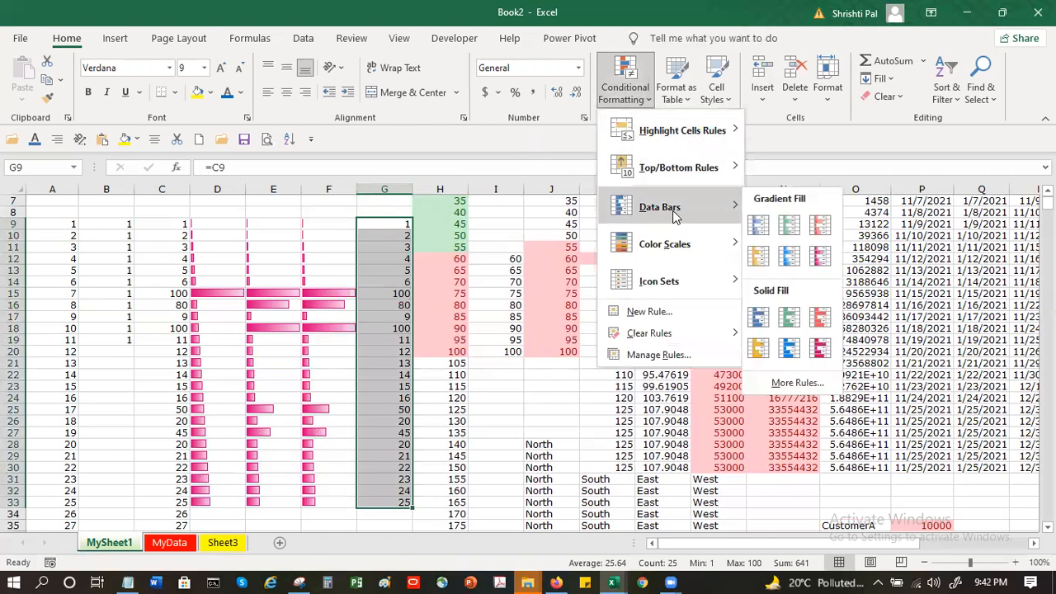
pyautogui.click(790, 258)
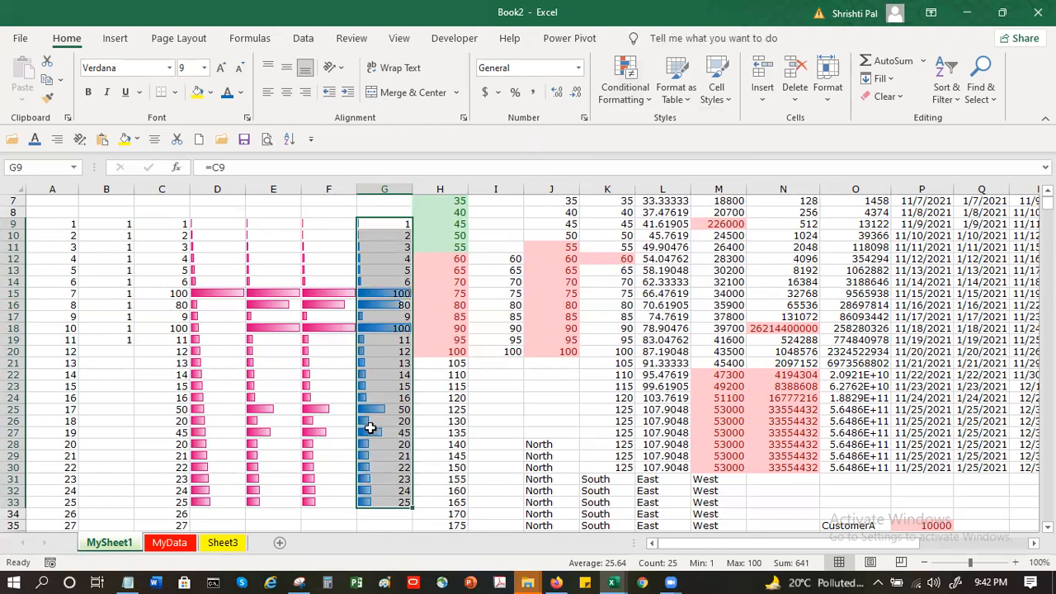
pyautogui.moveTo(410, 189); pyautogui.dragTo(444, 189)
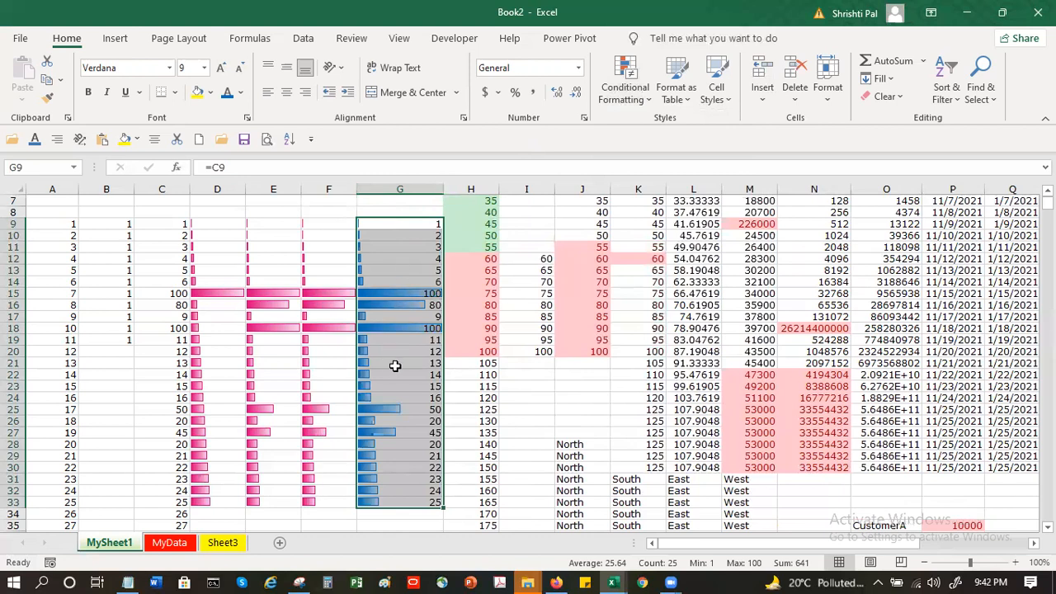
# - Open the data bar rule of G9:G33 for editing and turn on Show Bar Only
pyautogui.click(643, 100)
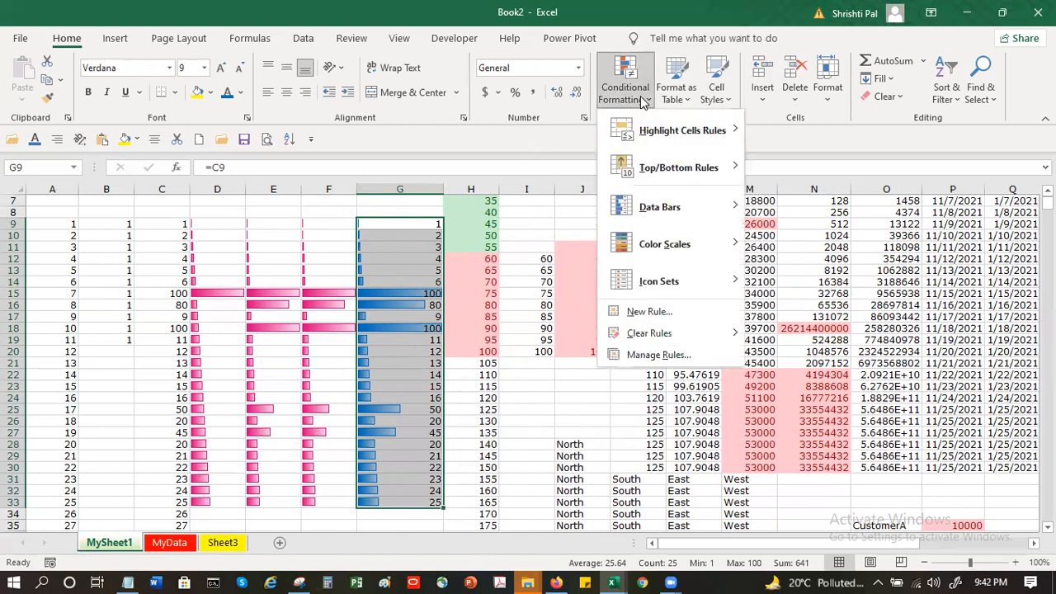
pyautogui.click(658, 355)
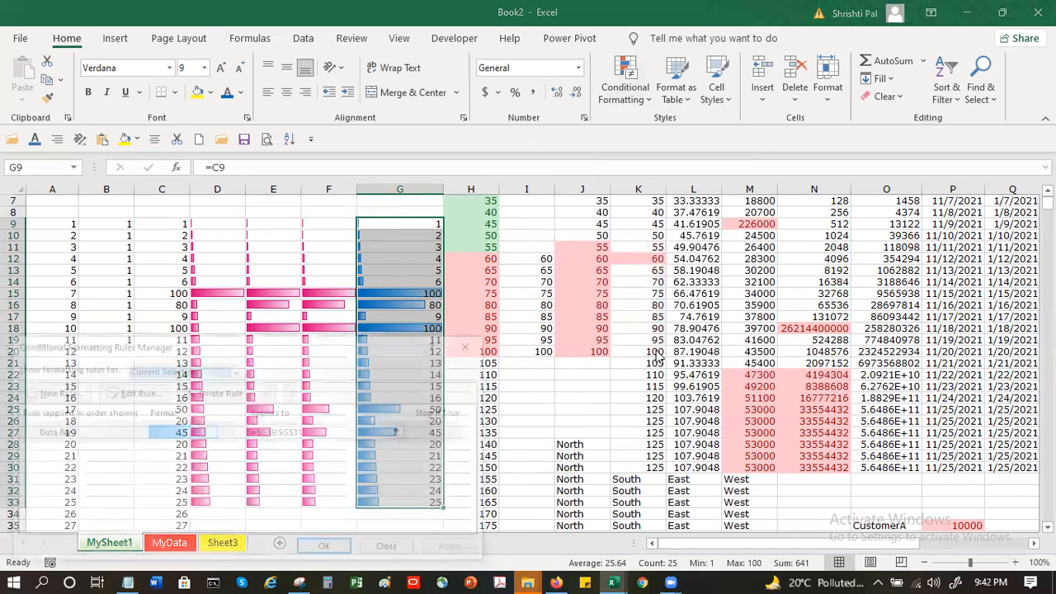
pyautogui.moveTo(281, 355); pyautogui.dragTo(731, 335)
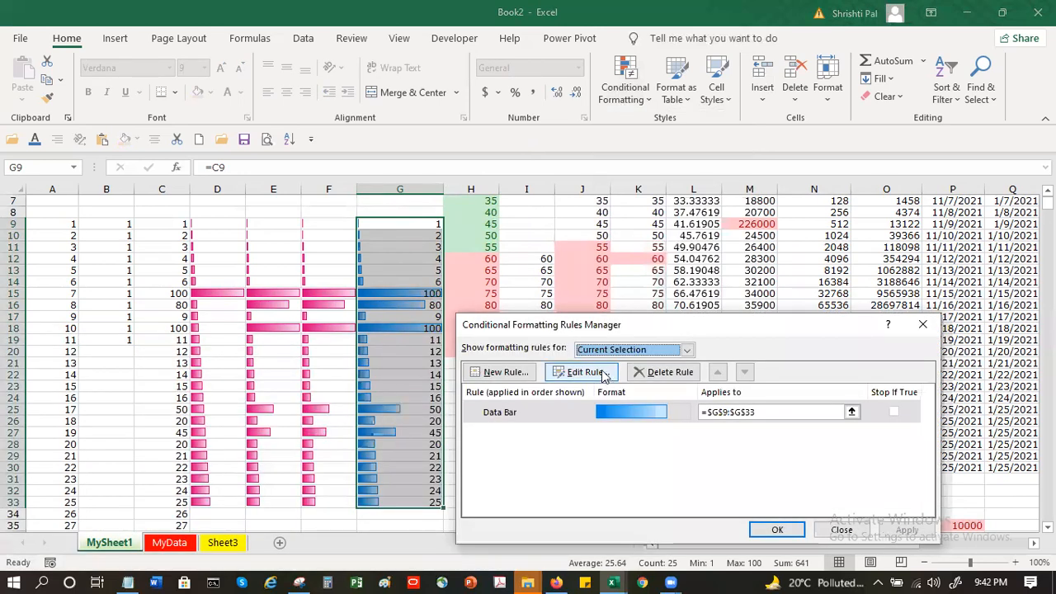
pyautogui.click(600, 373)
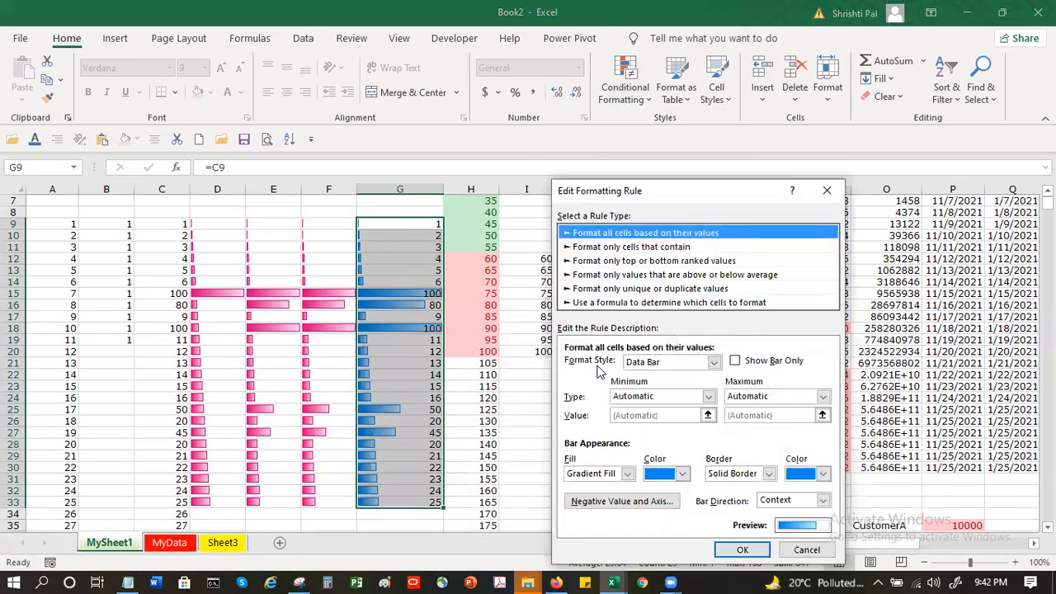
pyautogui.click(765, 365)
pyautogui.click(765, 365)
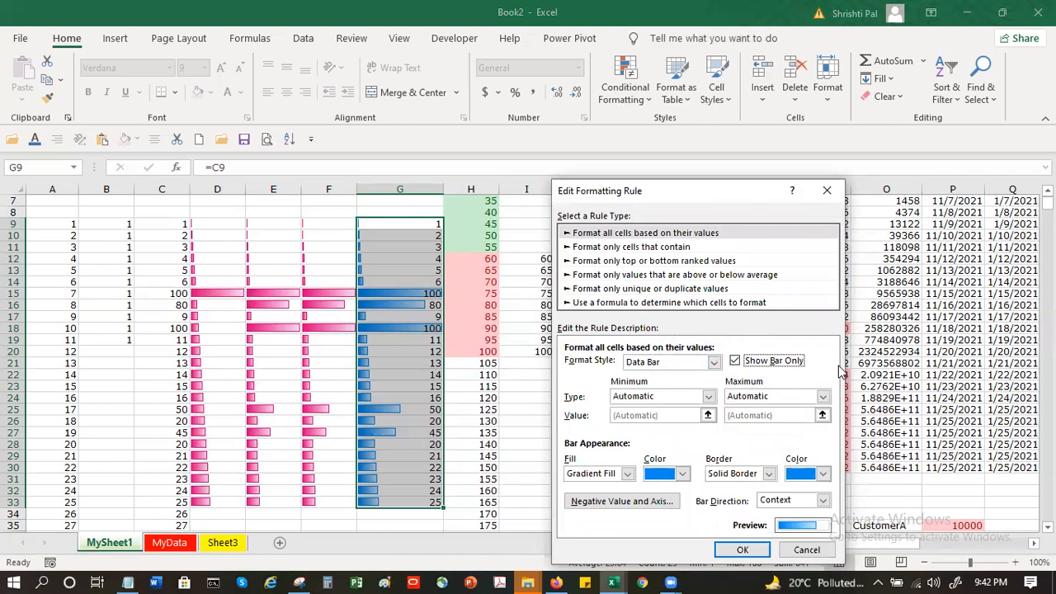
# - Change the data bar fill to Solid Fill and apply the edited rule to G9:G33
pyautogui.click(628, 475)
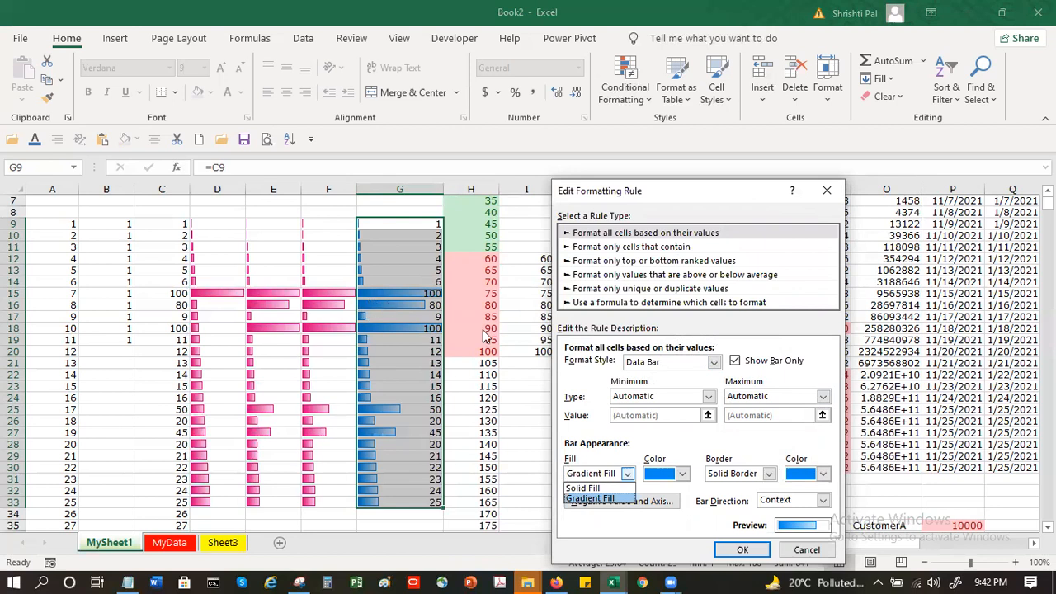
pyautogui.press('Up')
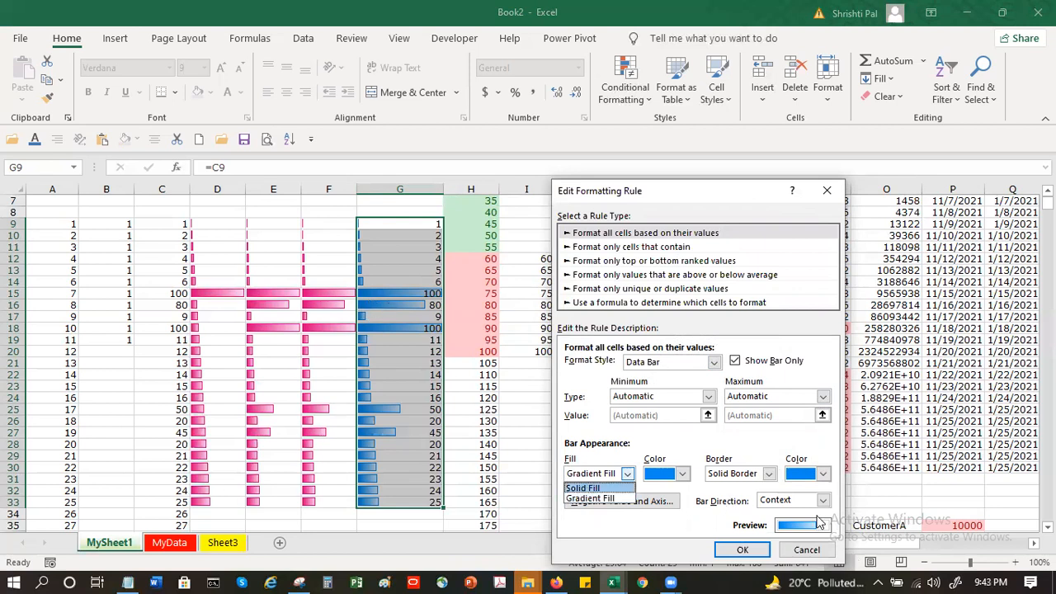
pyautogui.click(612, 491)
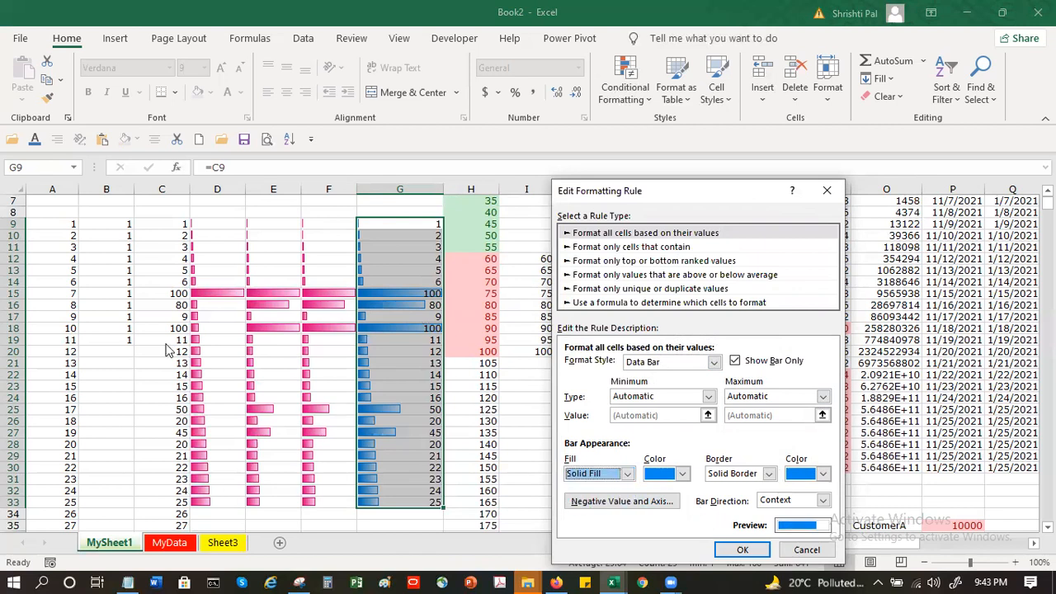
pyautogui.click(745, 551)
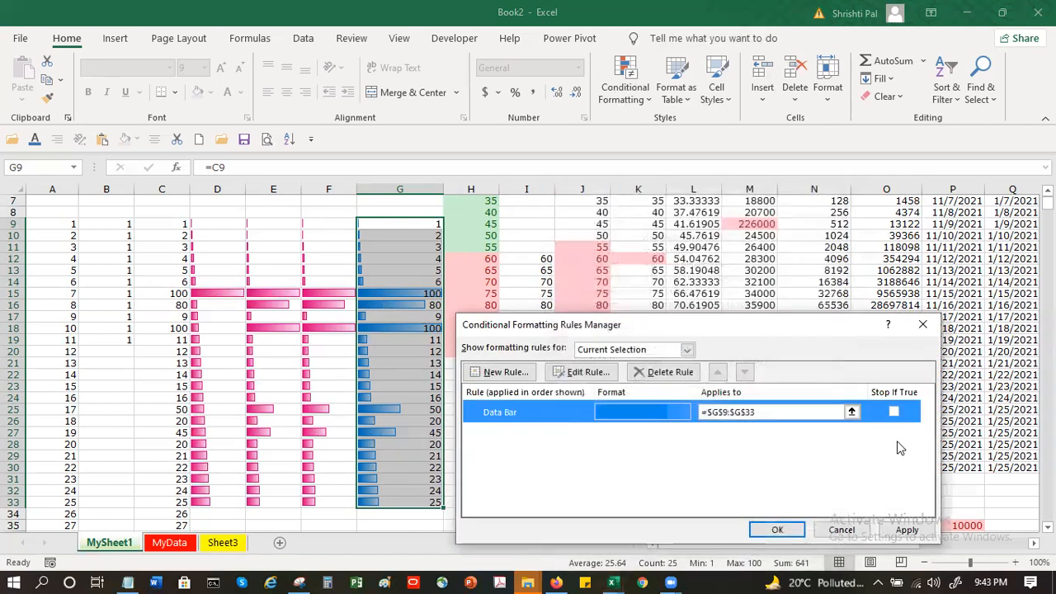
pyautogui.click(912, 533)
pyautogui.click(777, 530)
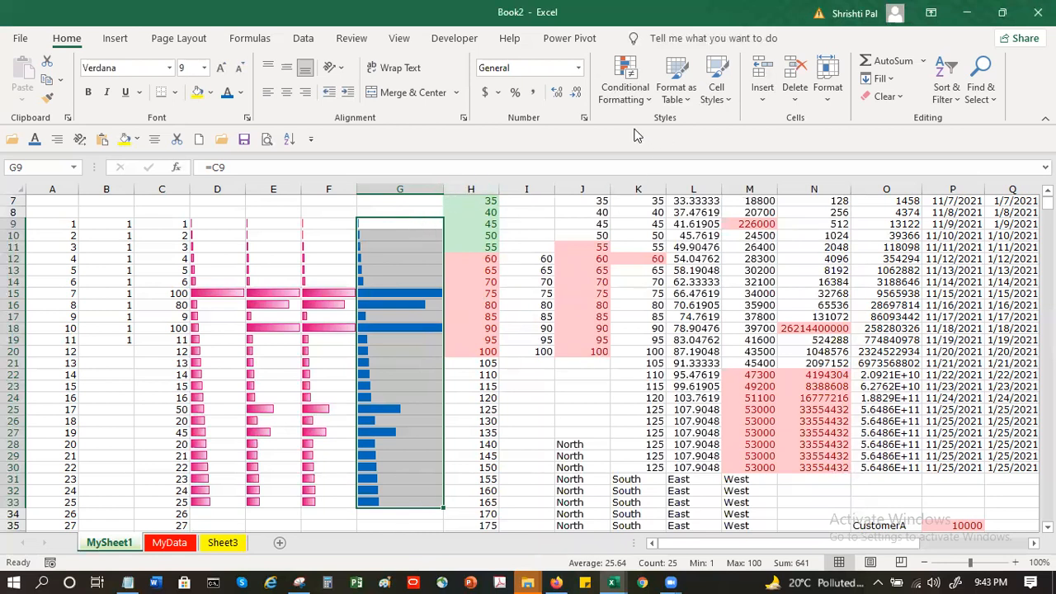
# - Clear the data bar rule from G9:G33 and apply a three-color scale running from green for low to red for high values
pyautogui.click(625, 90)
pyautogui.moveTo(667, 332)
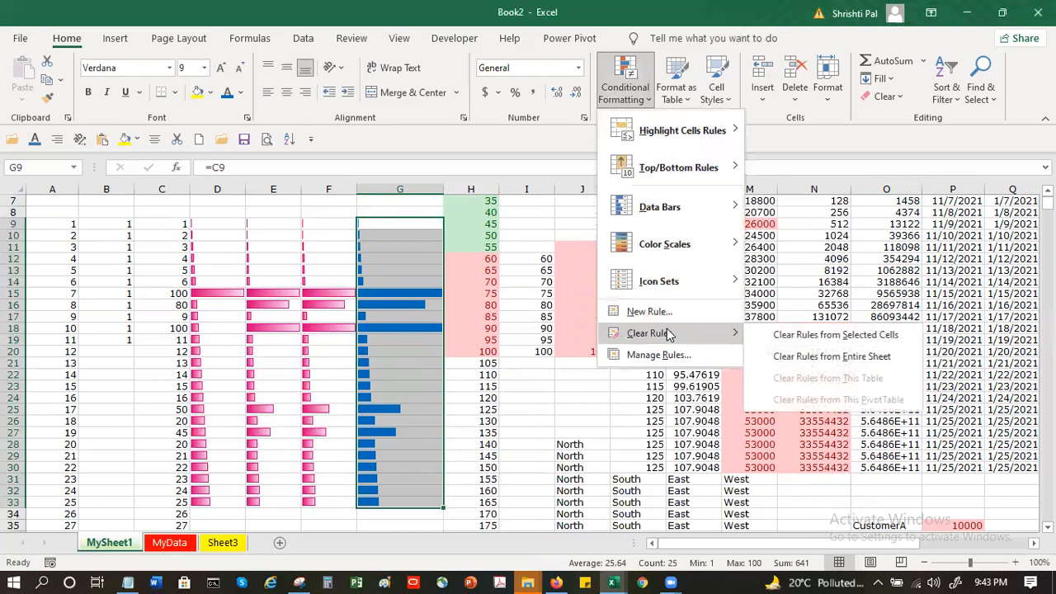
pyautogui.click(829, 335)
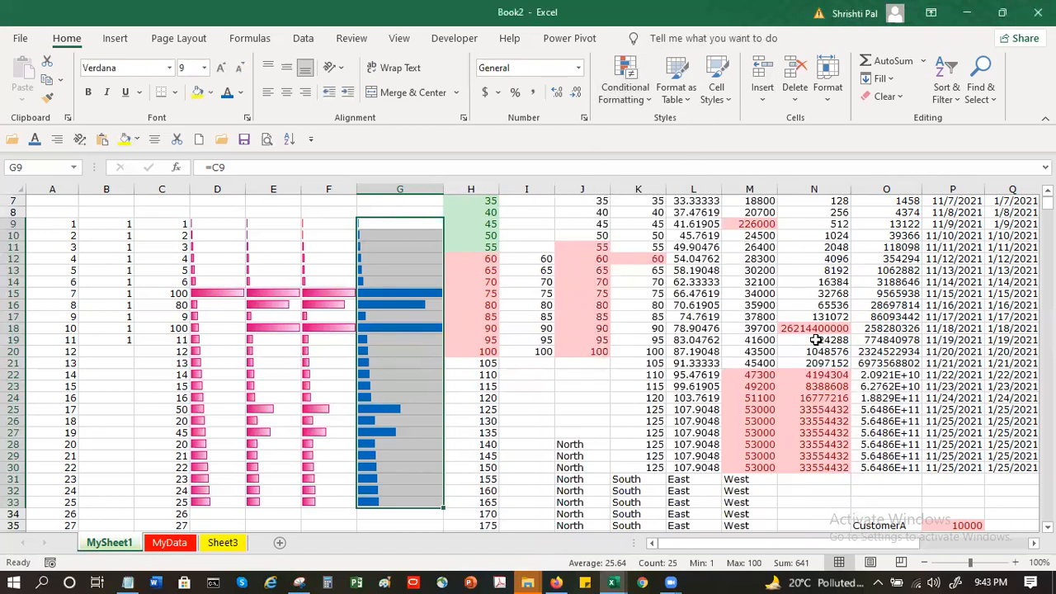
pyautogui.click(625, 95)
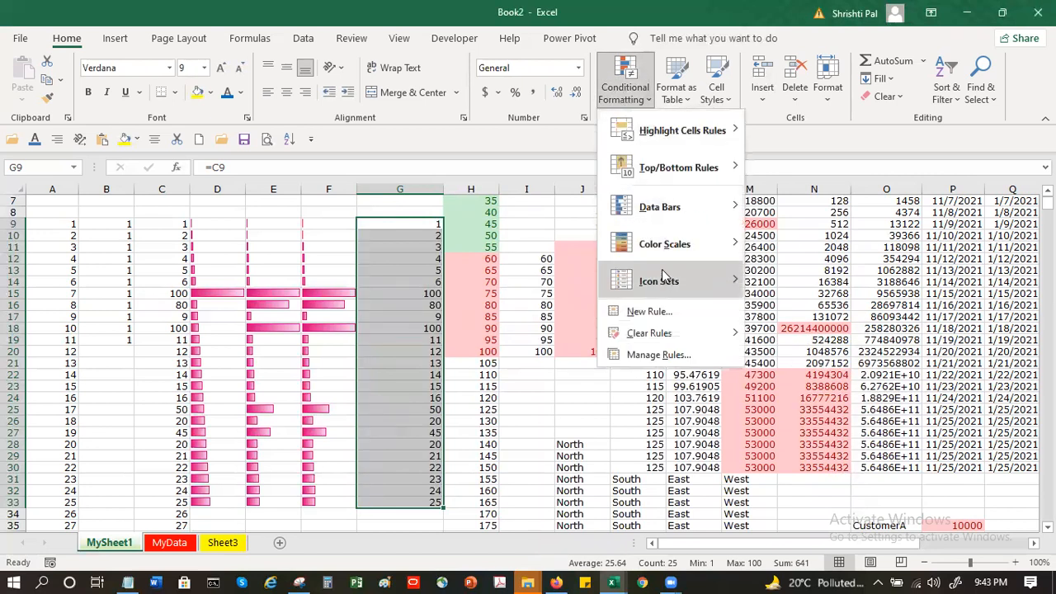
pyautogui.moveTo(669, 252)
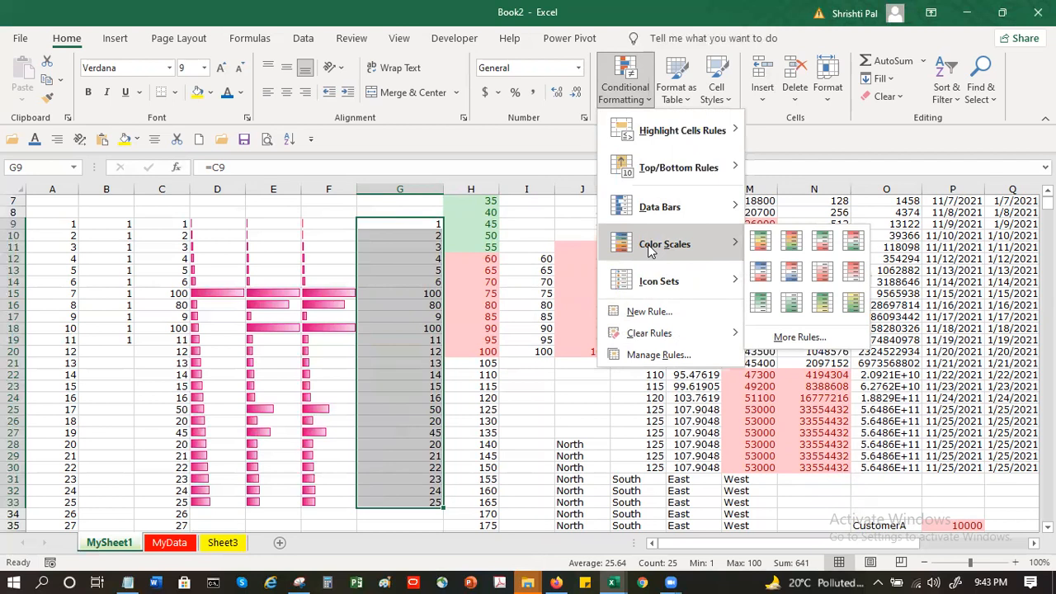
pyautogui.click(789, 247)
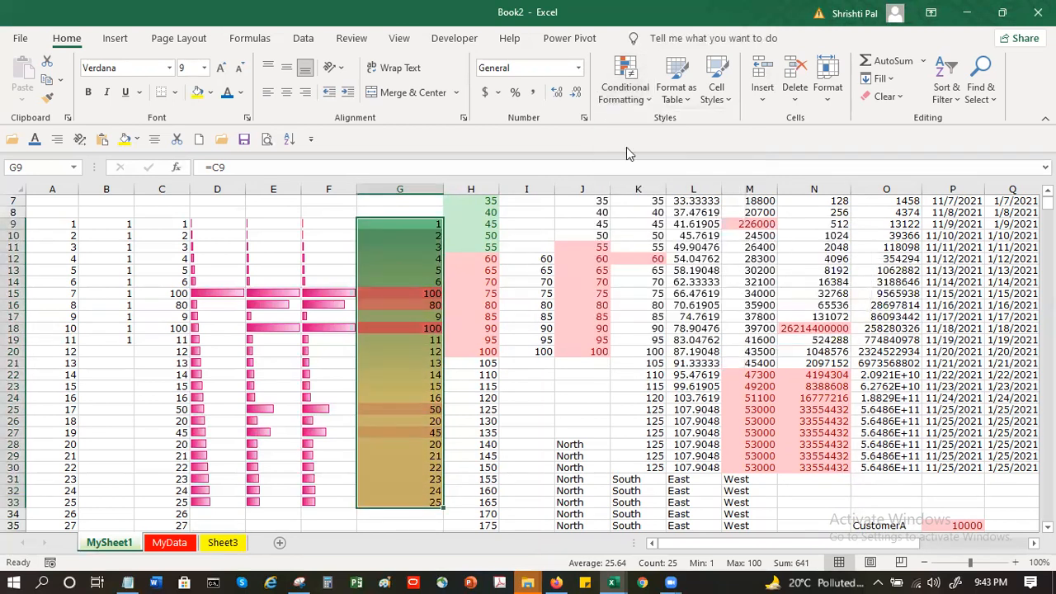
# - Open the color scale rule of G9:G33 for editing and set the minimum color to red
pyautogui.click(625, 91)
pyautogui.click(679, 353)
pyautogui.click(568, 413)
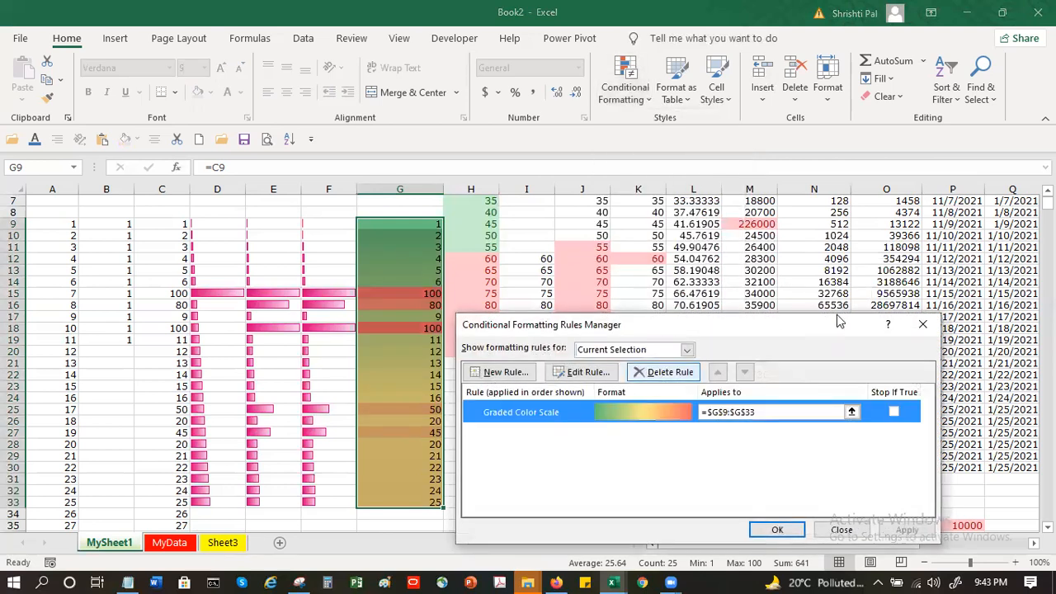
pyautogui.moveTo(784, 319); pyautogui.dragTo(895, 239)
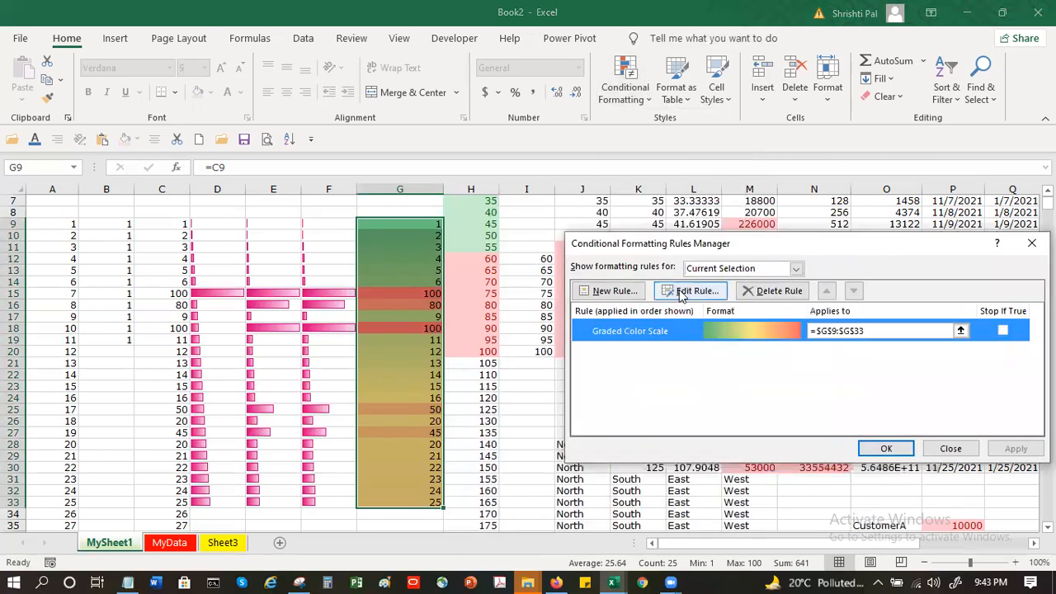
pyautogui.click(680, 296)
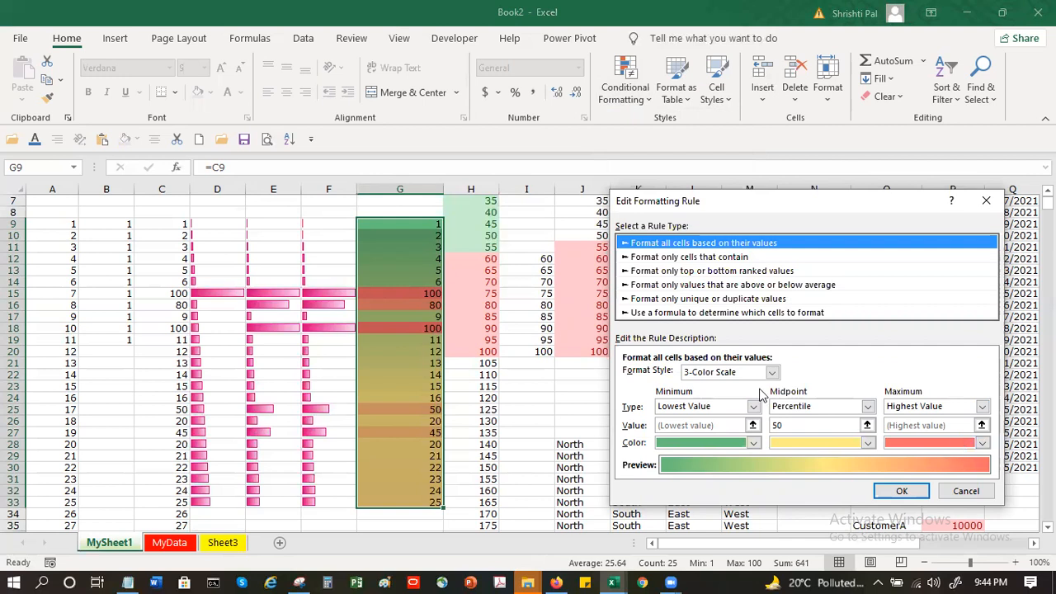
pyautogui.click(753, 443)
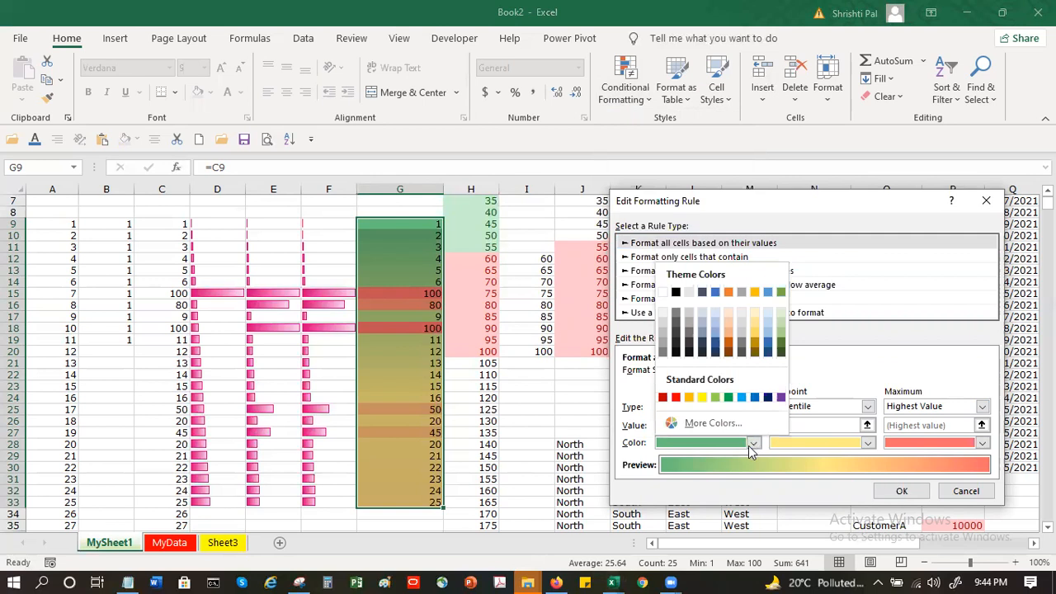
pyautogui.click(675, 397)
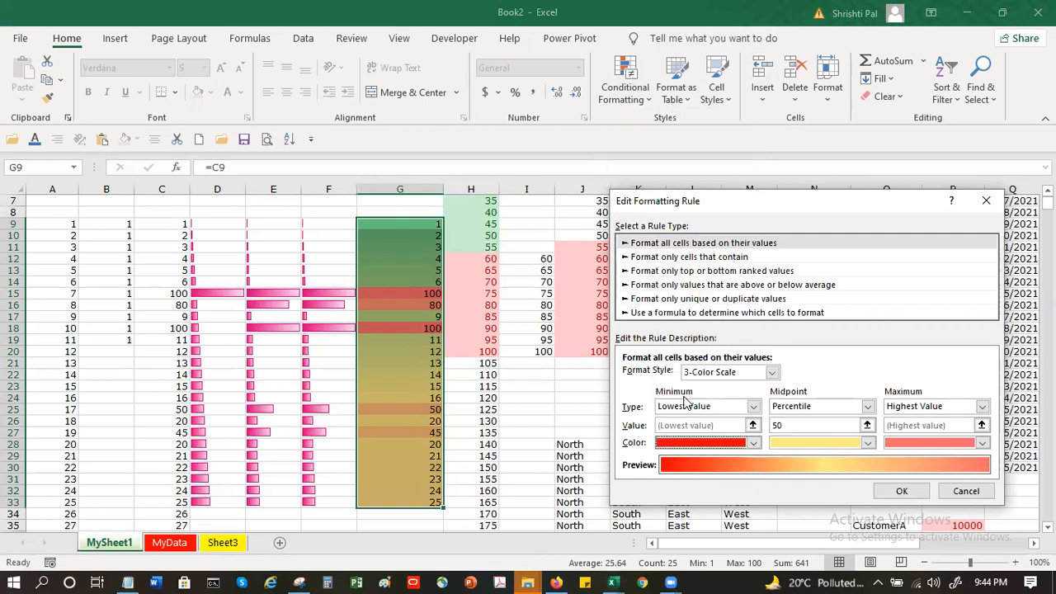
# - Set the midpoint color to light blue and the maximum to dark green, and apply the edited rule to G9:G33
pyautogui.click(867, 443)
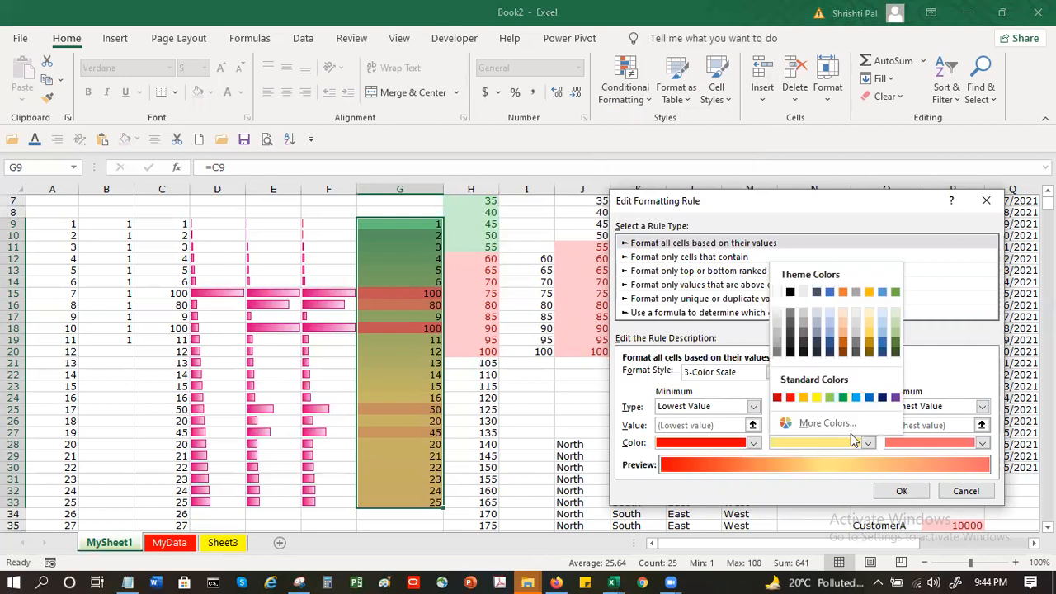
pyautogui.click(880, 331)
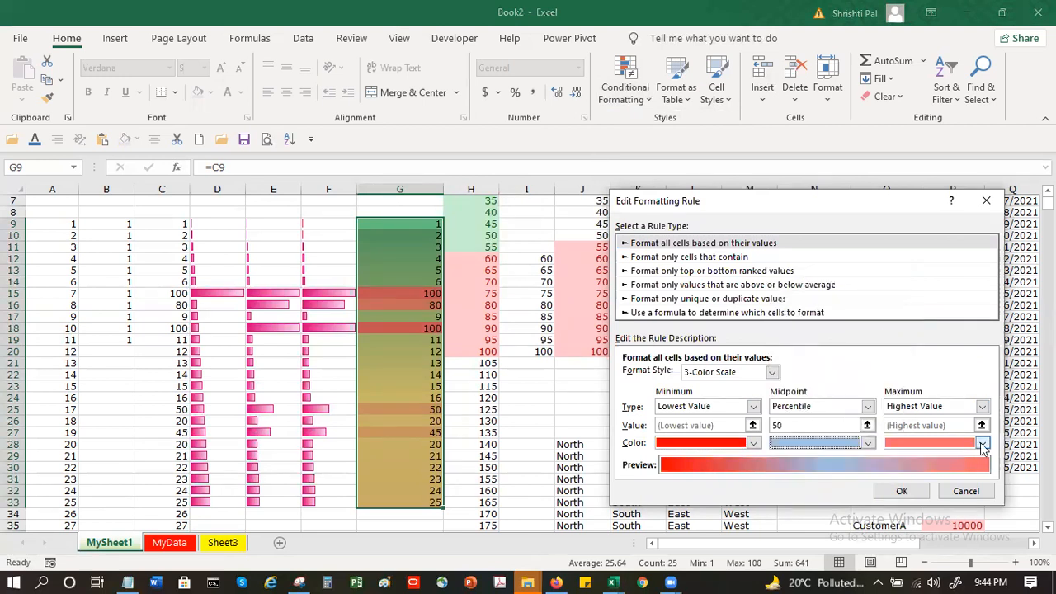
pyautogui.click(982, 443)
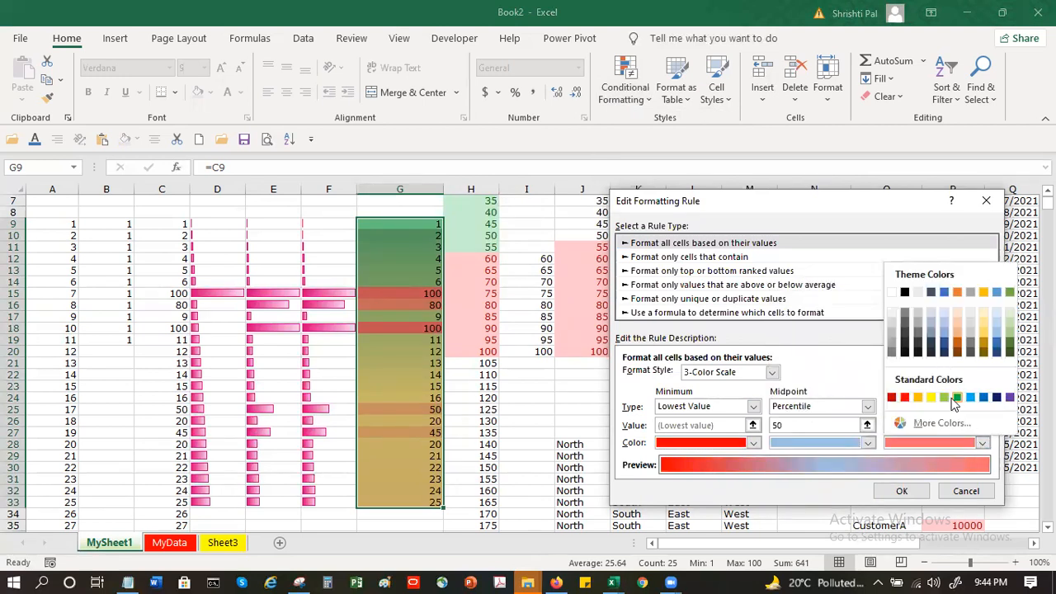
pyautogui.click(1010, 353)
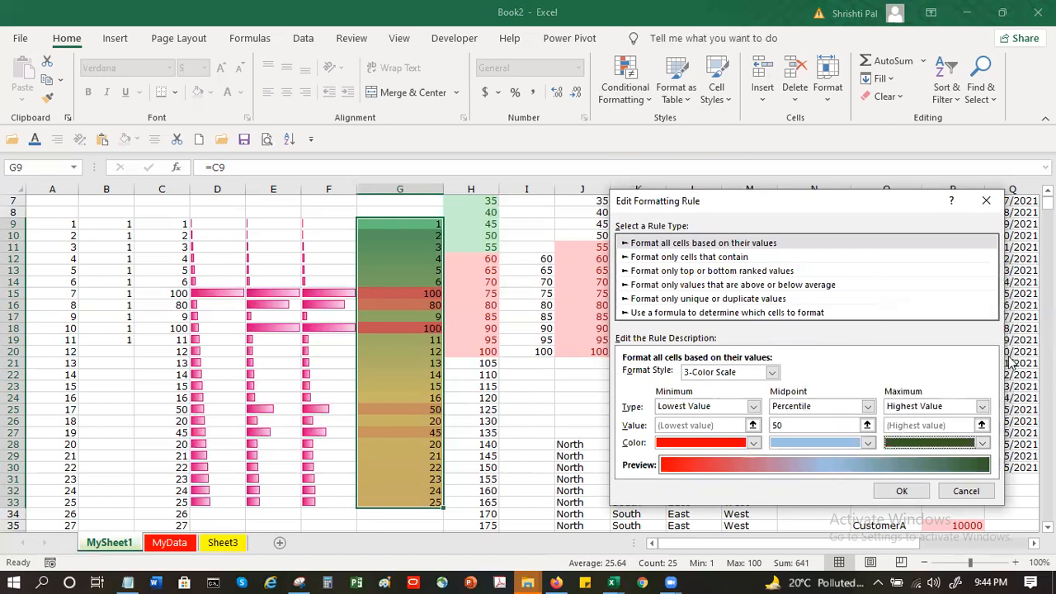
pyautogui.click(921, 491)
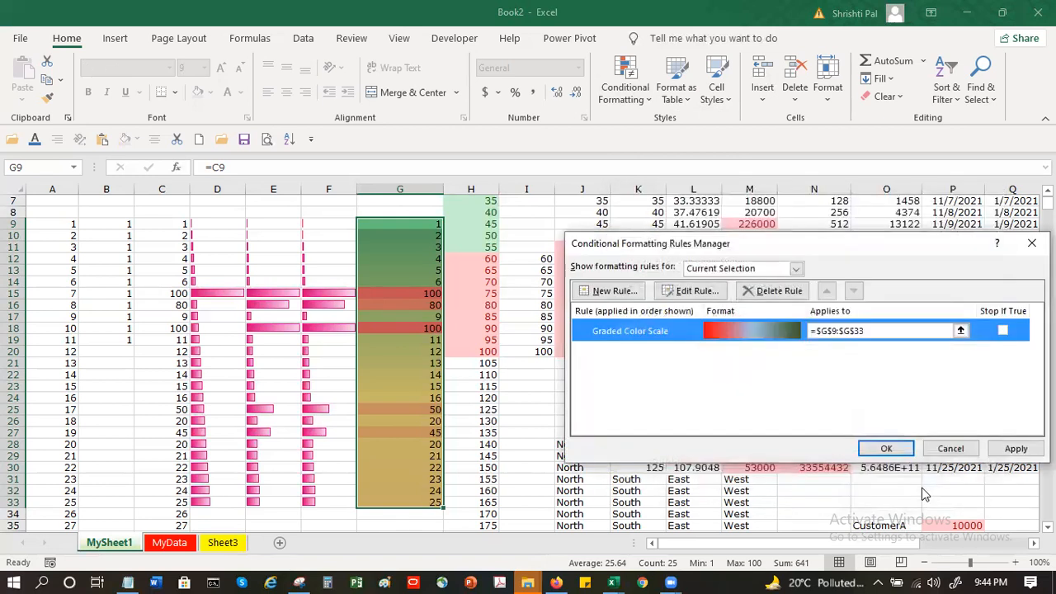
pyautogui.click(1015, 448)
pyautogui.click(886, 449)
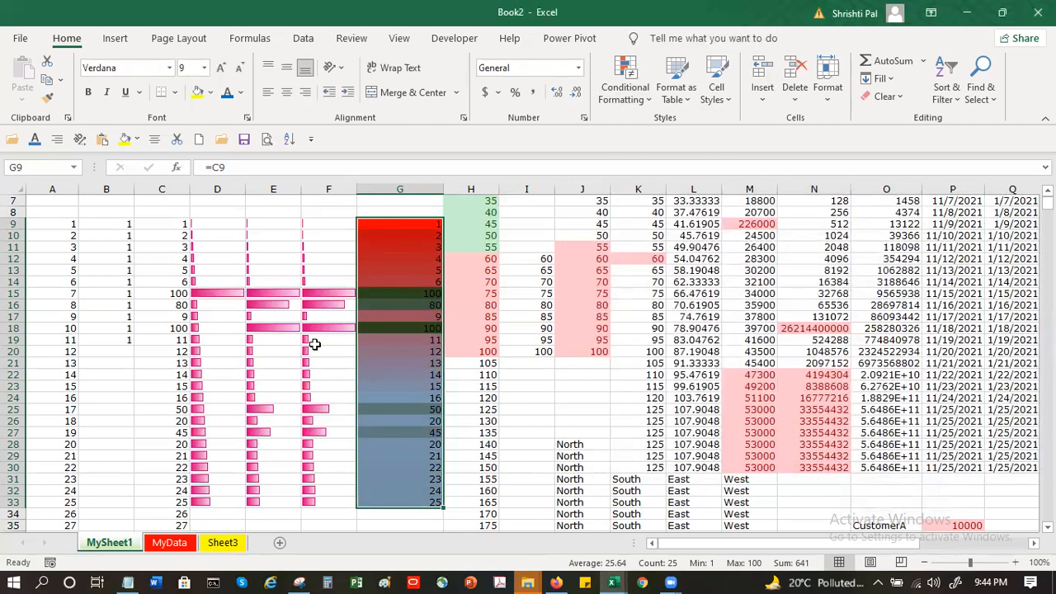
pyautogui.click(409, 494)
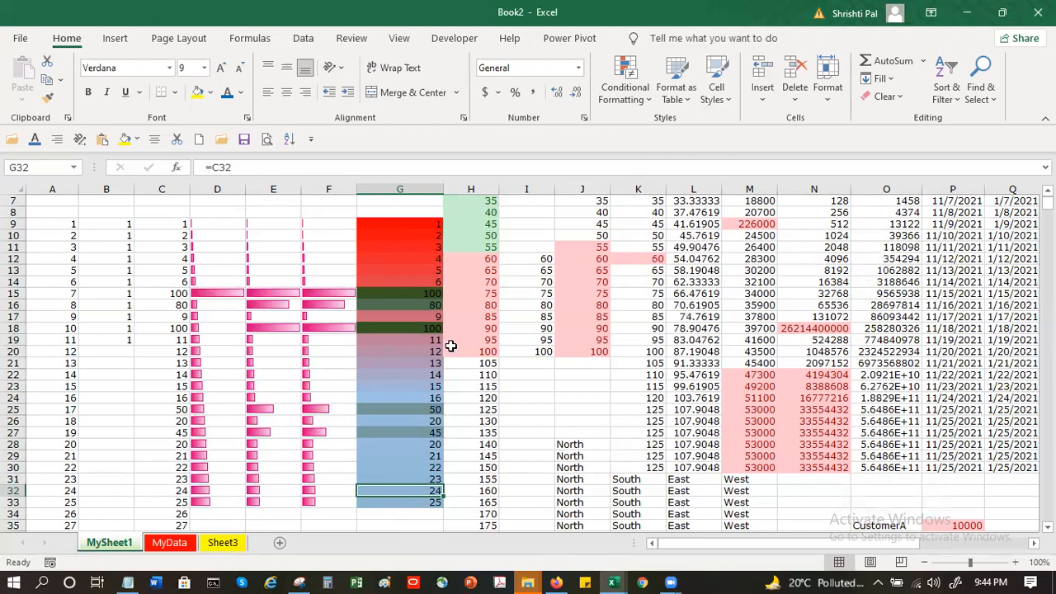
# - Change the format style of the G9:G33 color scale rule to 2-Color Scale and apply it
pyautogui.moveTo(432, 225); pyautogui.dragTo(423, 496)
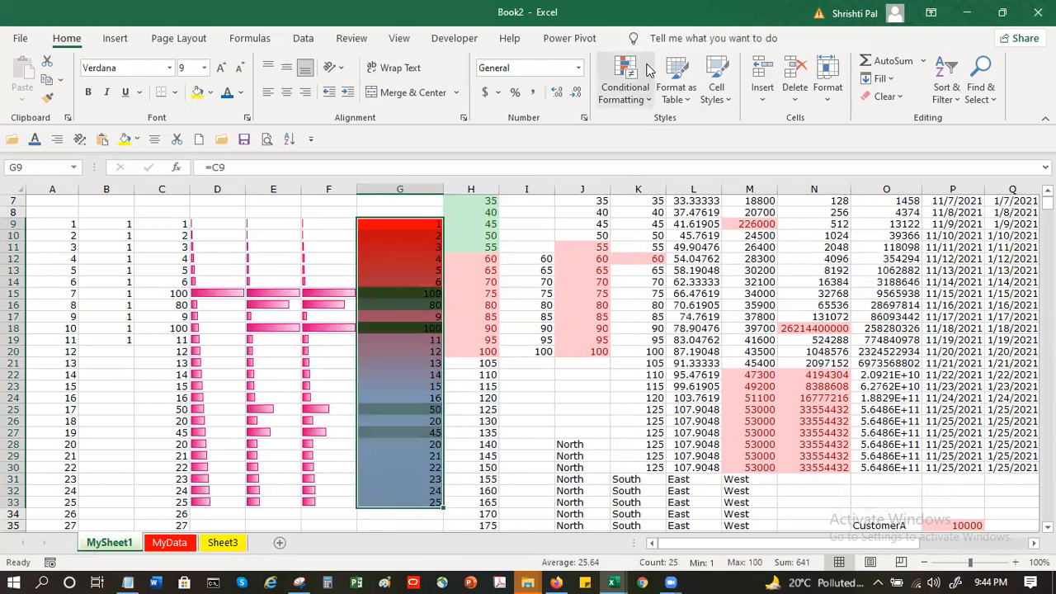
pyautogui.click(629, 82)
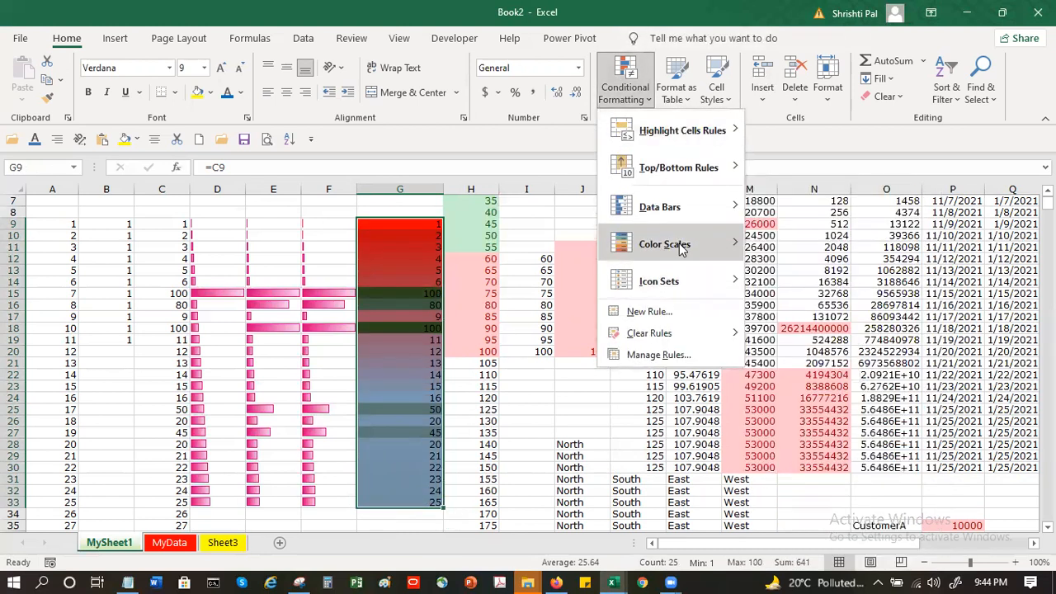
pyautogui.moveTo(682, 249)
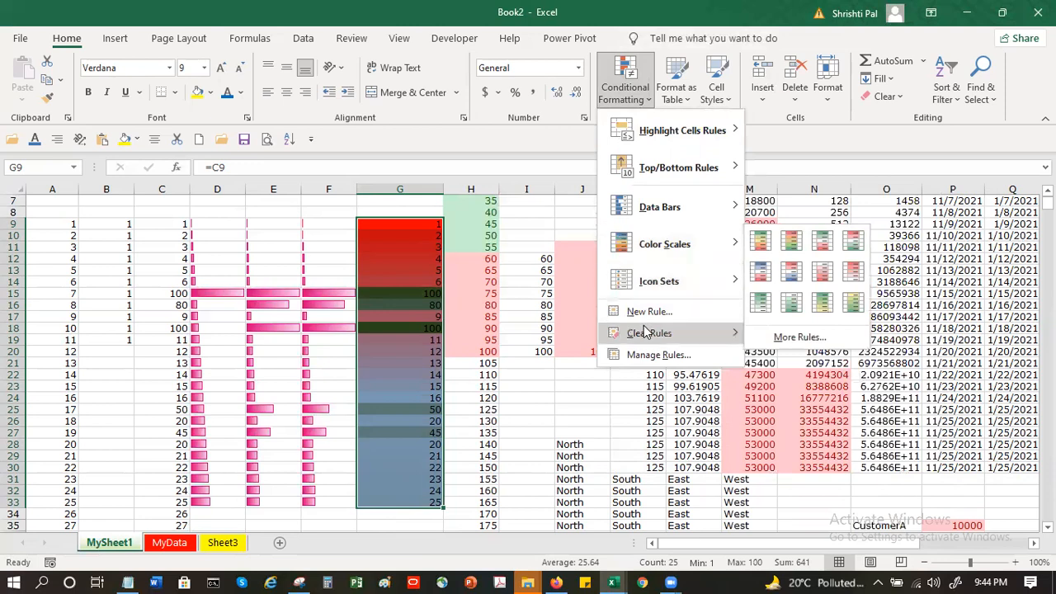
pyautogui.click(637, 354)
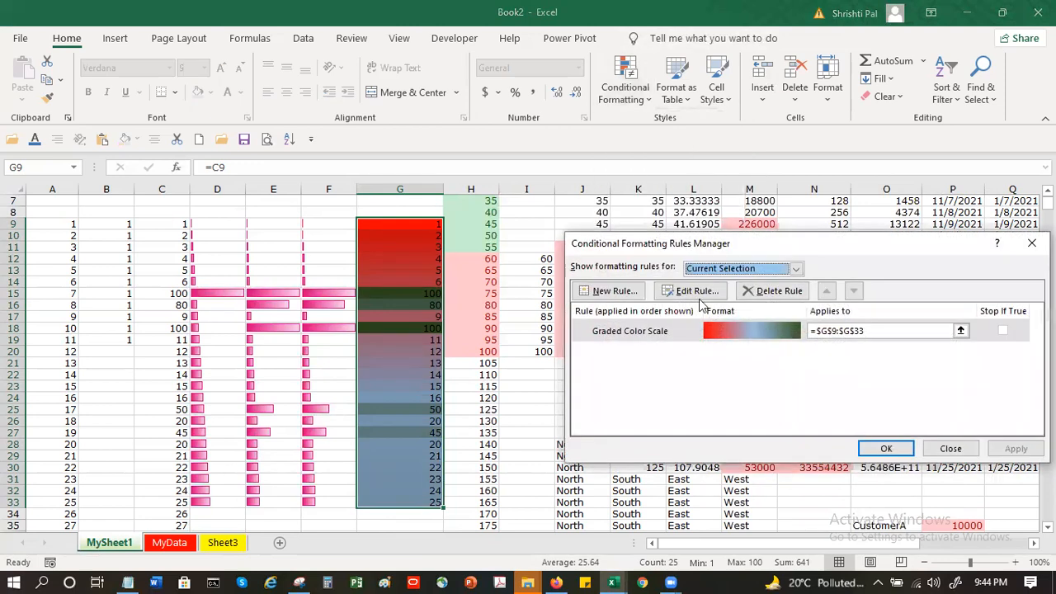
pyautogui.click(696, 292)
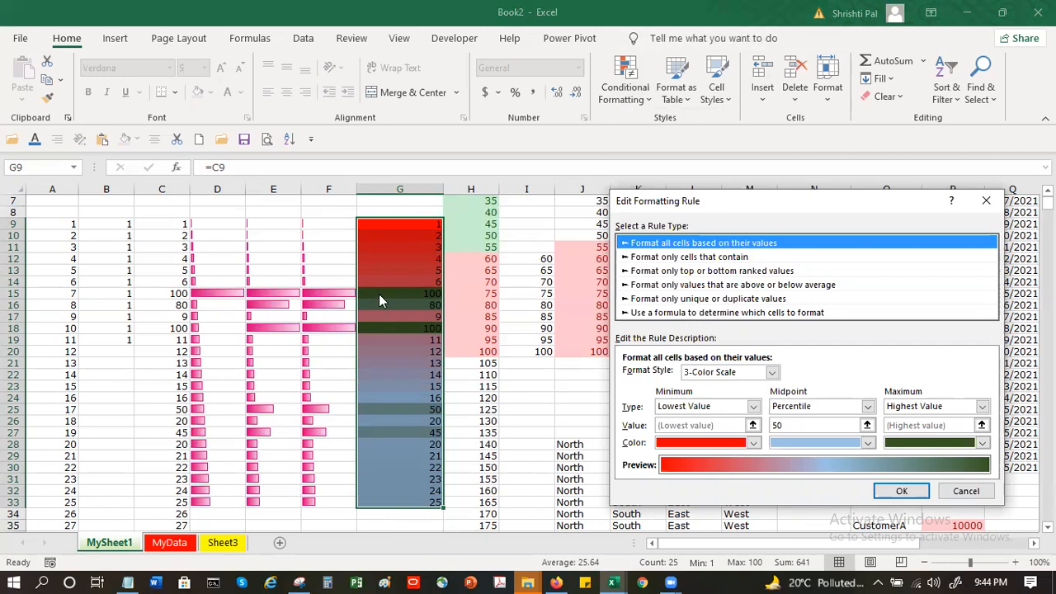
pyautogui.click(727, 372)
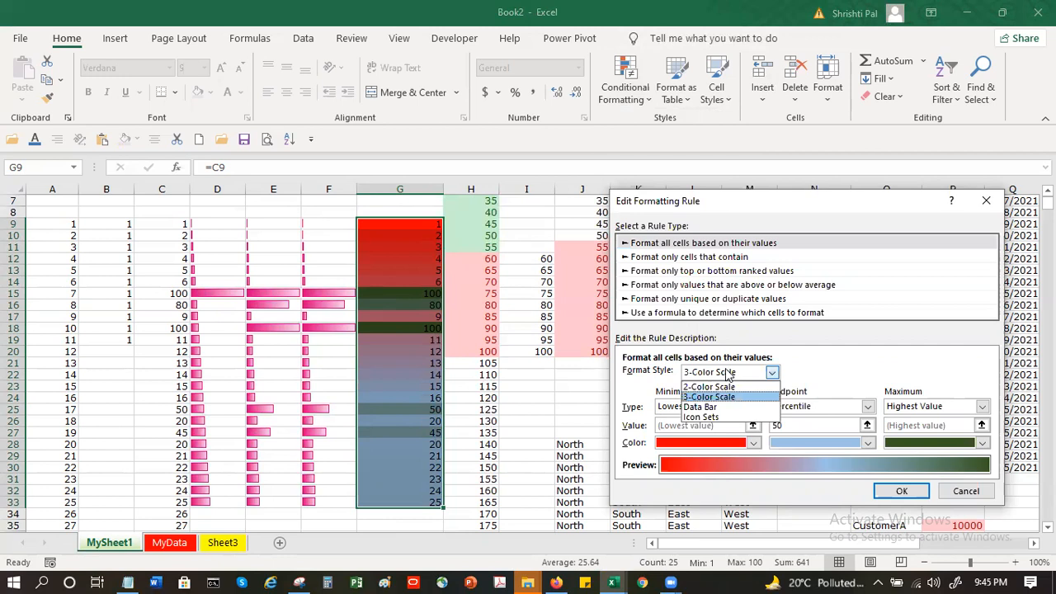
pyautogui.click(711, 387)
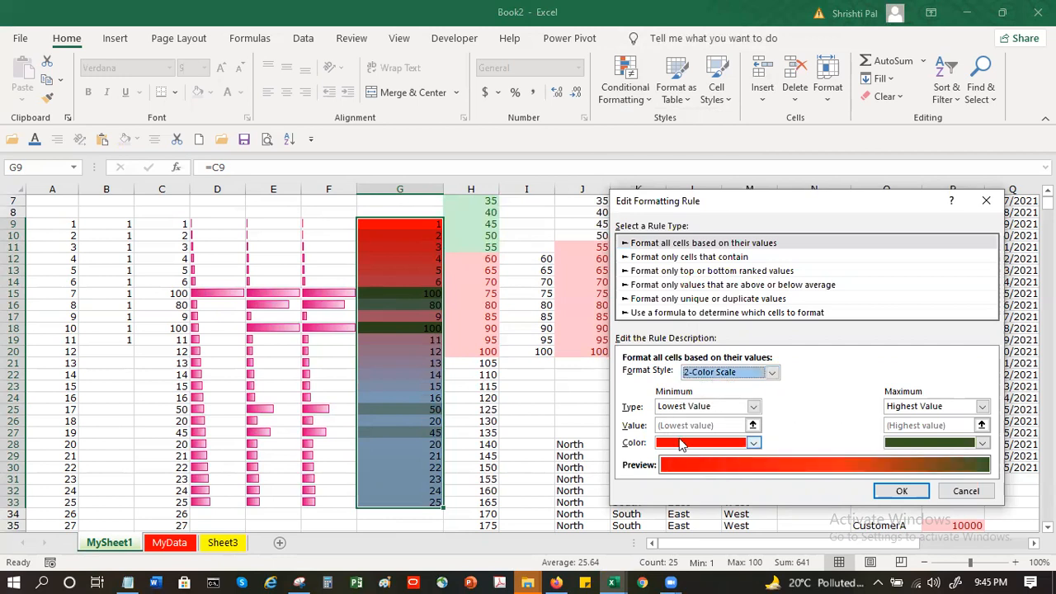
pyautogui.click(914, 494)
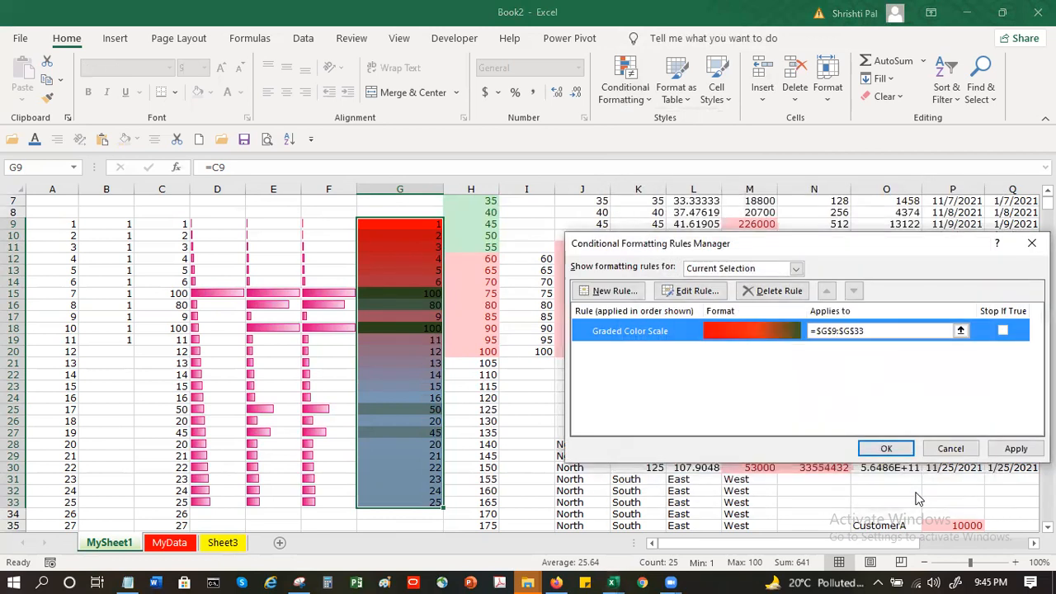
pyautogui.click(1016, 450)
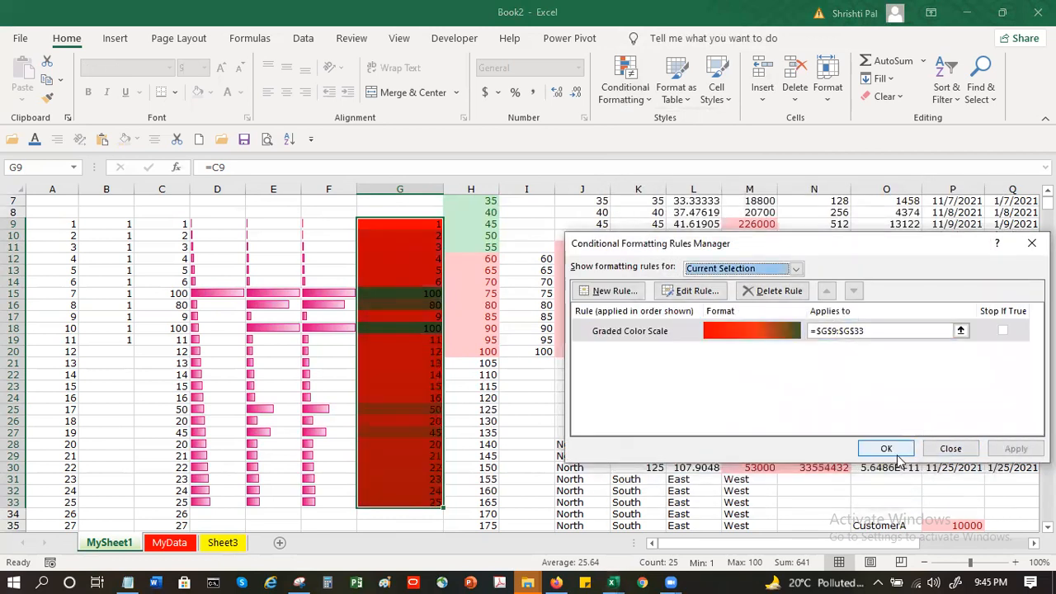
pyautogui.click(887, 448)
pyautogui.click(415, 377)
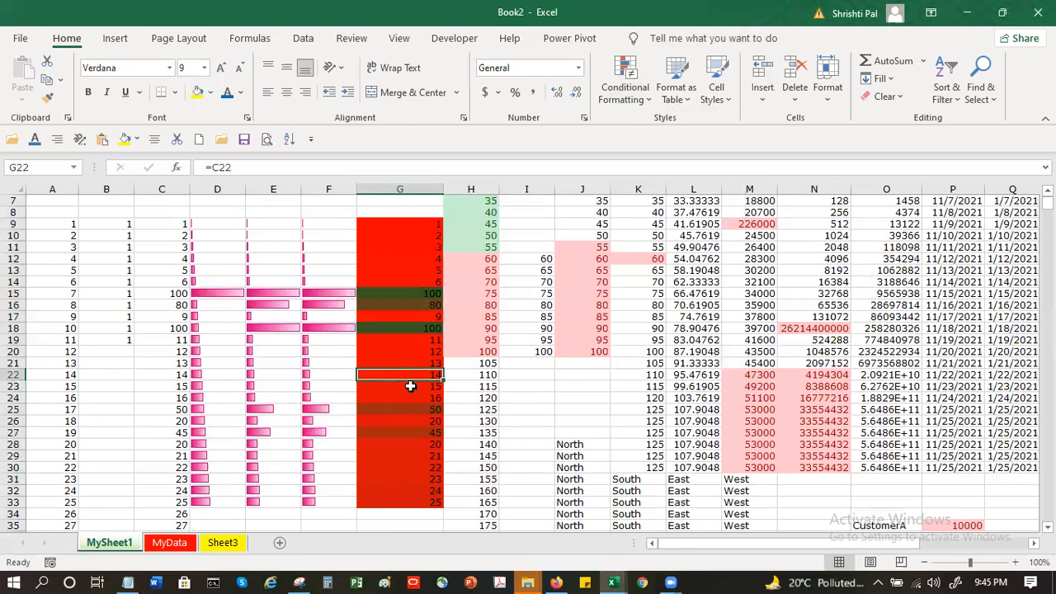
# - Insert a blank column directly after column G and enter the heading Status/Target Met in H8
pyautogui.click(458, 191)
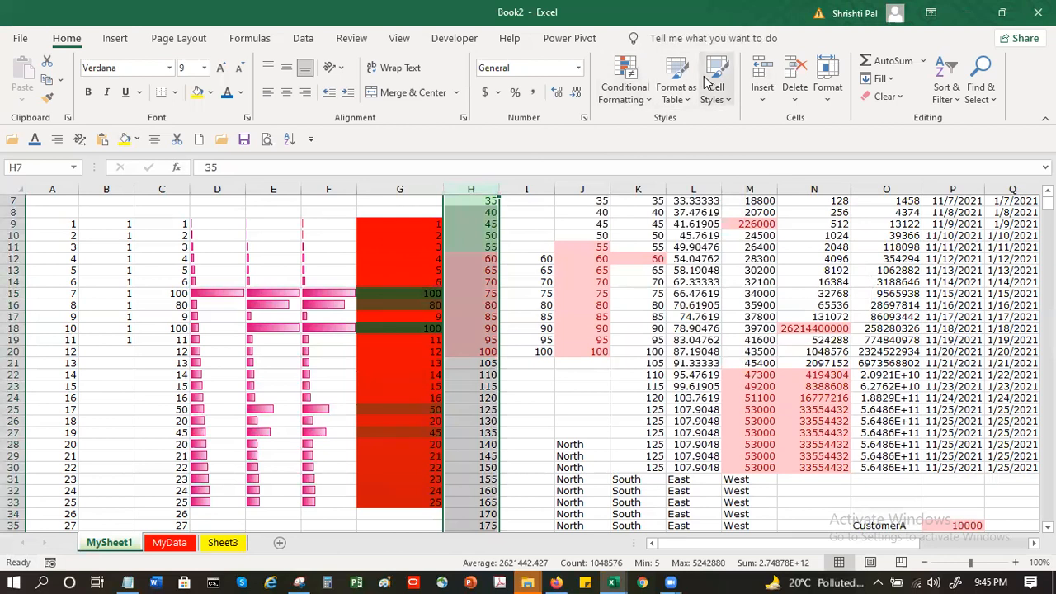
pyautogui.click(761, 64)
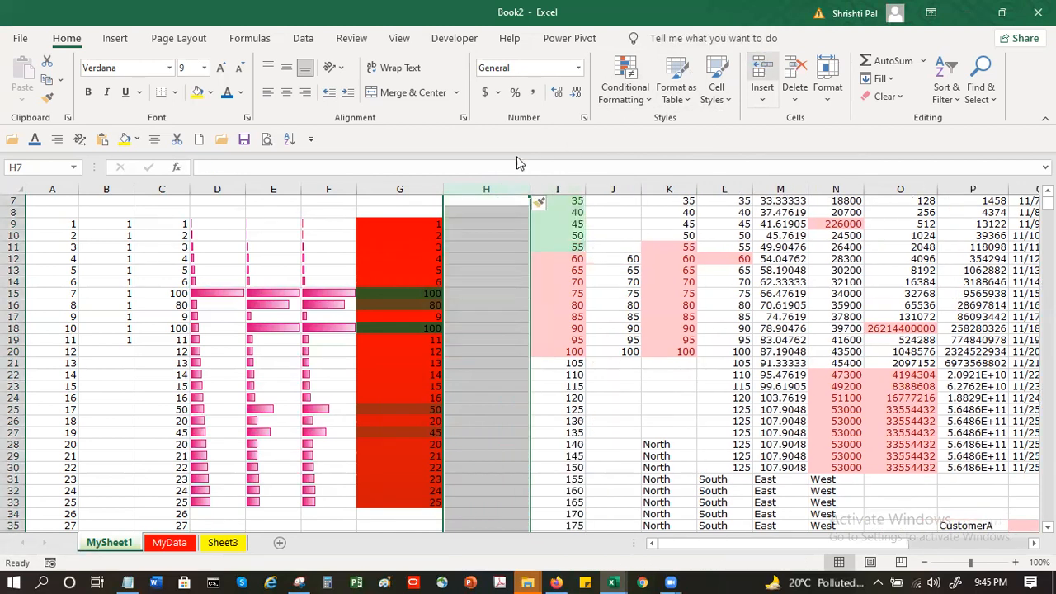
pyautogui.click(474, 216)
pyautogui.write('Stat')
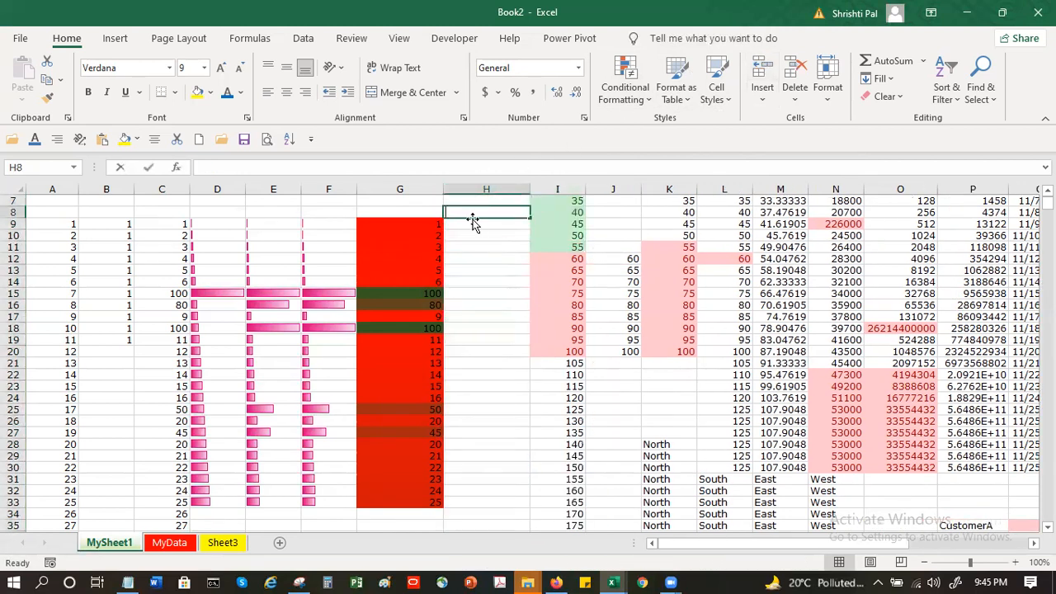
pyautogui.hotkey('ctrl', 'Return')
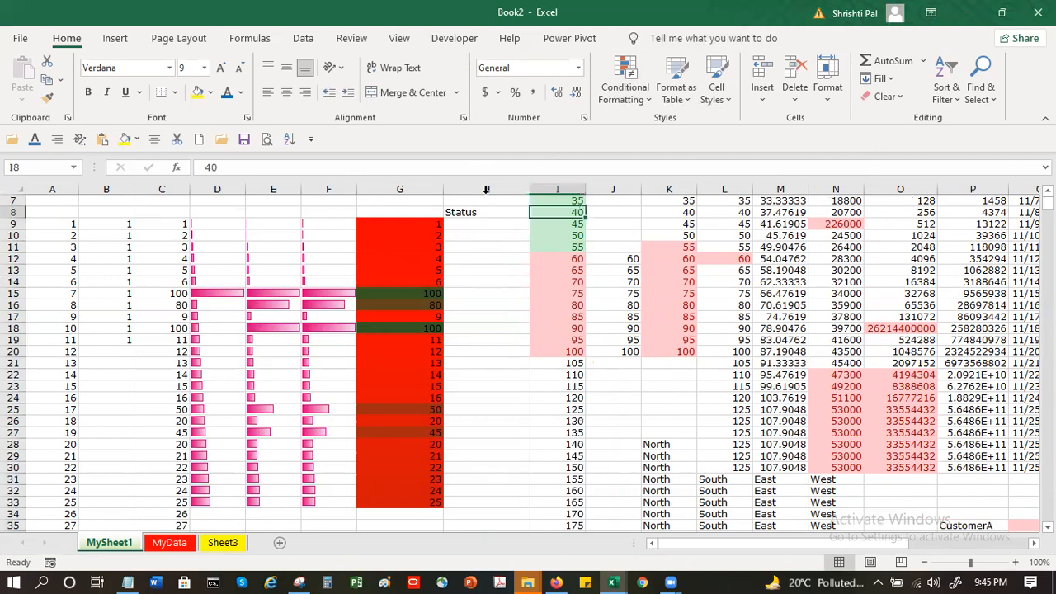
pyautogui.click(311, 163)
pyautogui.write('/Targ')
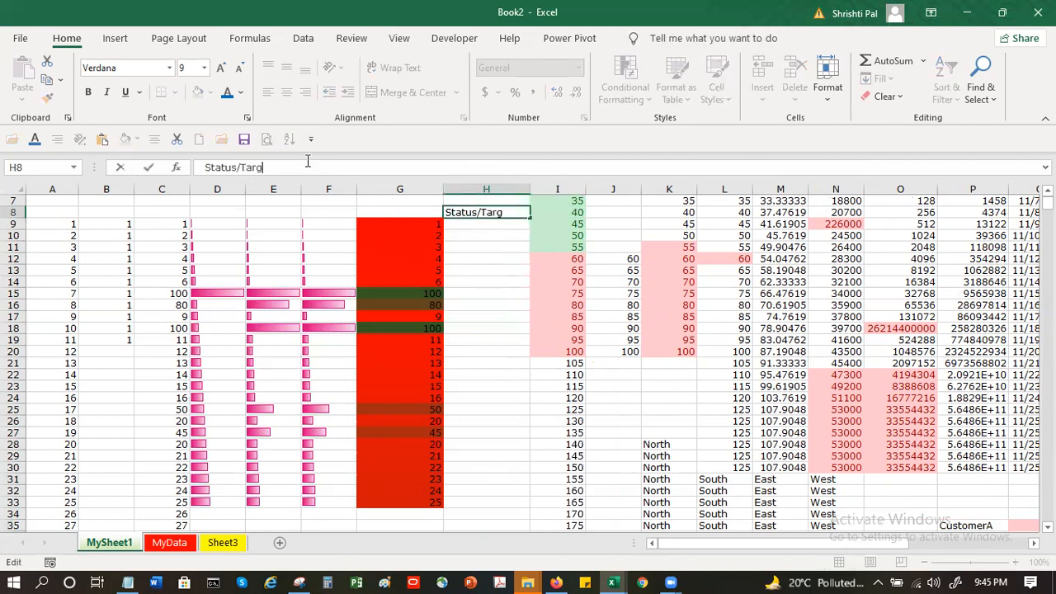
pyautogui.write('et Met')
pyautogui.press('Return')
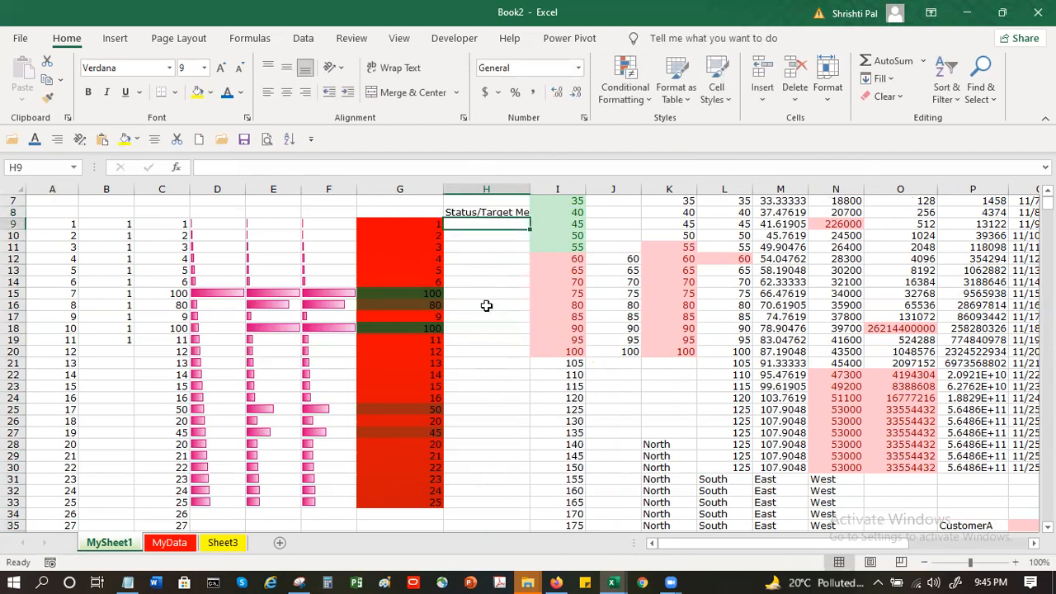
# - Enter the formula =C9 in H9 and fill it down to H33
pyautogui.write('=')
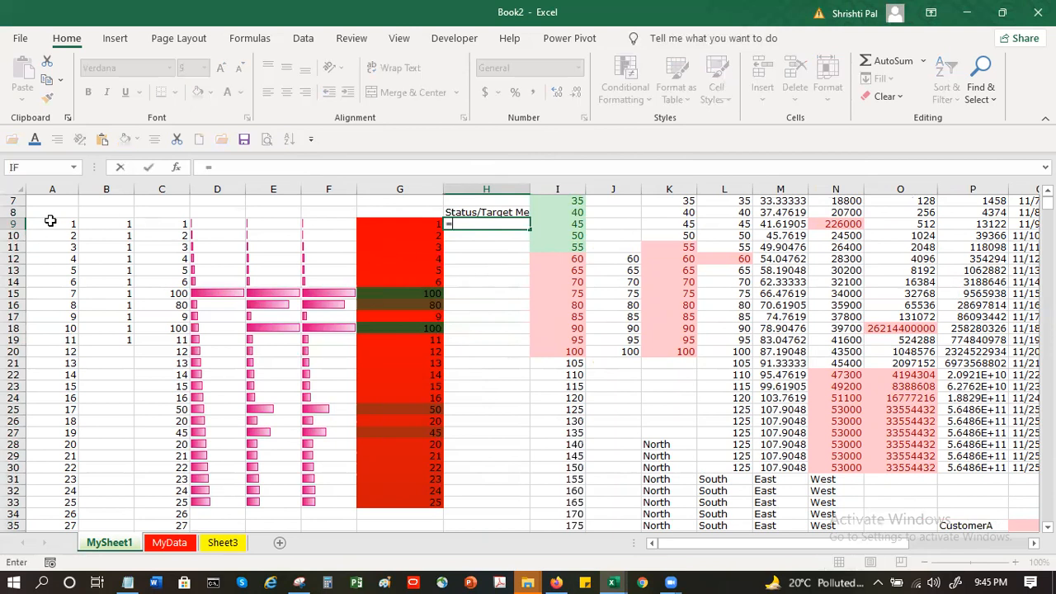
pyautogui.click(156, 219)
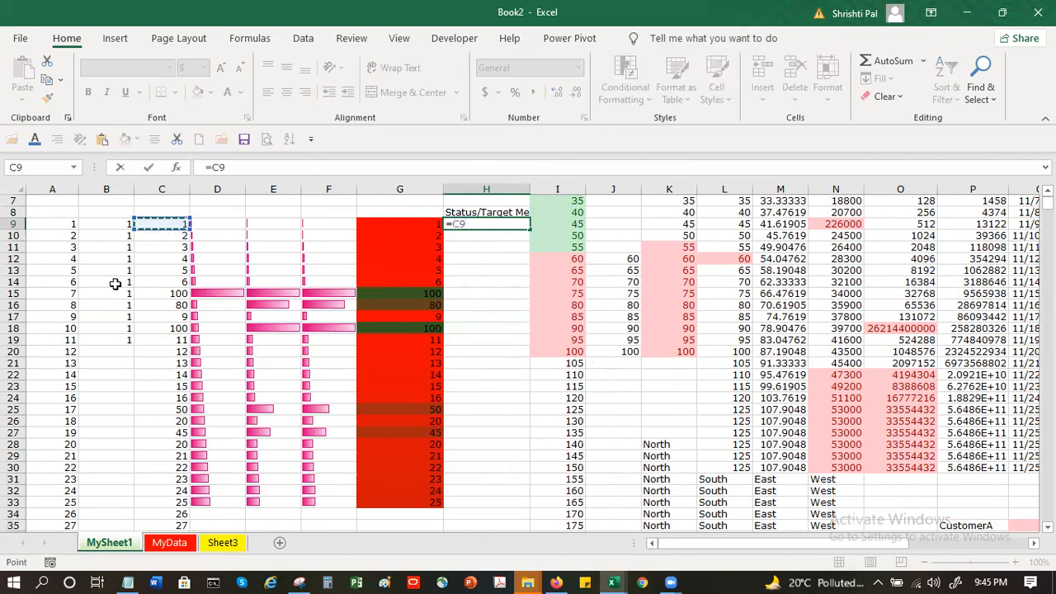
pyautogui.press('Return')
pyautogui.click(487, 221)
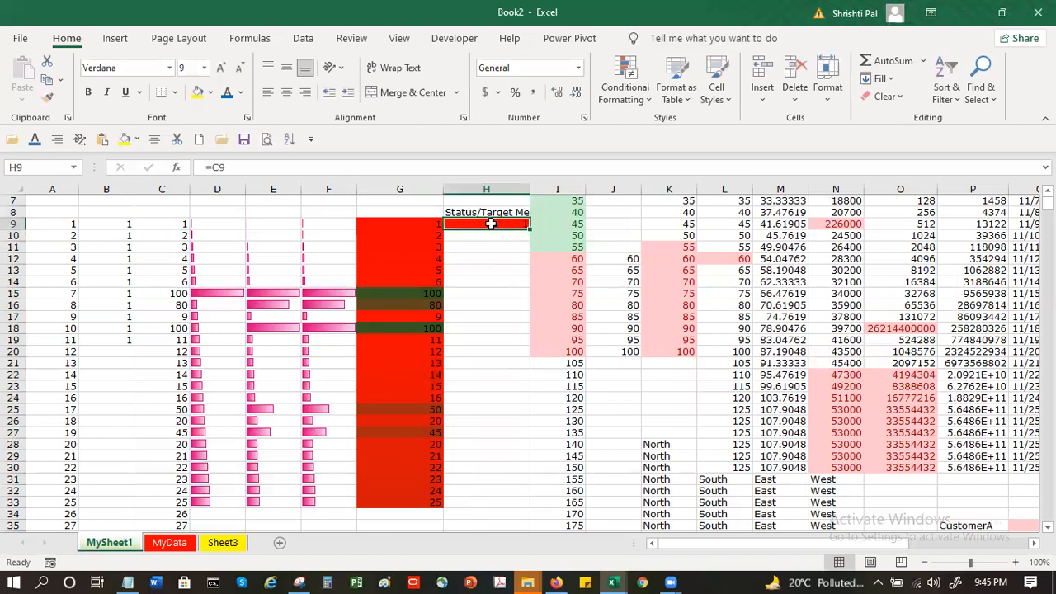
pyautogui.moveTo(533, 232); pyautogui.dragTo(545, 505)
# - Clear the conditional formatting rules from H9:H33
pyautogui.click(625, 82)
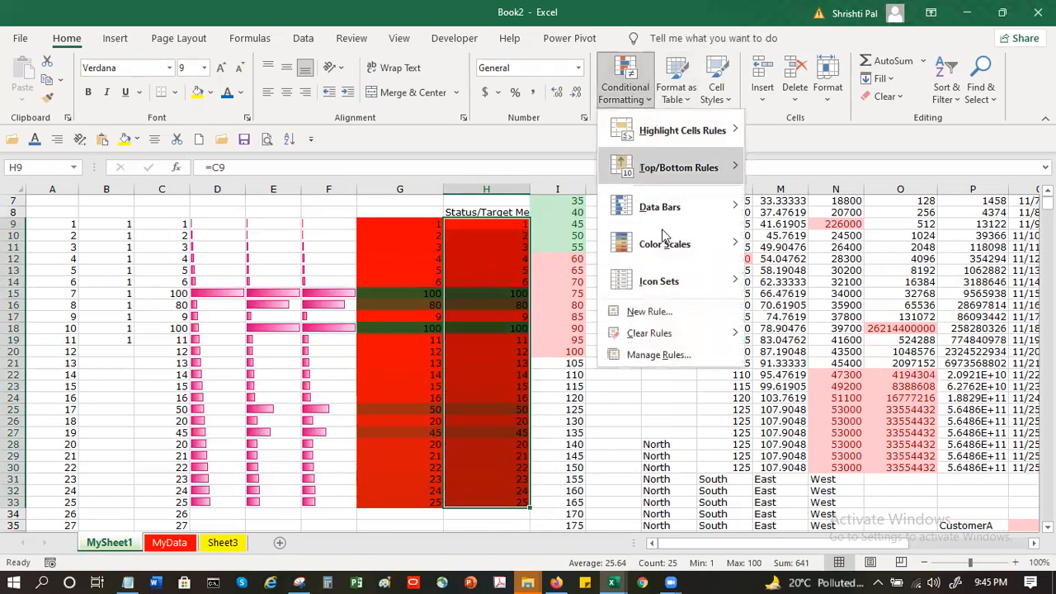
pyautogui.moveTo(650, 333)
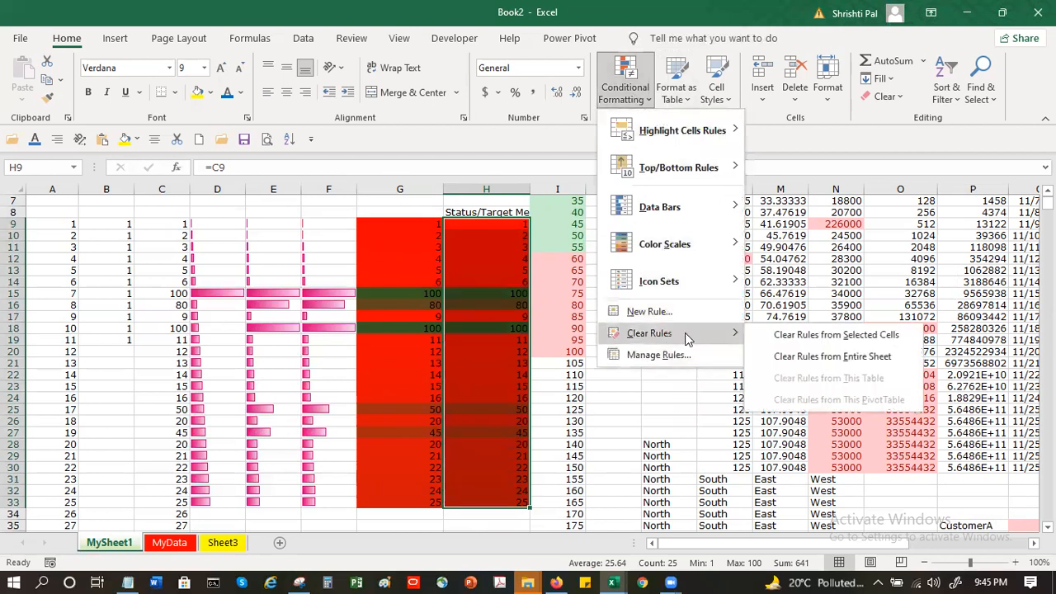
pyautogui.click(780, 333)
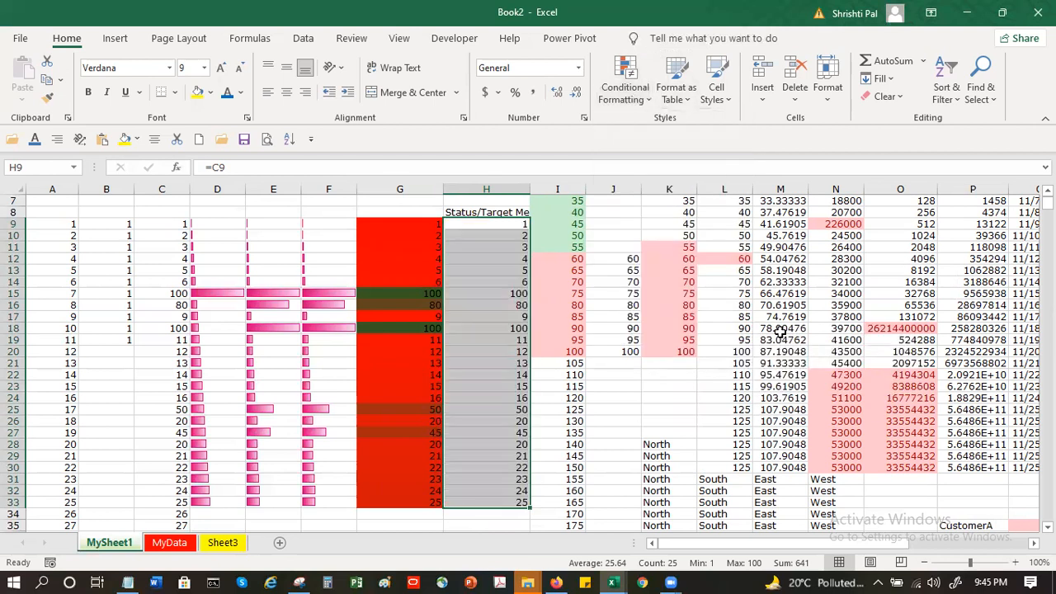
# - Apply the 3 Flags icon set to the Status/Target Met values in H9:H33
pyautogui.click(627, 91)
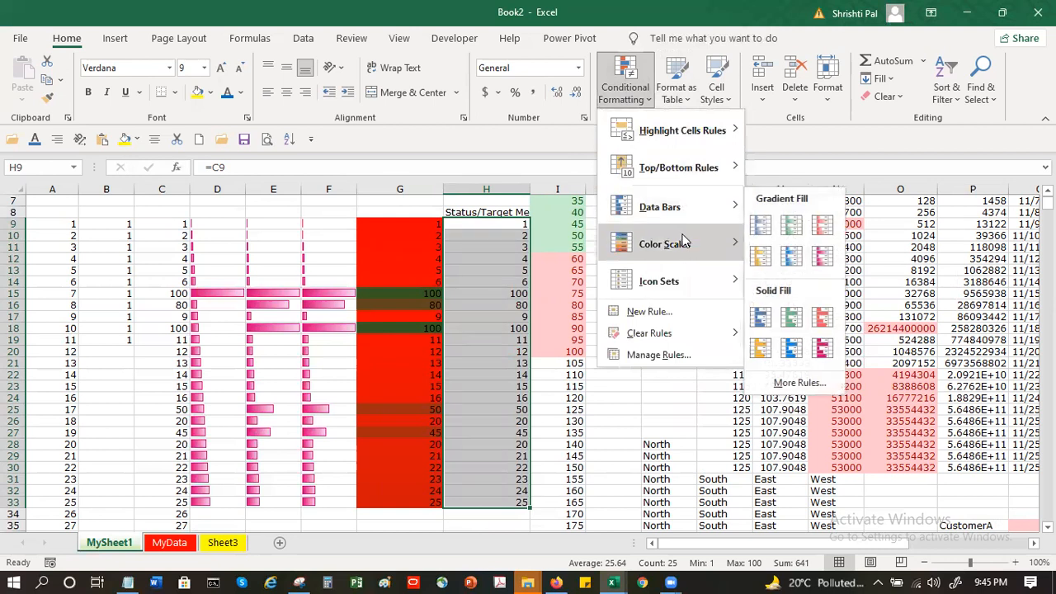
pyautogui.moveTo(667, 283)
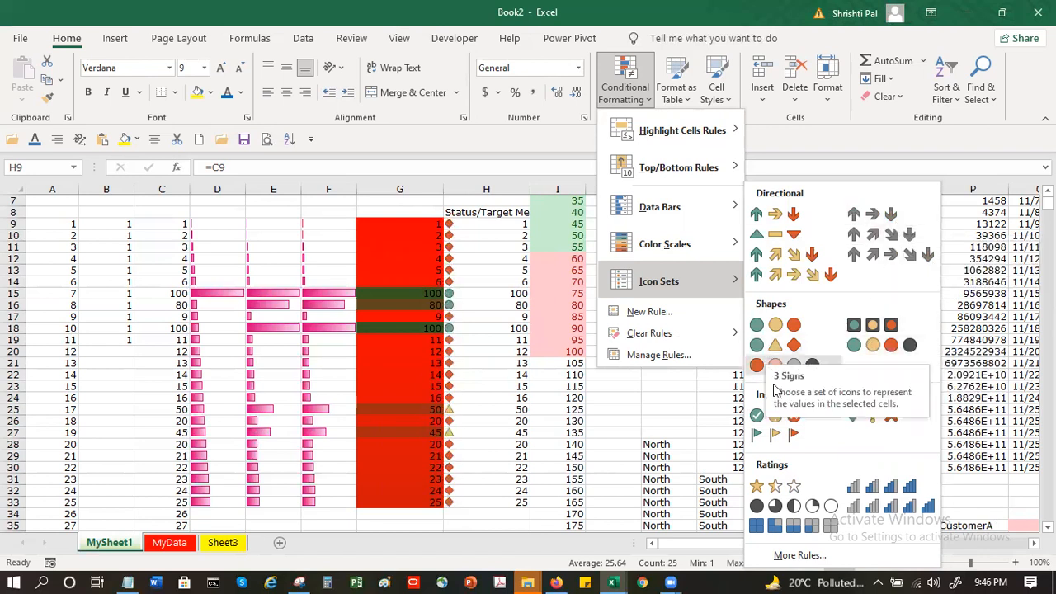
pyautogui.click(778, 436)
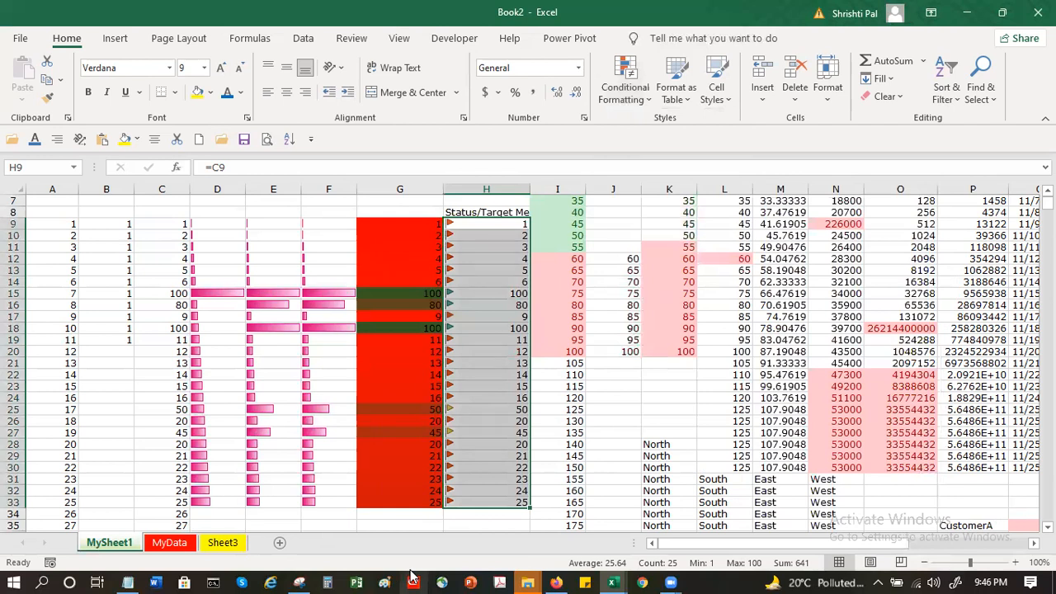
# - Edit the icon set rule on H9:H33 to show only the icons without the cell values
pyautogui.click(623, 96)
pyautogui.click(634, 352)
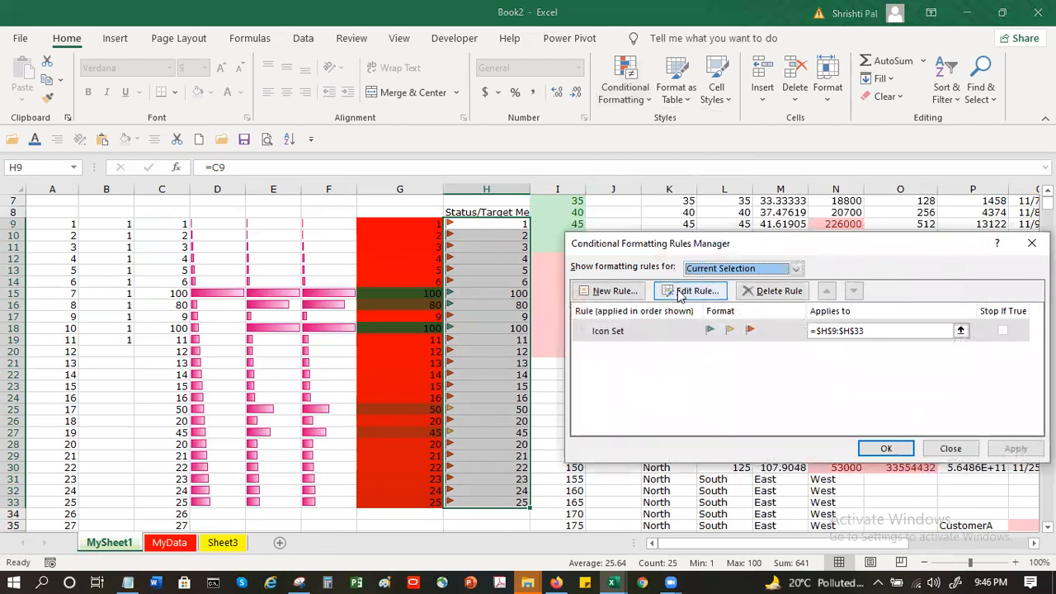
pyautogui.click(680, 293)
pyautogui.click(821, 375)
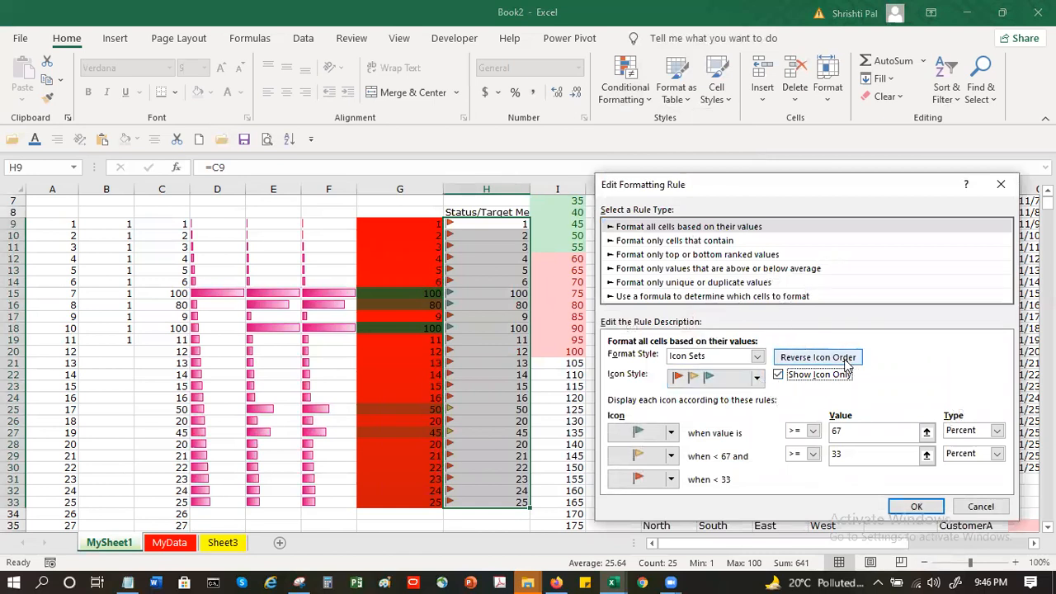
pyautogui.click(916, 507)
pyautogui.click(887, 449)
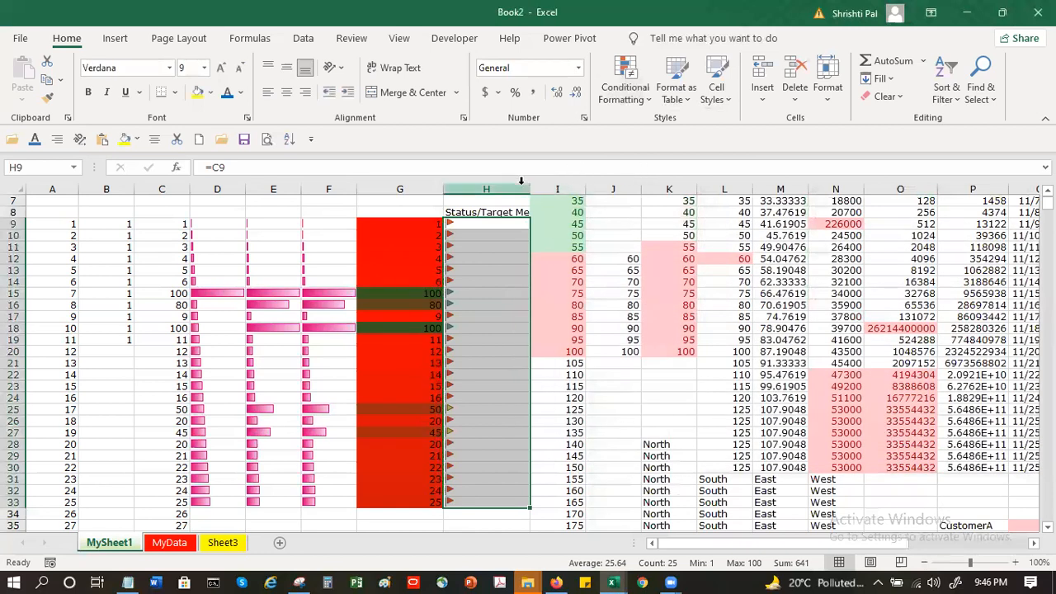
pyautogui.click(487, 213)
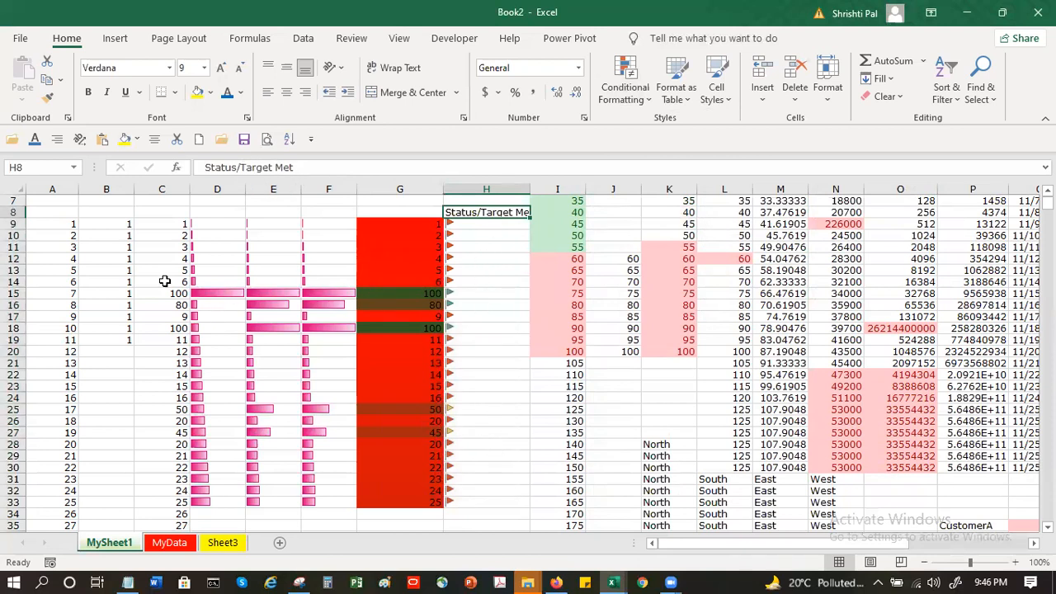
# - Change the value in C11 to 70
pyautogui.click(169, 248)
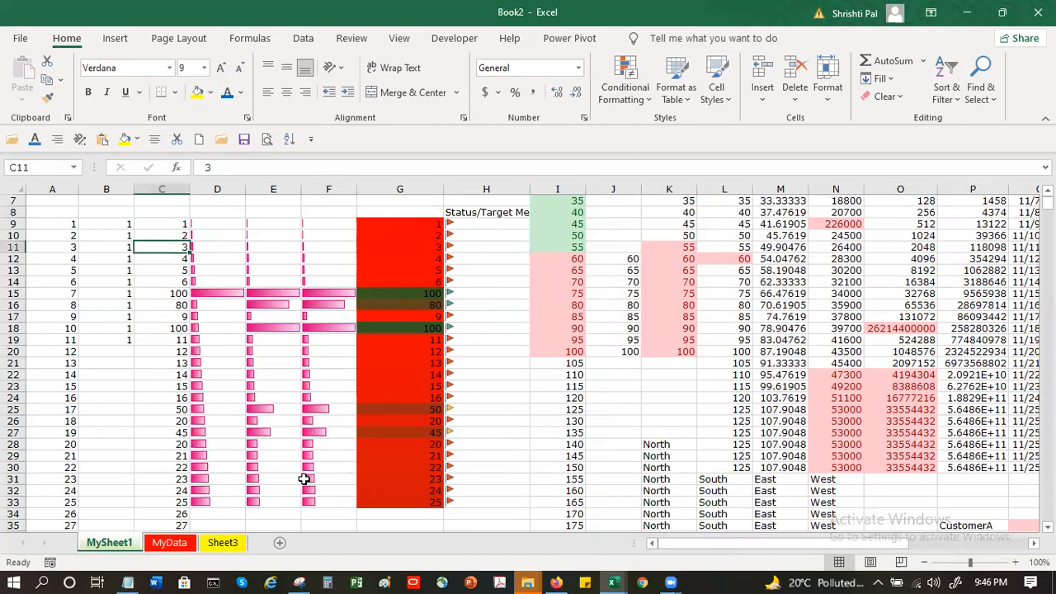
pyautogui.write('5')
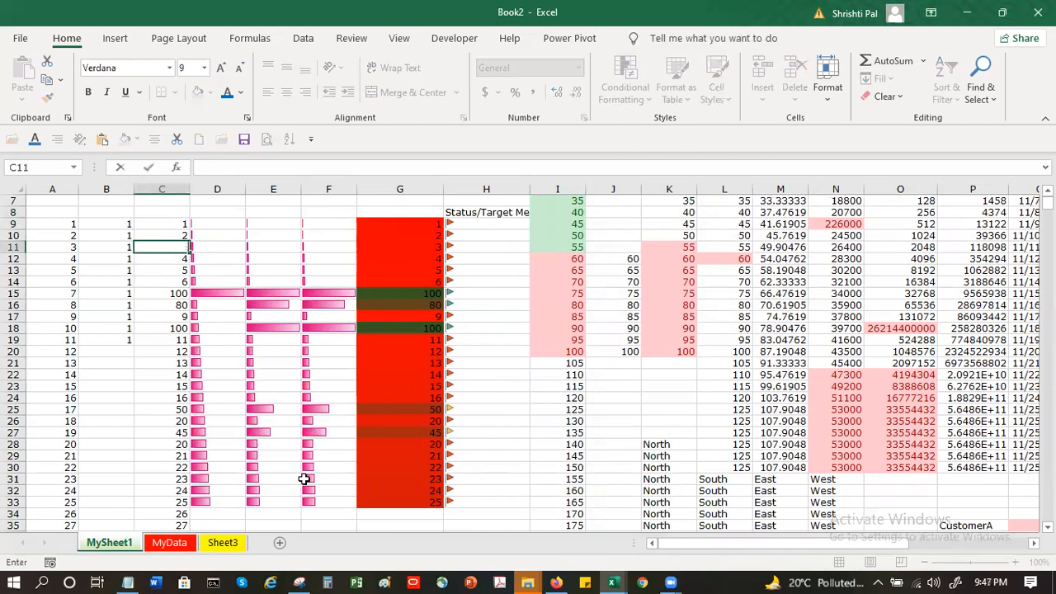
pyautogui.write('0')
pyautogui.press('Return')
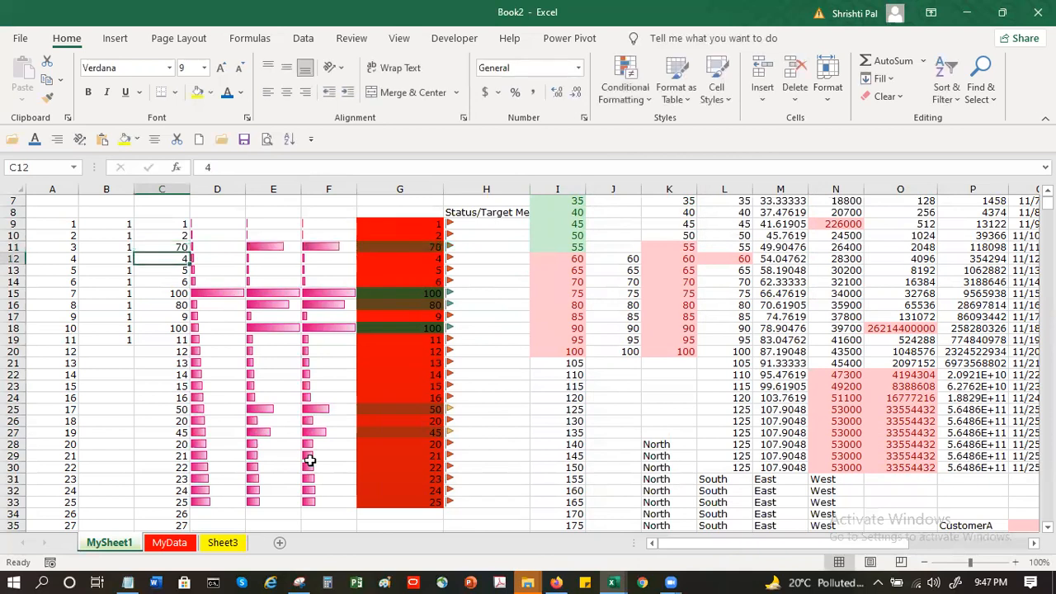
pyautogui.click(473, 246)
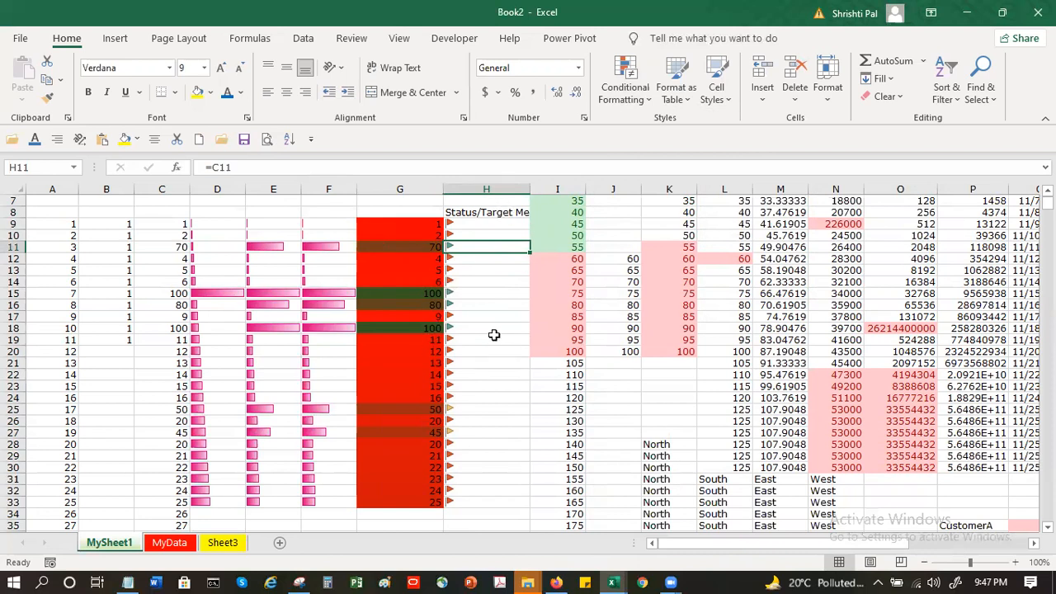
pyautogui.click(947, 91)
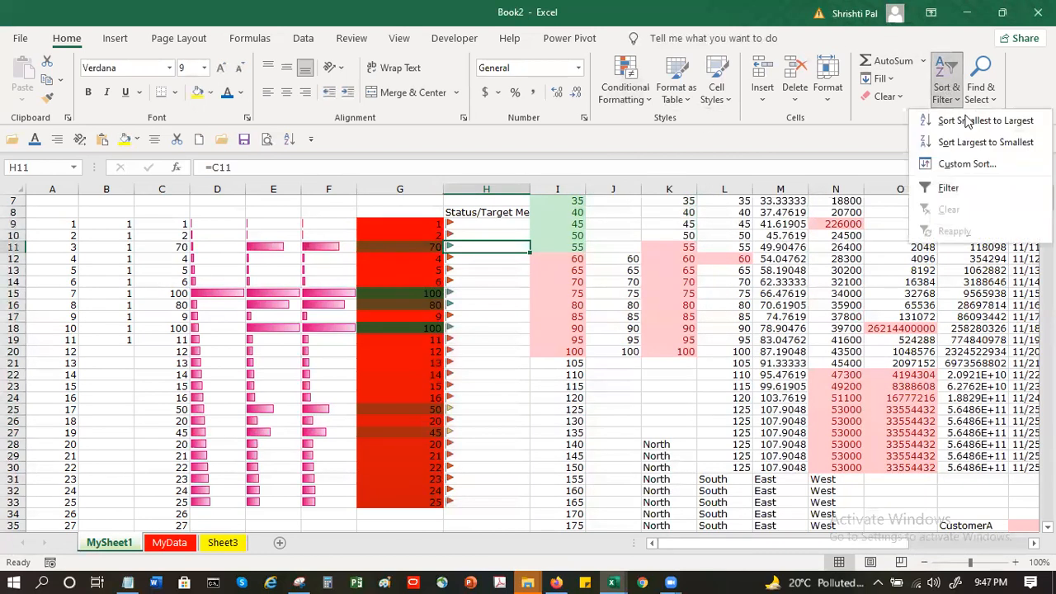
pyautogui.click(964, 165)
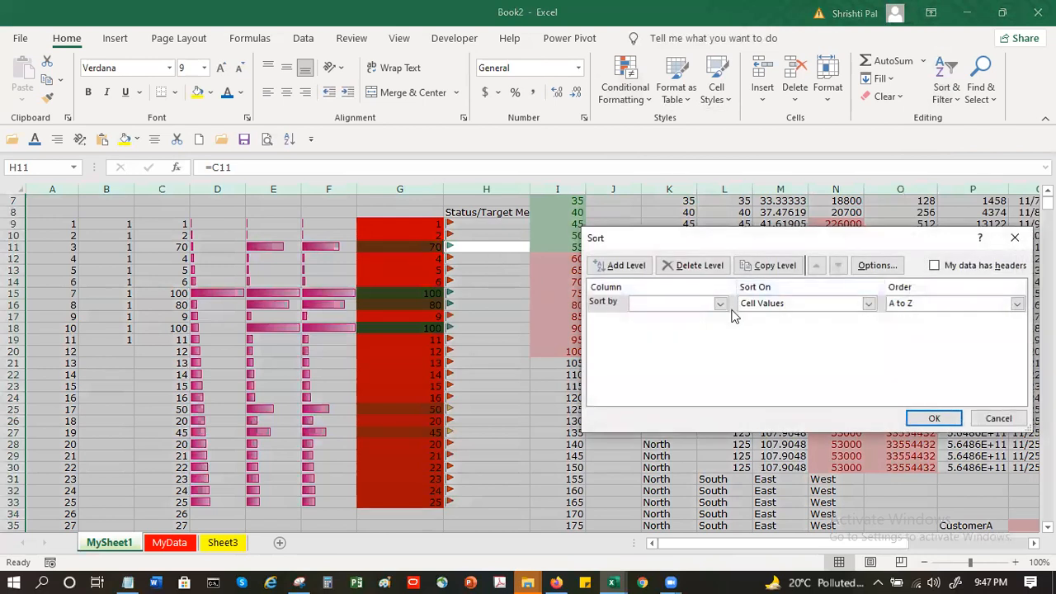
pyautogui.click(781, 306)
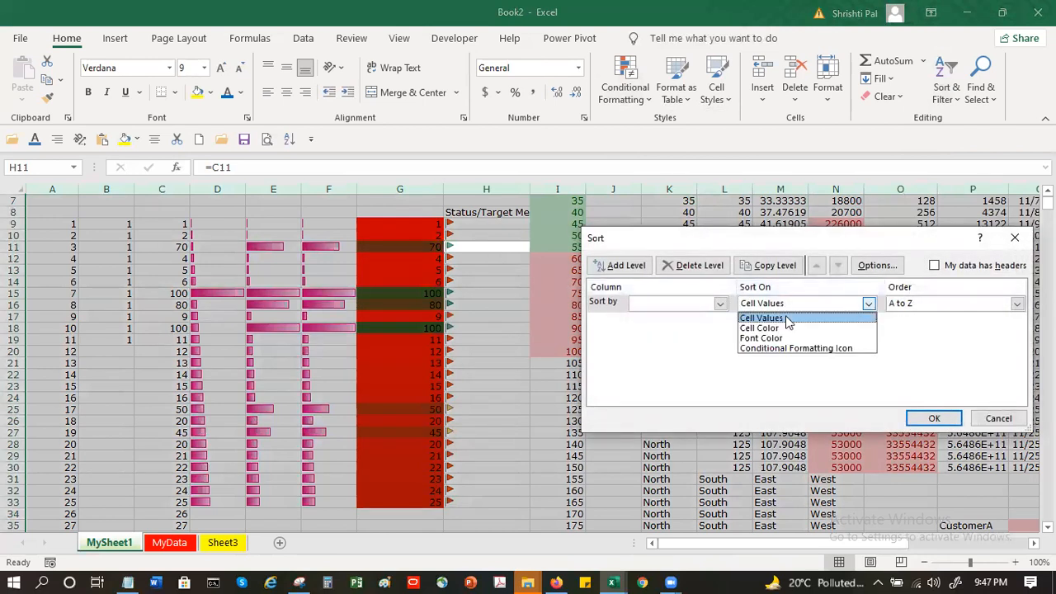
pyautogui.click(822, 349)
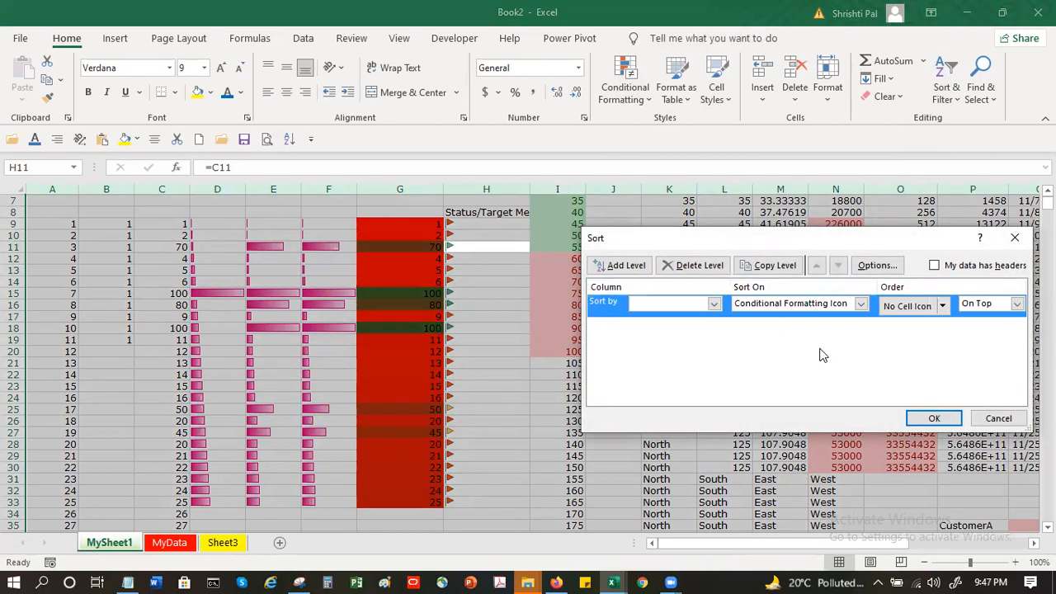
pyautogui.click(944, 306)
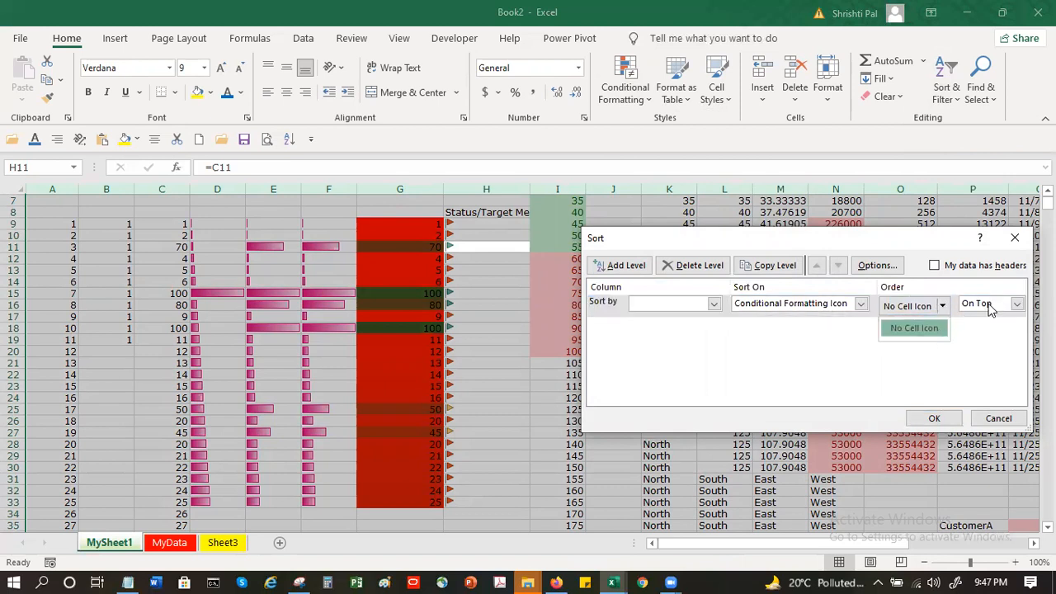
pyautogui.click(988, 345)
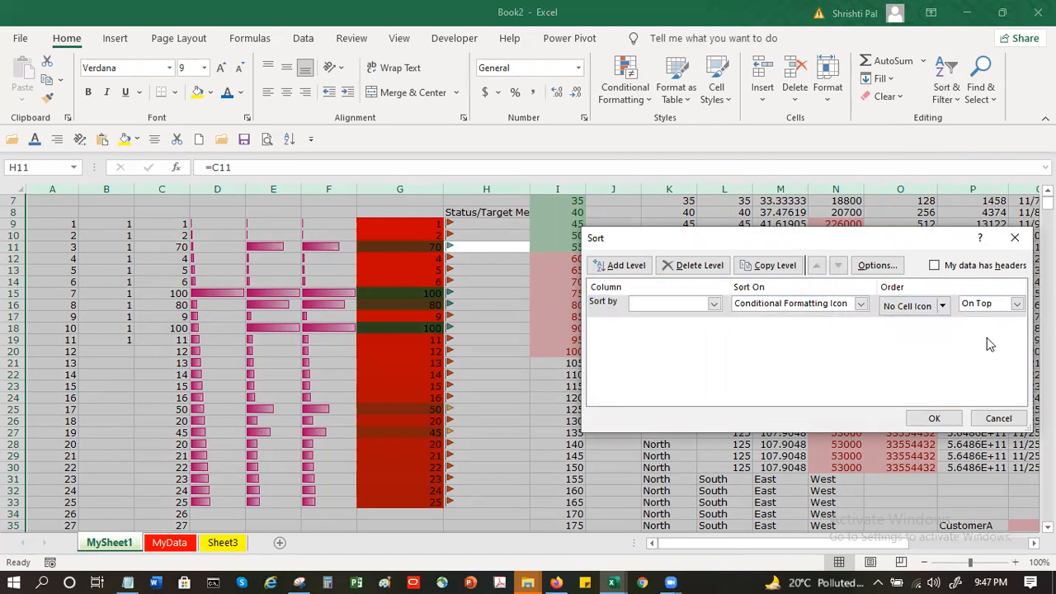
pyautogui.click(715, 305)
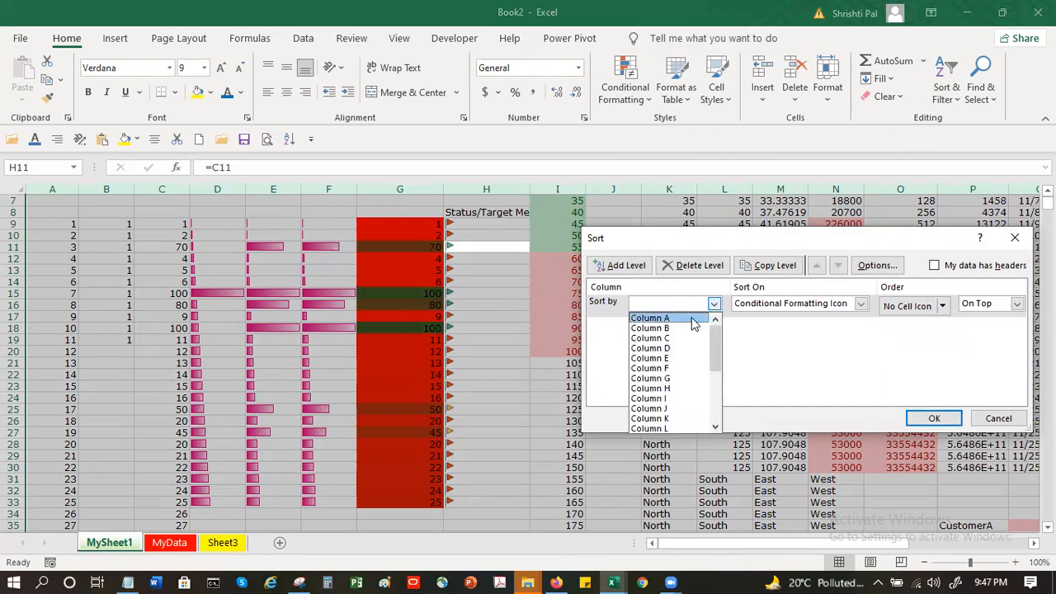
pyautogui.click(694, 379)
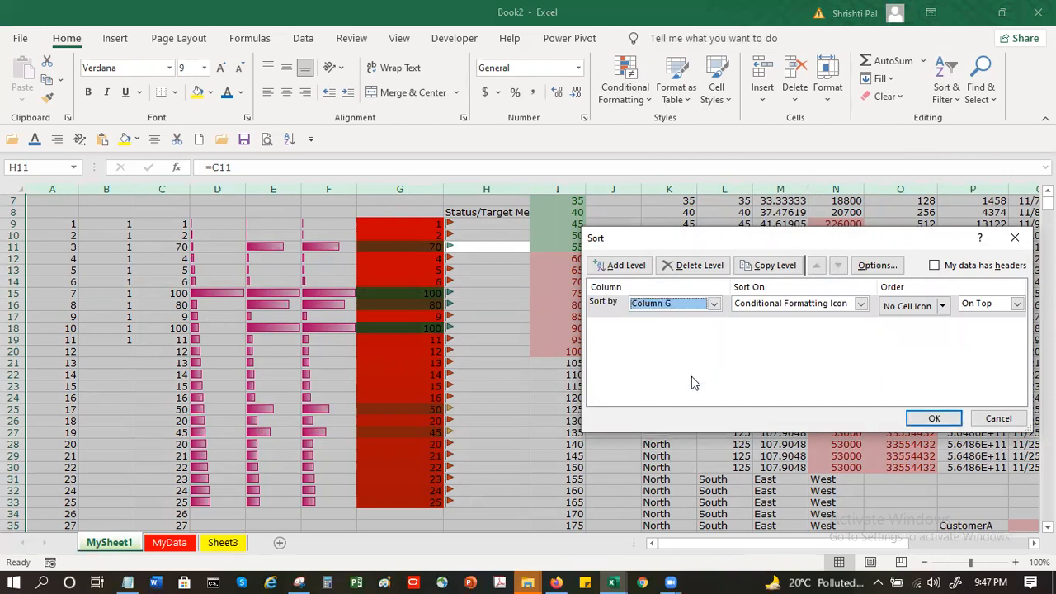
pyautogui.click(945, 308)
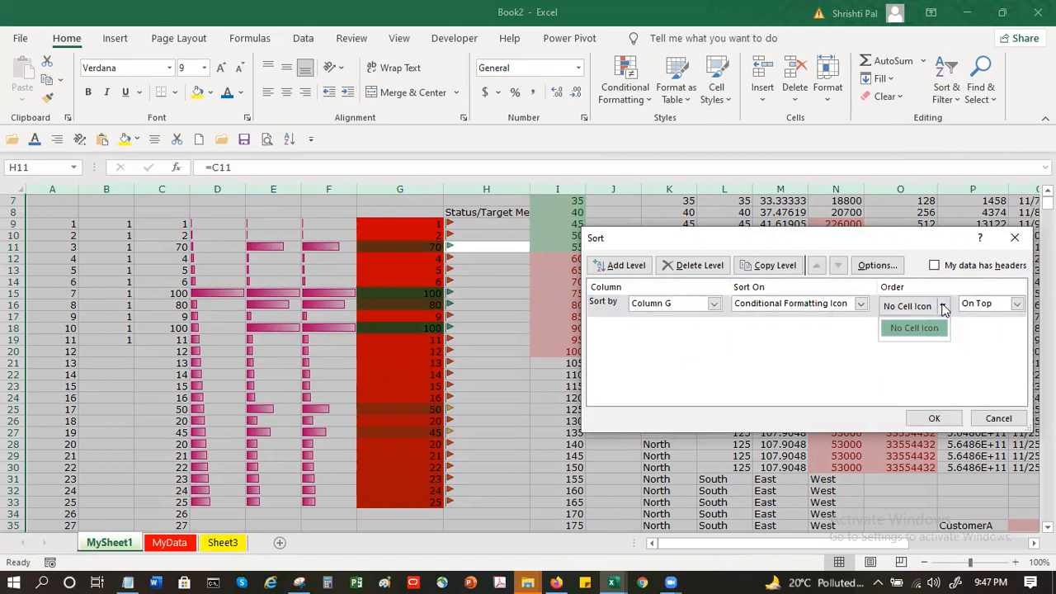
pyautogui.click(942, 307)
pyautogui.click(995, 417)
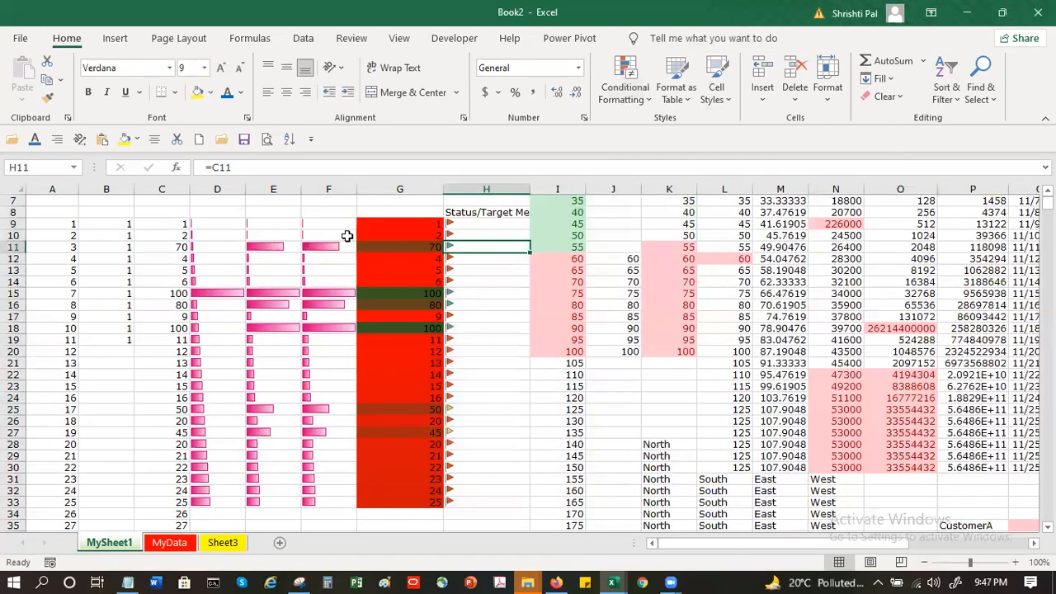
# - Open a custom sort for H9:H33, continuing with only the current selection
pyautogui.click(388, 229)
pyautogui.click(485, 227)
pyautogui.moveTo(485, 257); pyautogui.dragTo(491, 502)
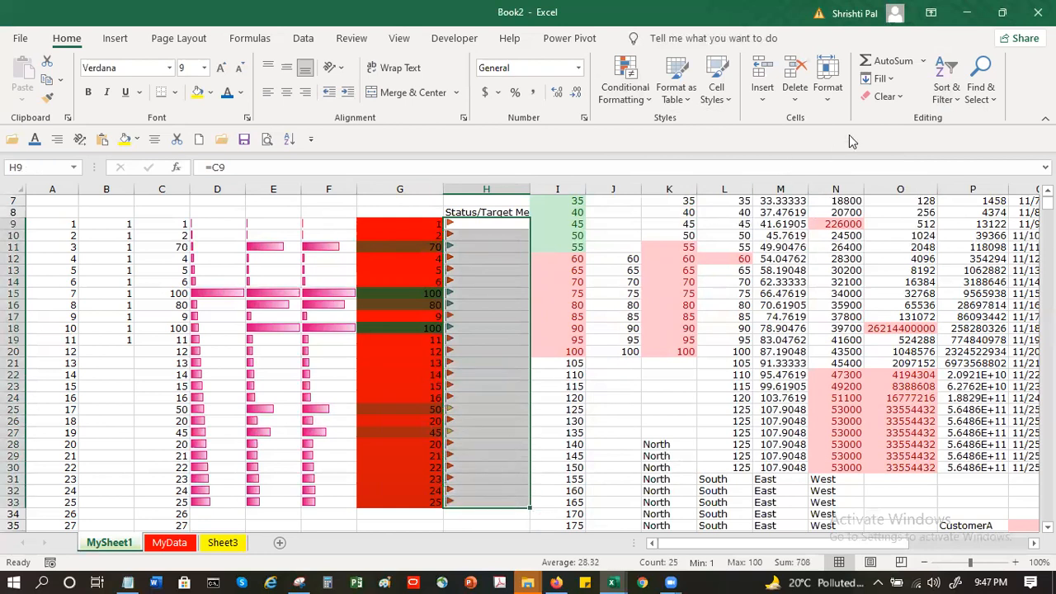
pyautogui.click(950, 89)
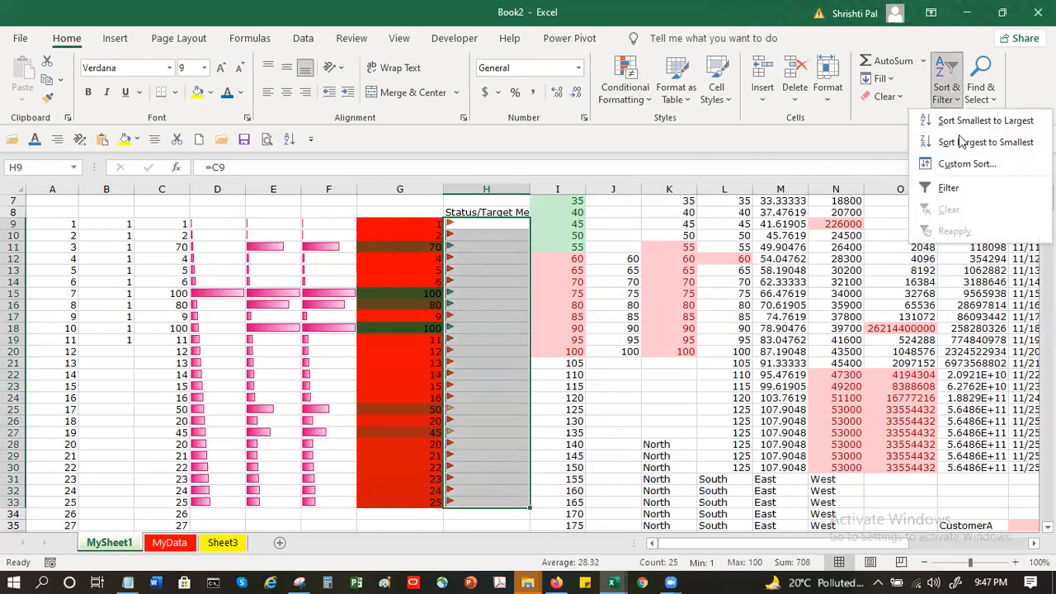
pyautogui.click(970, 164)
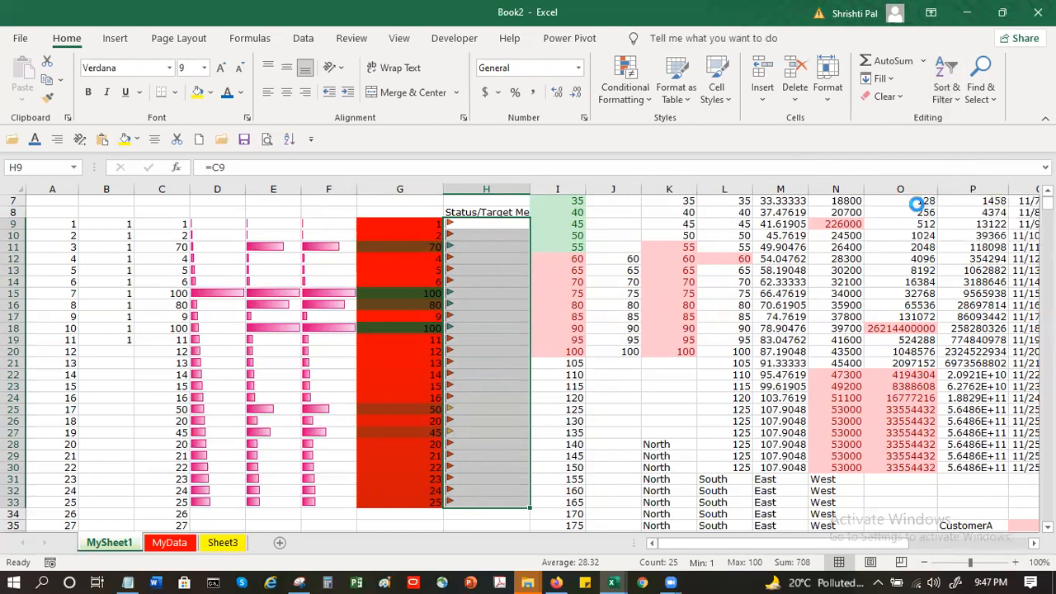
pyautogui.click(777, 347)
pyautogui.click(853, 374)
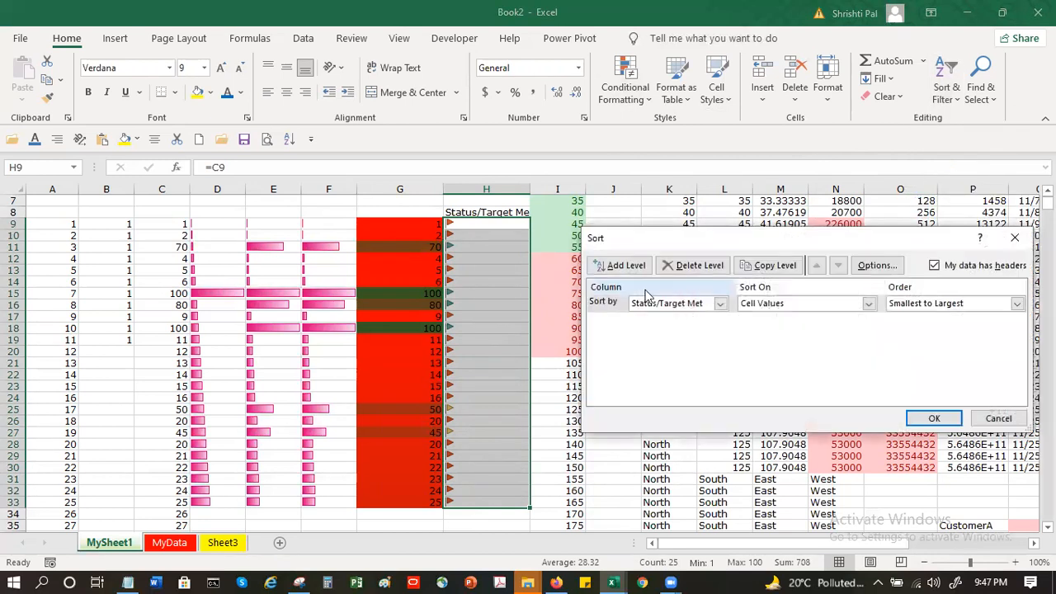
# - Set the first sort level to order Status/Target Met by conditional formatting icon with the green flag on top
pyautogui.click(869, 304)
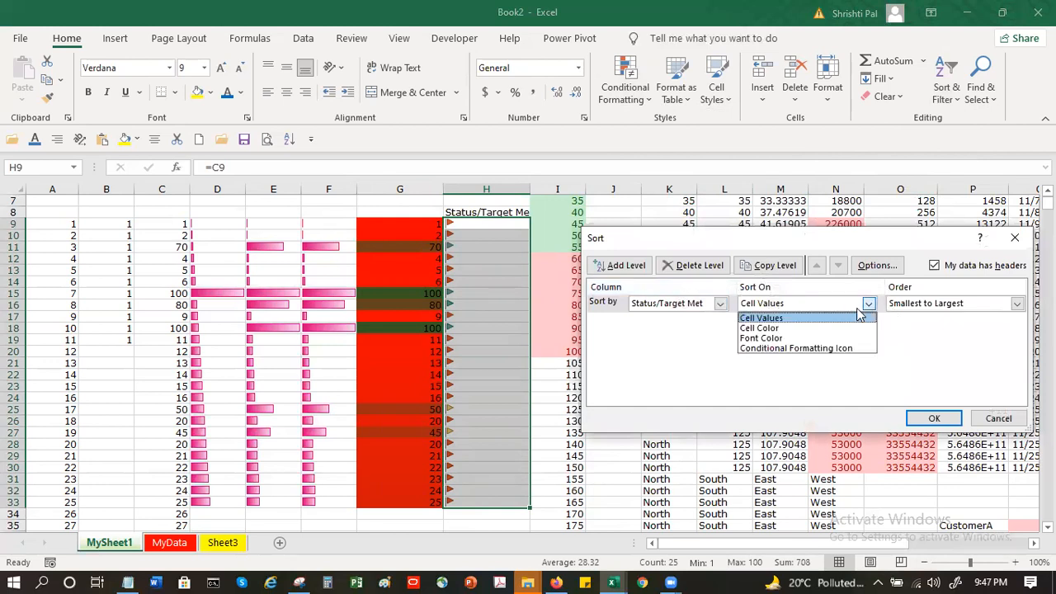
pyautogui.click(845, 351)
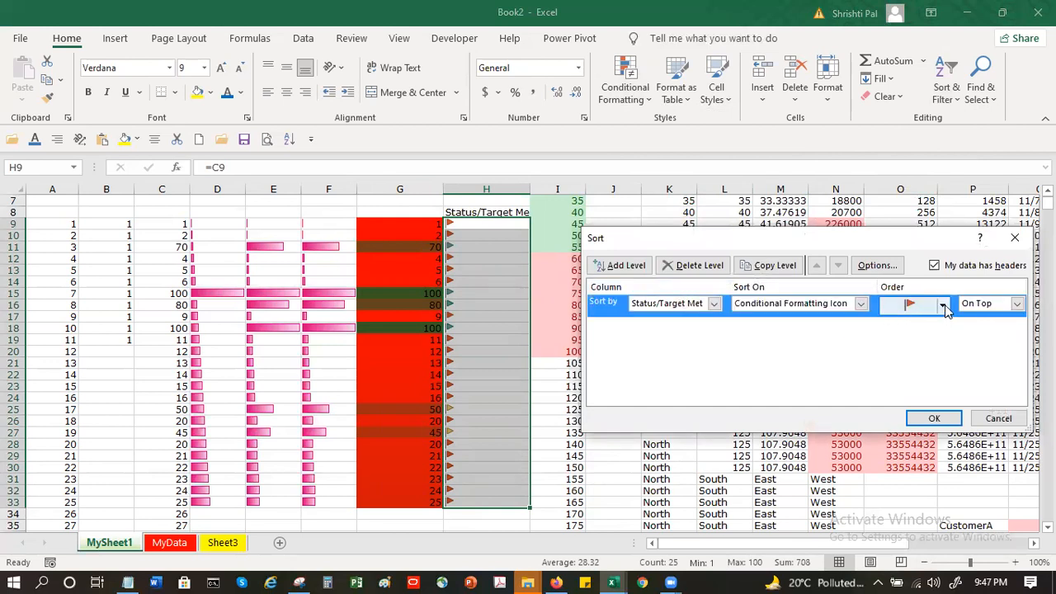
pyautogui.click(942, 304)
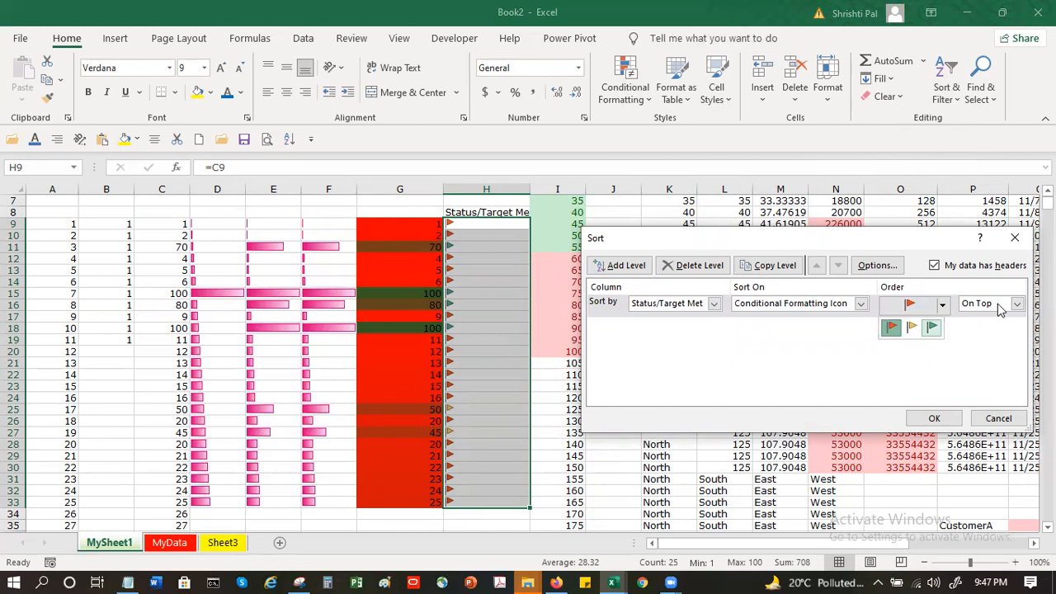
pyautogui.click(932, 329)
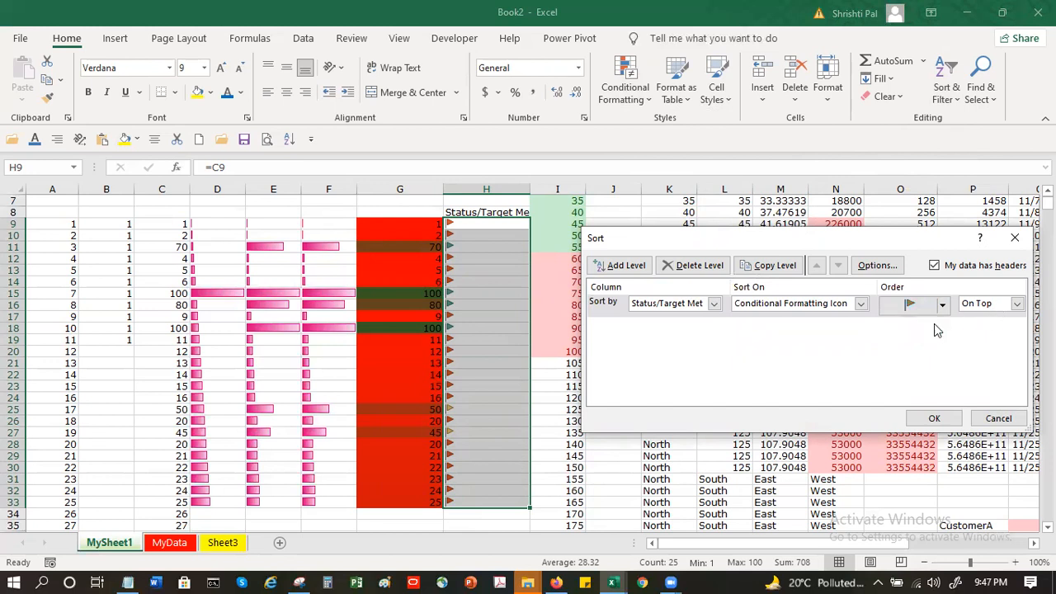
# - Add a second sort level on Status/Target Met by conditional formatting icon with the red flag on top
pyautogui.click(619, 266)
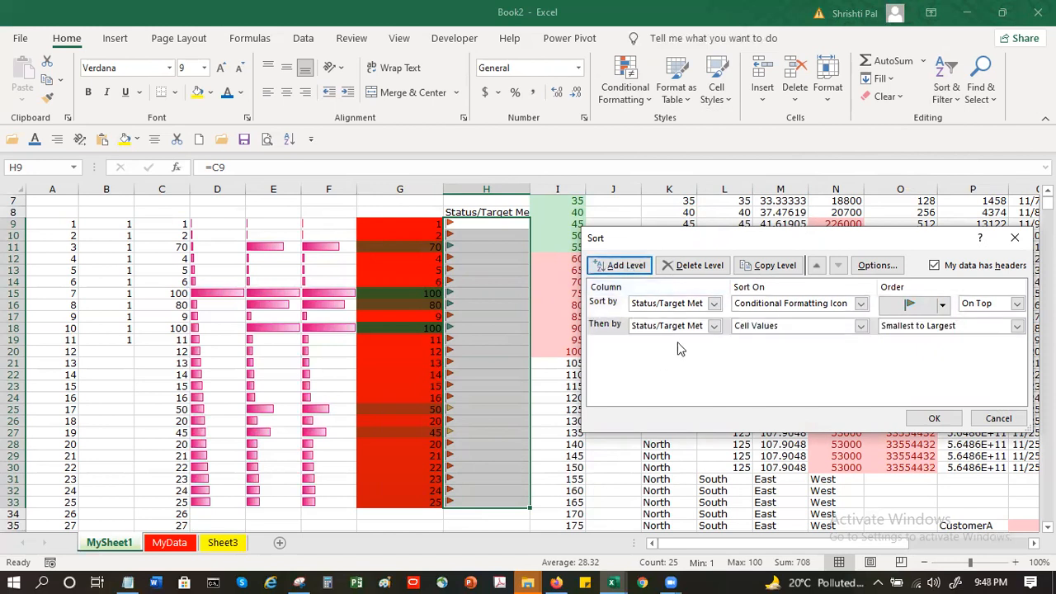
pyautogui.click(859, 326)
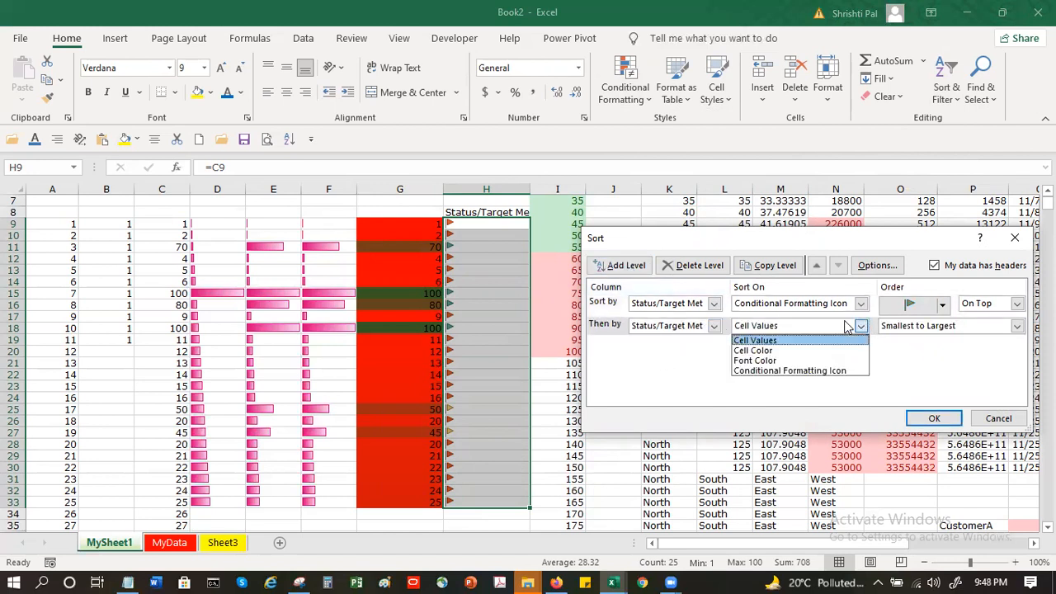
pyautogui.click(841, 372)
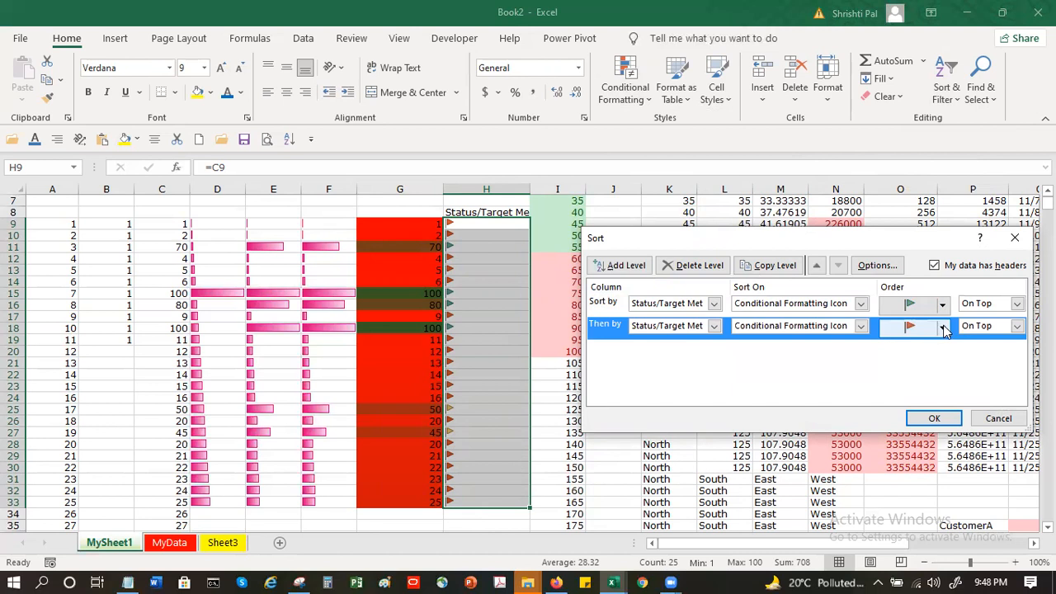
# - Add a third sort level on Status/Target Met by conditional formatting icon with the yellow flag on top, and apply the sort
pyautogui.click(615, 266)
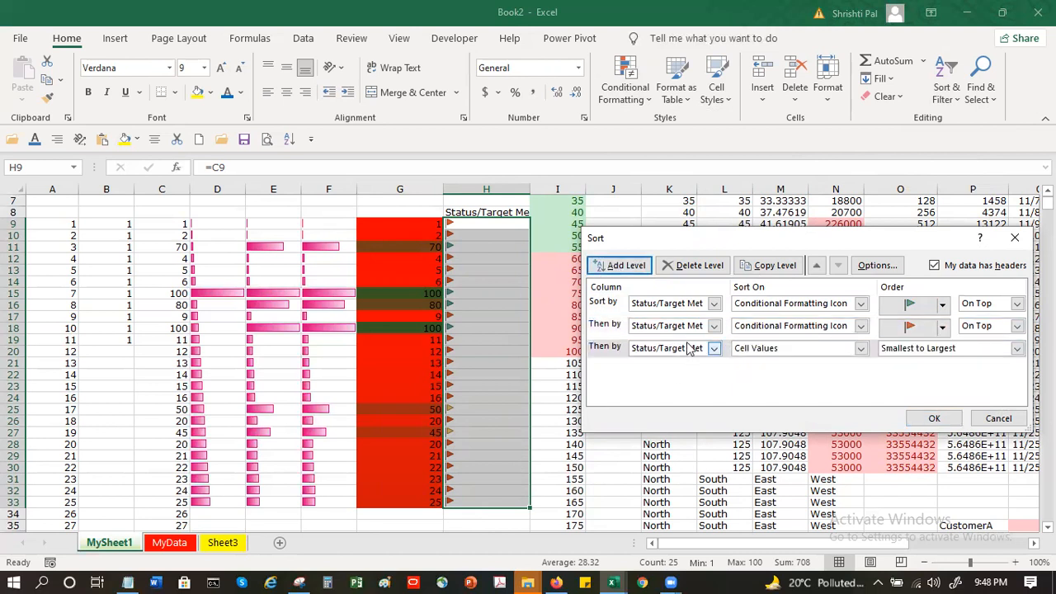
pyautogui.click(821, 349)
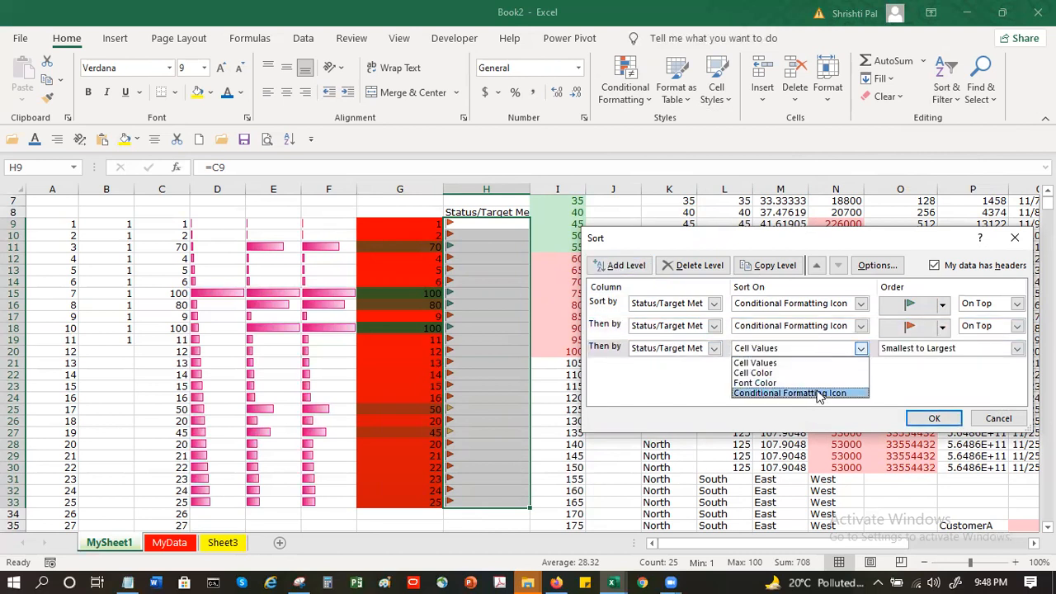
pyautogui.click(820, 394)
pyautogui.click(943, 350)
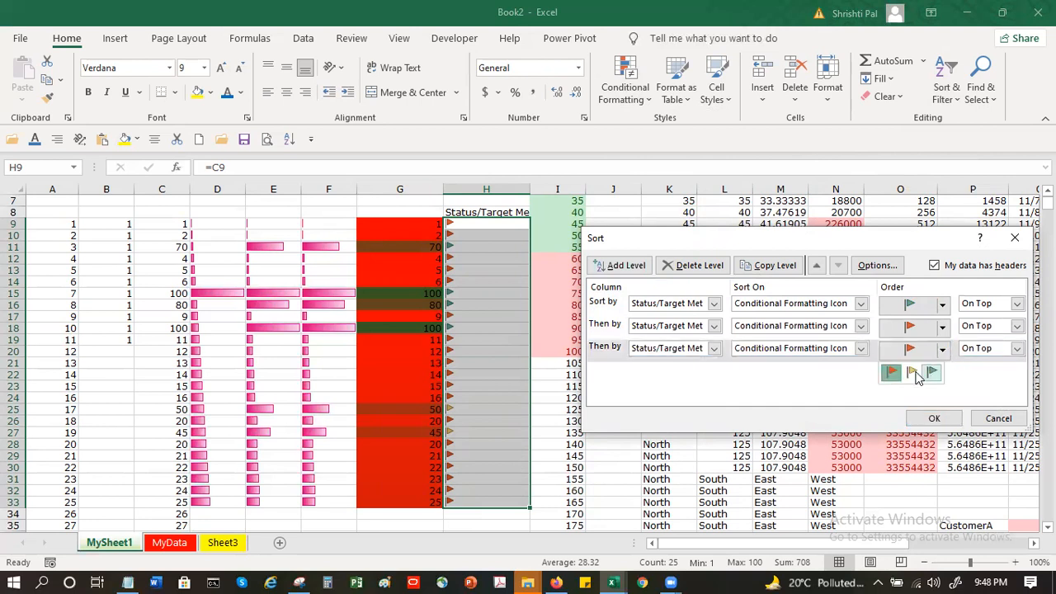
pyautogui.click(912, 375)
pyautogui.click(935, 418)
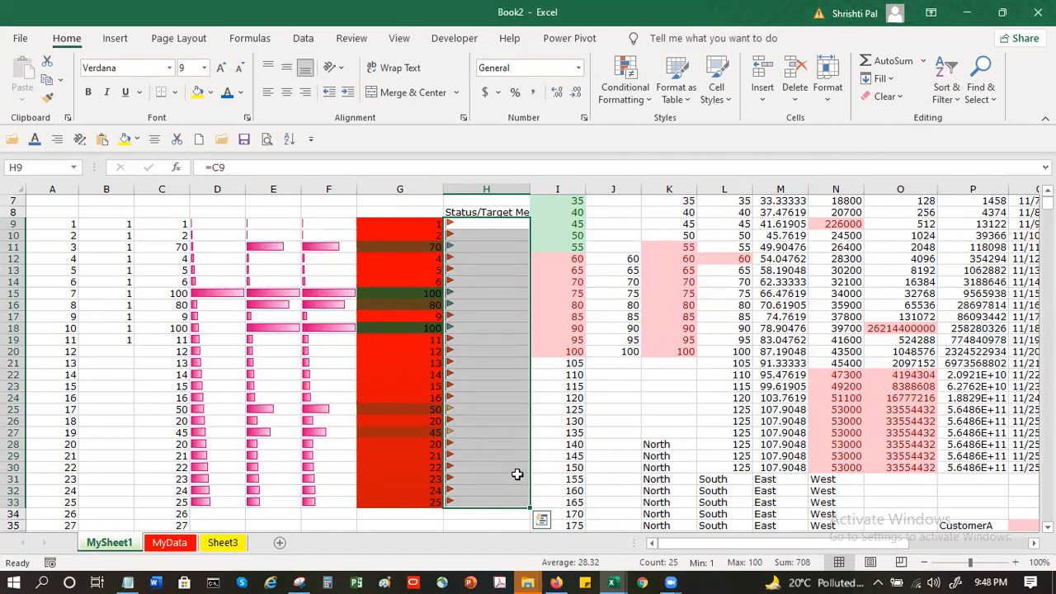
pyautogui.click(949, 90)
pyautogui.click(972, 163)
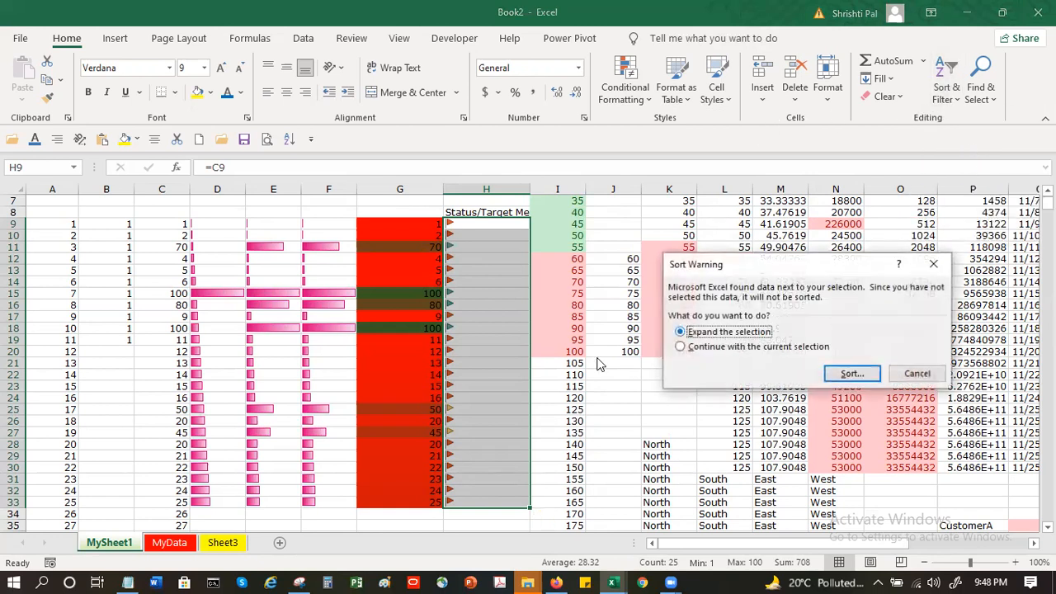
pyautogui.click(853, 373)
pyautogui.click(486, 269)
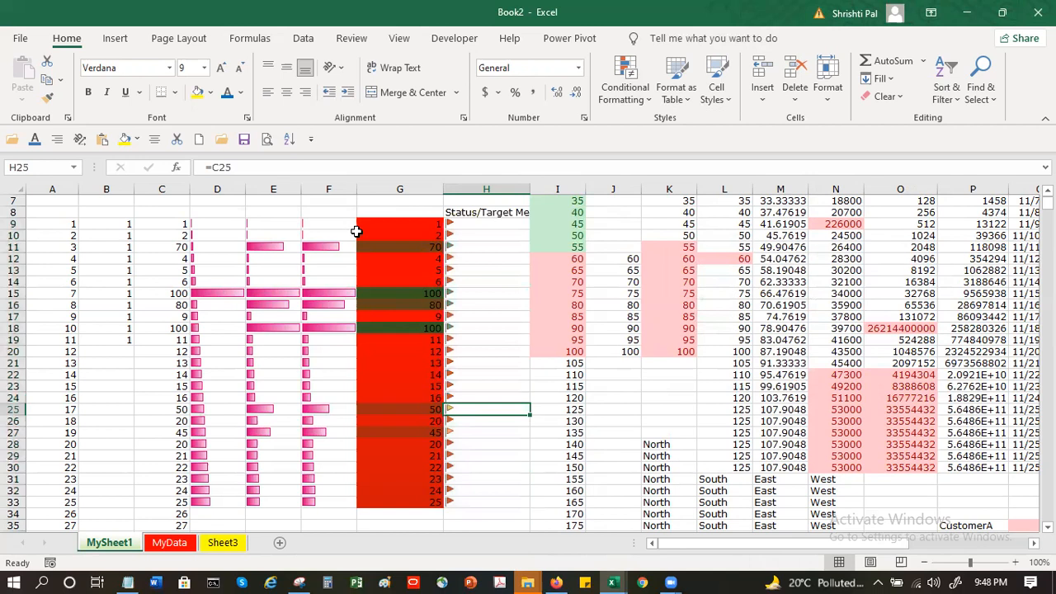
# - Try a custom sort of G9:H33 using the existing green, red and yellow flag icon levels
pyautogui.click(387, 225)
pyautogui.moveTo(387, 225); pyautogui.dragTo(477, 501)
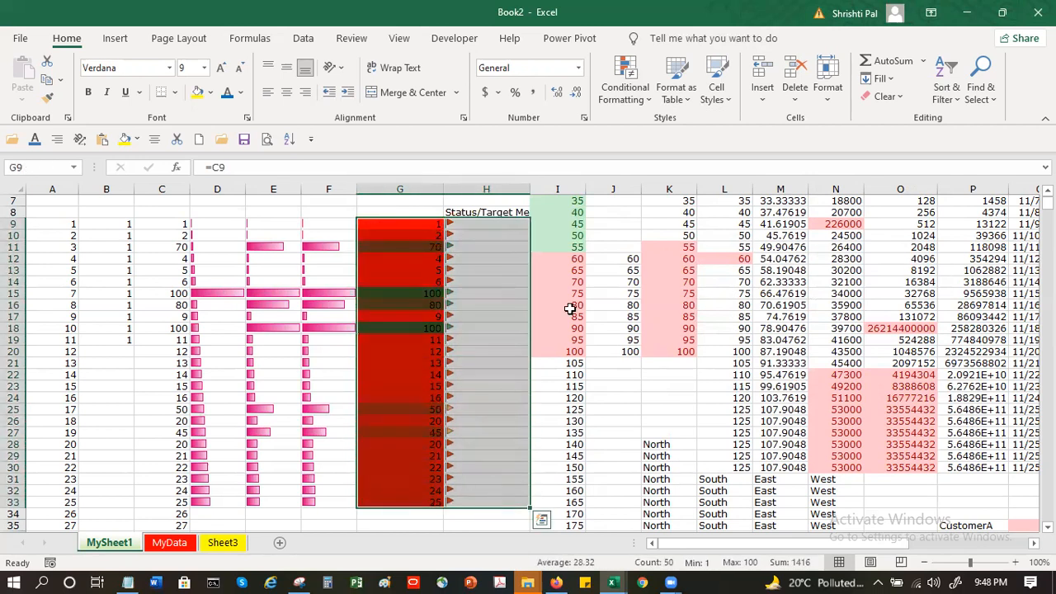
pyautogui.click(947, 89)
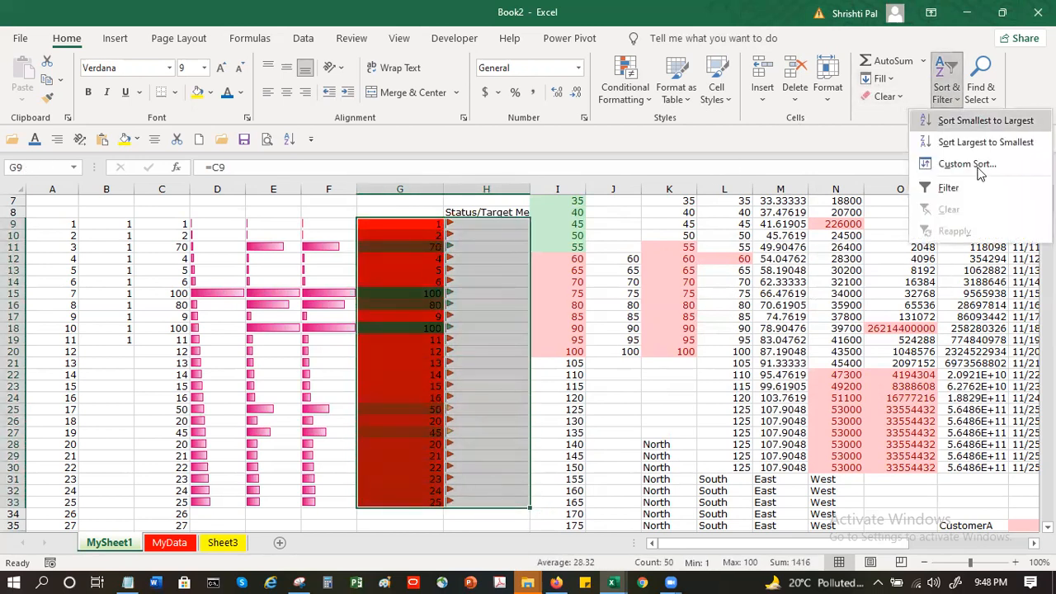
pyautogui.click(966, 164)
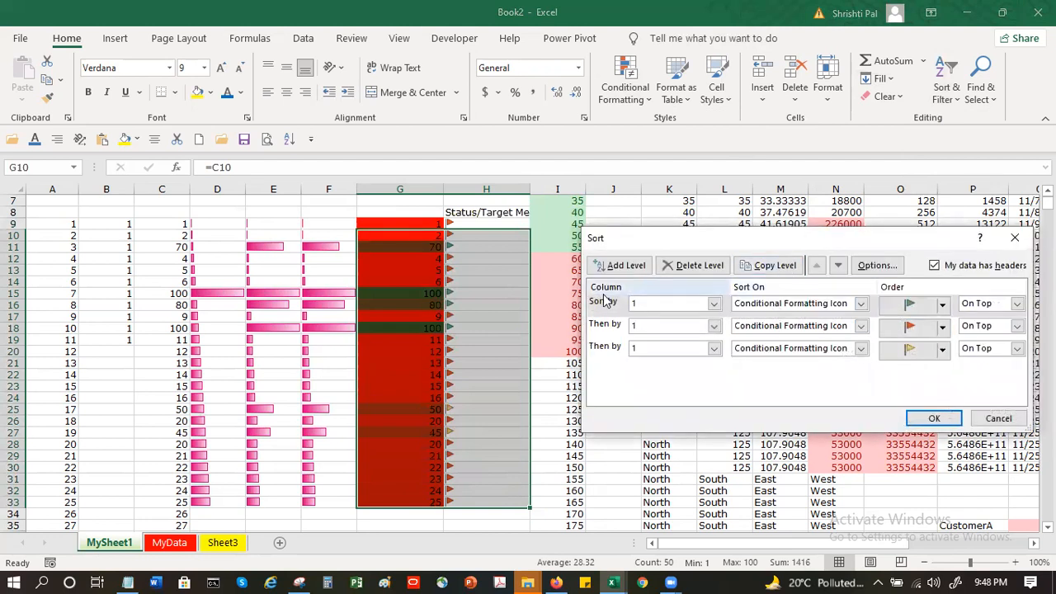
pyautogui.click(700, 303)
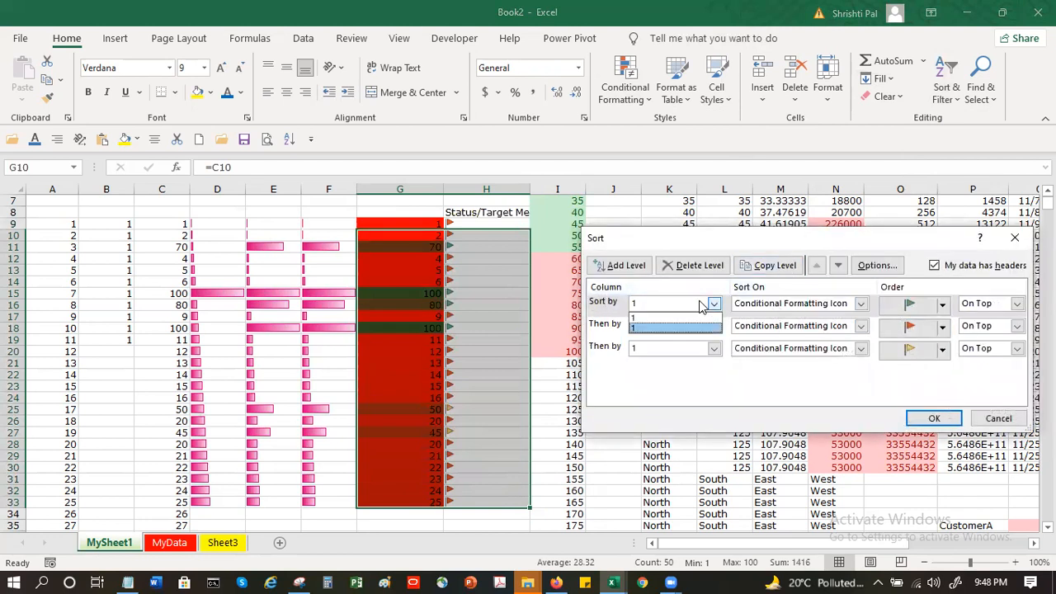
pyautogui.click(700, 306)
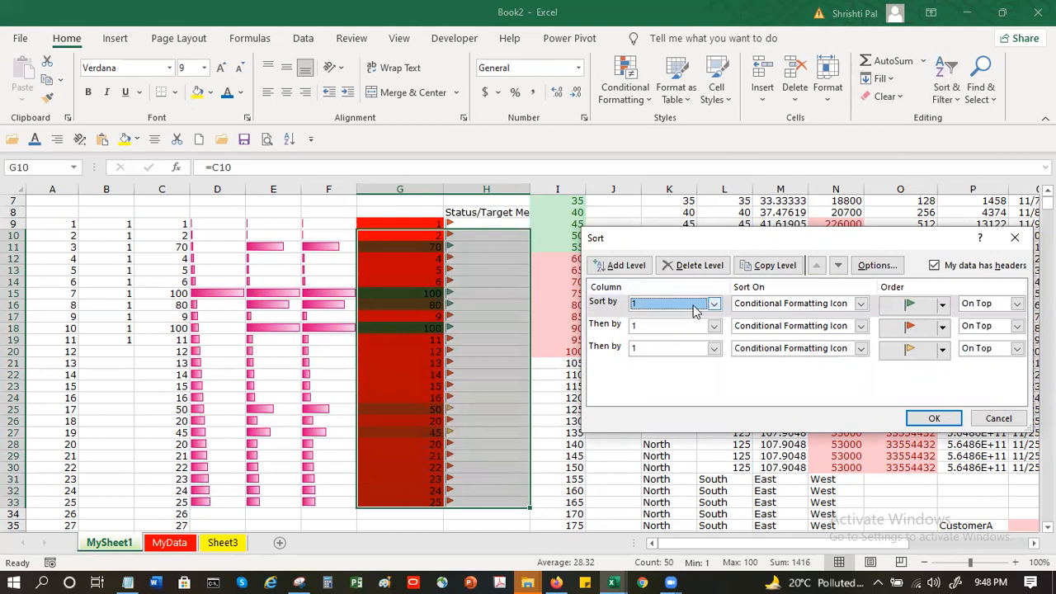
pyautogui.press('Return')
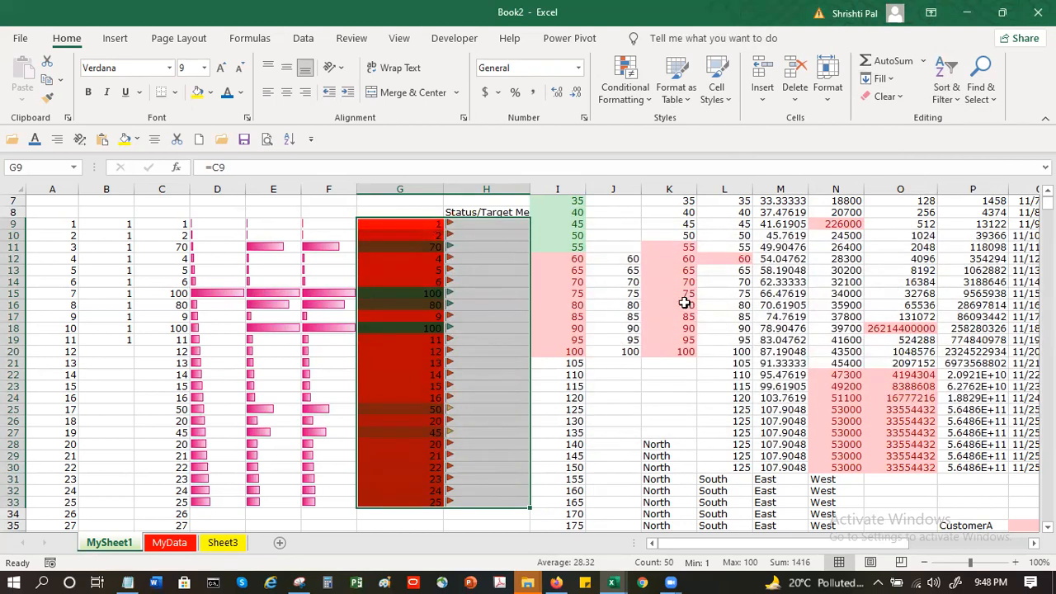
# - Enter the header Amount in cell G8
pyautogui.click(412, 212)
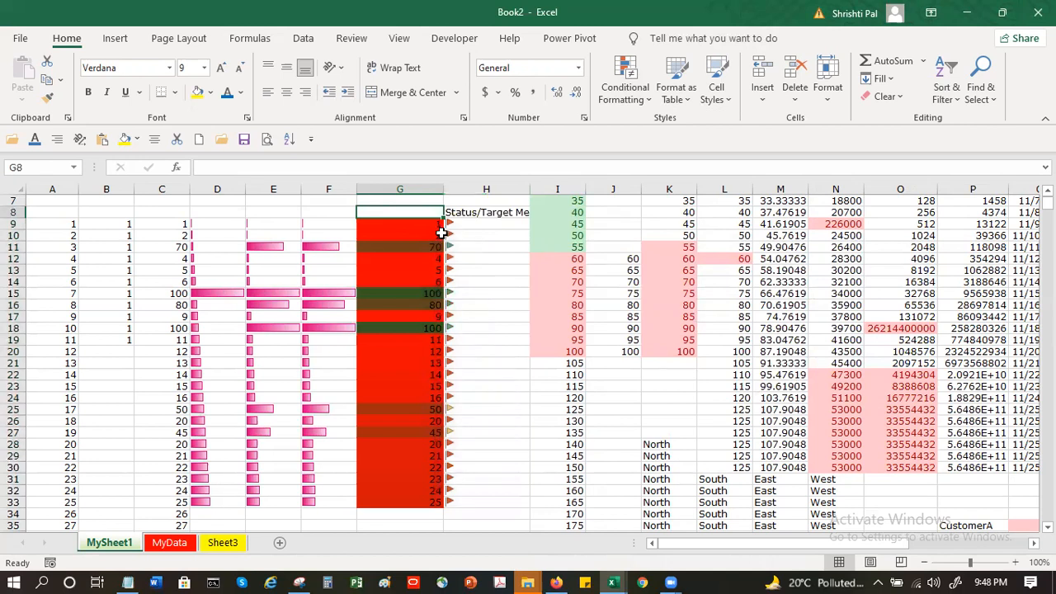
pyautogui.write('Amount')
pyautogui.press('Return')
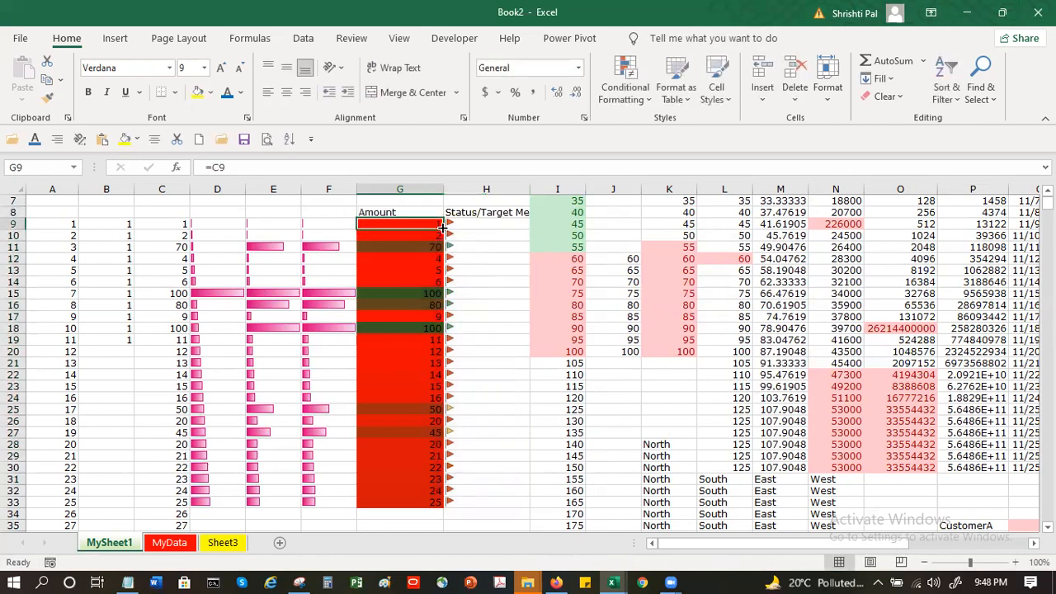
# - Custom sort G8:H33 by Status/Target Met icon with green flags on top, red flags on bottom and yellow flags on top
pyautogui.moveTo(370, 213); pyautogui.dragTo(503, 500)
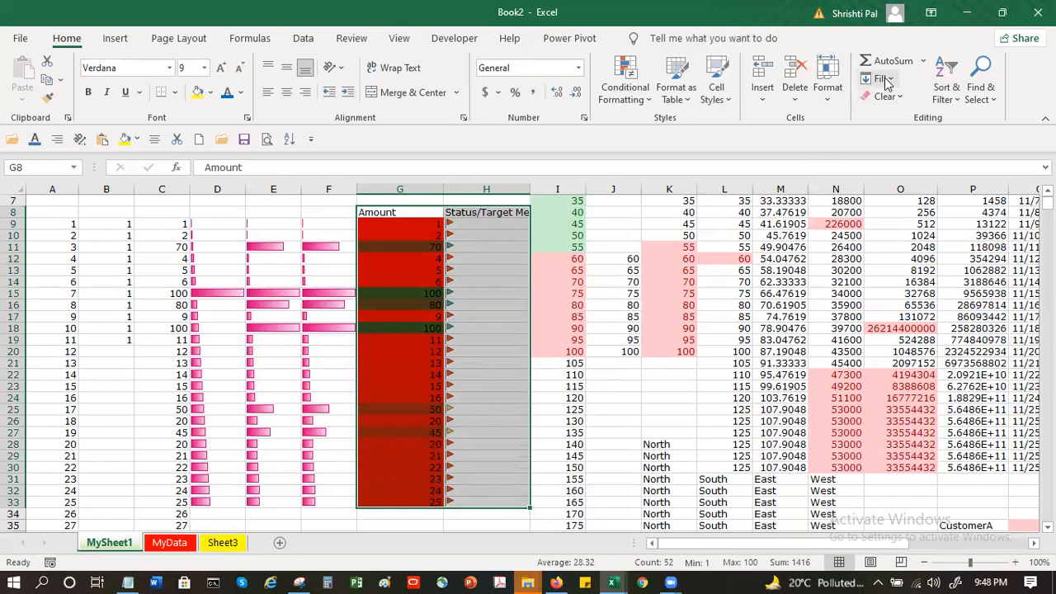
pyautogui.click(947, 93)
pyautogui.click(959, 161)
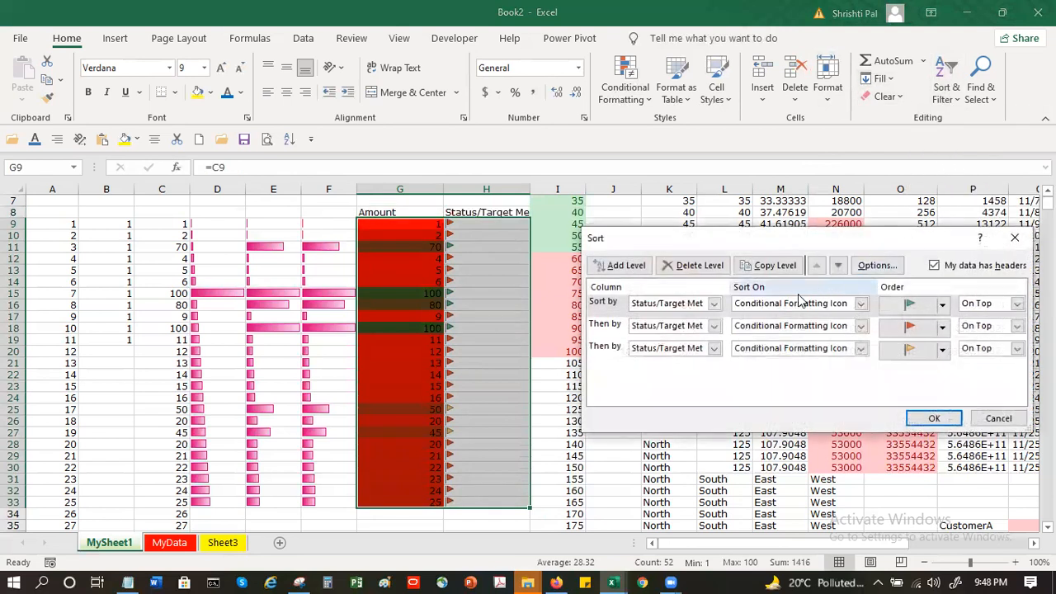
pyautogui.click(990, 326)
pyautogui.click(990, 350)
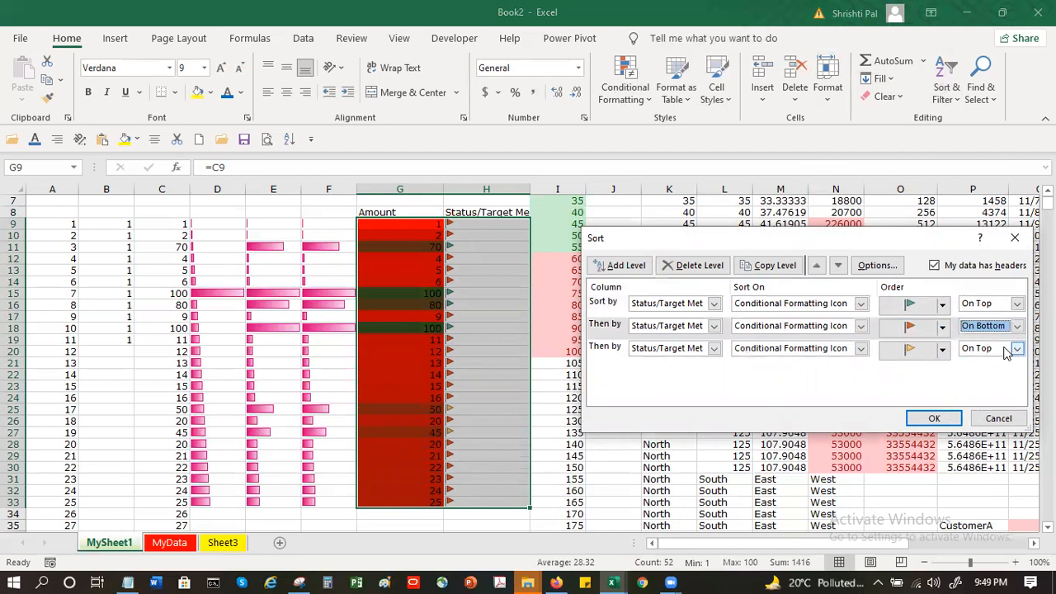
pyautogui.click(1011, 350)
pyautogui.click(998, 364)
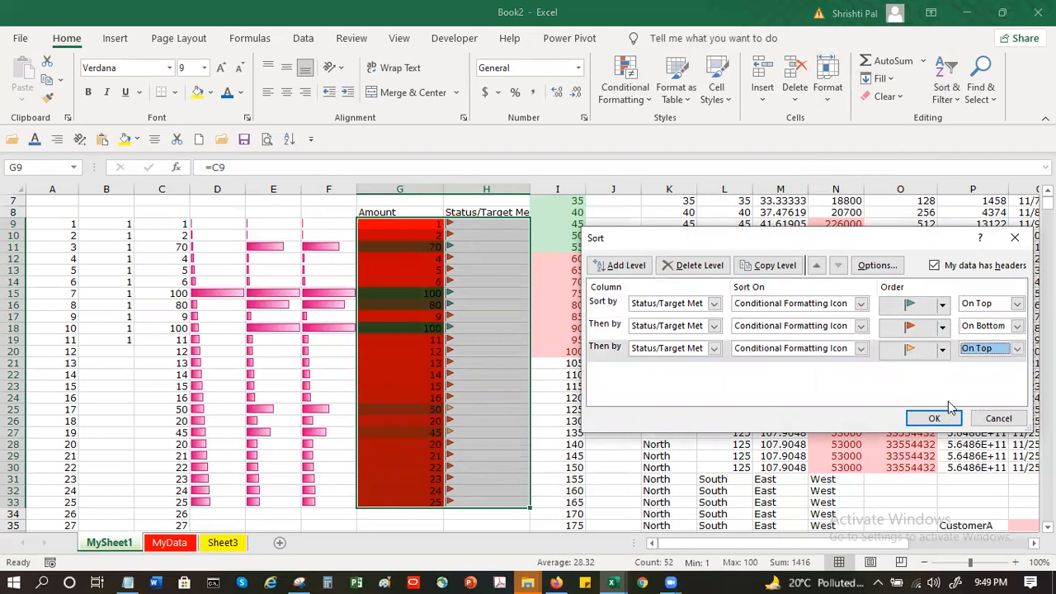
pyautogui.click(934, 418)
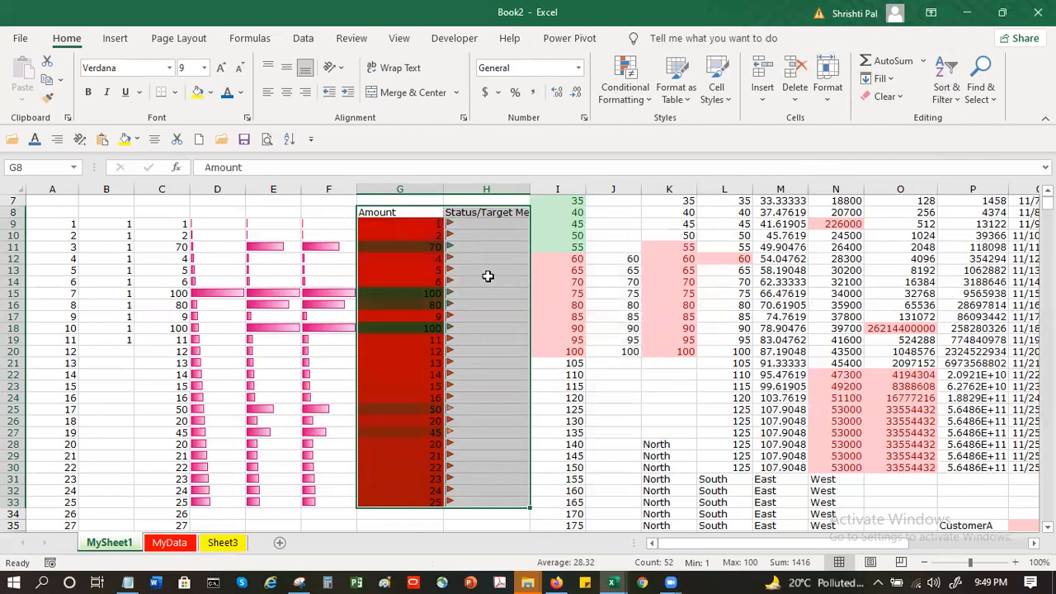
# - Open the icon set conditional formatting rule of H9:H33 for editing
pyautogui.click(472, 223)
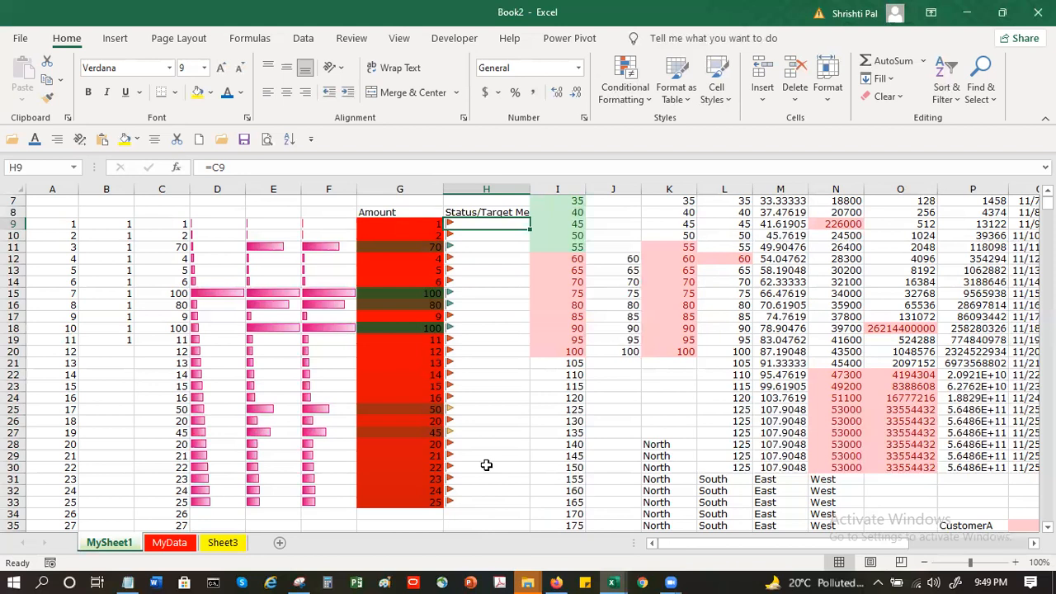
pyautogui.moveTo(480, 374); pyautogui.dragTo(479, 503)
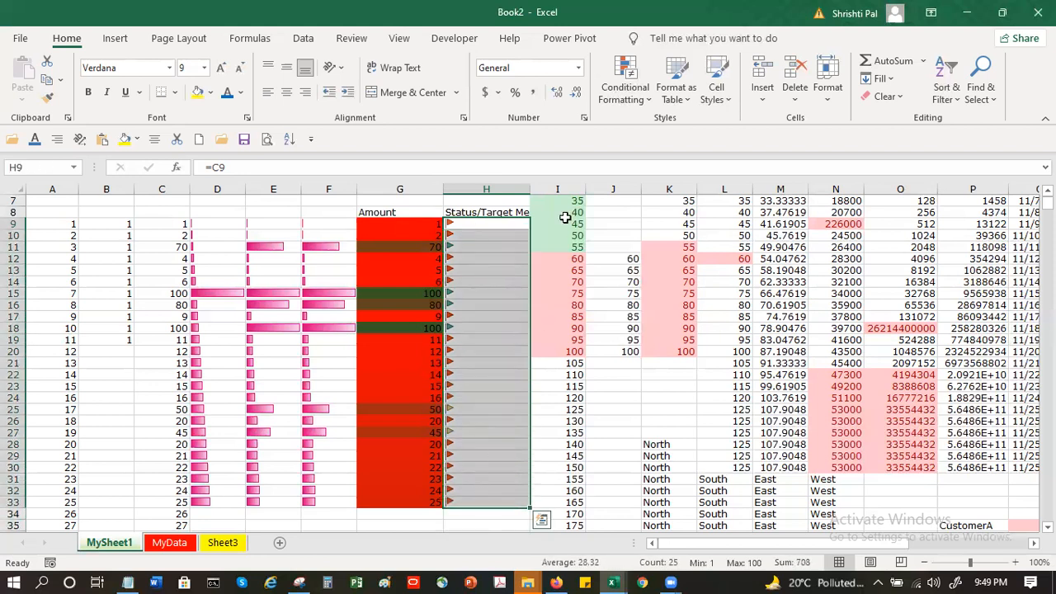
pyautogui.click(625, 89)
pyautogui.click(682, 357)
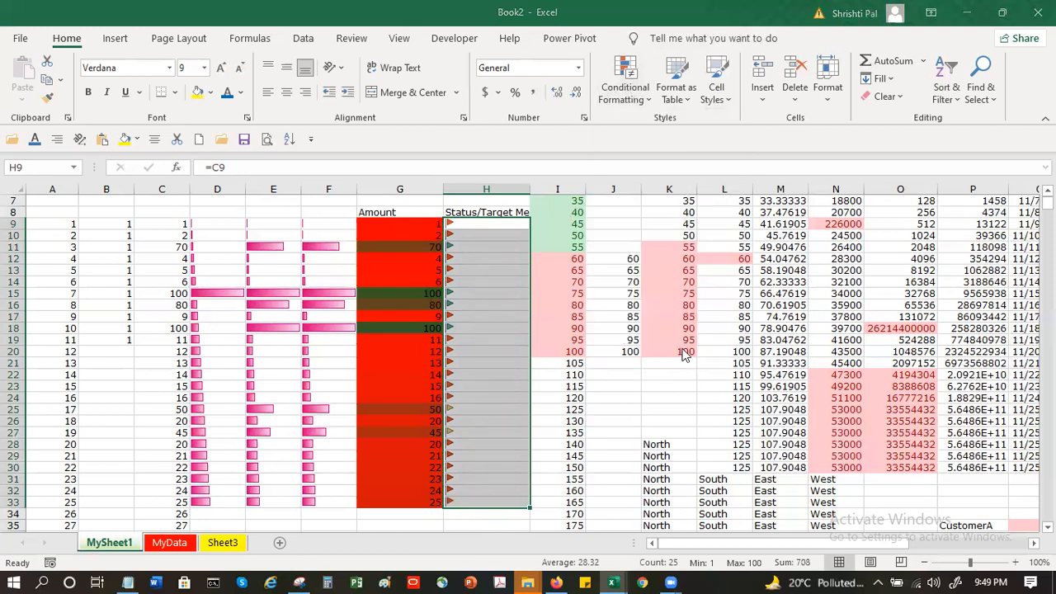
pyautogui.click(684, 332)
pyautogui.click(694, 292)
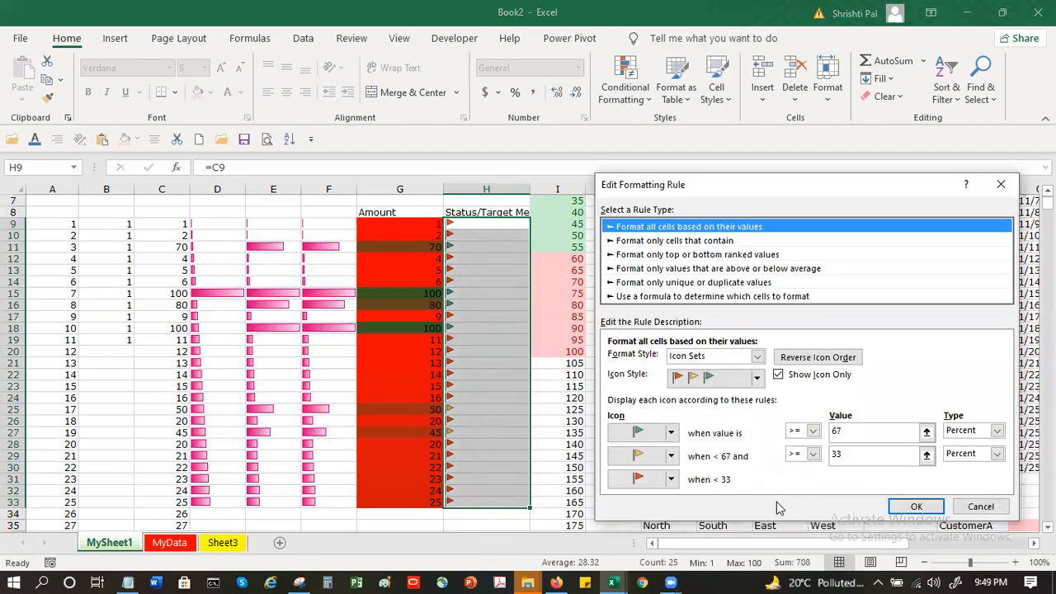
# - Change the rule's icon style to the 5 Boxes set
pyautogui.click(762, 381)
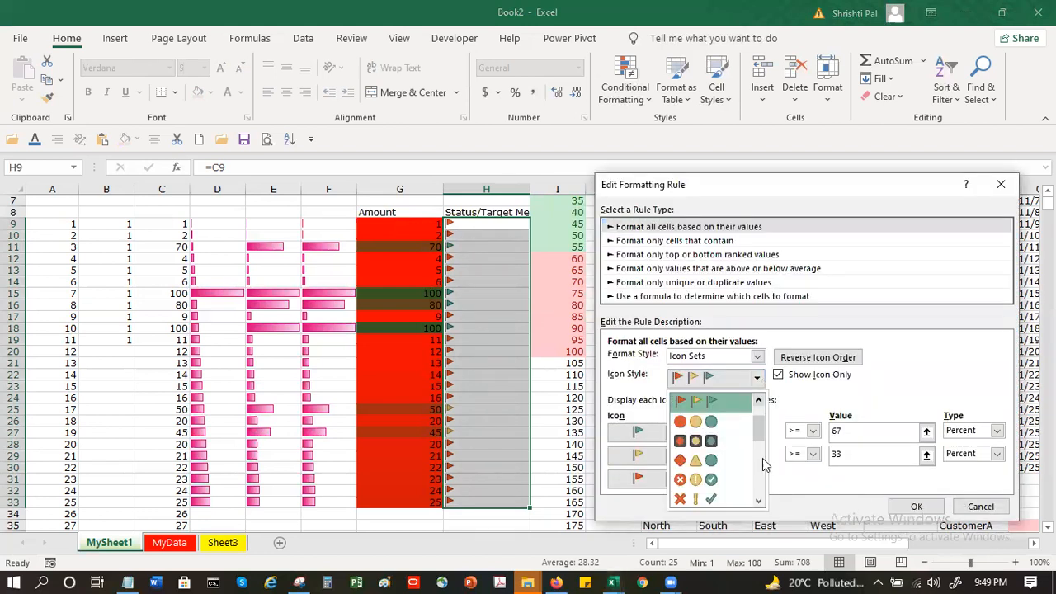
pyautogui.moveTo(759, 424); pyautogui.dragTo(761, 453)
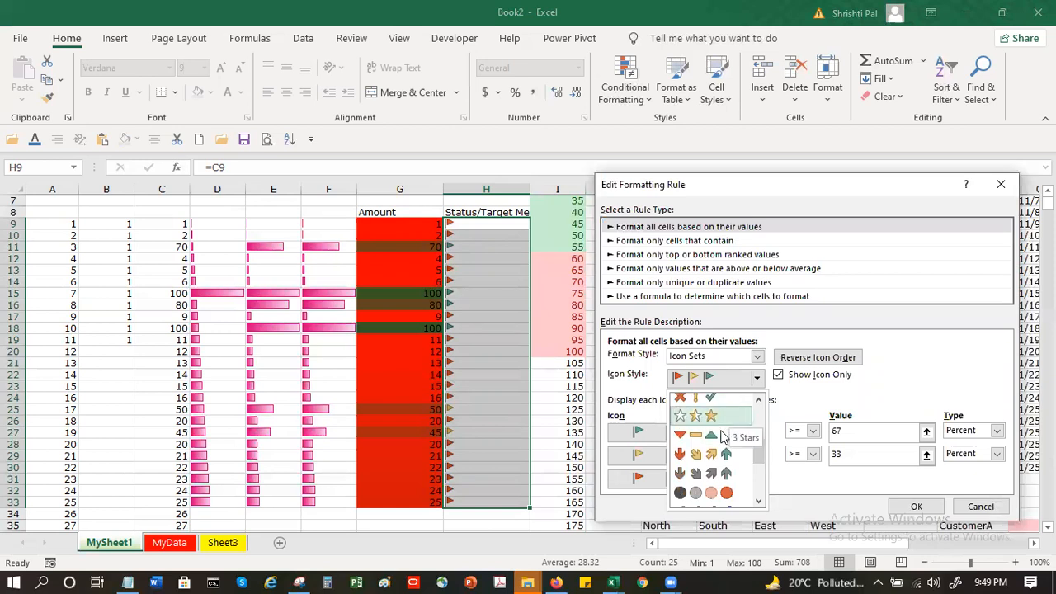
pyautogui.moveTo(757, 446); pyautogui.dragTo(758, 455)
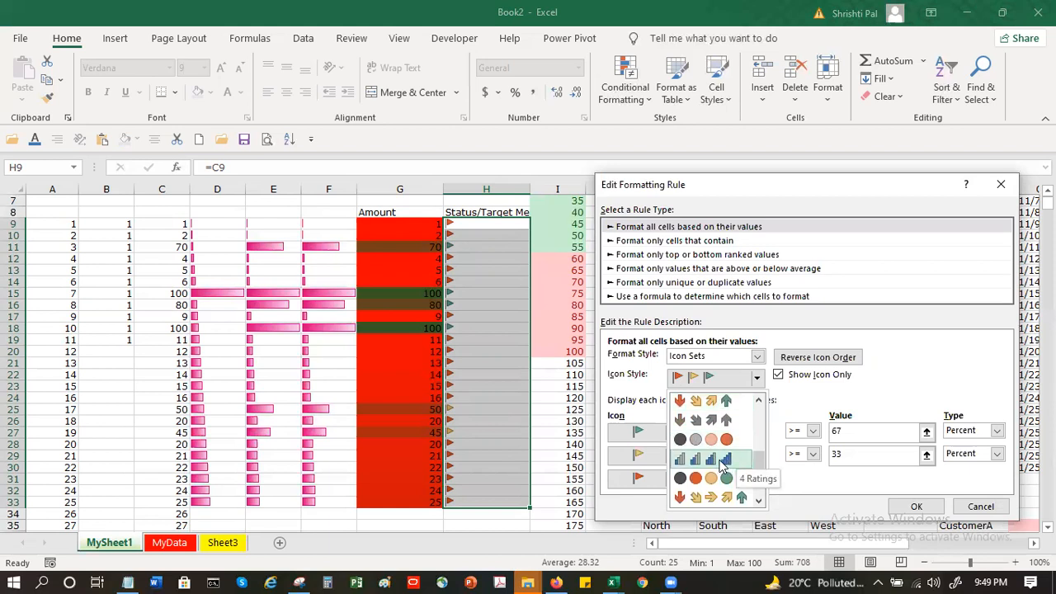
pyautogui.scroll(-2, 709, 483)
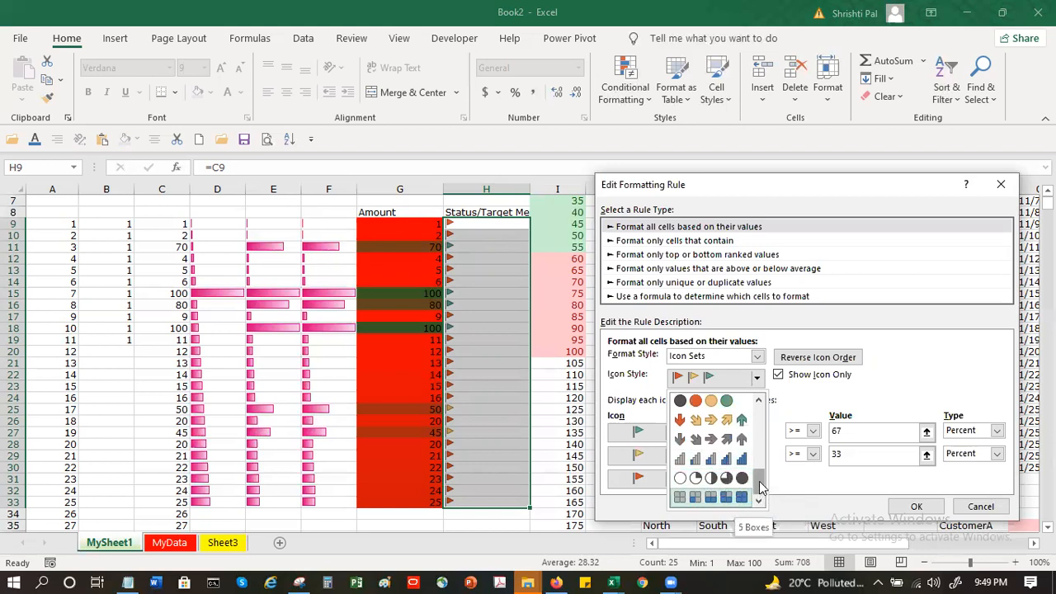
pyautogui.click(732, 497)
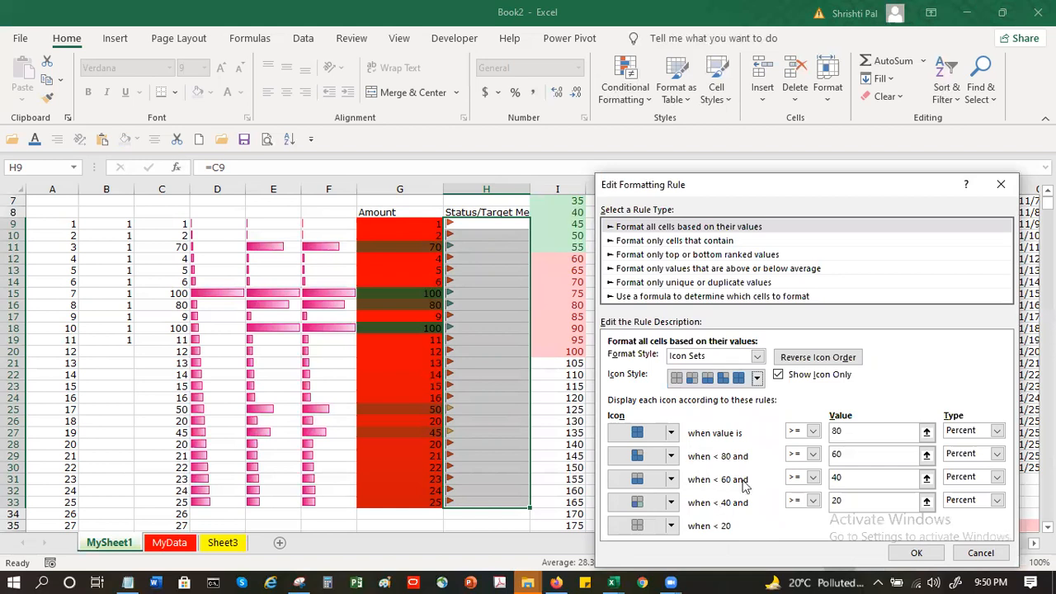
pyautogui.click(756, 378)
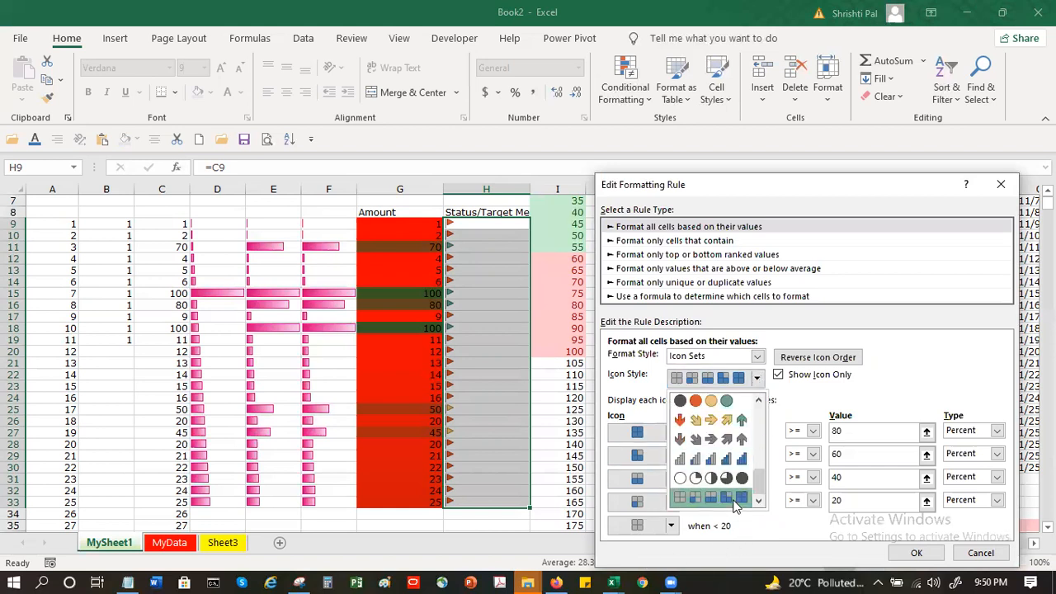
pyautogui.click(835, 405)
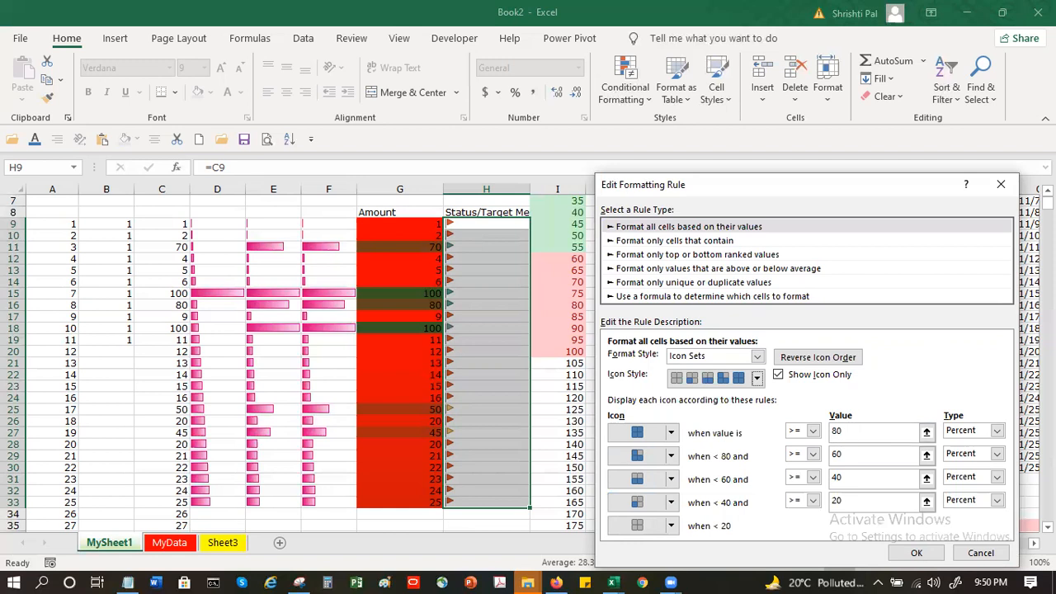
# - Set the threshold type to Number for all four box icon conditions
pyautogui.click(997, 431)
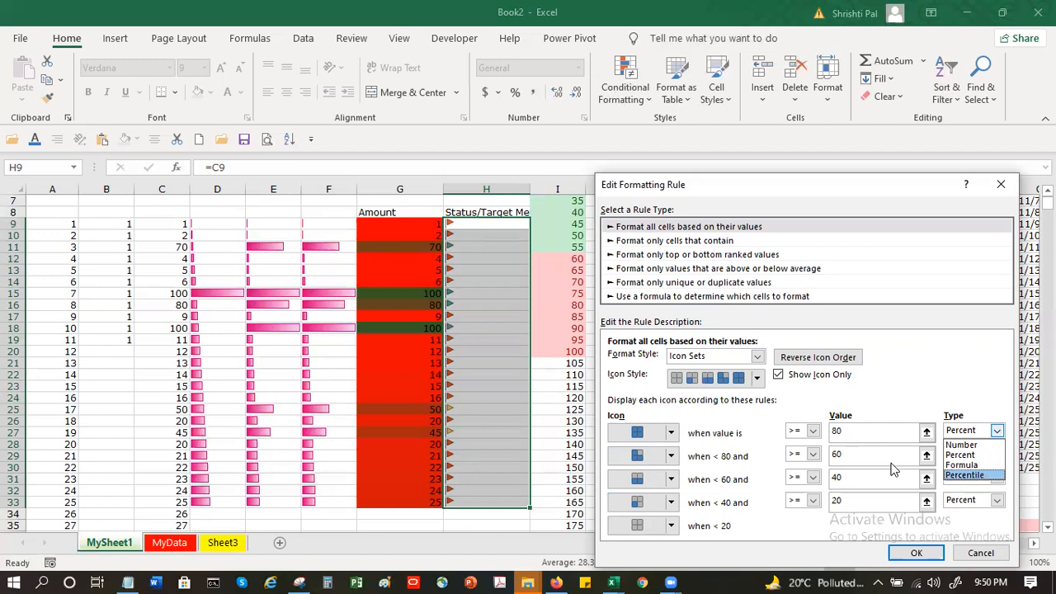
pyautogui.click(971, 445)
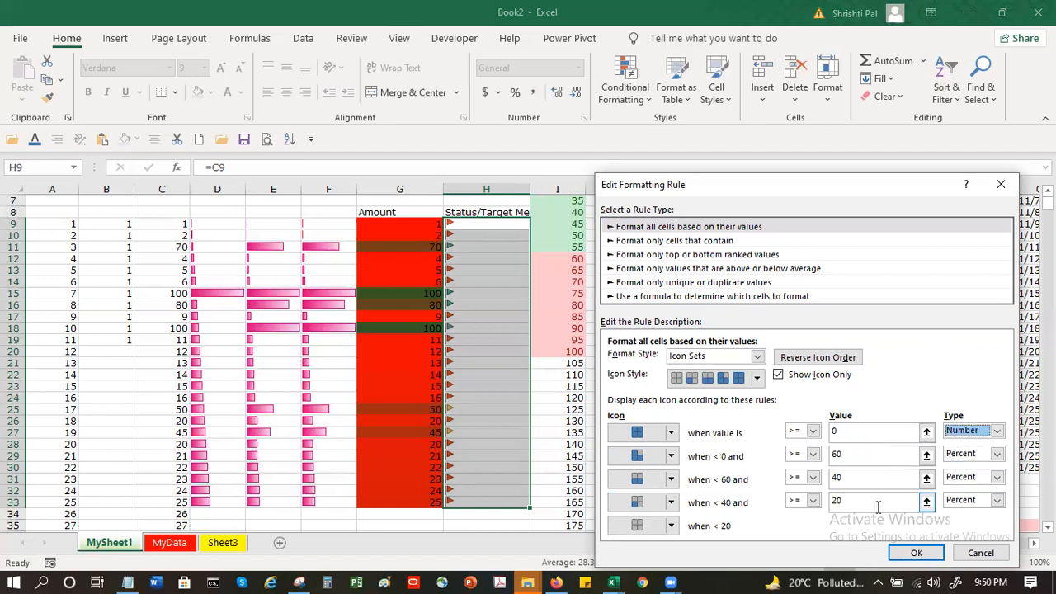
pyautogui.click(997, 454)
pyautogui.click(977, 468)
pyautogui.click(986, 479)
pyautogui.click(966, 491)
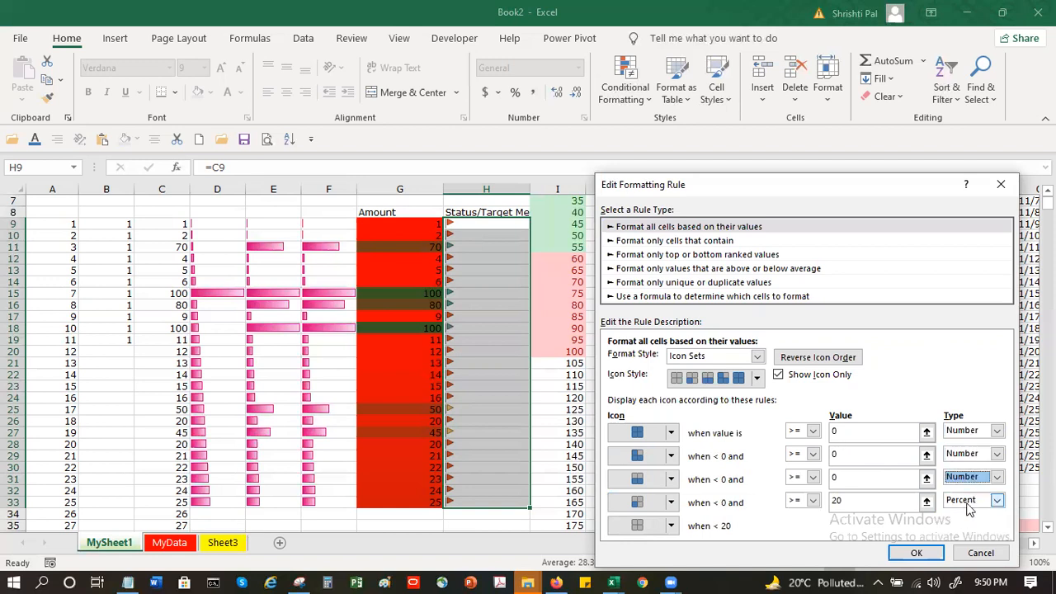
pyautogui.click(971, 503)
pyautogui.click(969, 518)
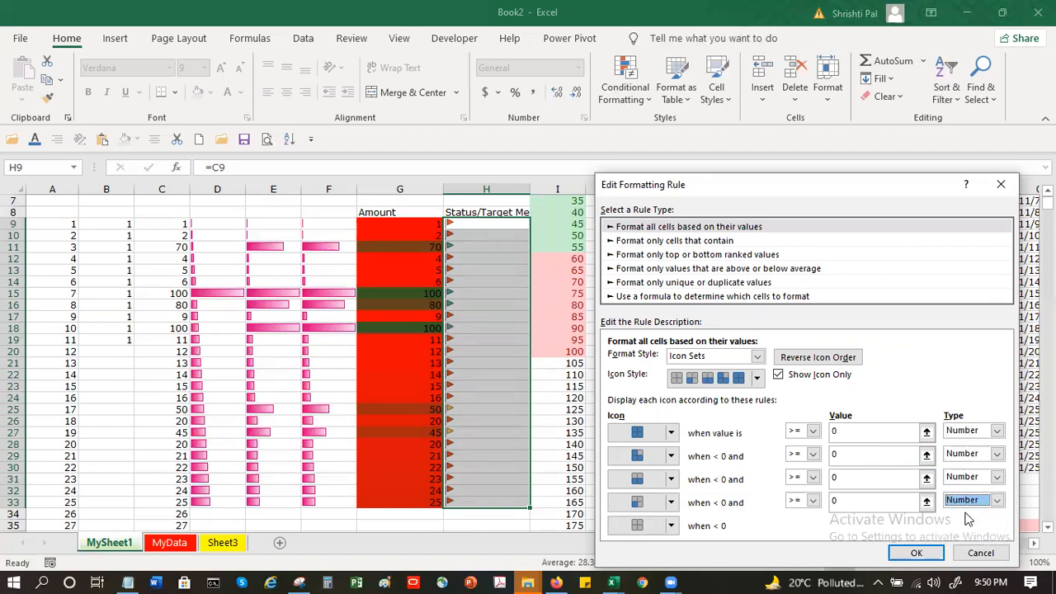
pyautogui.click(864, 455)
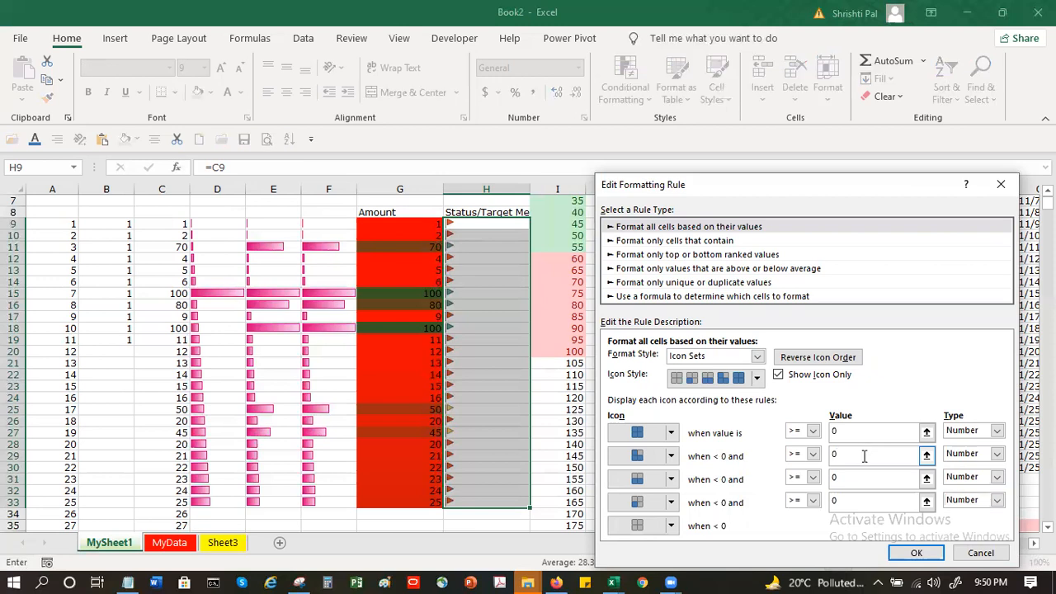
# - Try to apply thresholds of 30, 50 and 70 to the second, third and fourth box icons
pyautogui.press('Tab')
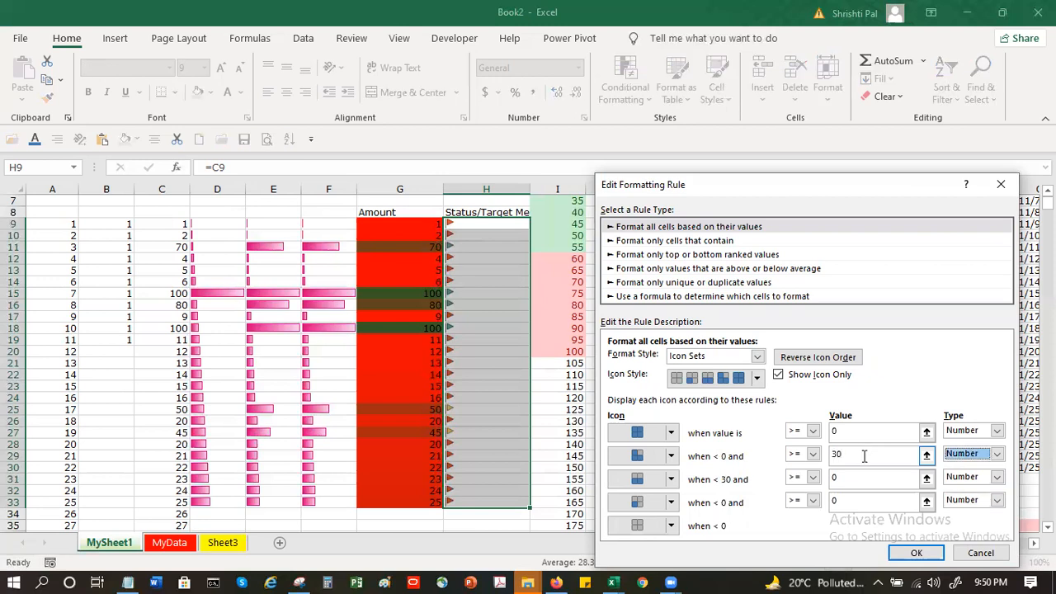
pyautogui.click(870, 476)
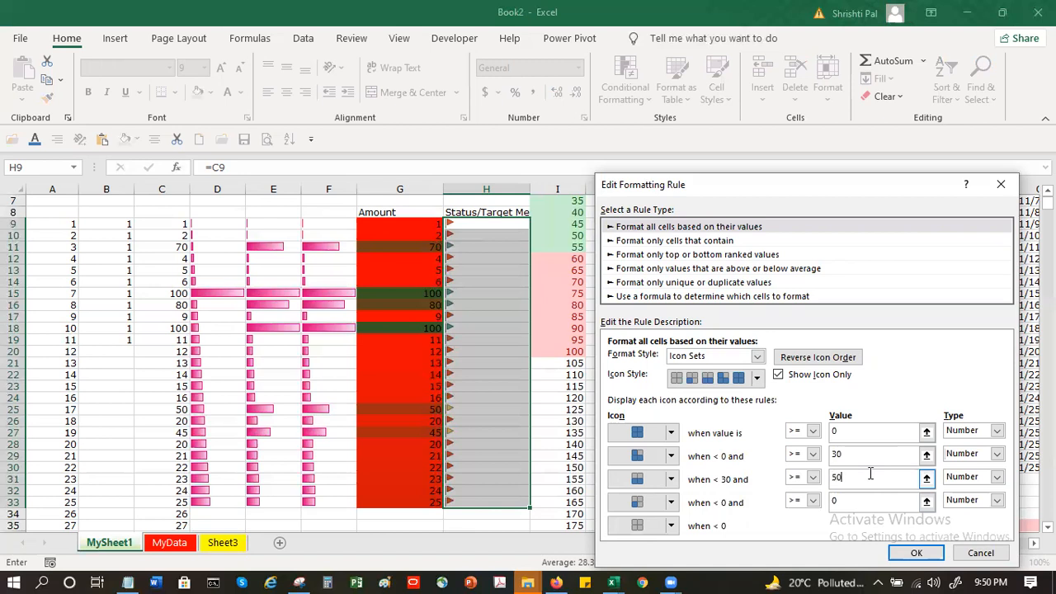
pyautogui.write('50')
pyautogui.press('Tab')
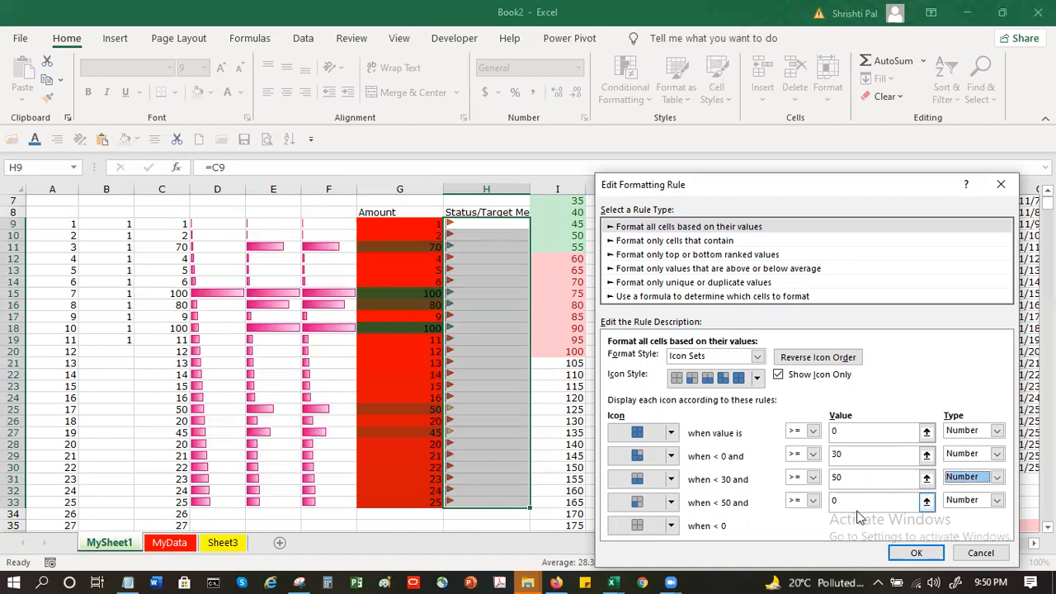
pyautogui.click(862, 501)
pyautogui.write('70')
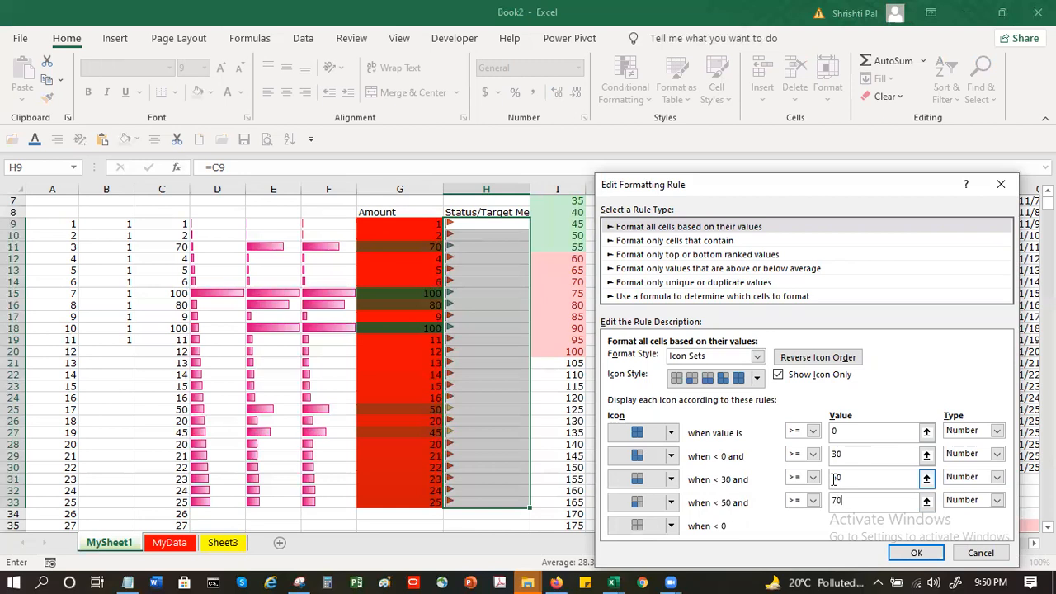
pyautogui.click(891, 481)
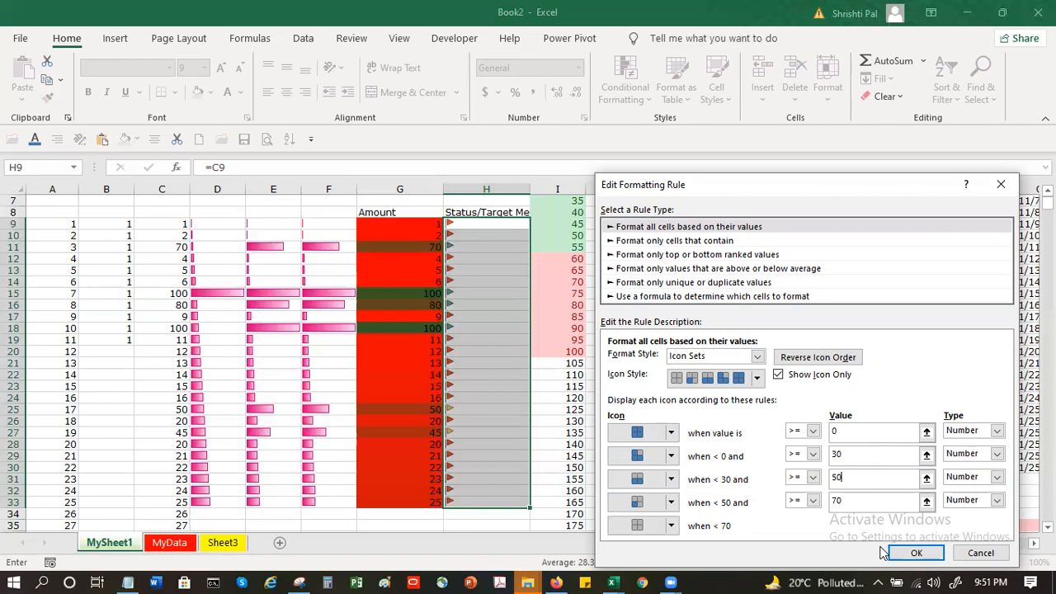
pyautogui.click(906, 559)
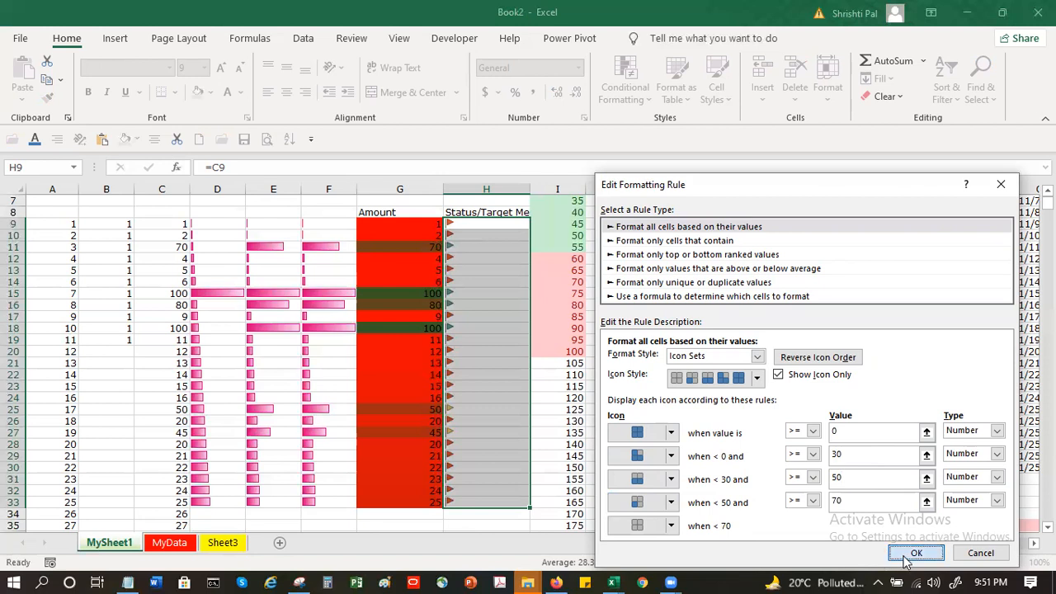
# - Discard the icon set rule edits and close the conditional formatting rules manager
pyautogui.click(535, 337)
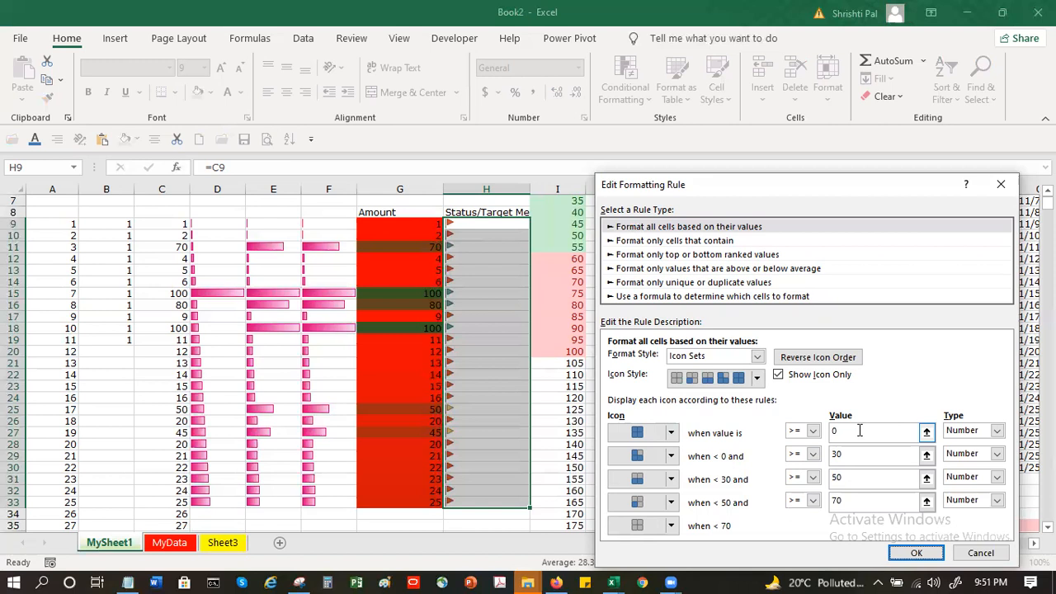
pyautogui.click(985, 556)
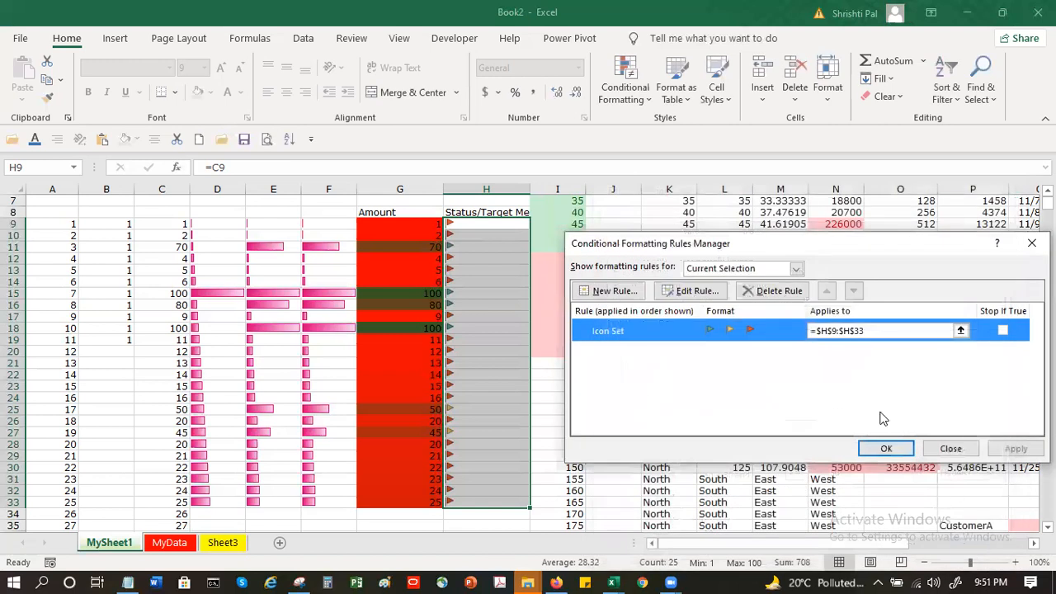
pyautogui.click(951, 448)
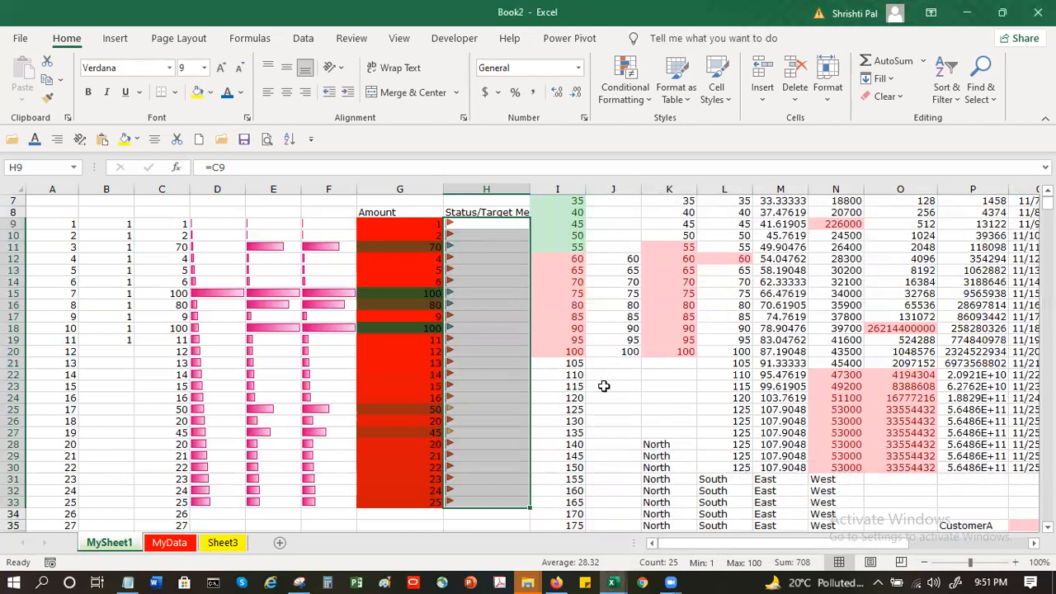
pyautogui.click(667, 386)
pyautogui.scroll(1, 628, 404)
pyautogui.click(630, 391)
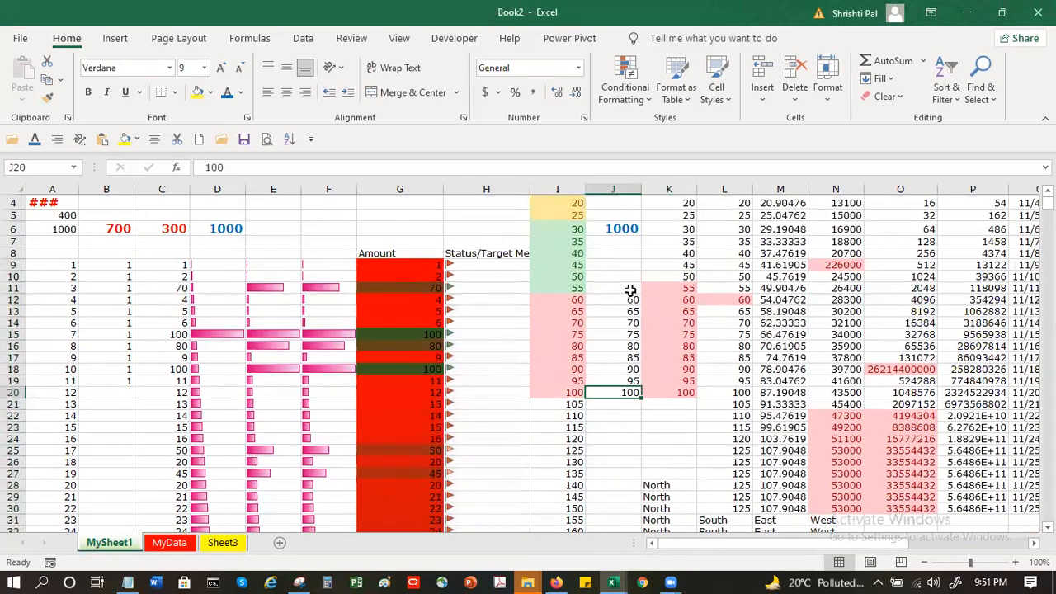
pyautogui.scroll(1, 630, 289)
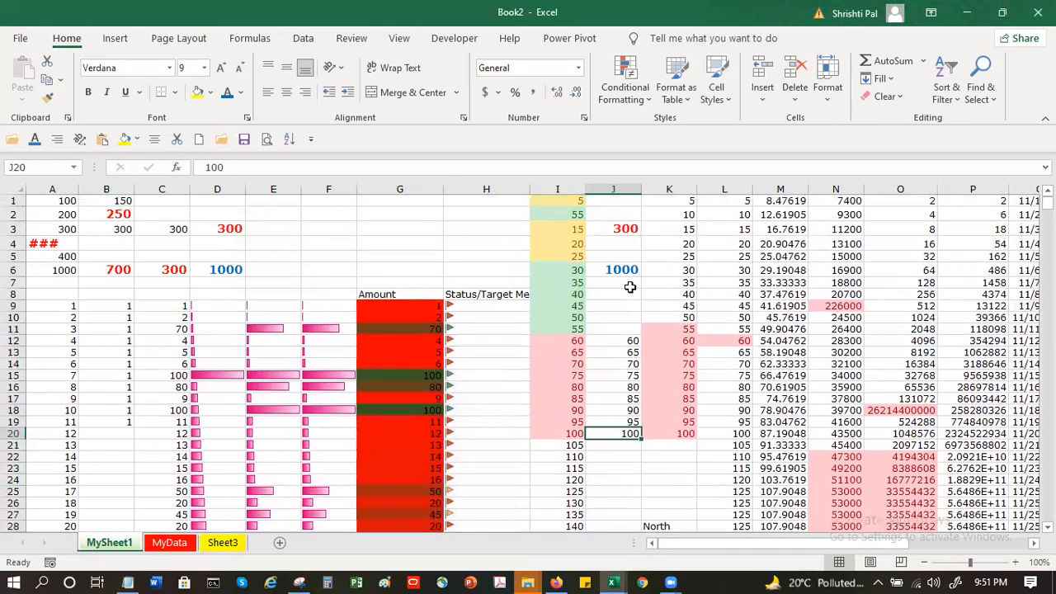
pyautogui.click(325, 230)
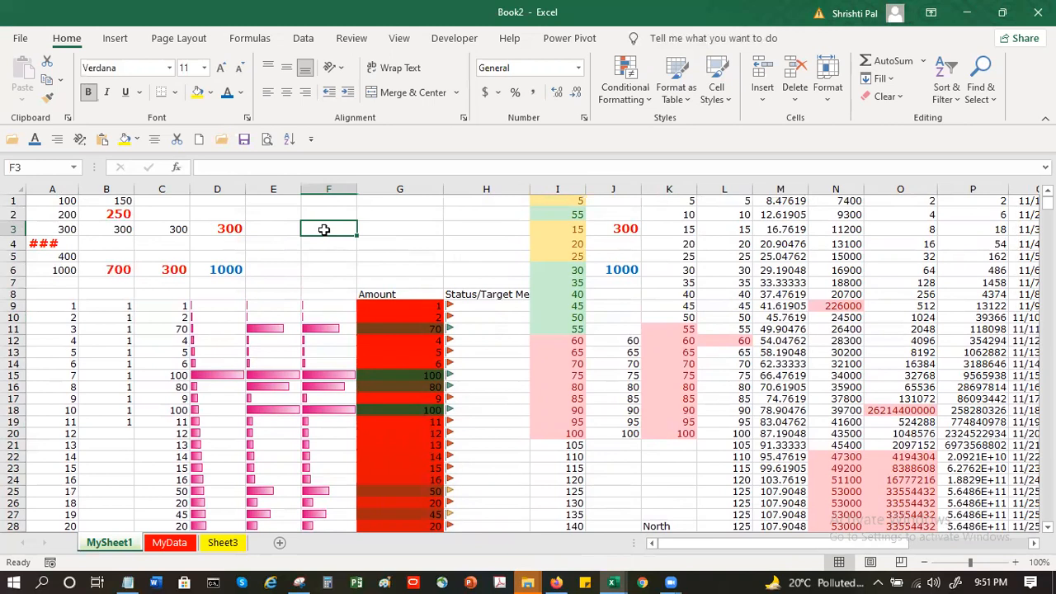
# - Switch to the Exercise Files.xlsx workbook and look over the exercises on its Conditional Formatting sheet
pyautogui.click(611, 579)
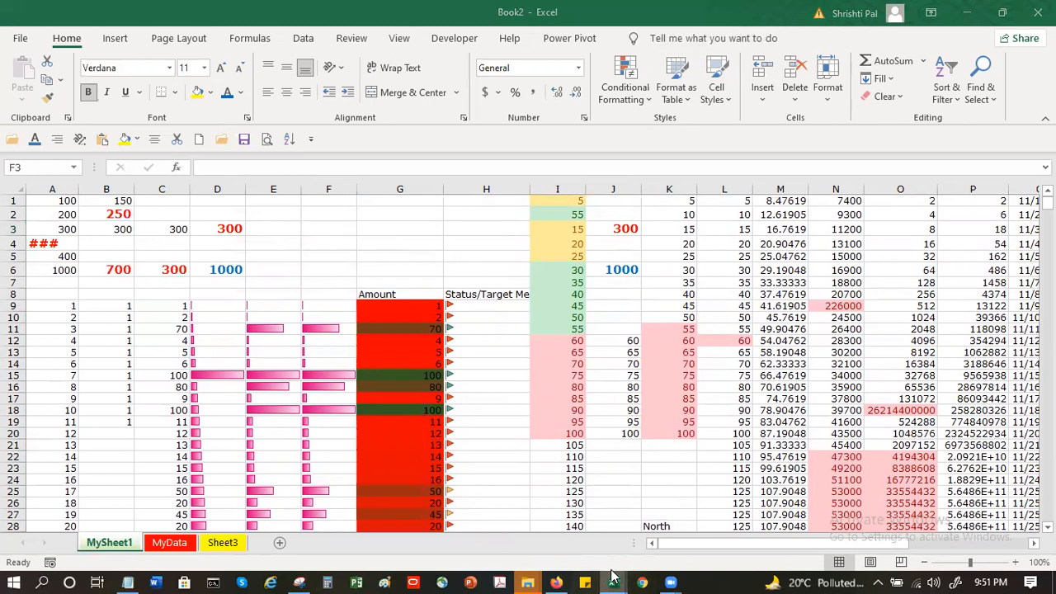
pyautogui.click(840, 520)
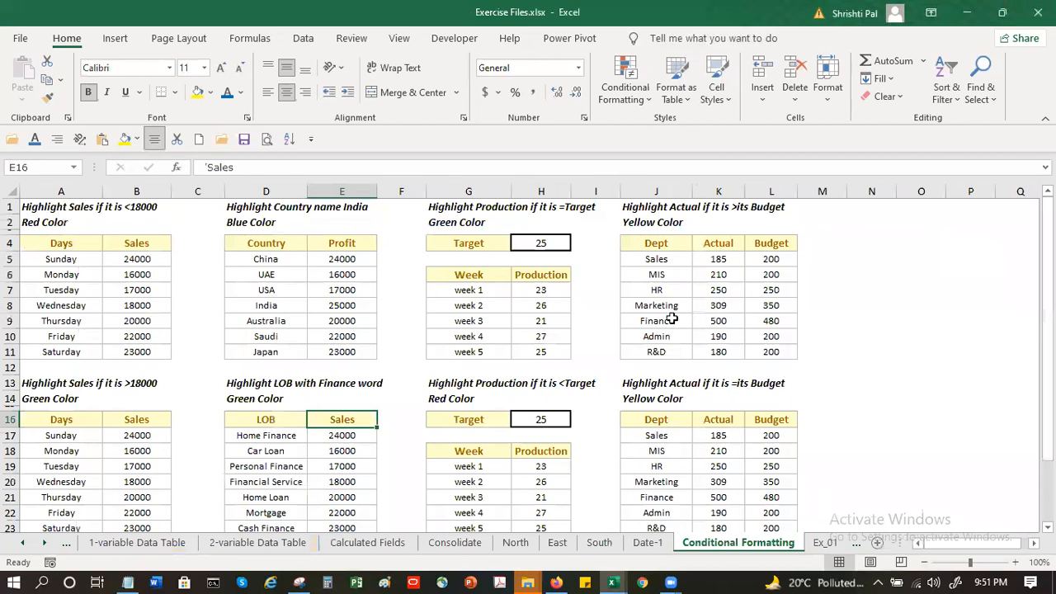
pyautogui.click(600, 303)
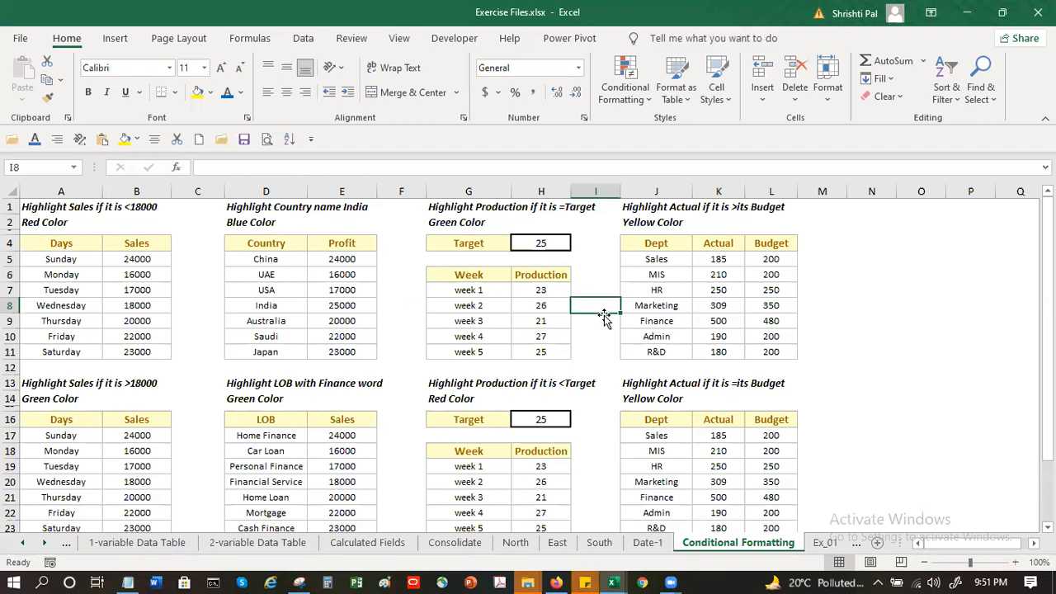
pyautogui.scroll(-3, 604, 316)
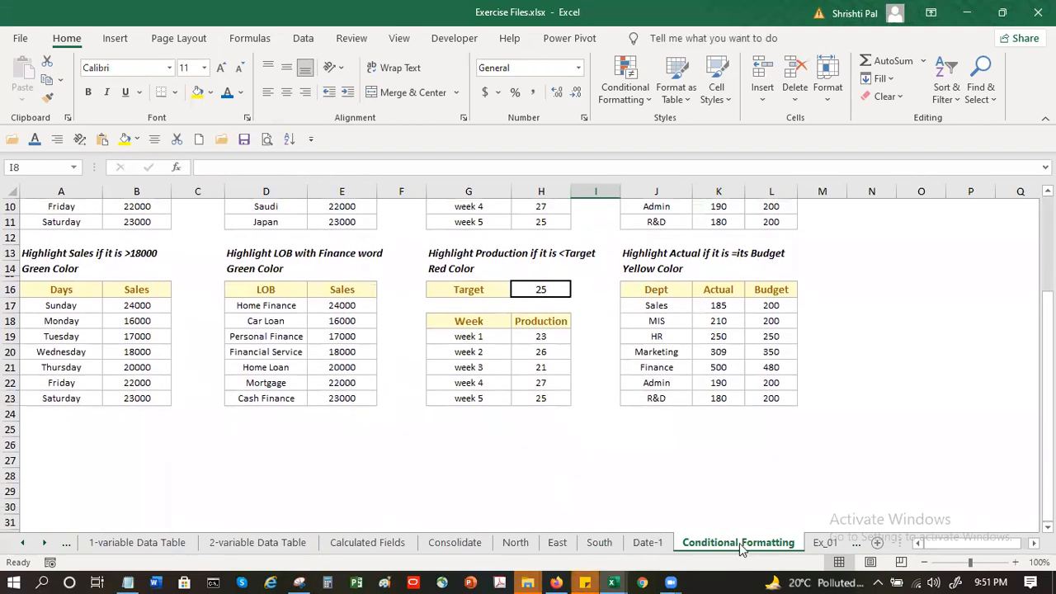
# - Activate the AutoSum Trick worksheet from the workbook's full list of sheets
pyautogui.click(67, 547)
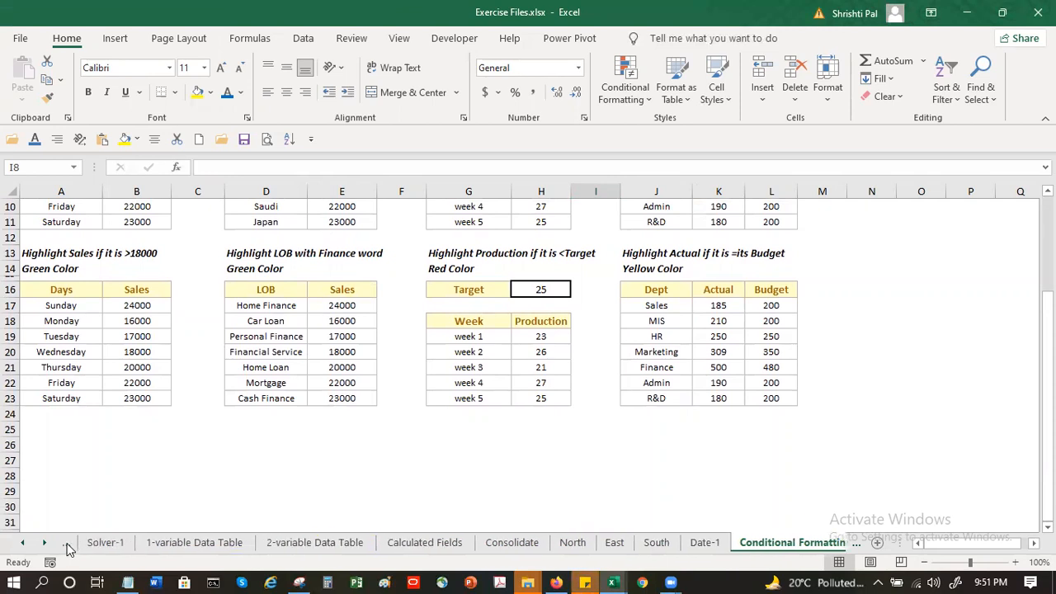
pyautogui.rightClick(67, 551)
pyautogui.click(66, 551)
pyautogui.click(67, 551)
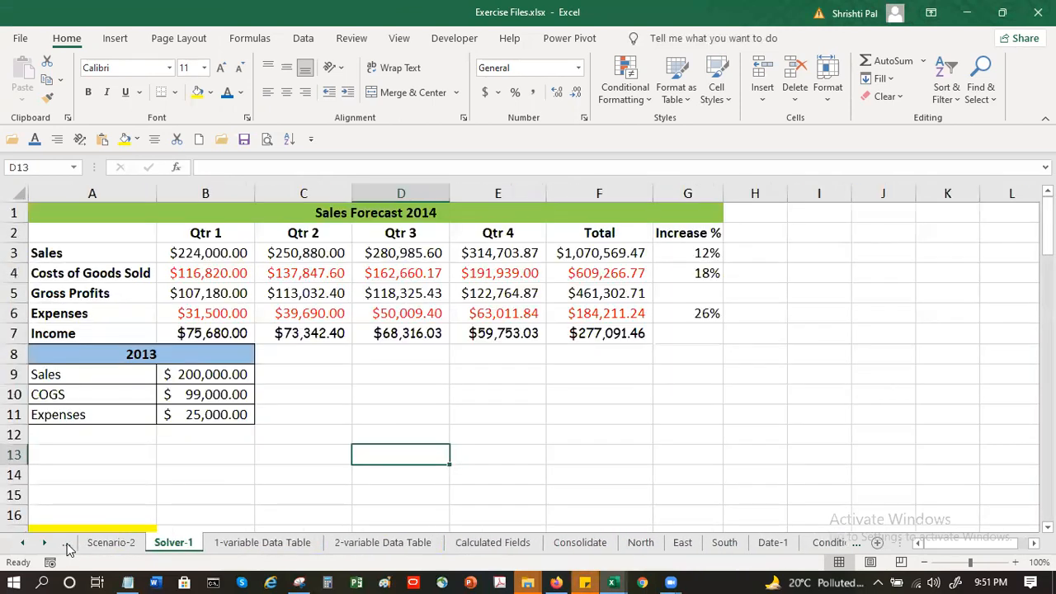
pyautogui.rightClick(66, 545)
pyautogui.click(29, 538)
pyautogui.click(50, 545)
pyautogui.rightClick(50, 545)
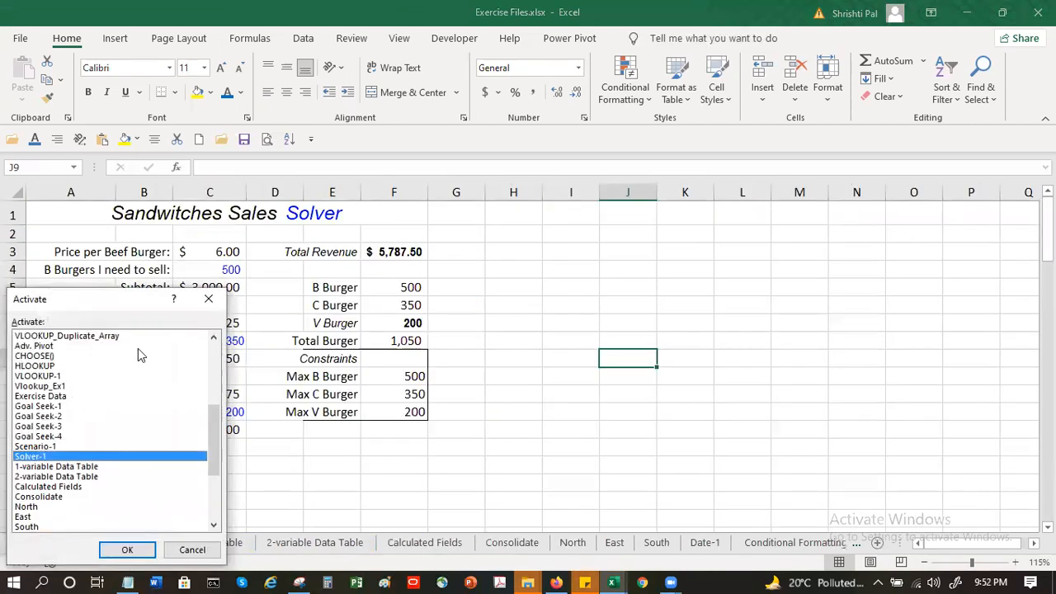
pyautogui.click(214, 353)
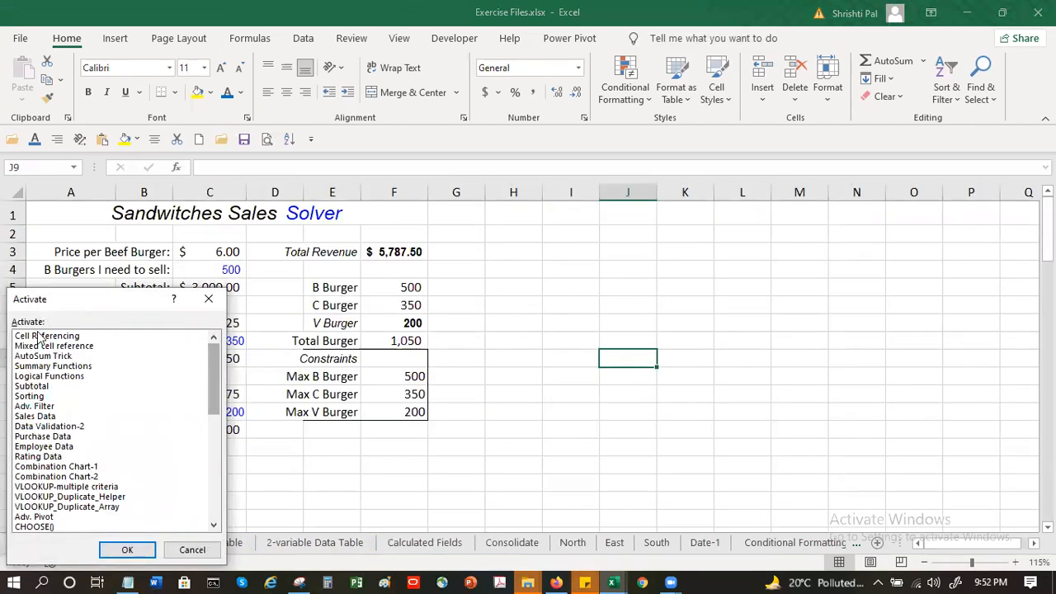
pyautogui.click(64, 337)
pyautogui.click(68, 347)
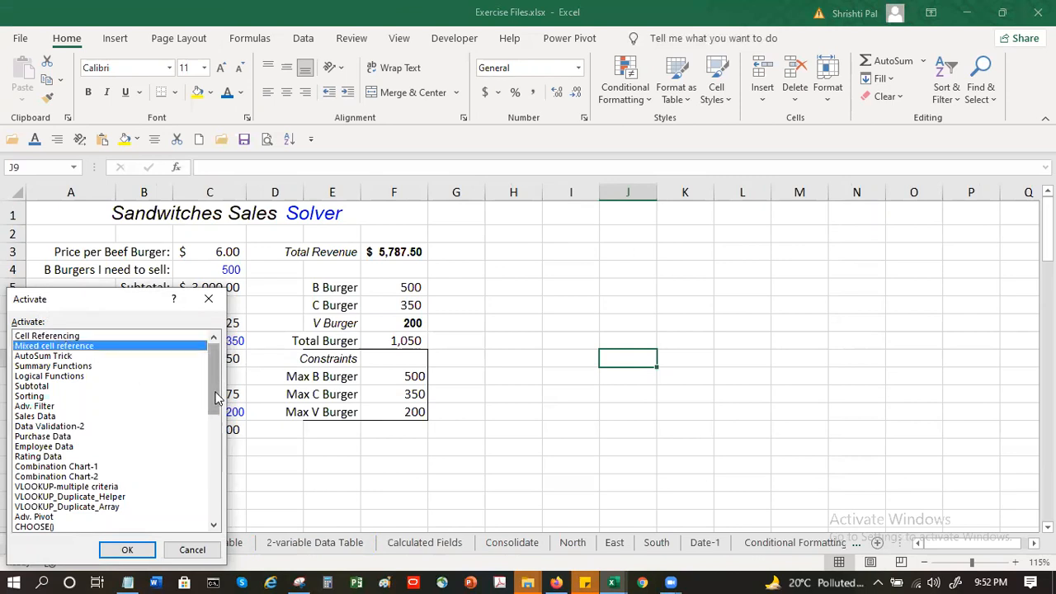
pyautogui.click(106, 356)
pyautogui.click(132, 546)
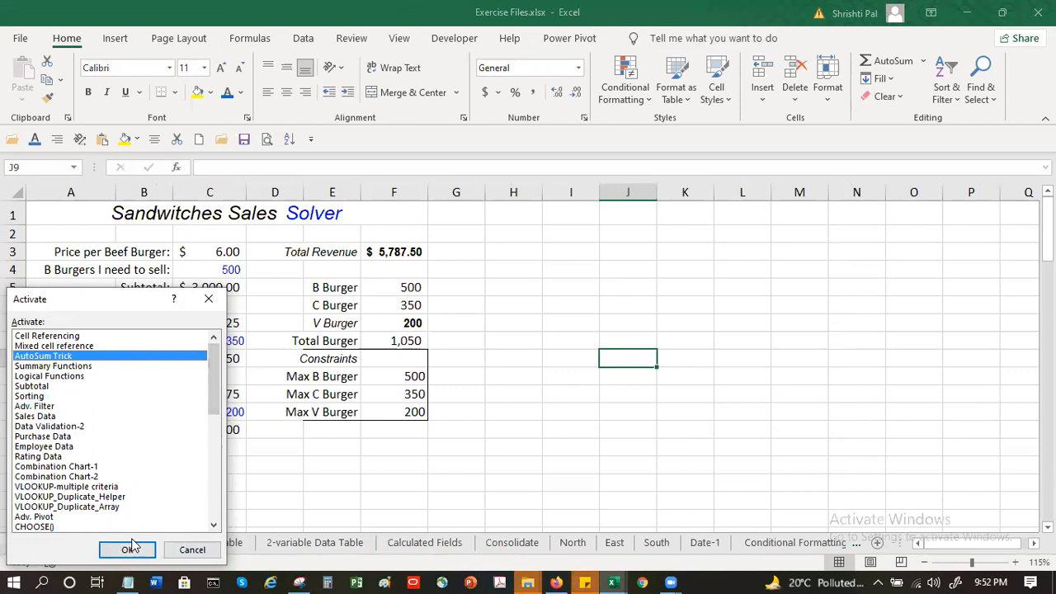
pyautogui.click(132, 548)
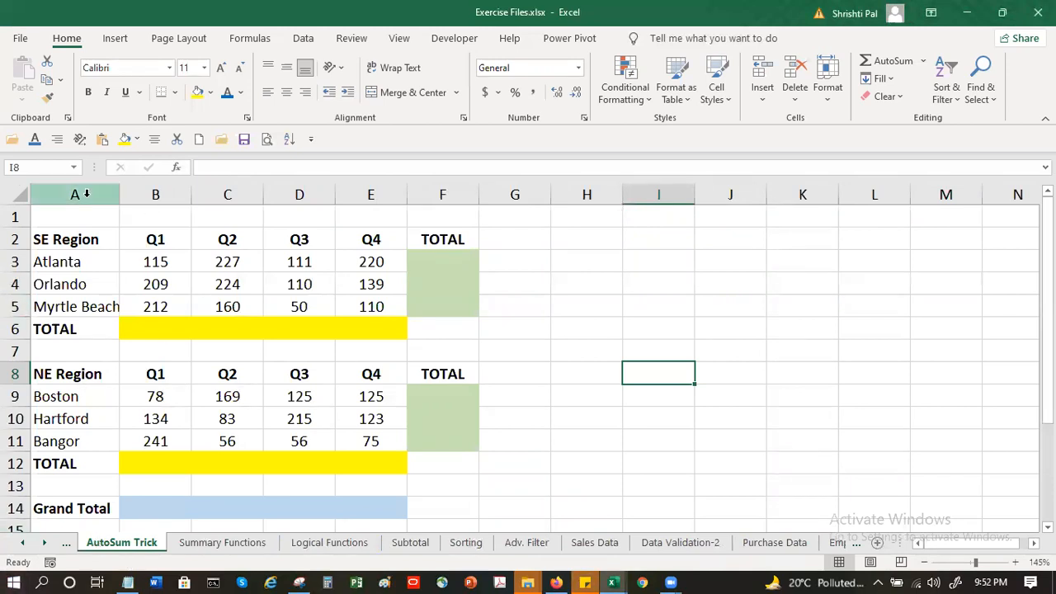
# - Highlight in turn the empty total ranges of the SE and NE regions and the Grand Total row
pyautogui.moveTo(440, 262); pyautogui.dragTo(442, 328)
pyautogui.moveTo(171, 334); pyautogui.dragTo(435, 322)
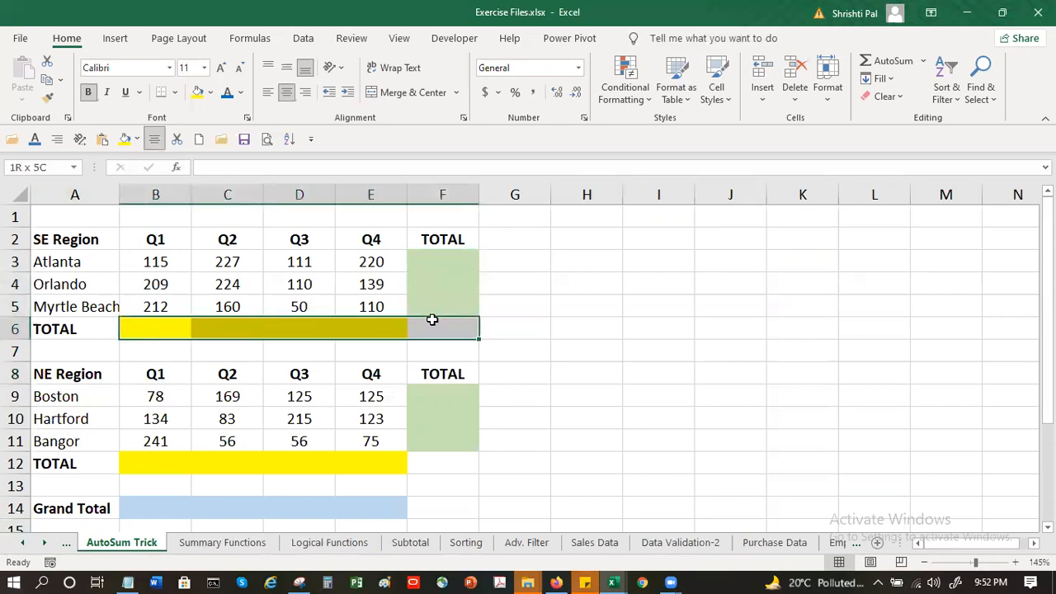
pyautogui.click(436, 378)
pyautogui.moveTo(439, 393); pyautogui.dragTo(432, 455)
pyautogui.moveTo(143, 458); pyautogui.dragTo(371, 486)
pyautogui.moveTo(124, 509); pyautogui.dragTo(388, 505)
pyautogui.click(497, 485)
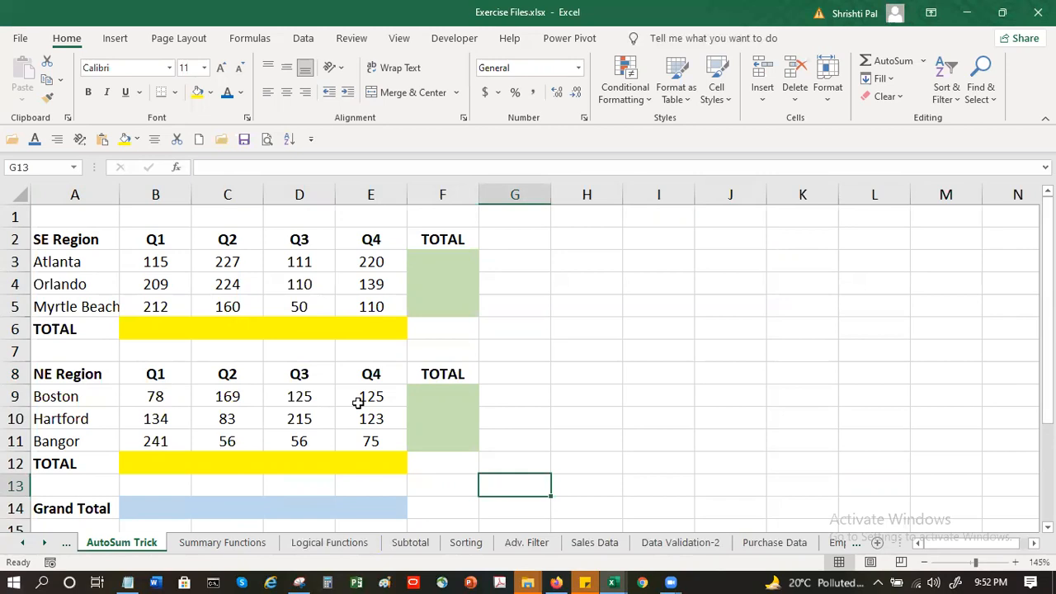
# - Total Atlanta's four quarters in F3 with AutoSum over B3:E3
pyautogui.click(424, 254)
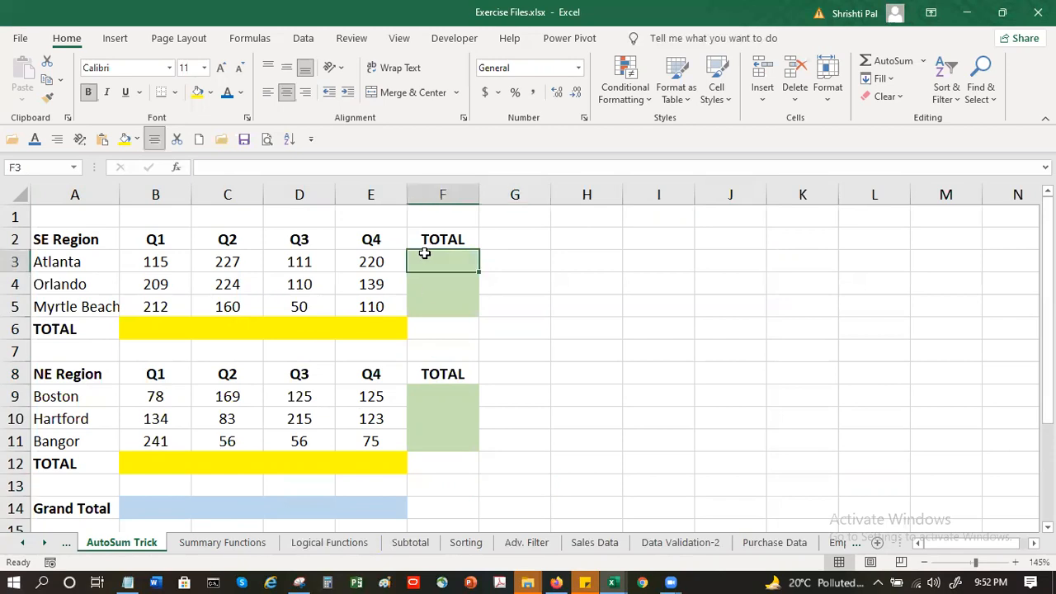
pyautogui.click(891, 63)
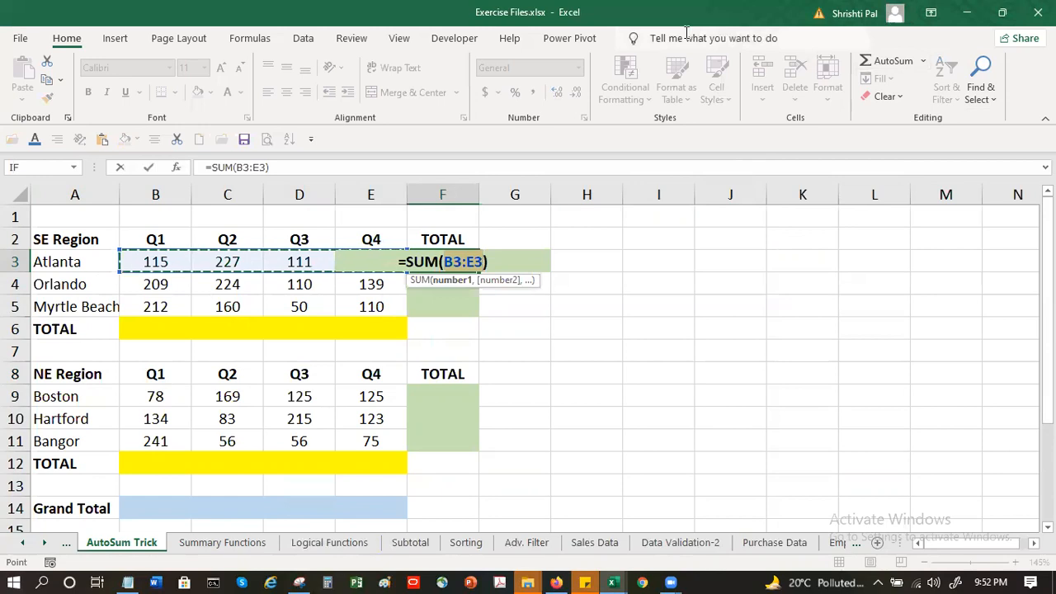
pyautogui.press('Return')
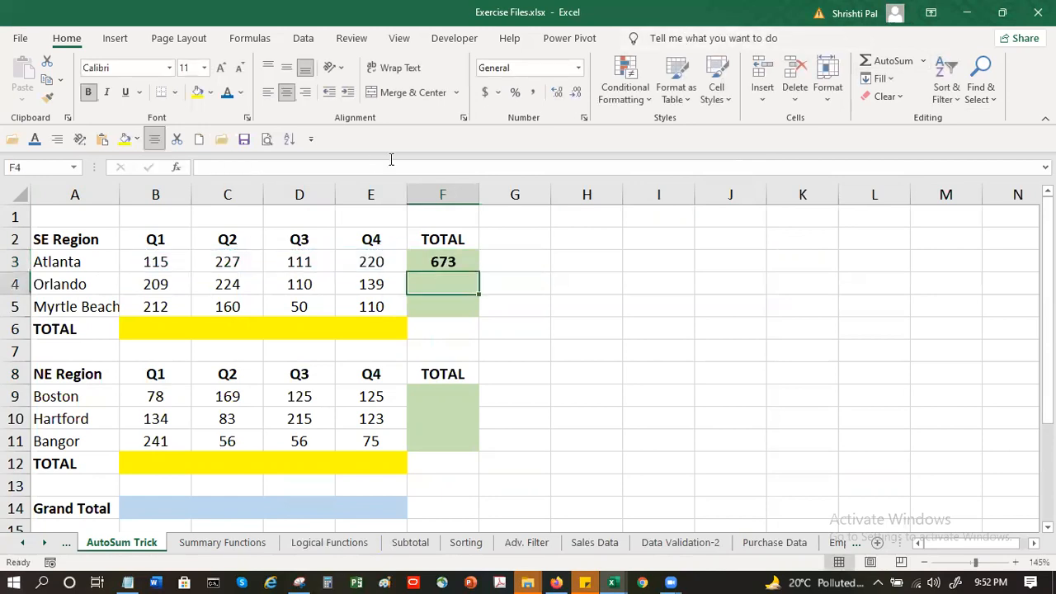
# - Try to fill the Atlanta total from F3 into the cells below
pyautogui.click(443, 259)
pyautogui.moveTo(480, 270); pyautogui.dragTo(478, 275)
pyautogui.click(555, 263)
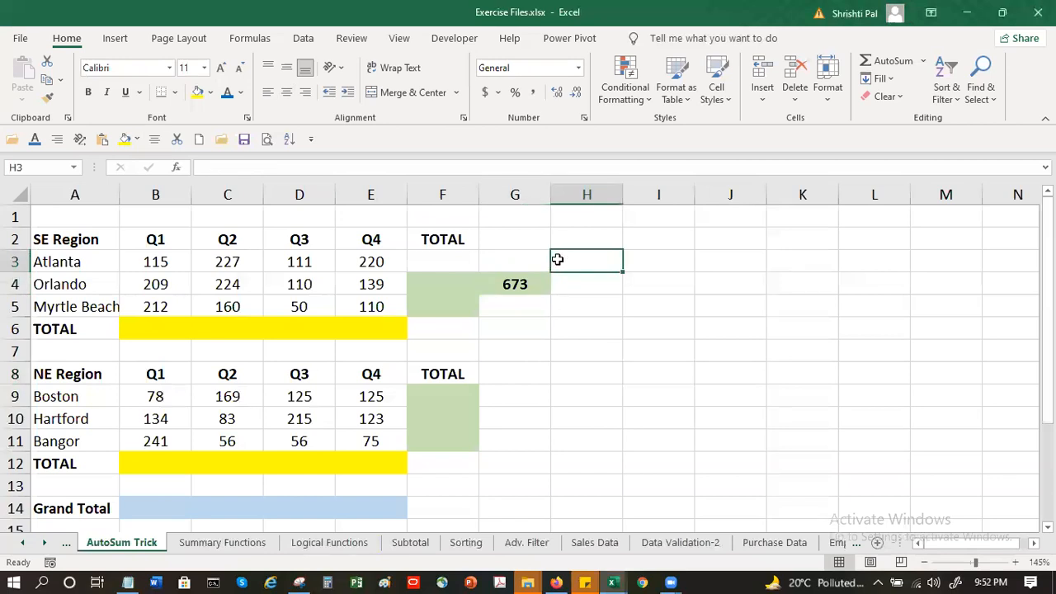
# - Undo the move of the Atlanta total and clear cell F3
pyautogui.hotkey('ctrl', 'z')
pyautogui.press('Delete')
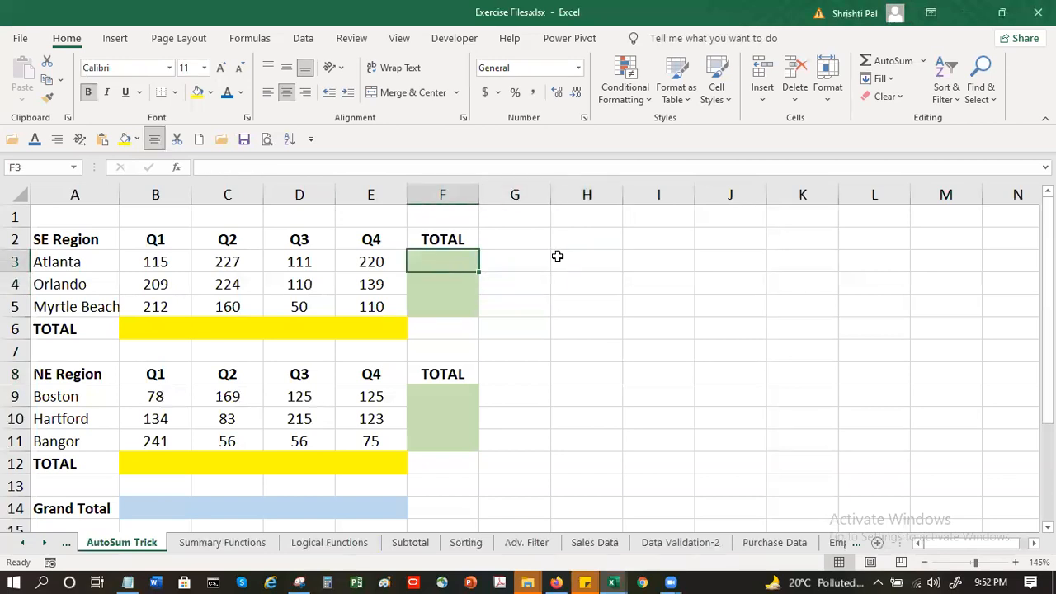
pyautogui.click(557, 257)
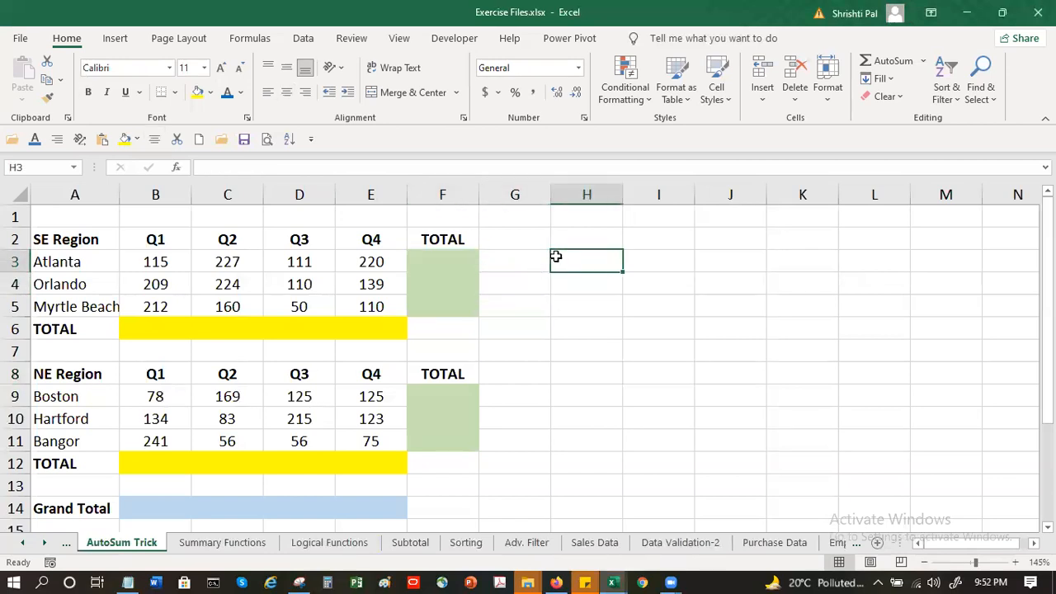
# - Apply AutoSum to the range B3:E13 covering both regions' quarterly figures
pyautogui.moveTo(132, 258); pyautogui.dragTo(377, 486)
pyautogui.moveTo(387, 441); pyautogui.dragTo(376, 490)
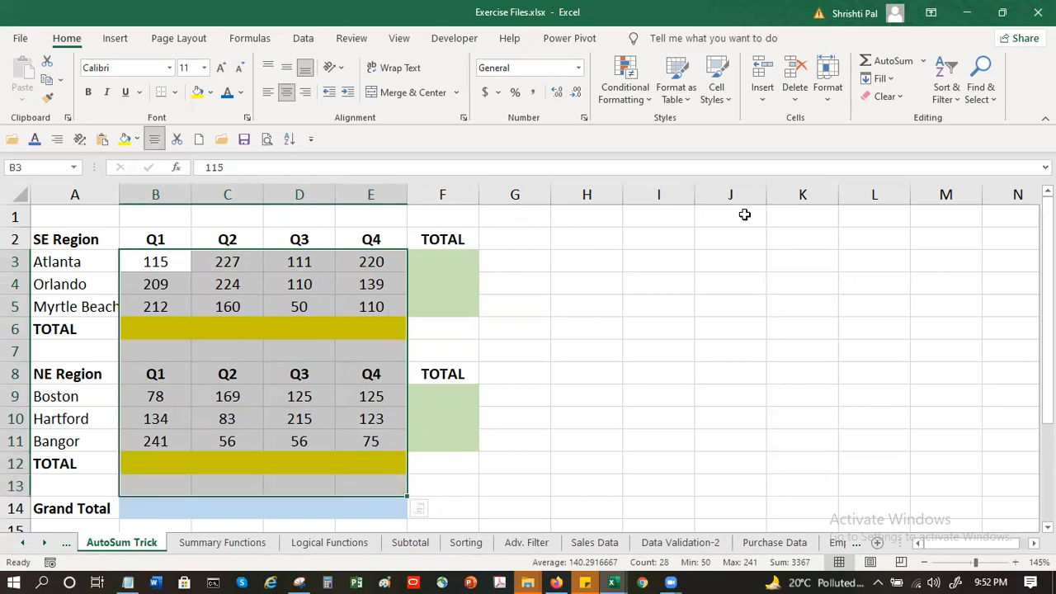
pyautogui.click(884, 61)
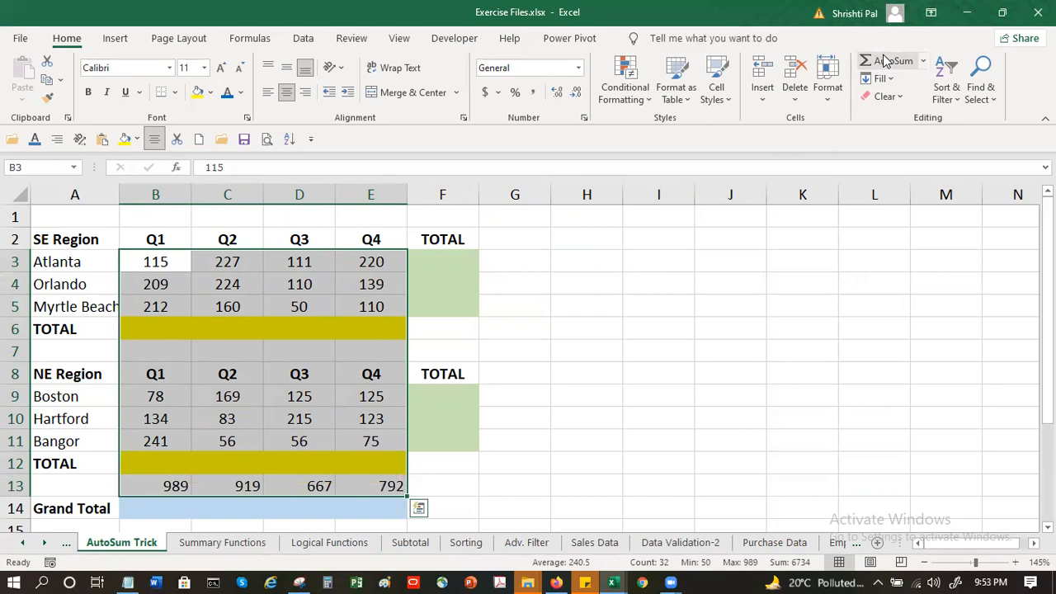
# - Undo the AutoSum over B3:E13 and try it on the wider range B3:F13, undoing that result as well
pyautogui.hotkey('ctrl', 'z')
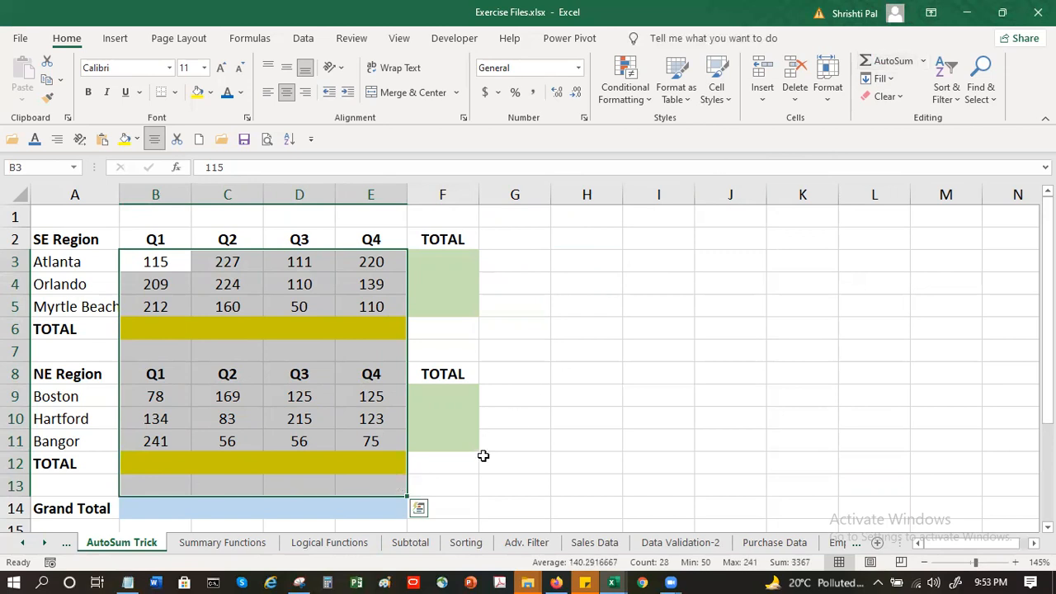
pyautogui.keyDown('shift'); pyautogui.click(458, 491); pyautogui.keyUp('shift')
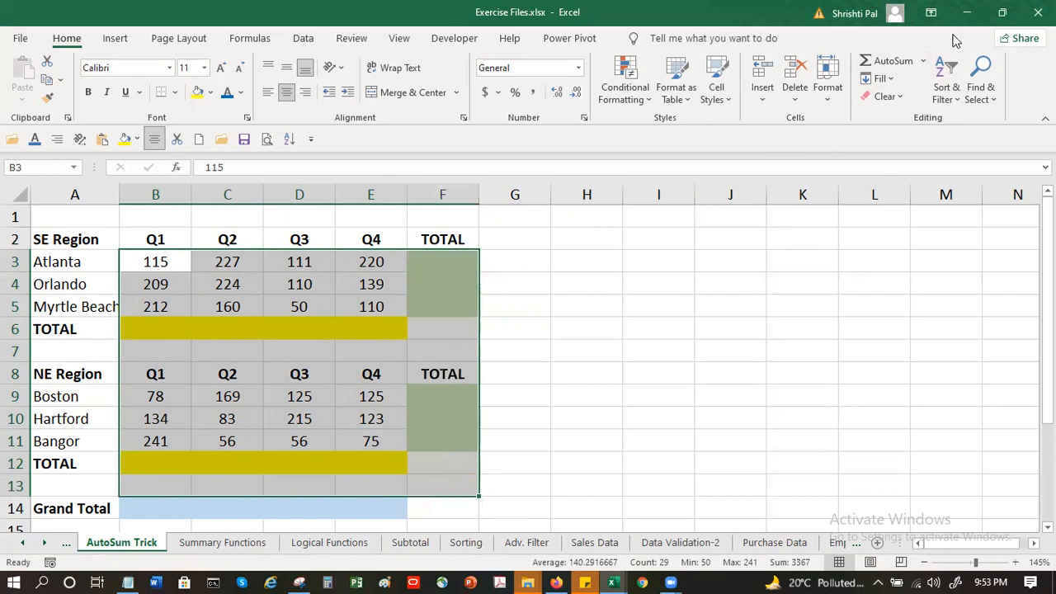
pyautogui.click(896, 62)
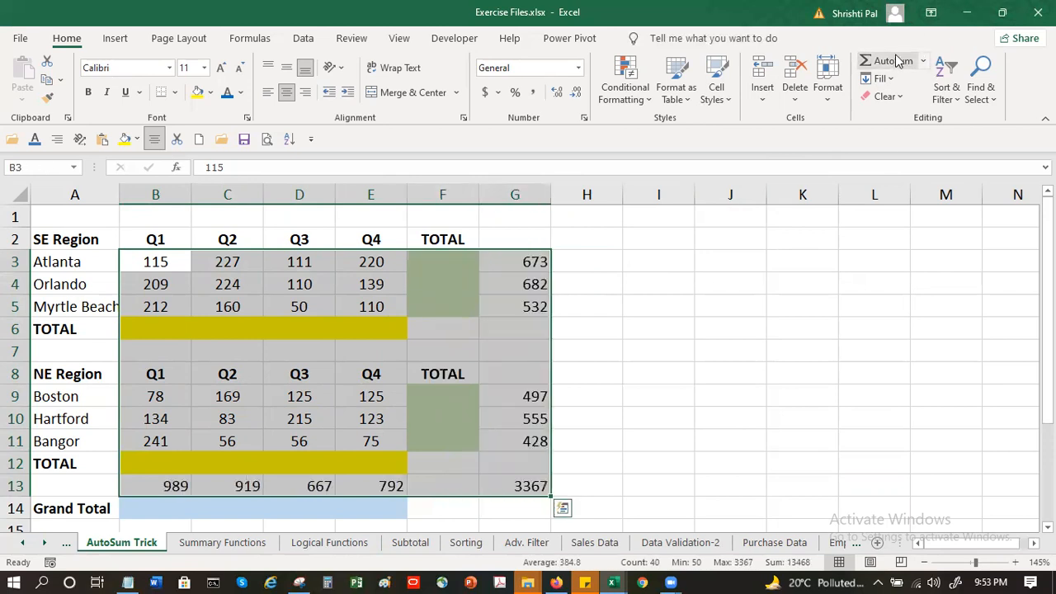
pyautogui.hotkey('ctrl', 'z')
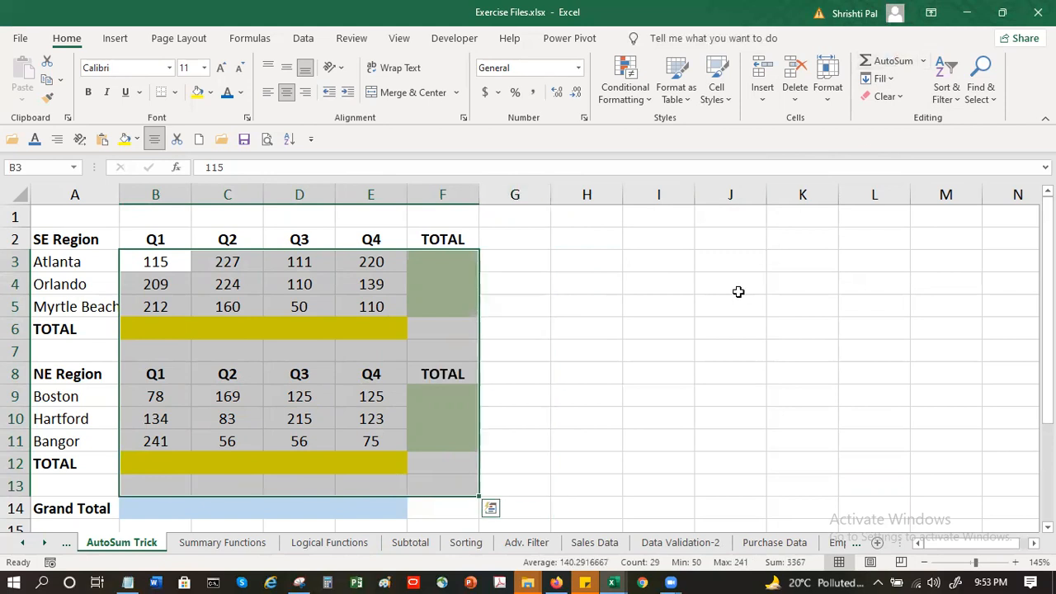
# - Try AutoSum twice on the range B3:F14, including the Grand Total row and TOTAL column, undoing the result each time
pyautogui.moveTo(479, 499); pyautogui.dragTo(463, 506)
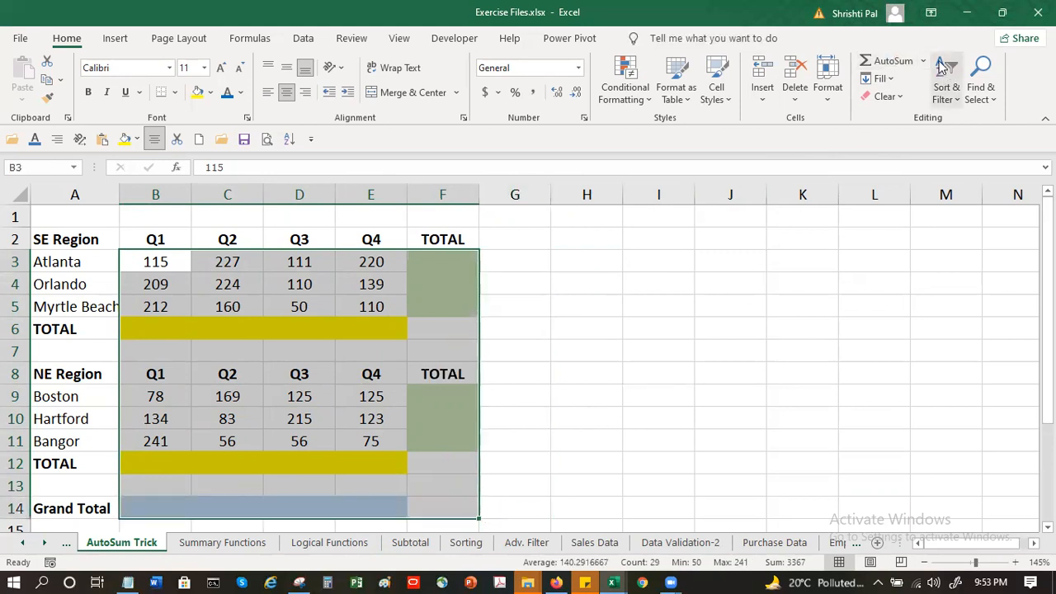
pyautogui.click(891, 66)
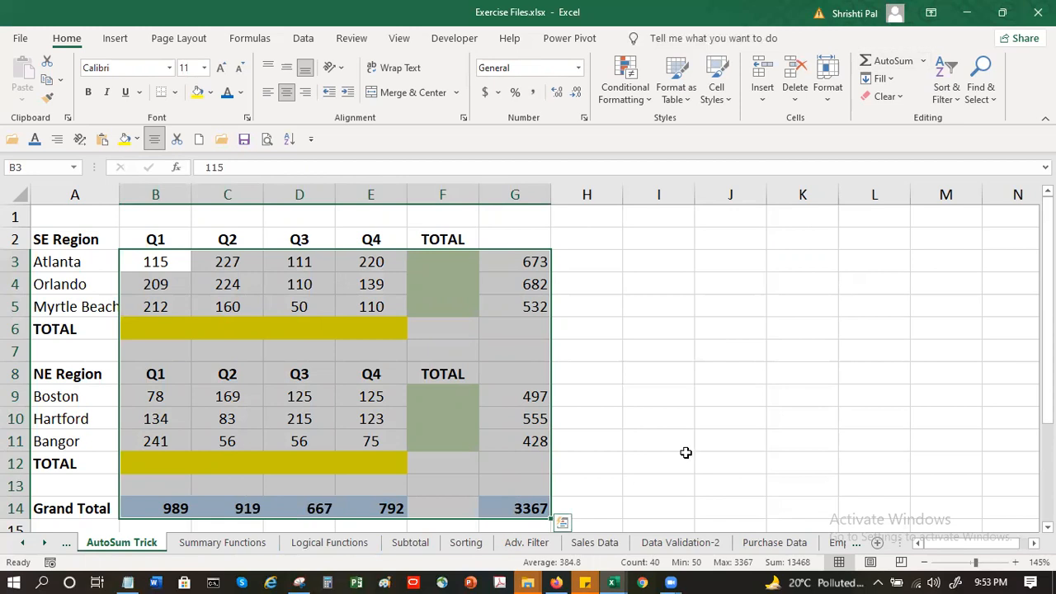
pyautogui.hotkey('ctrl', 'z')
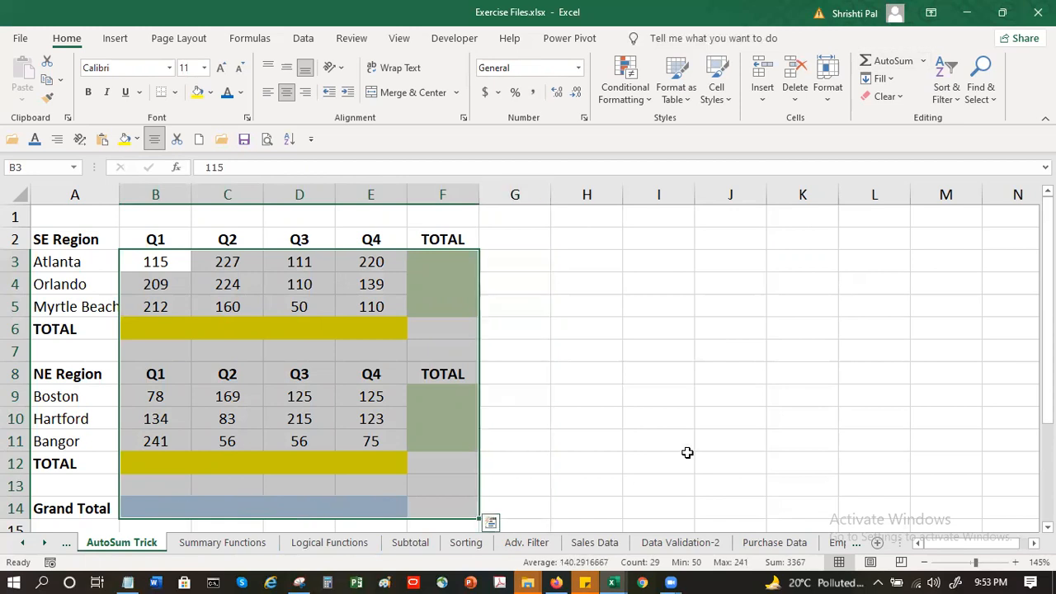
pyautogui.click(154, 258)
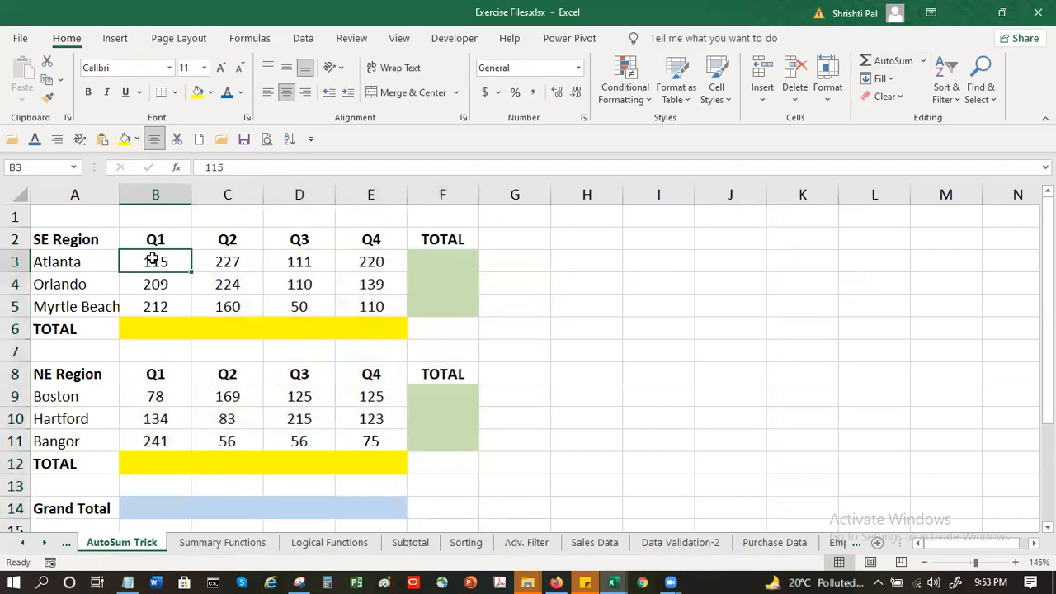
pyautogui.keyDown('shift'); pyautogui.click(468, 506); pyautogui.keyUp('shift')
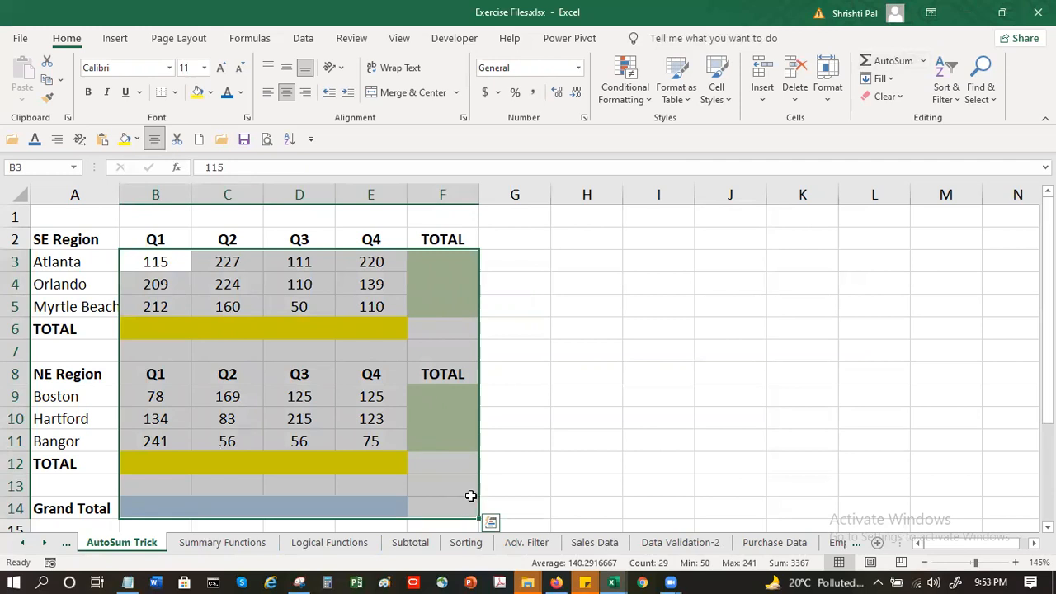
pyautogui.click(889, 62)
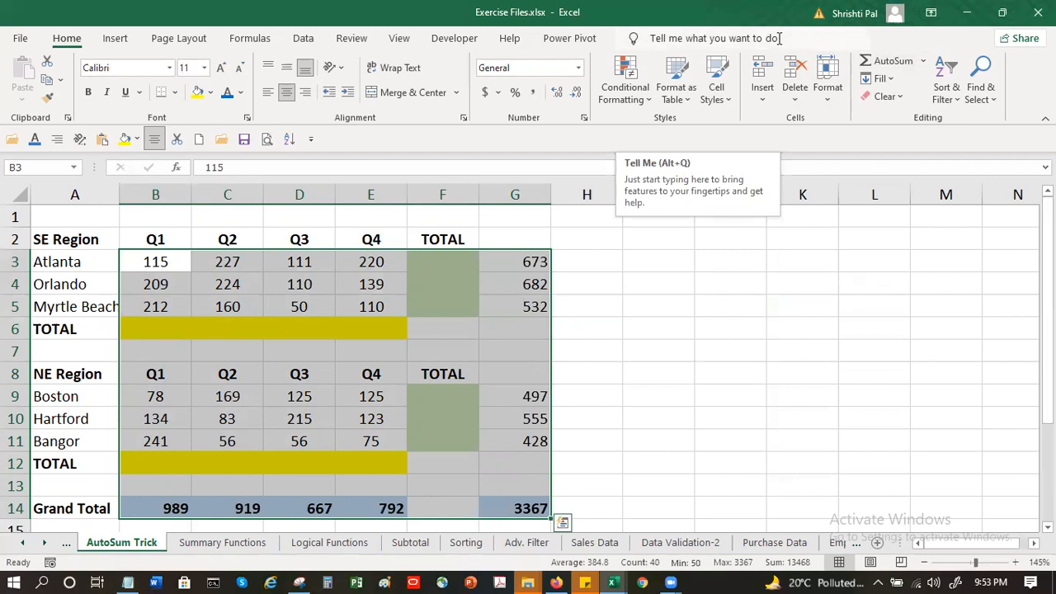
pyautogui.hotkey('ctrl', 'z')
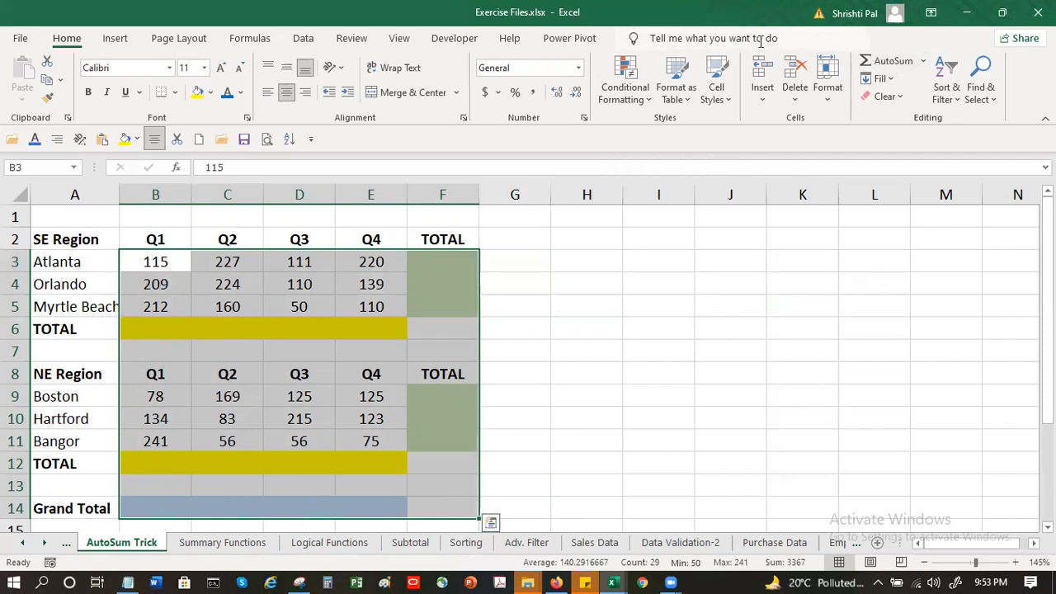
# - Try AutoSum on the range B3:E14 without the TOTAL column and undo the result
pyautogui.hotkey('shift', 'Left')
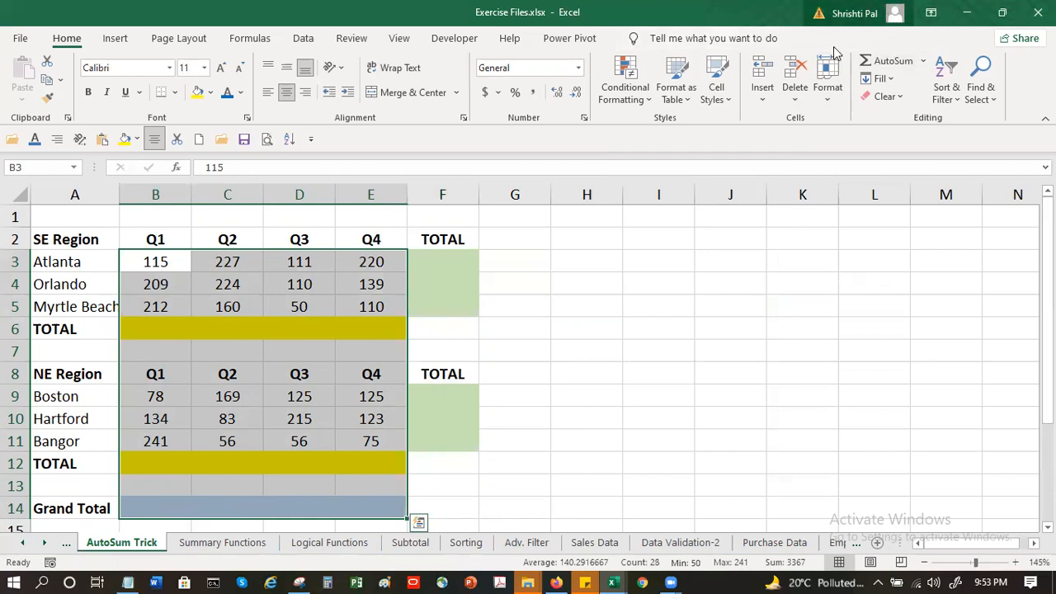
pyautogui.click(893, 64)
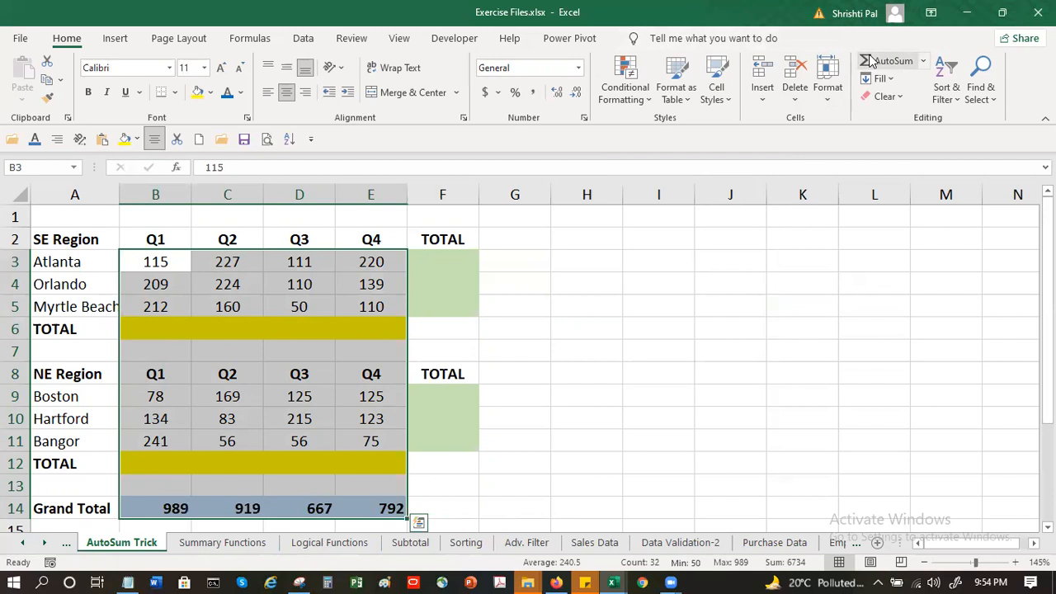
pyautogui.hotkey('ctrl', 'z')
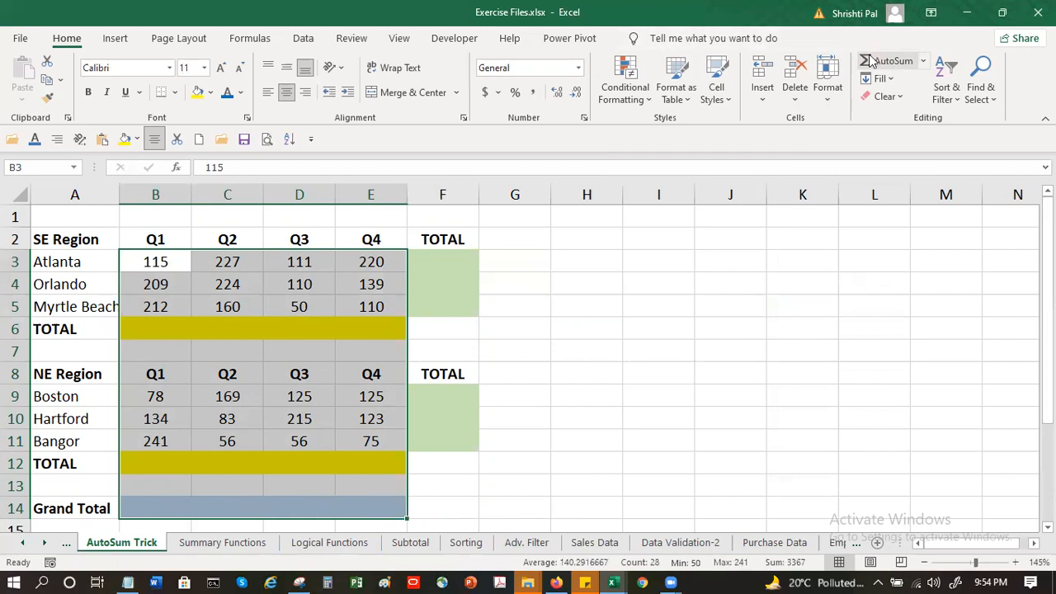
# - Fill the Grand Total row and the row totals in column G by applying AutoSum to the whole block starting at B3
pyautogui.hotkey('shift', 'Right')
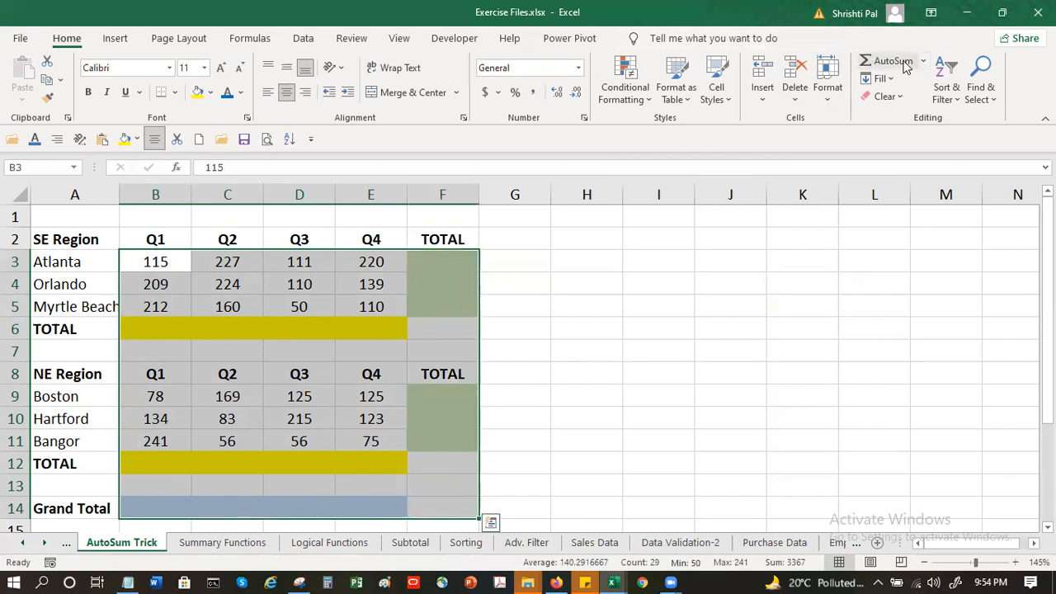
pyautogui.hotkey('shift', 'Right')
pyautogui.click(900, 64)
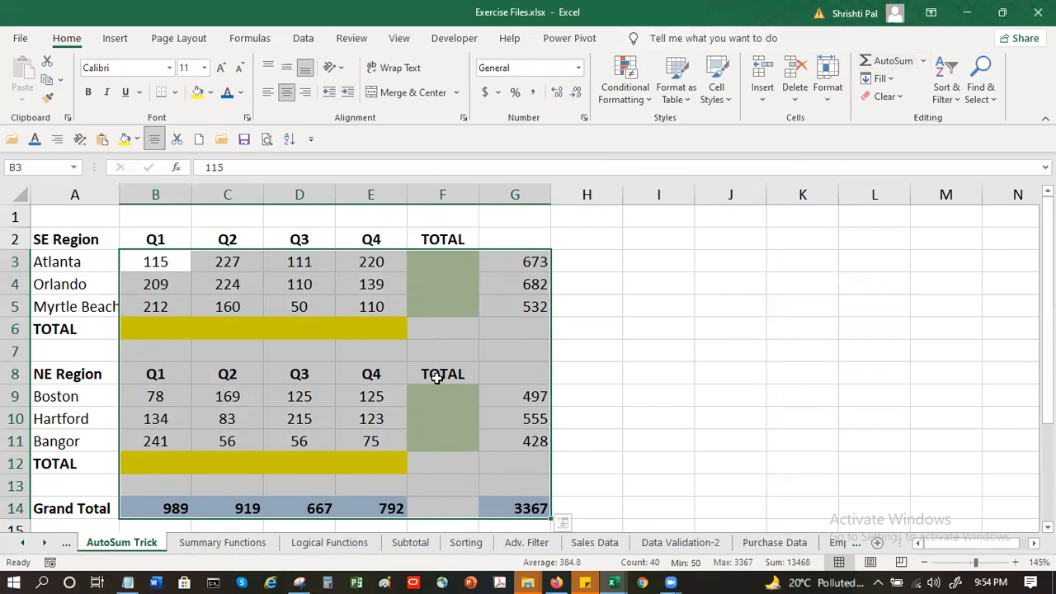
# - Total the quarters of the SE and NE regions in rows 6 and 12 with AutoSum over B3:E5 and B9:E11
pyautogui.moveTo(169, 268); pyautogui.dragTo(382, 300)
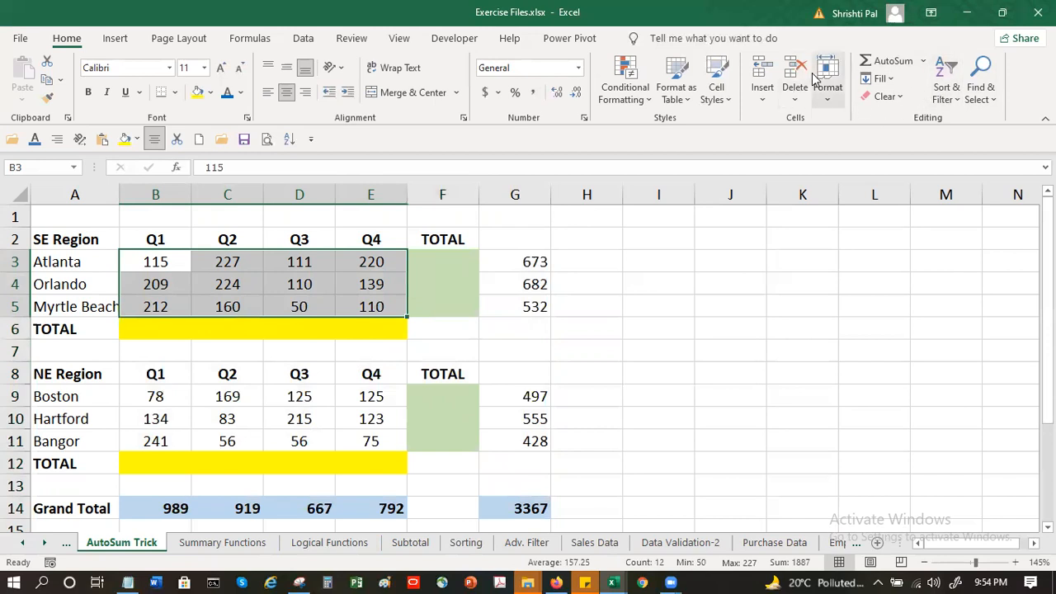
pyautogui.click(894, 62)
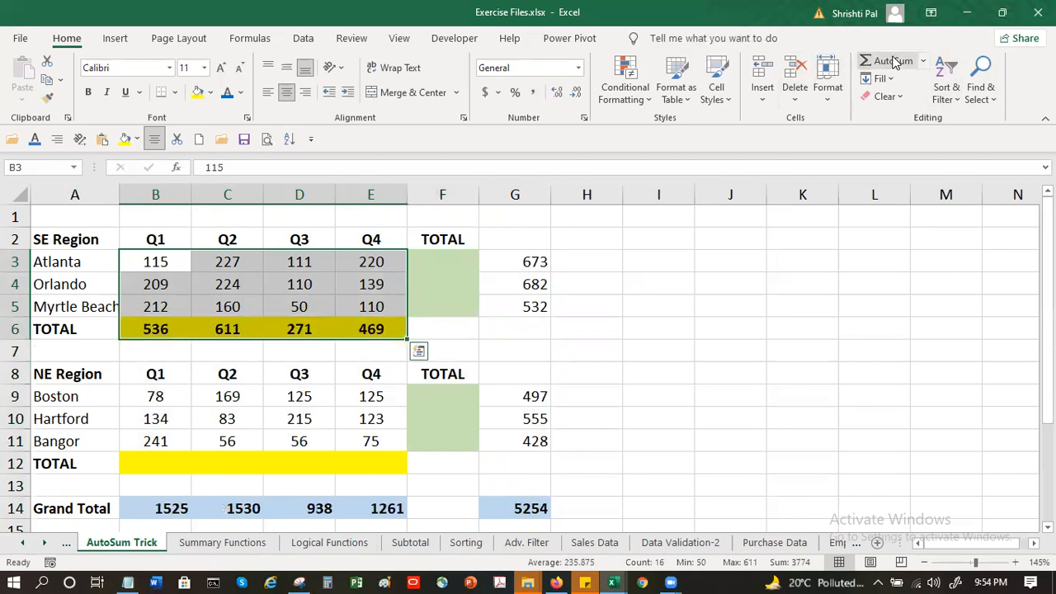
pyautogui.moveTo(154, 398); pyautogui.dragTo(385, 445)
pyautogui.click(873, 64)
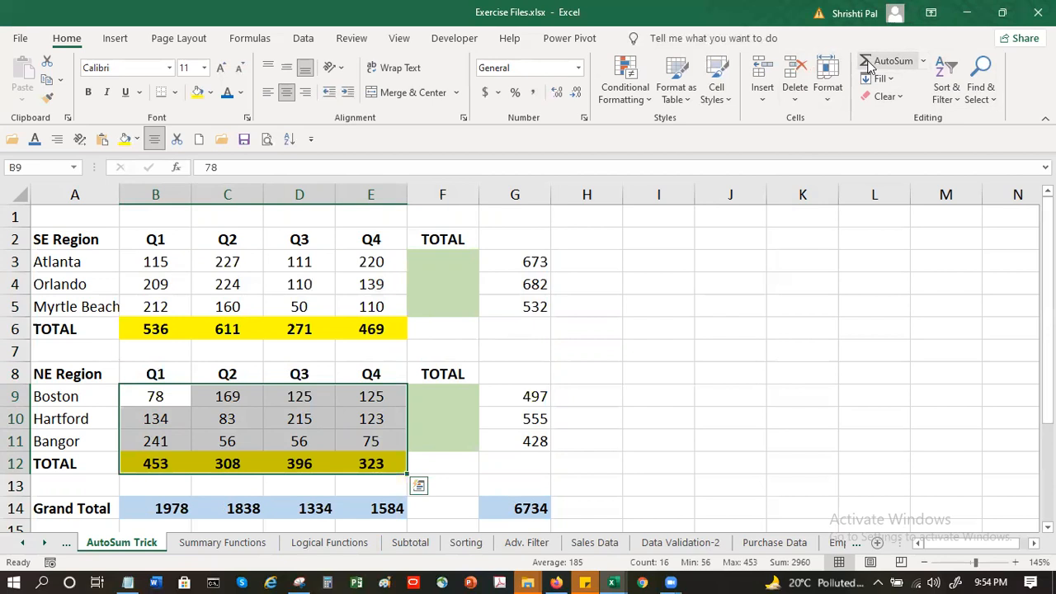
# - Undo the NE Region quarterly totals and fill both regions' row and column totals with AutoSum over B9:F12 and B3:F6
pyautogui.hotkey('ctrl', 'z')
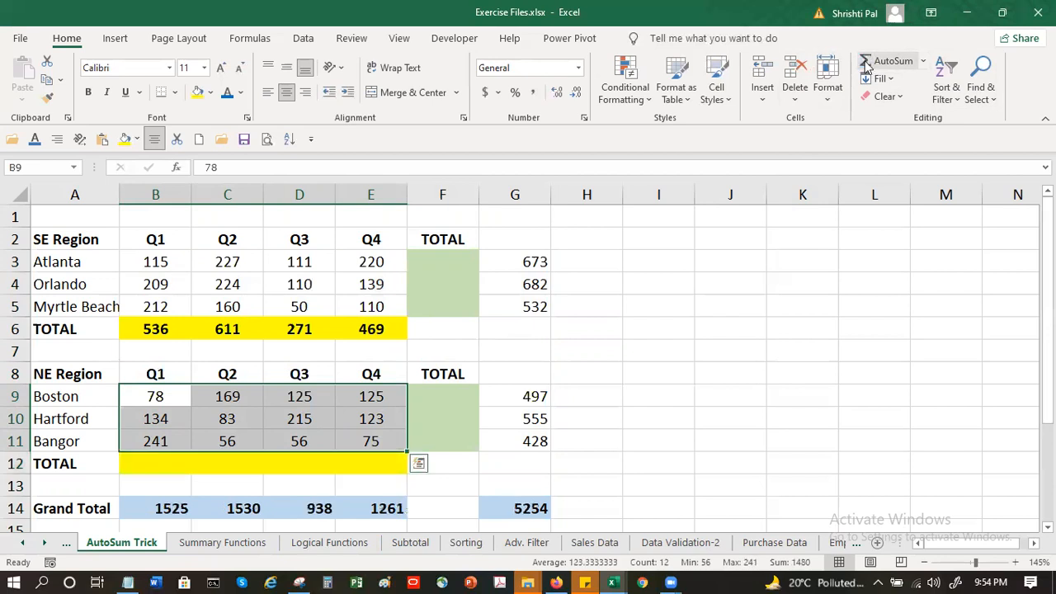
pyautogui.keyDown('shift'); pyautogui.click(451, 463); pyautogui.keyUp('shift')
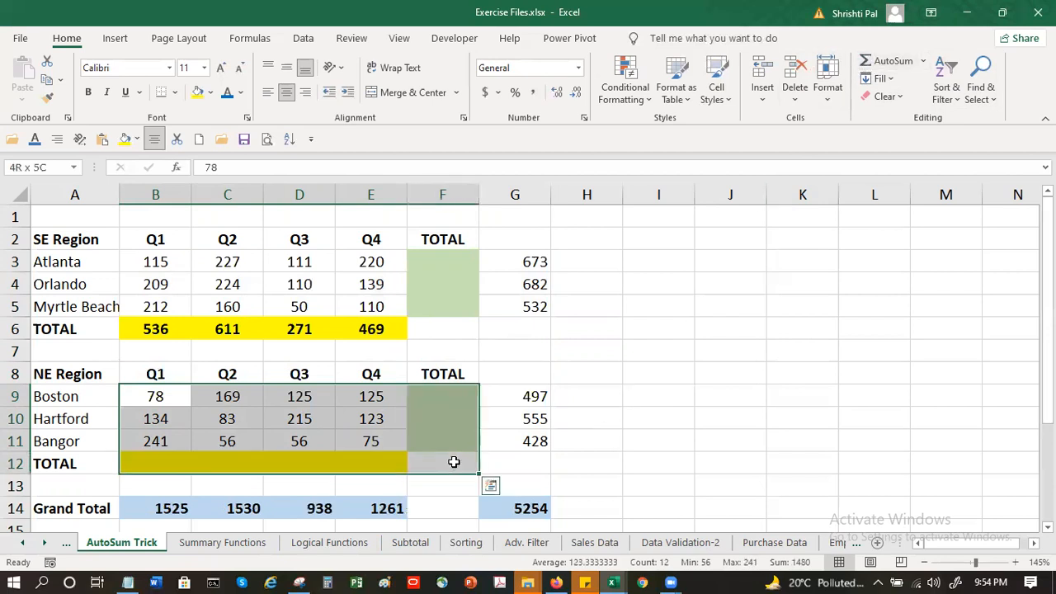
pyautogui.click(899, 62)
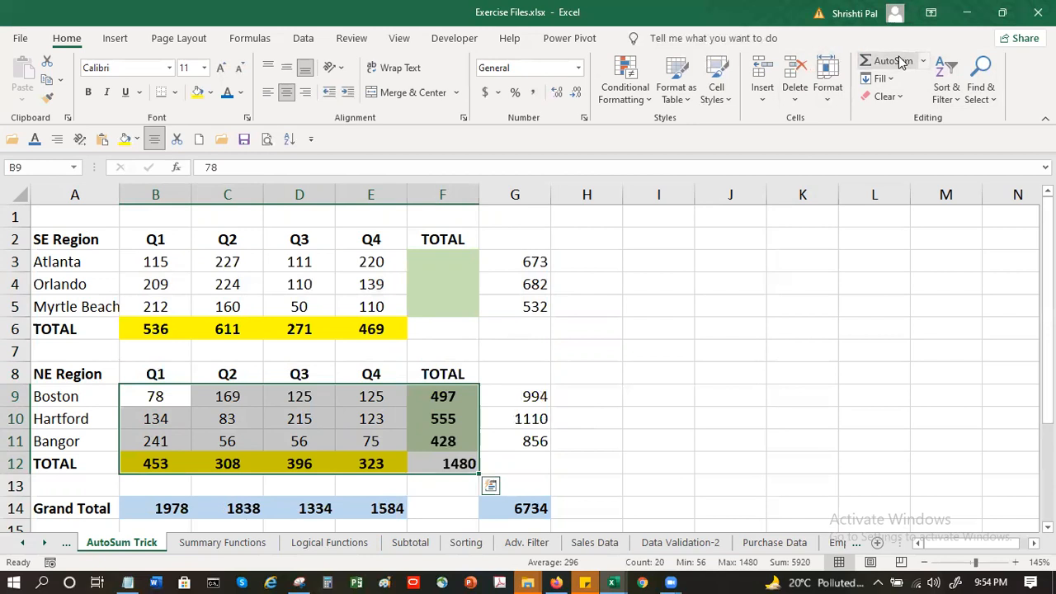
pyautogui.moveTo(129, 260); pyautogui.dragTo(429, 315)
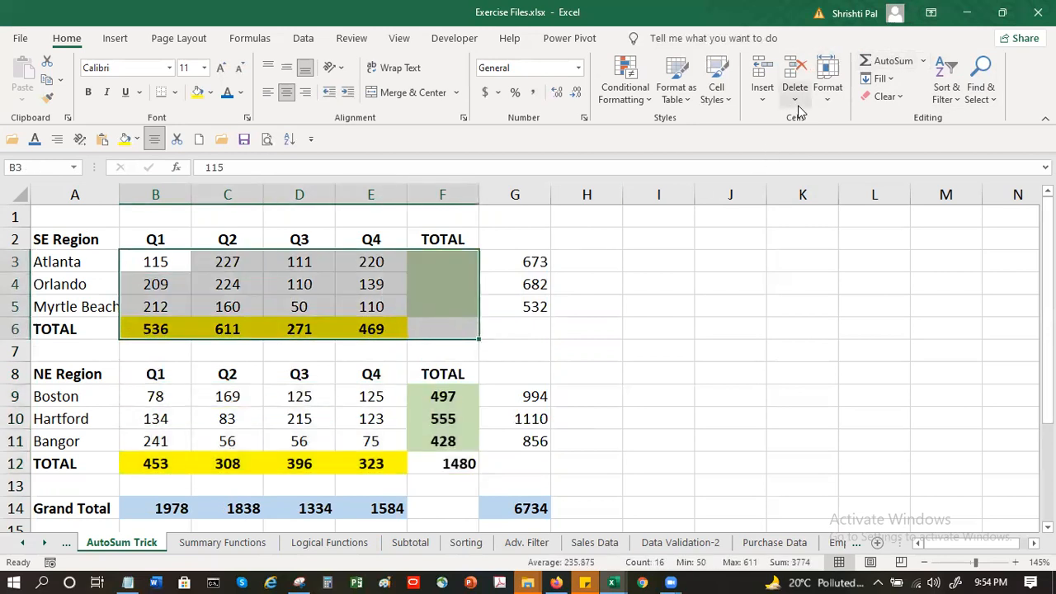
pyautogui.click(869, 61)
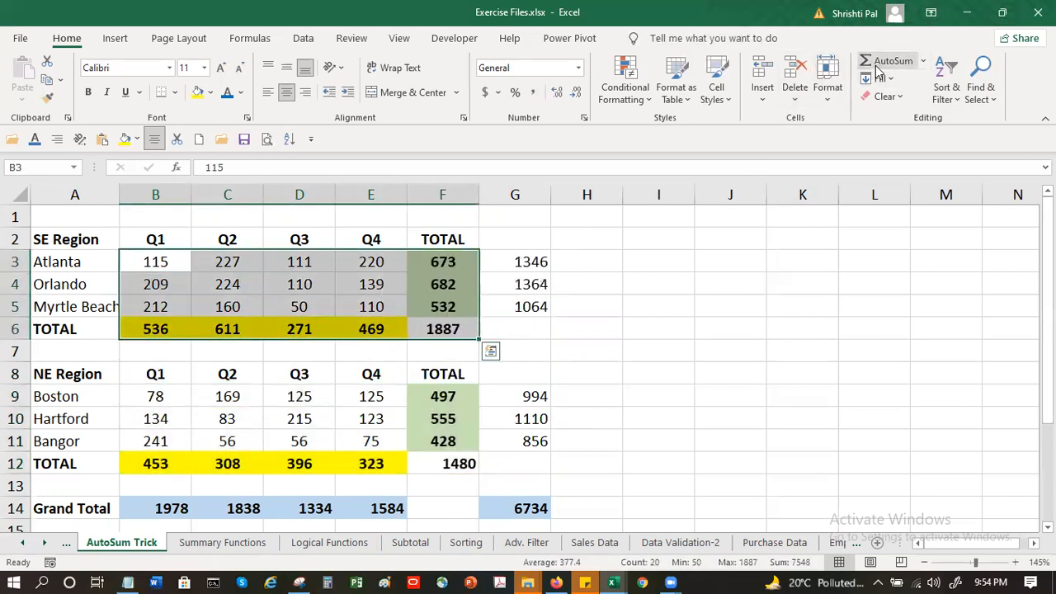
pyautogui.click(663, 352)
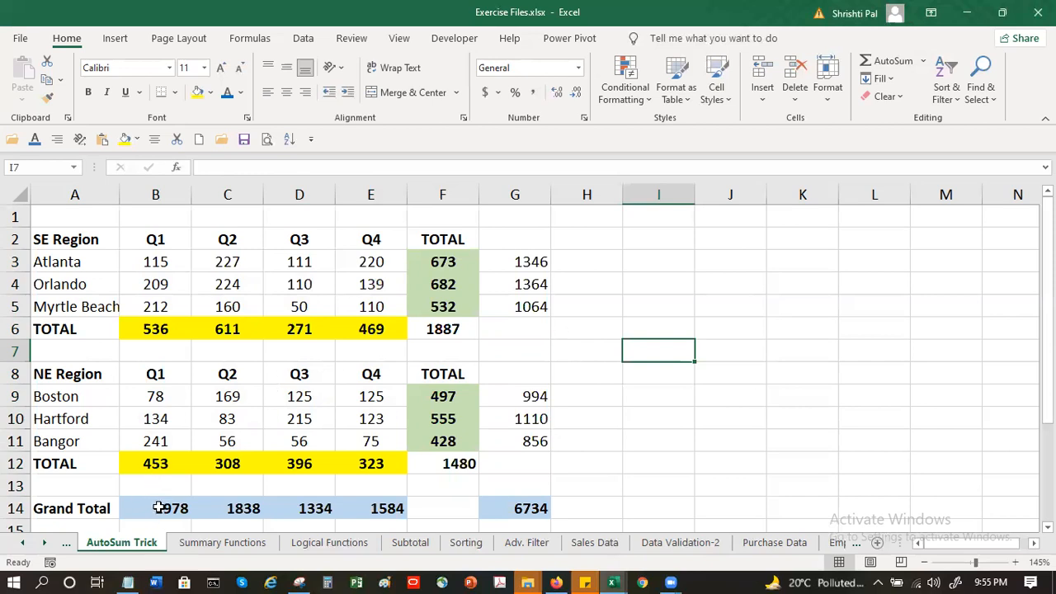
# - Inspect the Q1 grand total formula in B14, undo the AutoSum totals of both regions and deselect the data
pyautogui.click(158, 508)
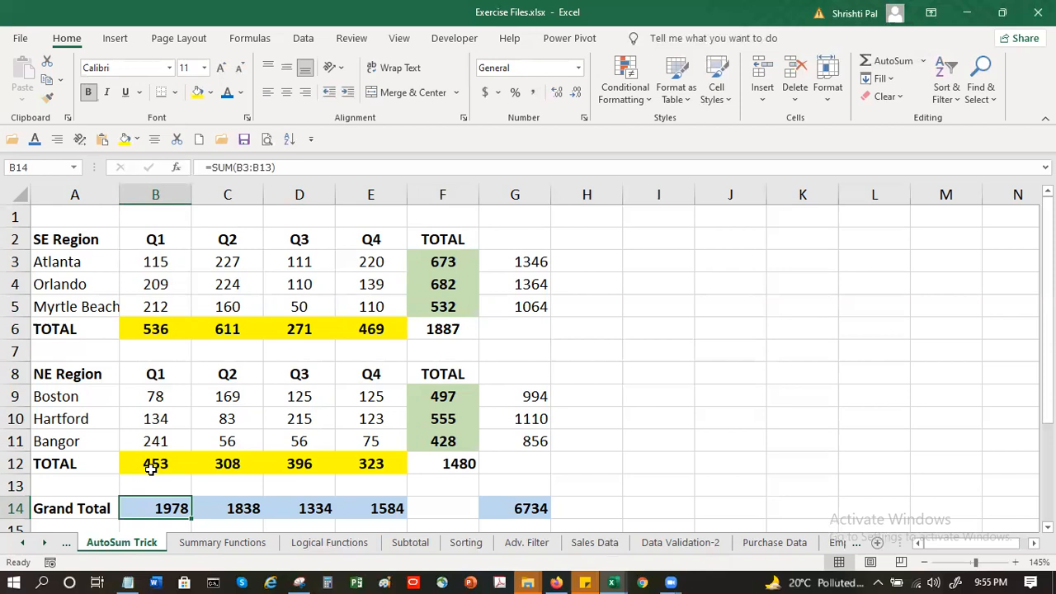
pyautogui.hotkey('ctrl', 'z')
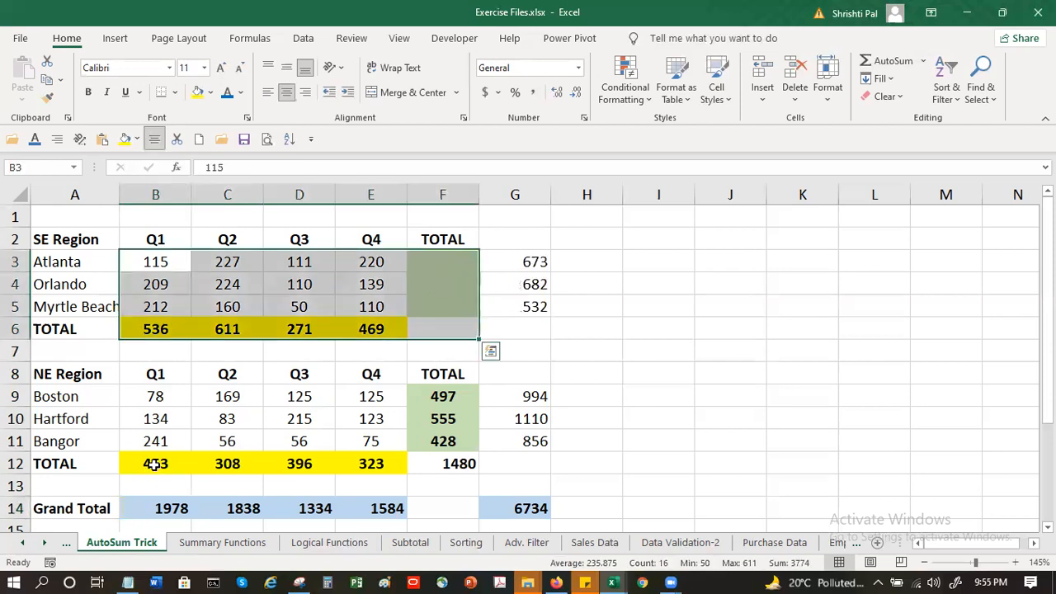
pyautogui.hotkey('ctrl', 'z')
pyautogui.hotkey('ctrl', 'z')
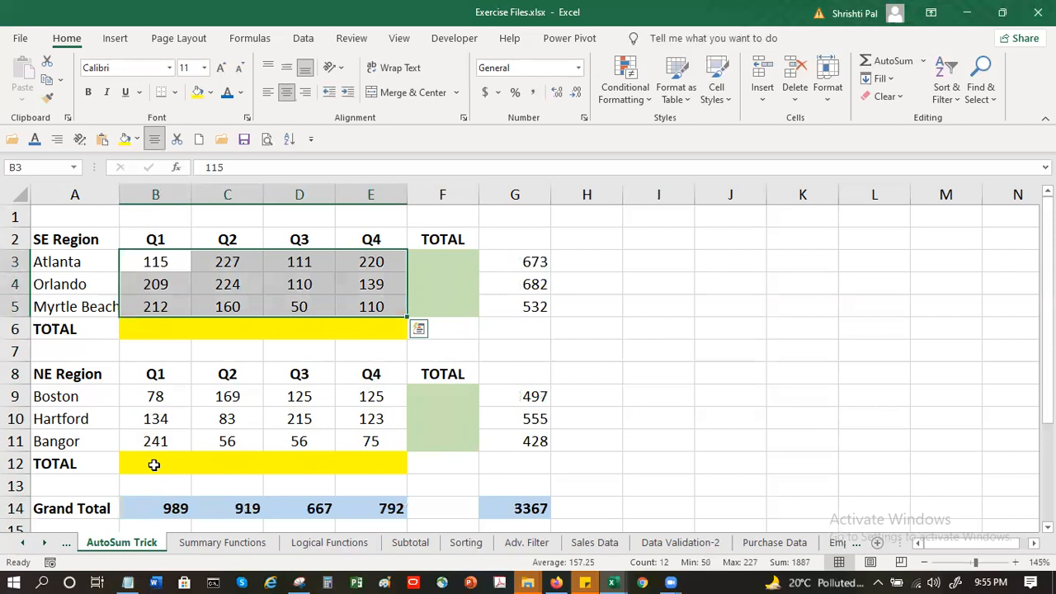
pyautogui.click(715, 441)
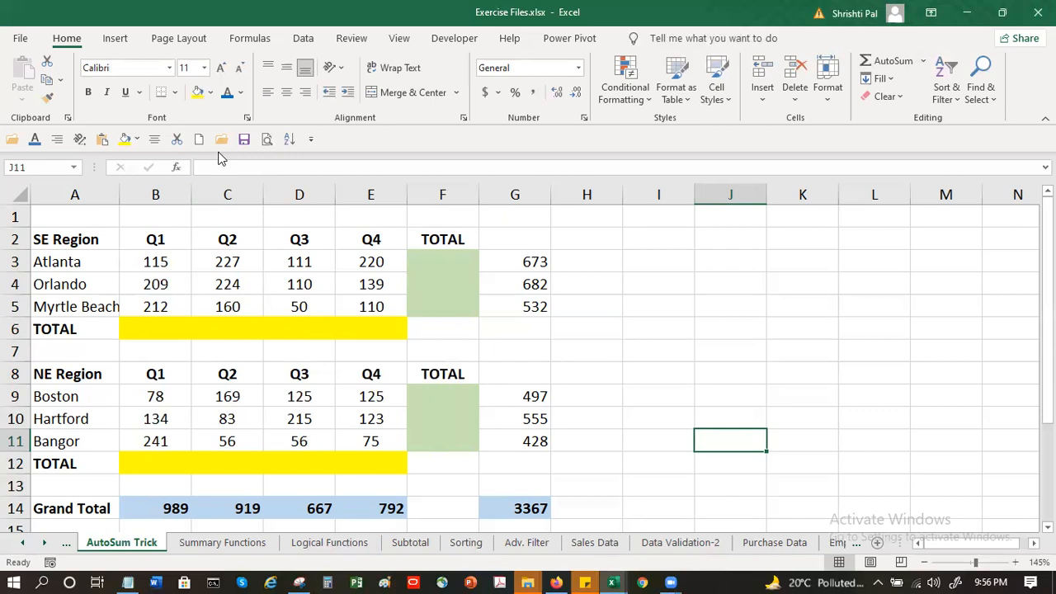
pyautogui.click(631, 378)
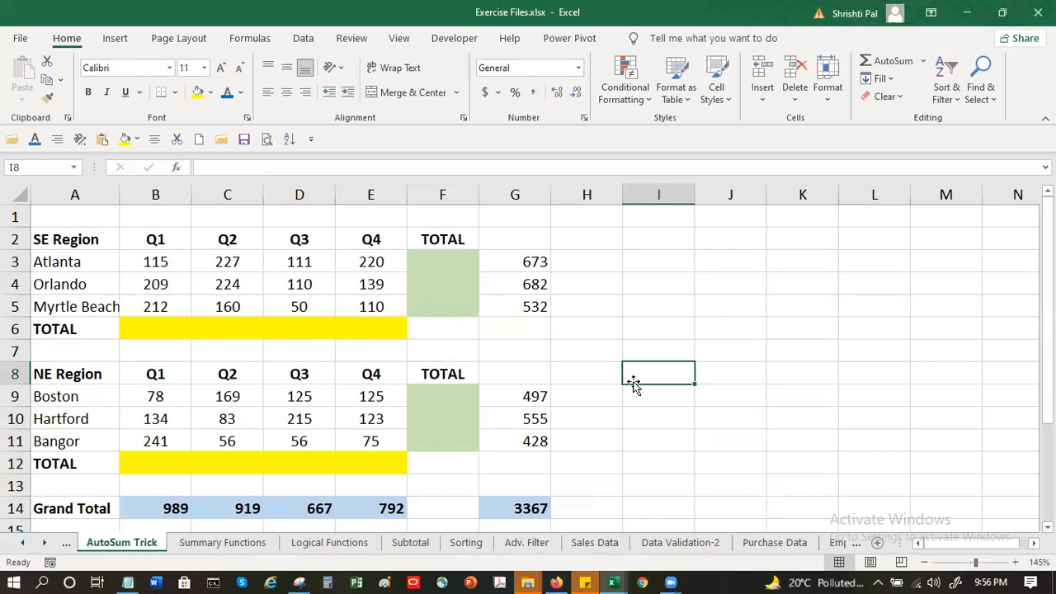
# - Look through the Summary Functions, Sorting and Adv. Filter sheets, and view the Prices / Month table on the Cell Referencing sheet
pyautogui.click(213, 545)
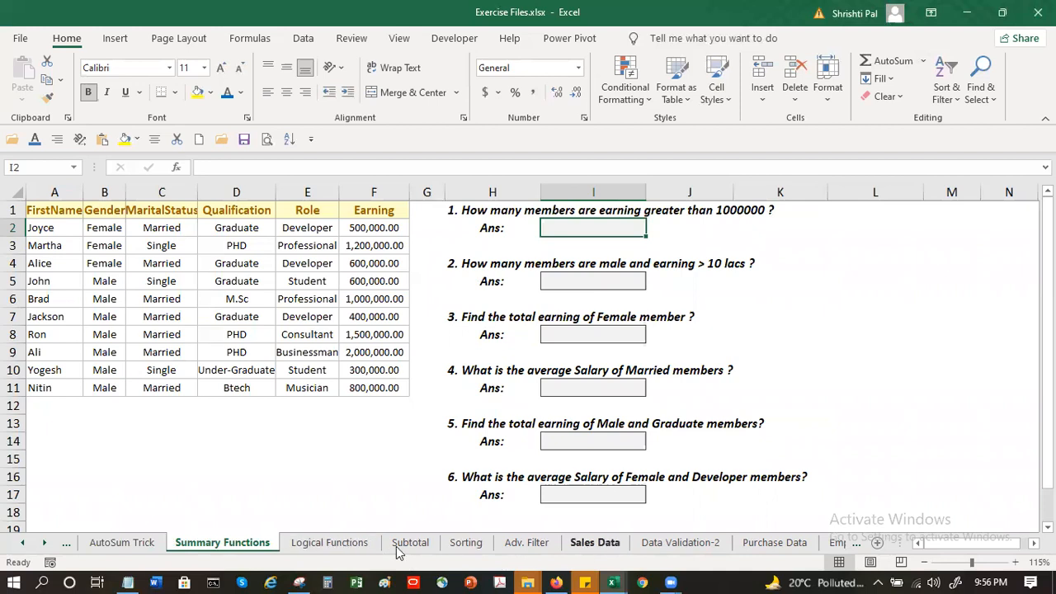
pyautogui.click(469, 542)
pyautogui.click(514, 542)
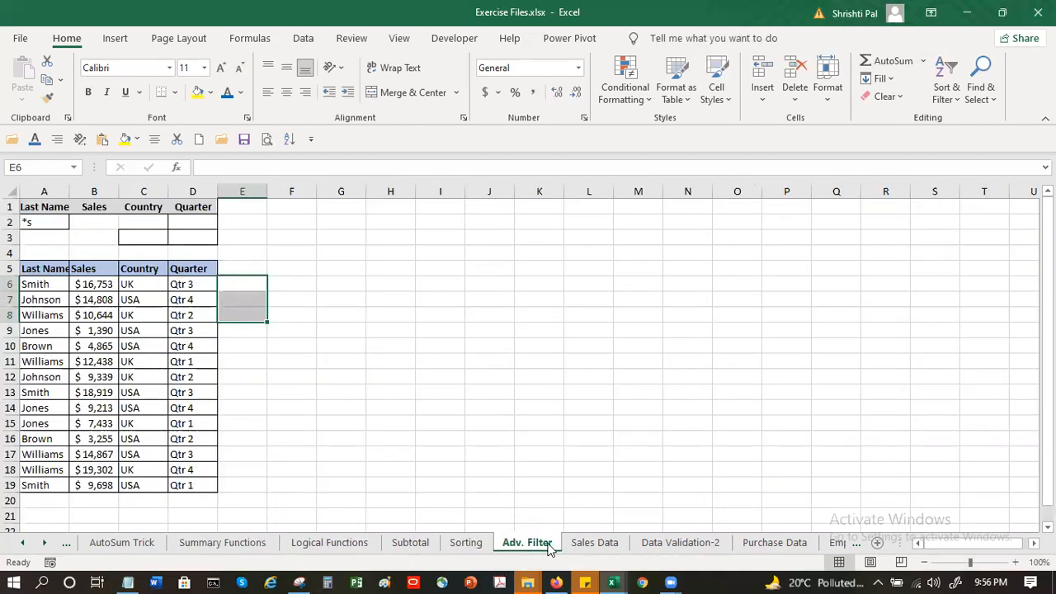
pyautogui.click(26, 545)
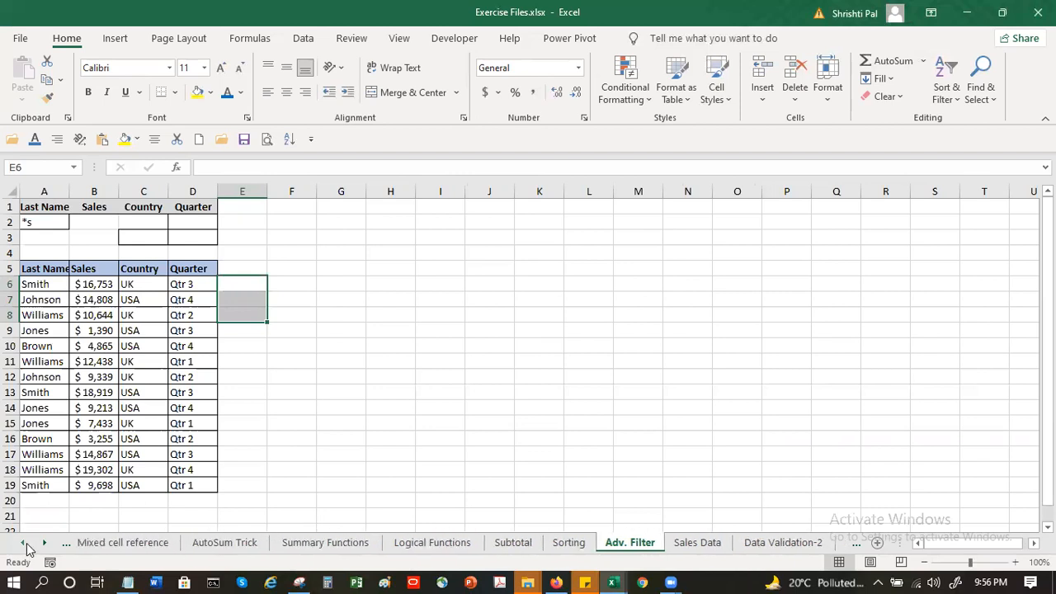
pyautogui.click(25, 545)
pyautogui.click(125, 542)
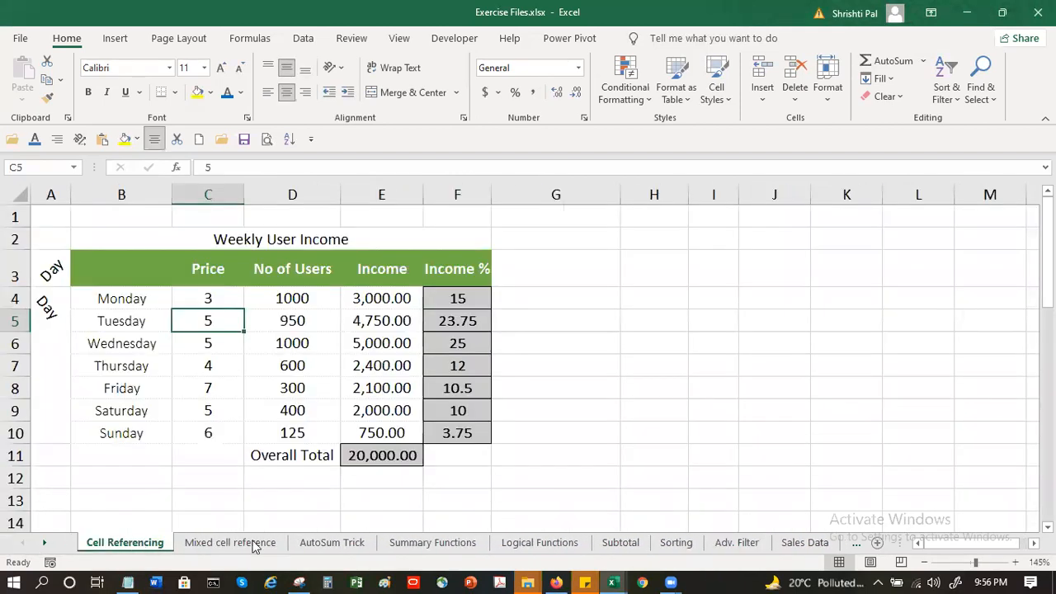
pyautogui.scroll(-9, 210, 397)
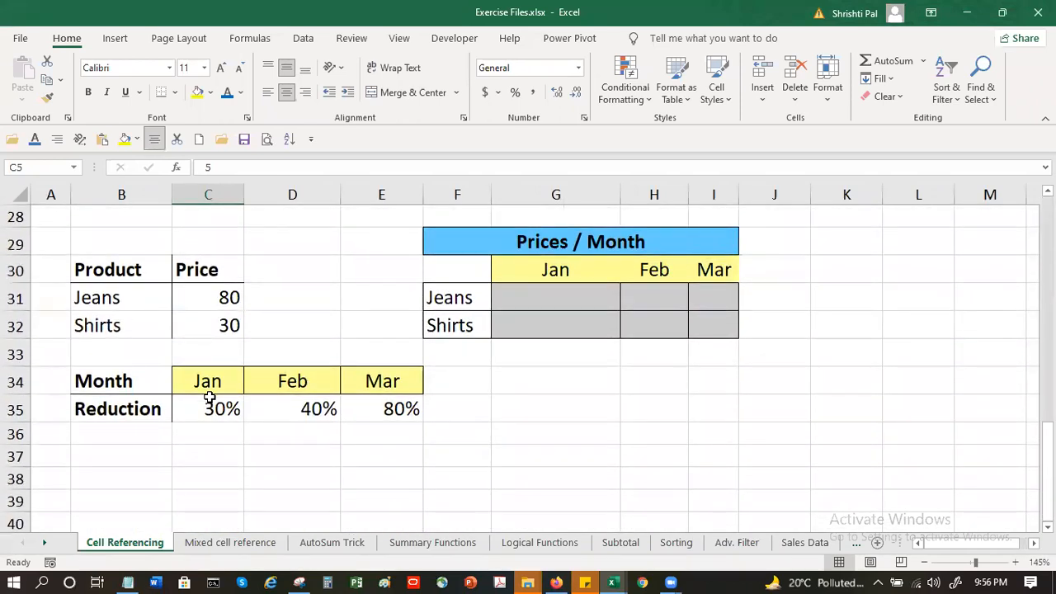
# - Examine the Jeans and Shirts prices and the empty Jan to Mar cells of the Prices / Month table
pyautogui.scroll(1, 210, 397)
pyautogui.click(92, 366)
pyautogui.click(215, 365)
pyautogui.click(123, 394)
pyautogui.click(213, 401)
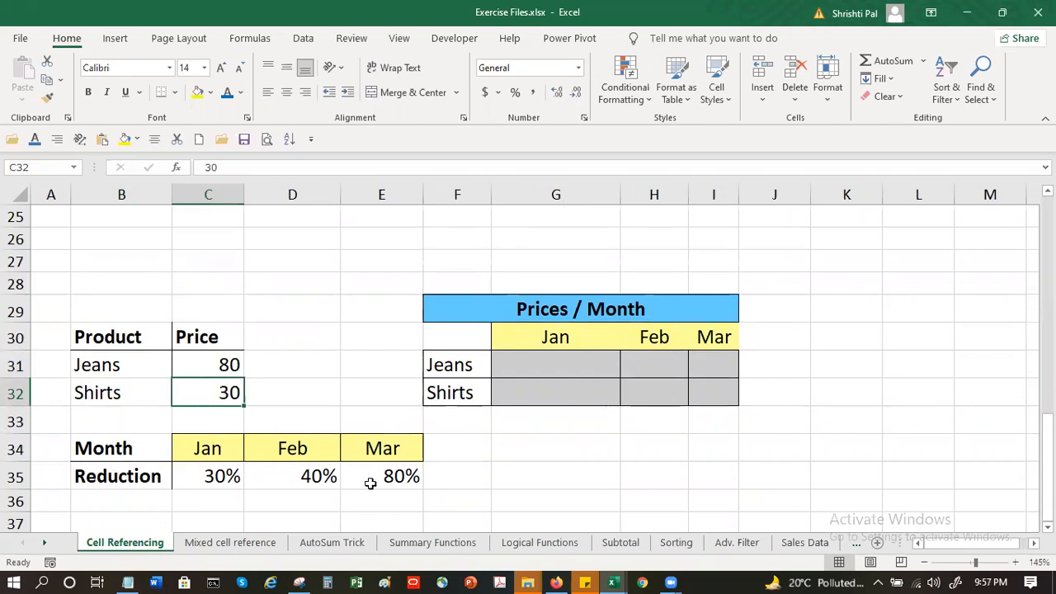
pyautogui.click(549, 367)
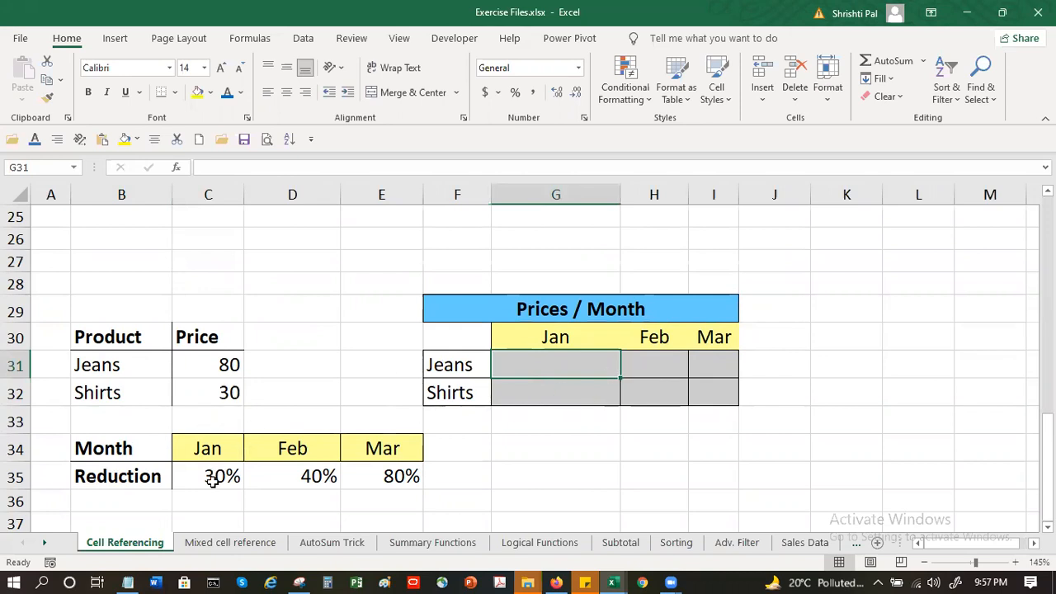
pyautogui.click(661, 362)
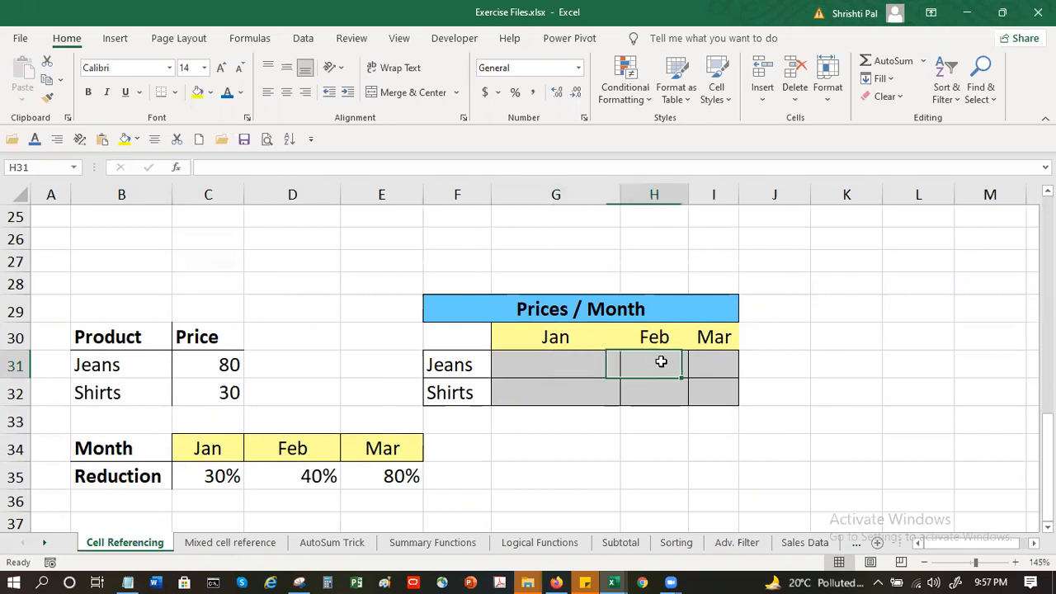
pyautogui.click(717, 370)
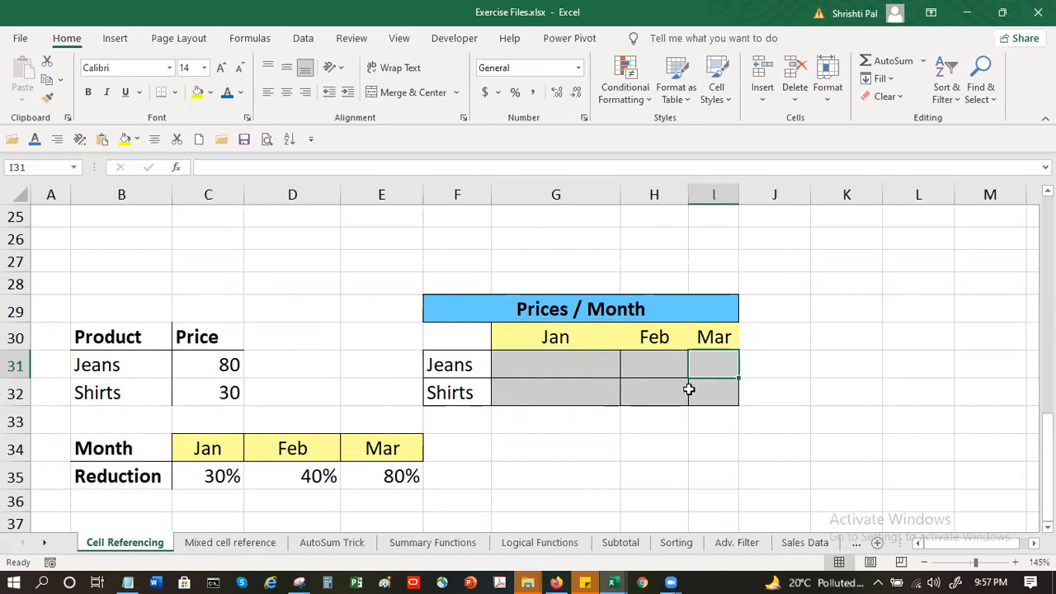
pyautogui.click(532, 398)
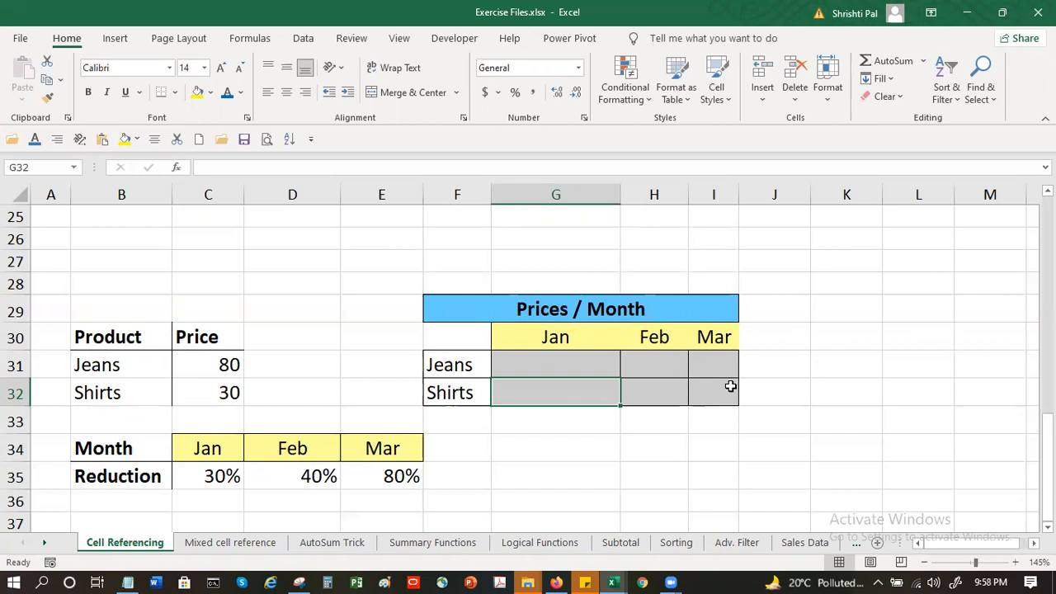
# - Fit the width of the Total column to its contents on the Mixed cell reference sheet
pyautogui.scroll(8, 527, 393)
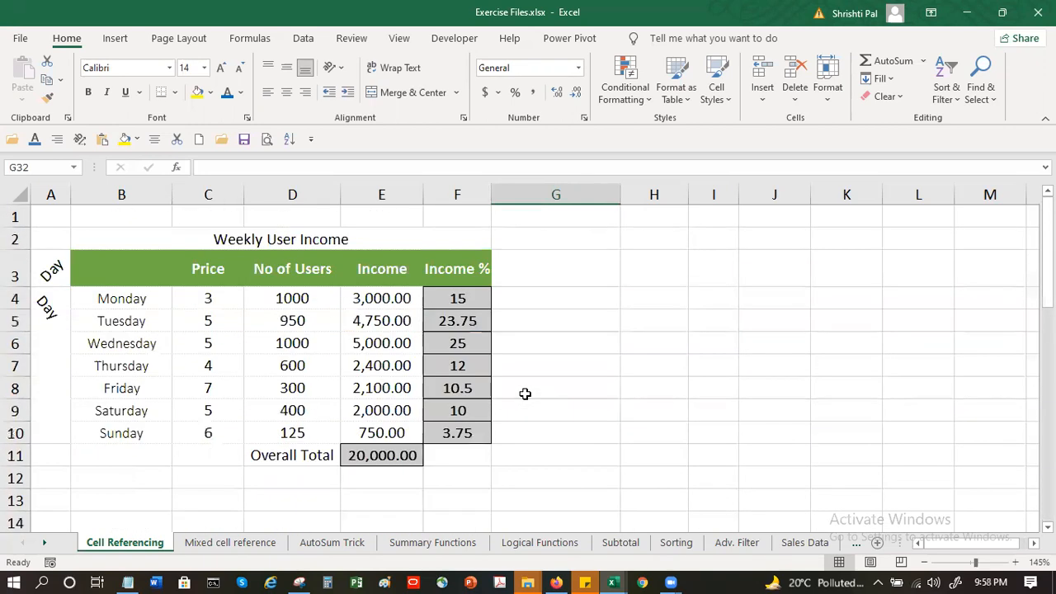
pyautogui.click(242, 542)
pyautogui.scroll(-1, 524, 285)
pyautogui.scroll(1, 523, 285)
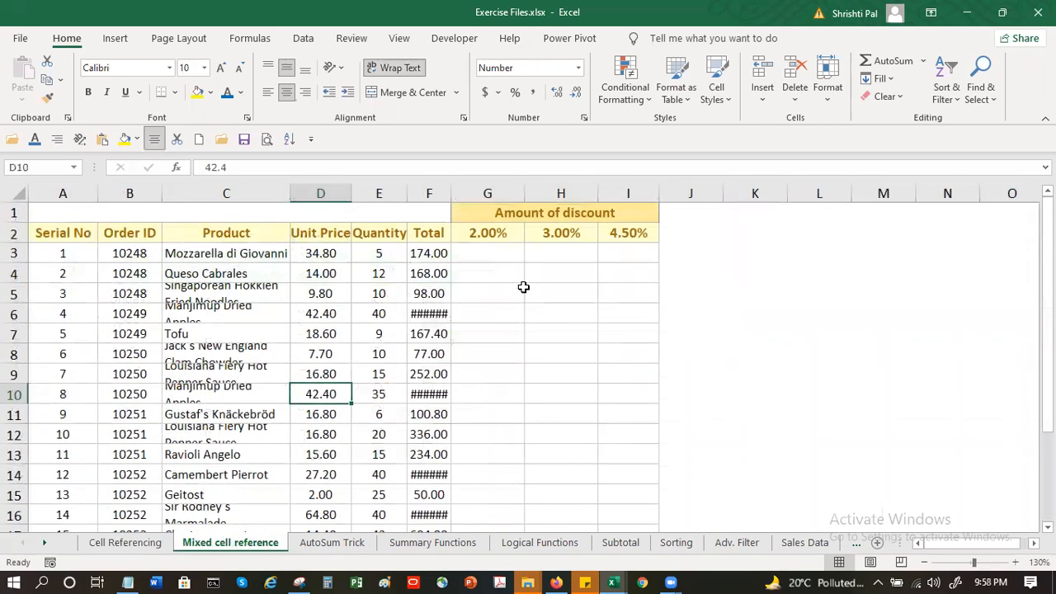
pyautogui.doubleClick(452, 188)
# - Examine the 2.00%, 3.00% and 4.50% Amount of discount columns alongside the product list
pyautogui.click(498, 252)
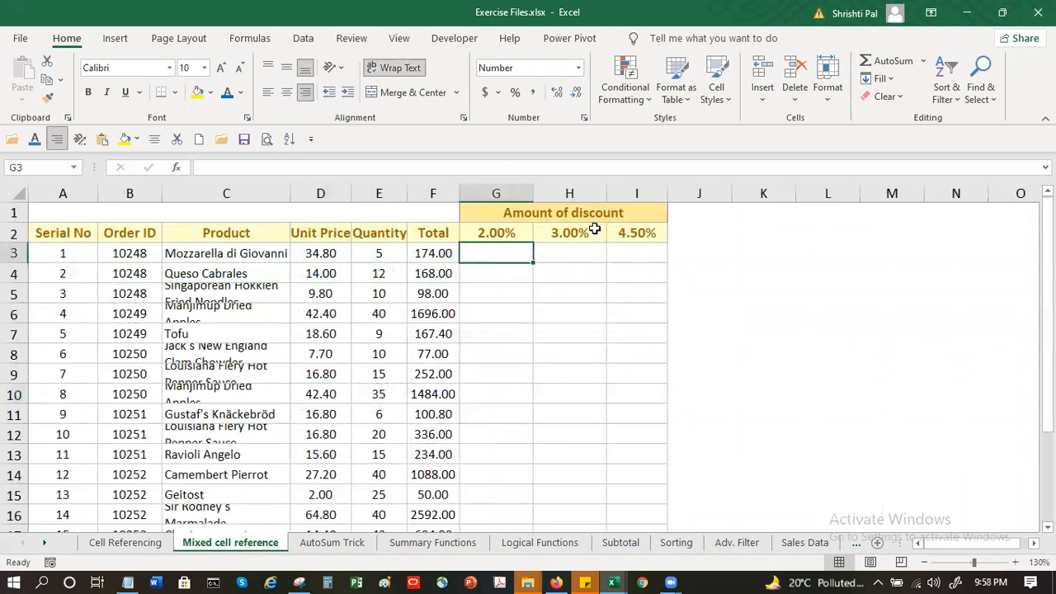
pyautogui.click(632, 254)
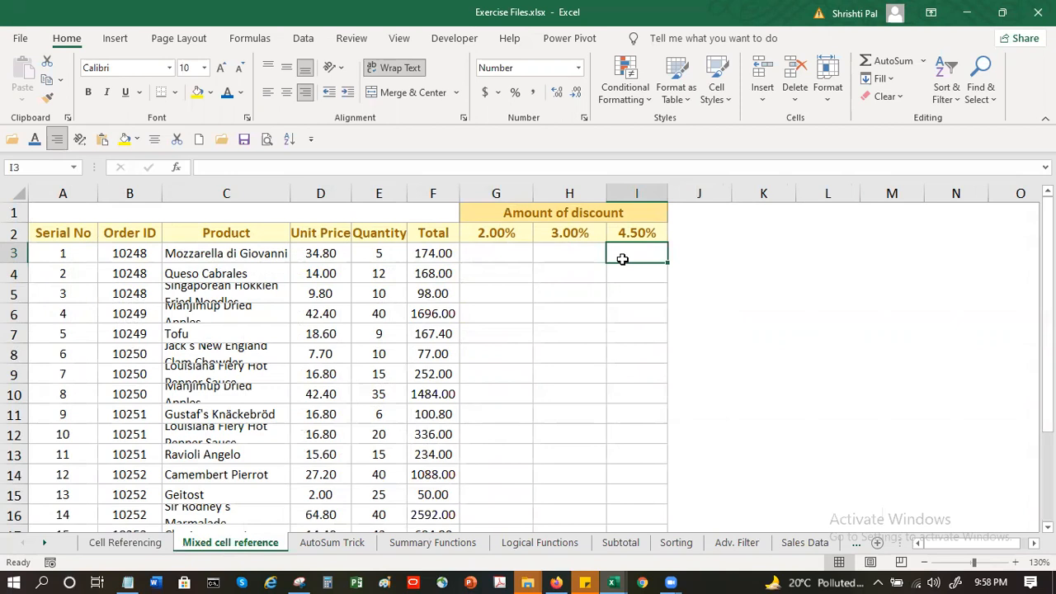
pyautogui.scroll(-5, 617, 264)
pyautogui.scroll(5, 618, 264)
# - Review the income, GST and Prices / Month tables on the Cell Referencing sheet and the product list on the Mixed cell reference sheet
pyautogui.click(126, 543)
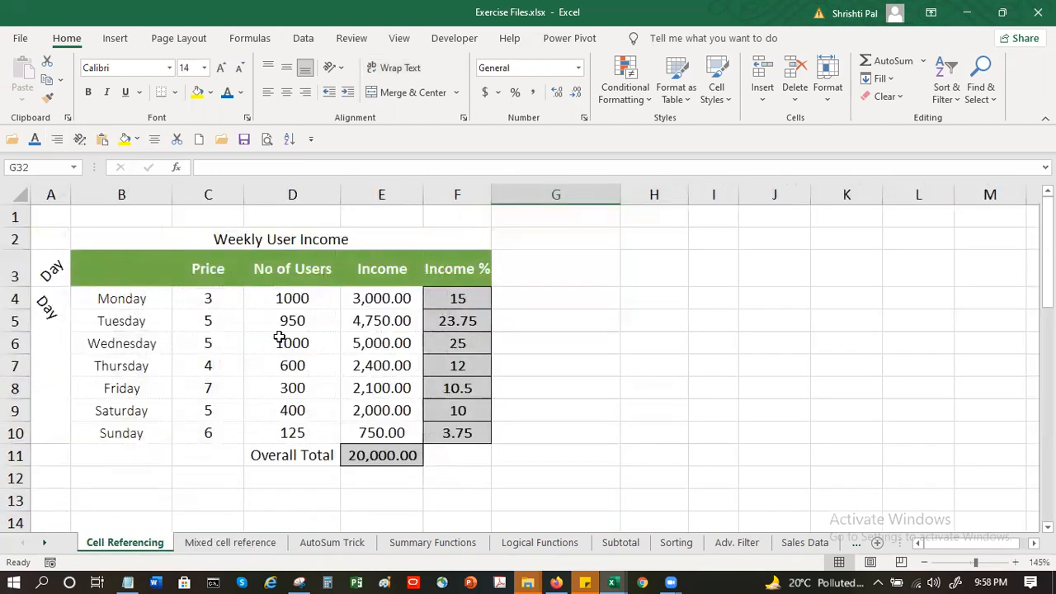
pyautogui.scroll(-7, 279, 337)
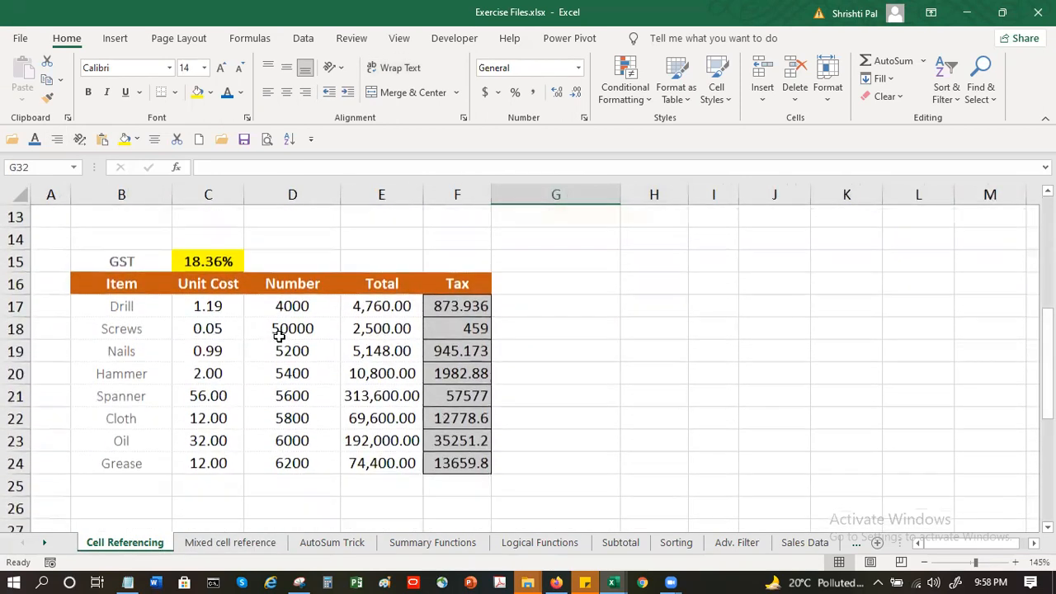
pyautogui.scroll(-2, 279, 337)
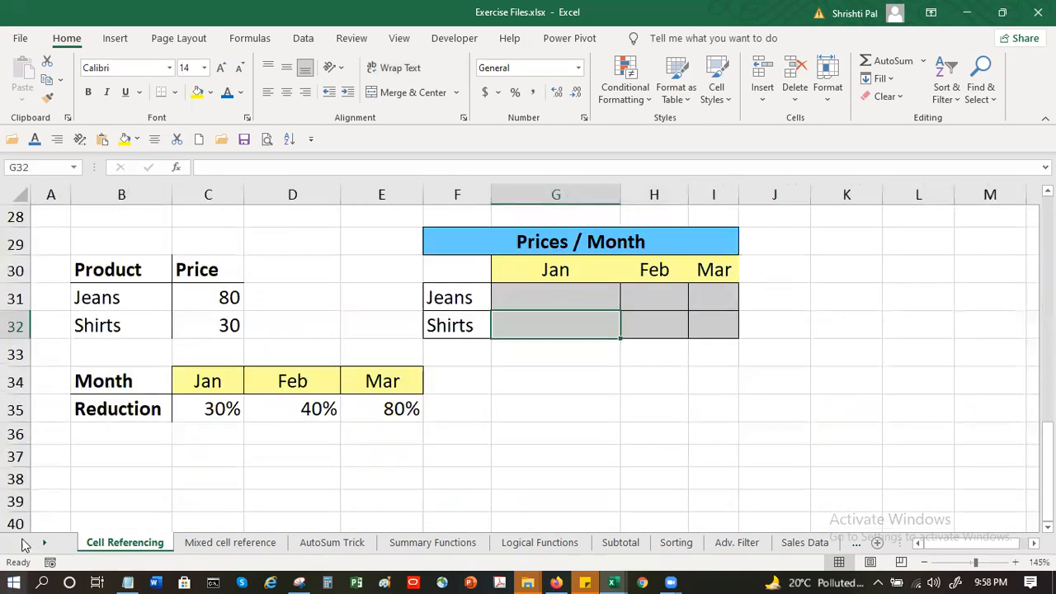
pyautogui.click(263, 542)
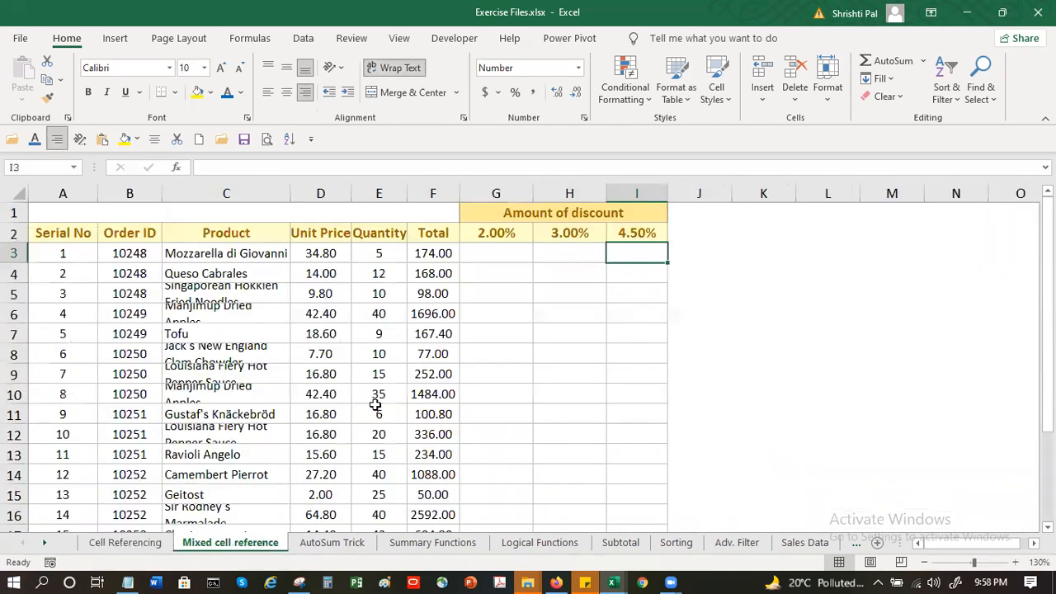
pyautogui.scroll(-4, 375, 404)
pyautogui.scroll(4, 371, 407)
# - Widen the sheet tab area and view the Weekly User Income and GST tables on the Cell Referencing sheet
pyautogui.moveTo(901, 542); pyautogui.dragTo(978, 542)
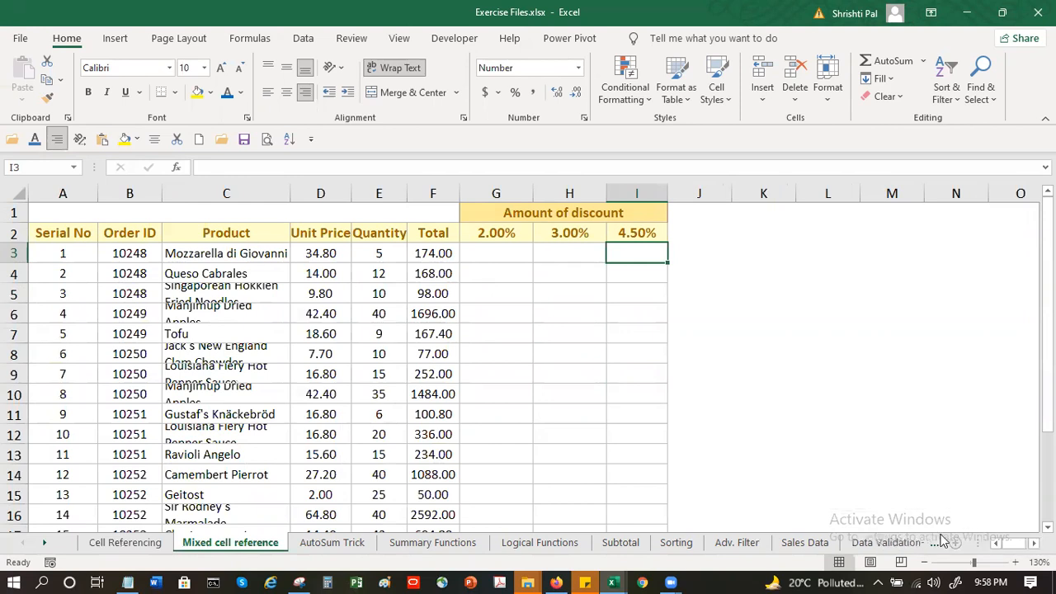
pyautogui.click(118, 547)
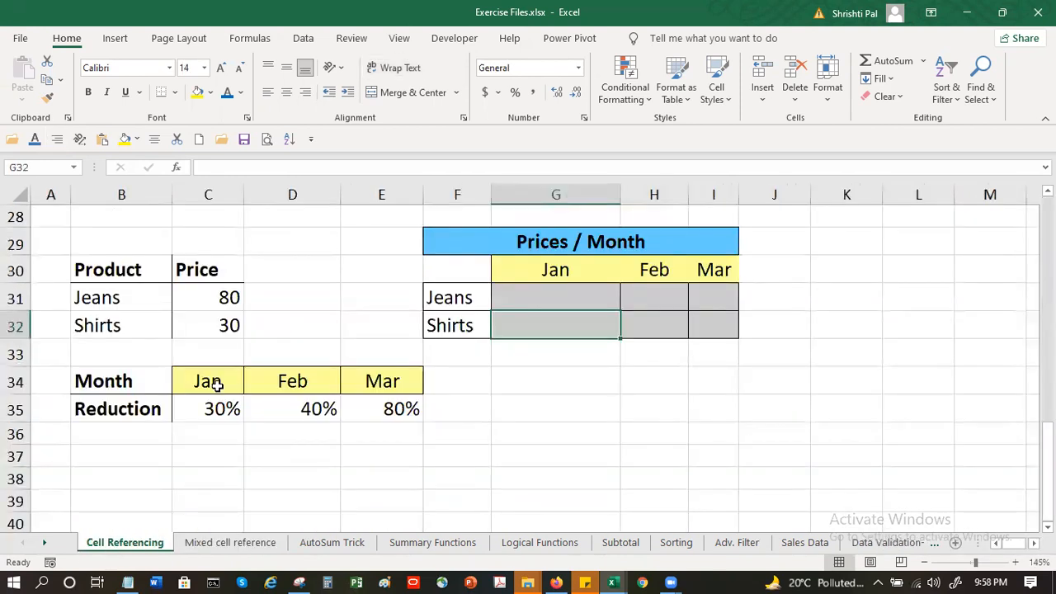
pyautogui.scroll(7, 215, 384)
pyautogui.scroll(2, 217, 387)
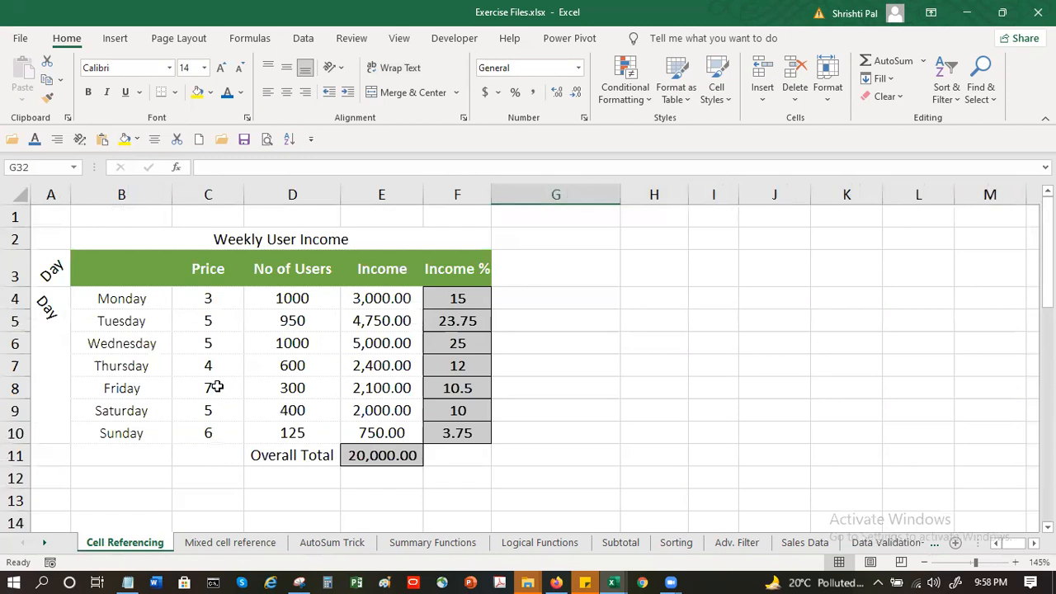
pyautogui.scroll(-3, 266, 368)
# - Look through the Mixed cell reference, AutoSum Trick and Summary Functions sheets and return to the Cell Referencing sheet
pyautogui.click(219, 544)
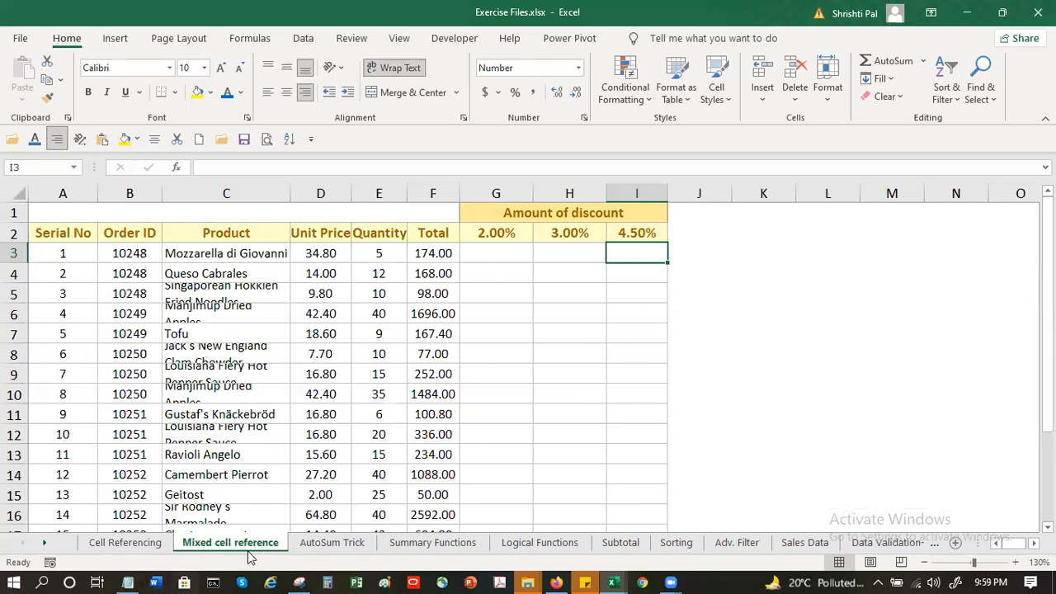
pyautogui.click(331, 552)
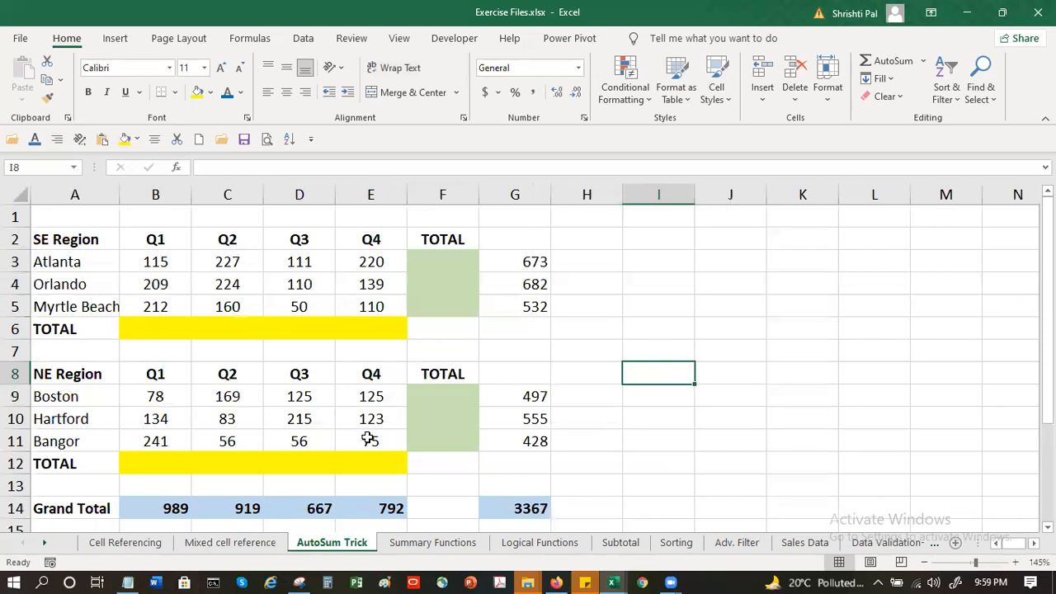
pyautogui.click(406, 549)
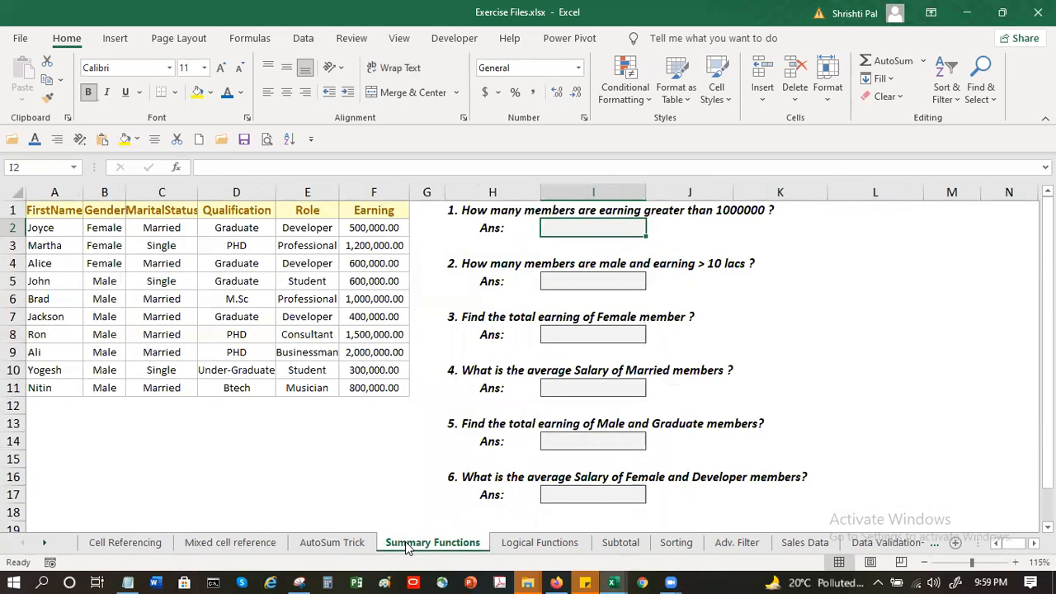
pyautogui.click(334, 551)
pyautogui.click(256, 549)
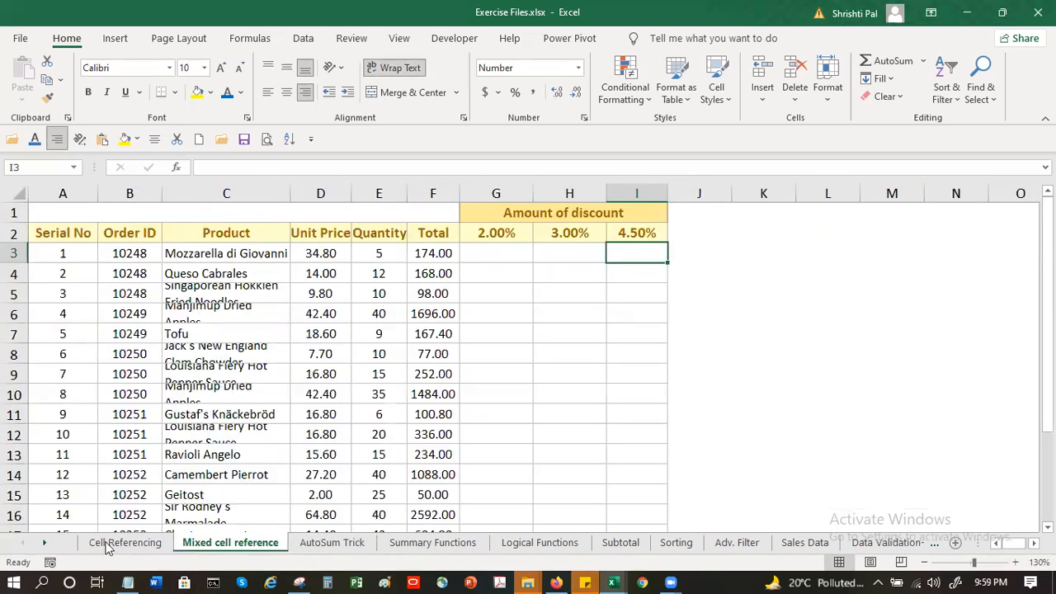
pyautogui.click(124, 544)
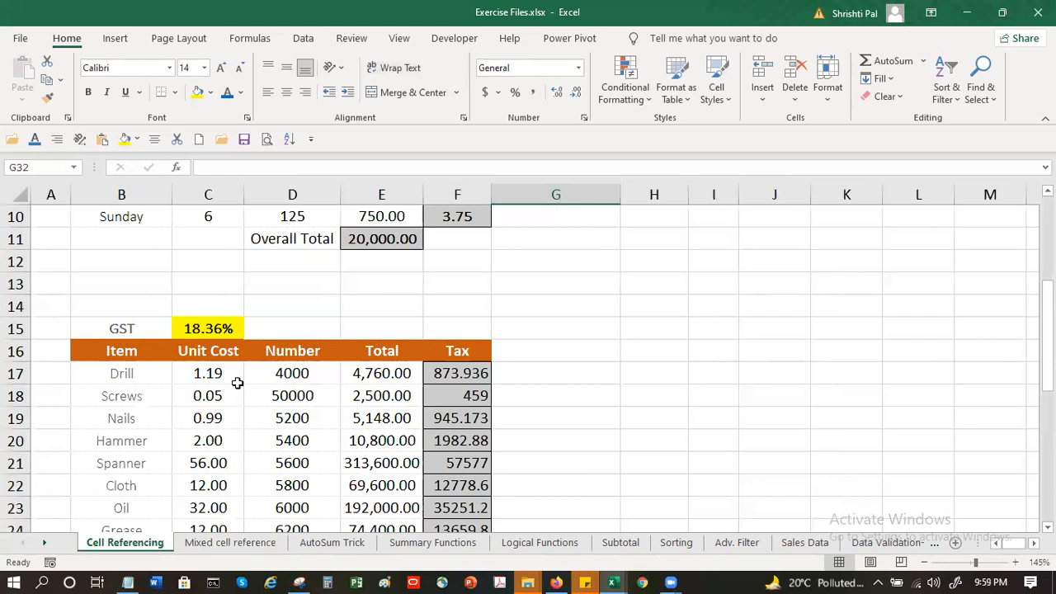